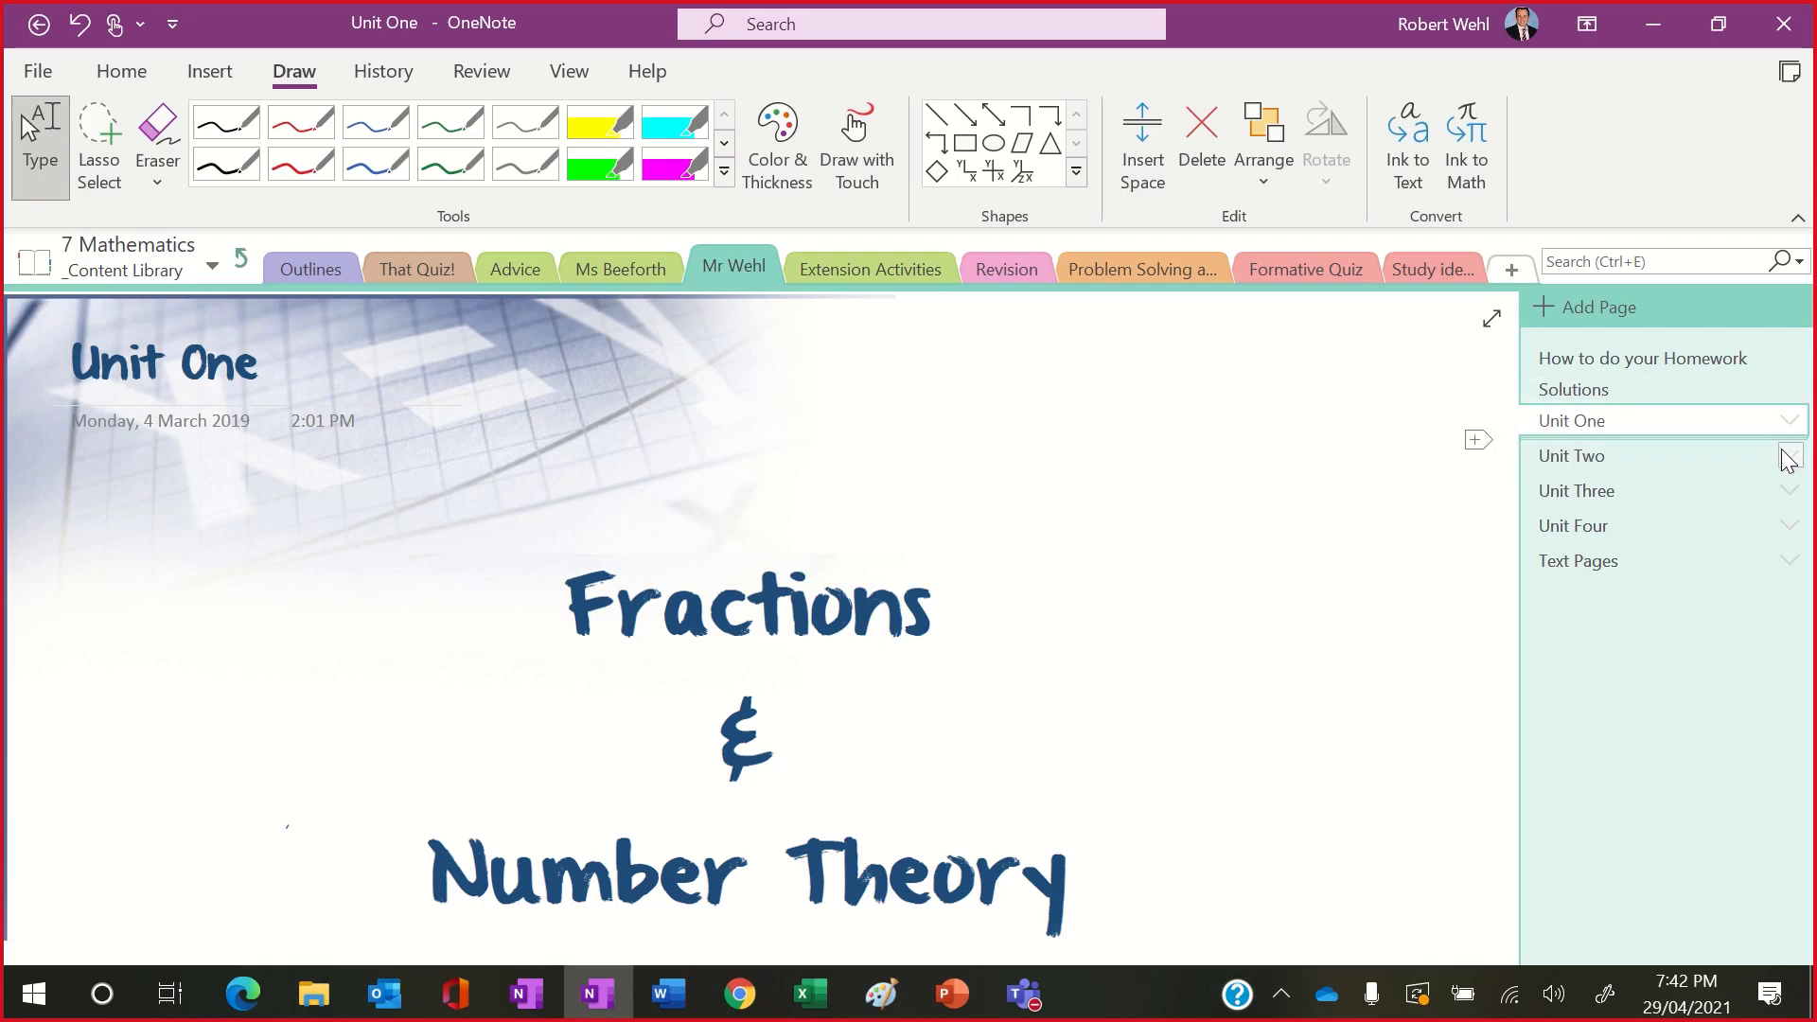
# Step: Expand the Unit Three page group and open its "Lesson 5 - 5D: Like Terms" page
pyautogui.click(1785, 491)
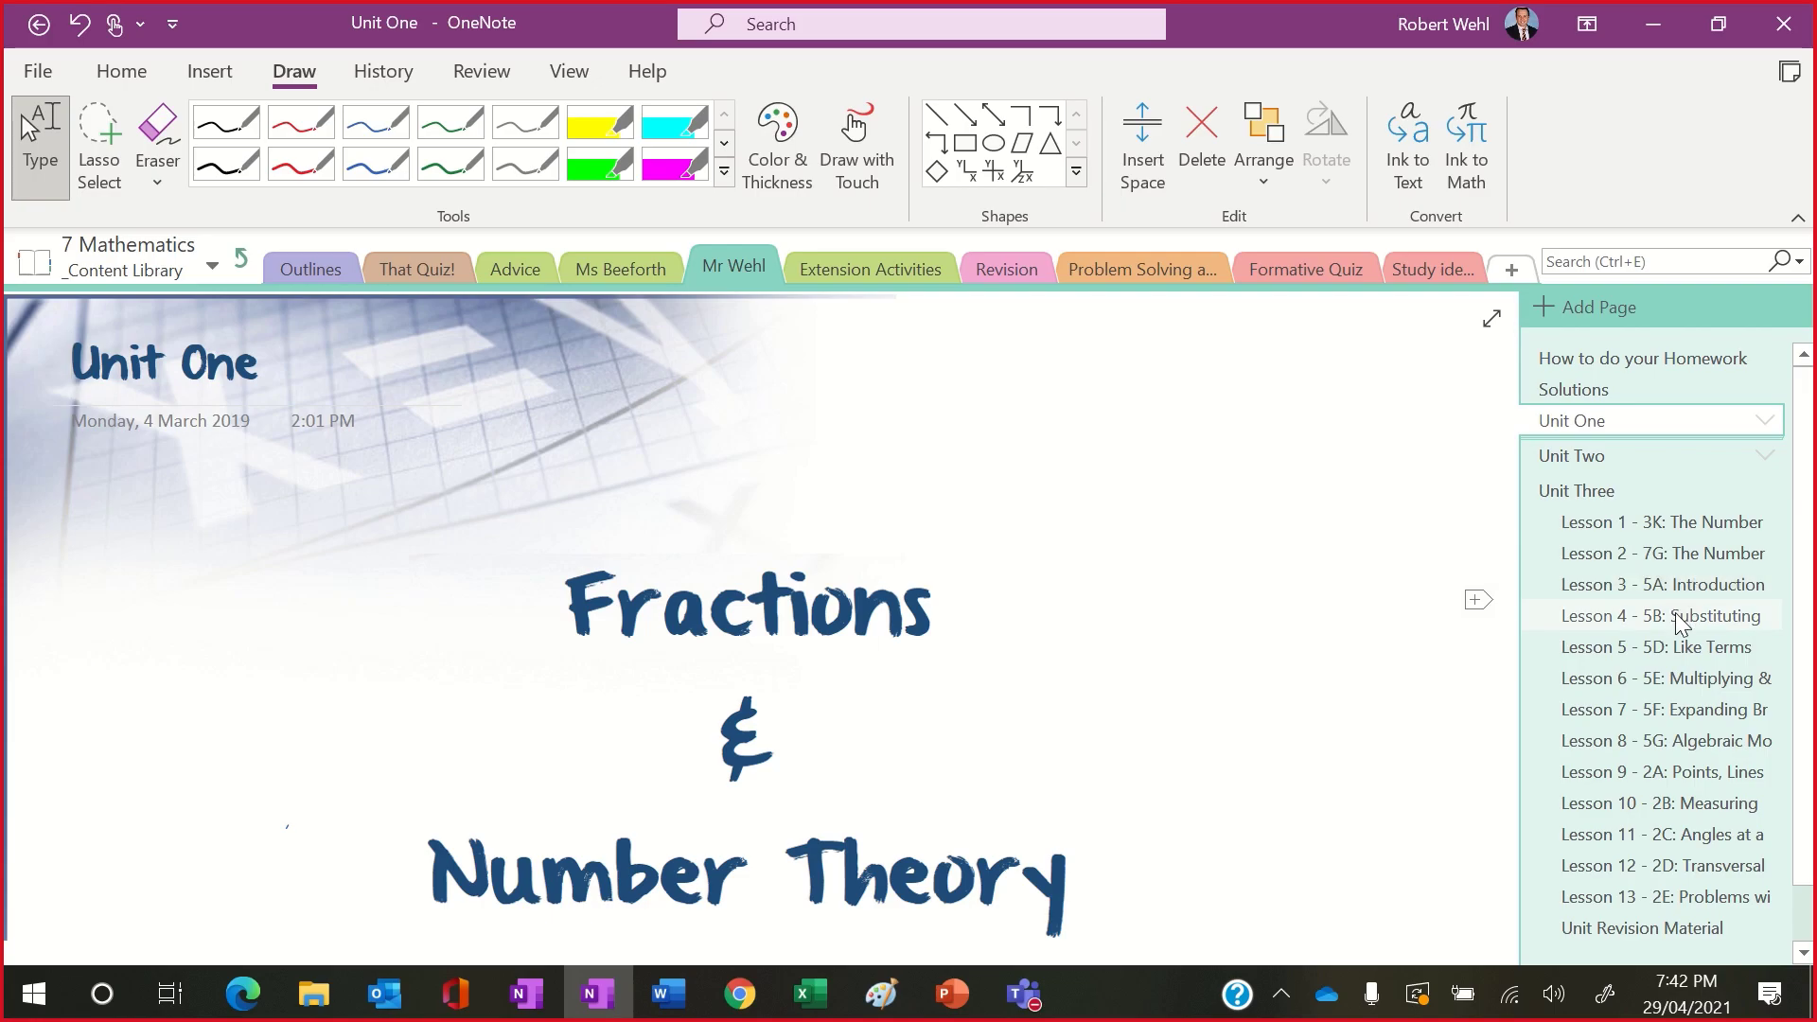
pyautogui.click(1660, 646)
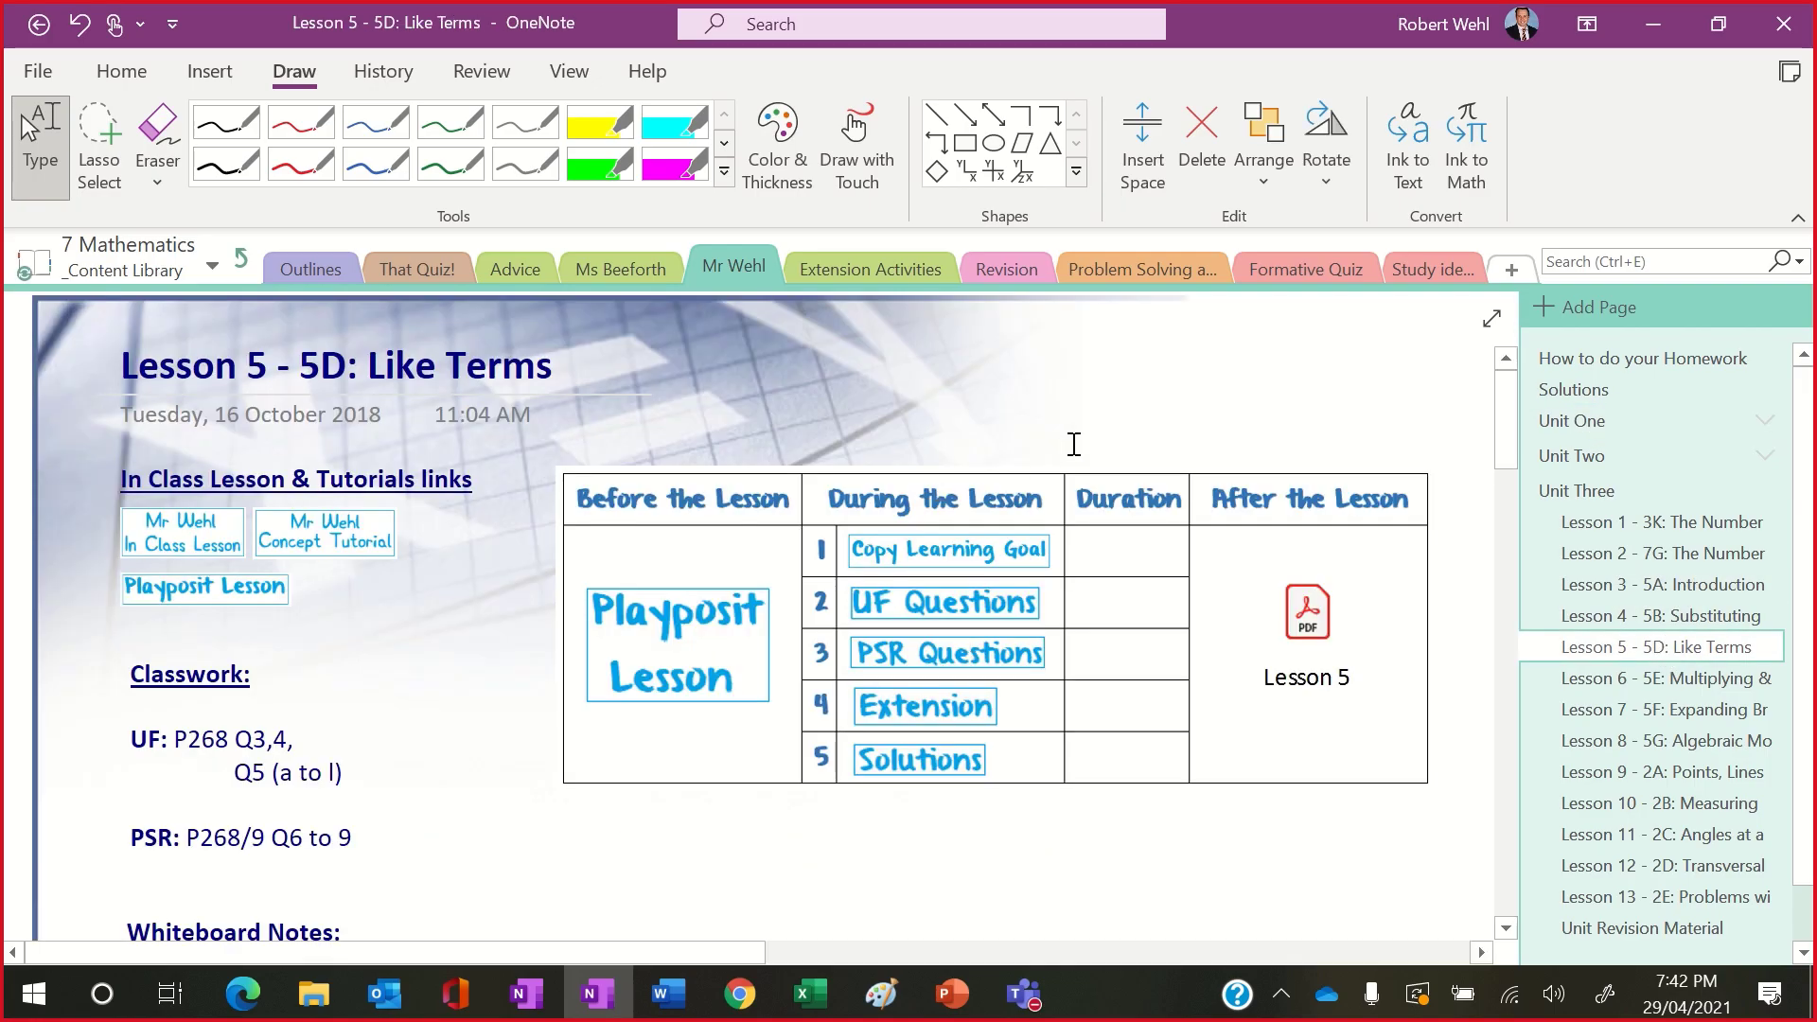
pyautogui.scroll(-3, 1350, 579)
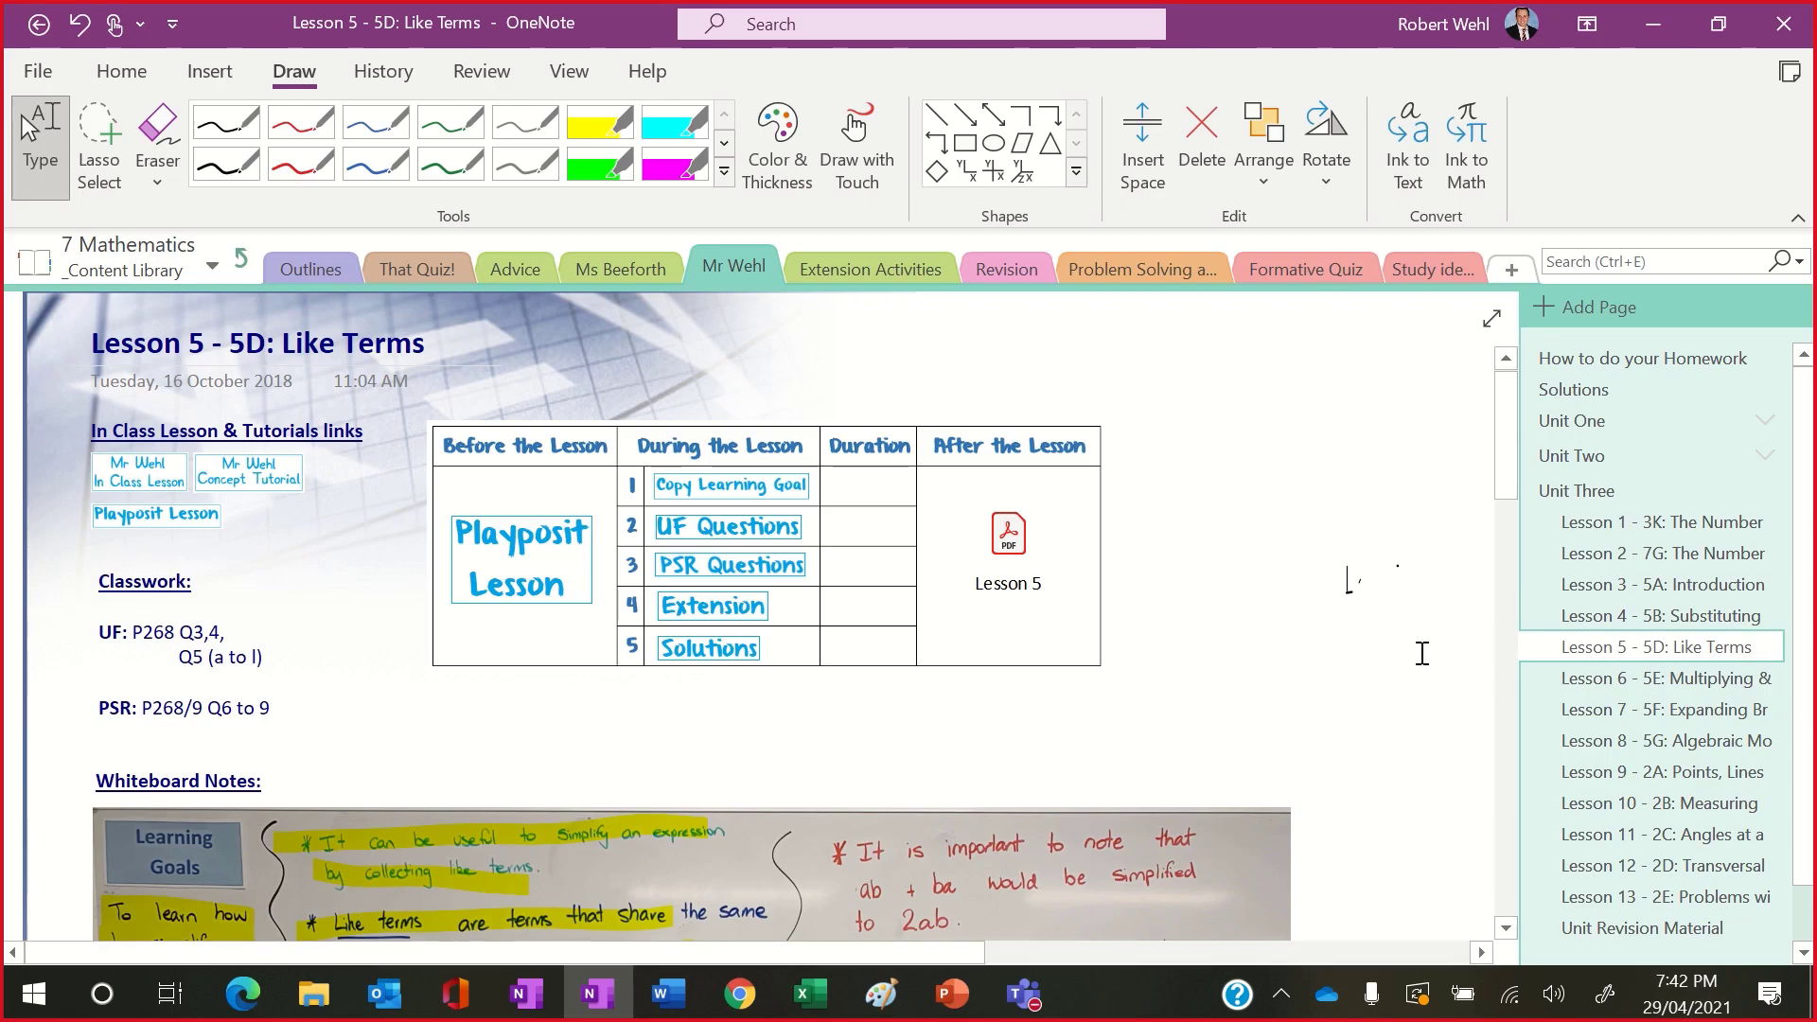
# Step: Look through the Unit Three pages for Lesson 4, Lesson 3, Lesson 2 and Lesson 1 to compare their layout
pyautogui.click(1618, 620)
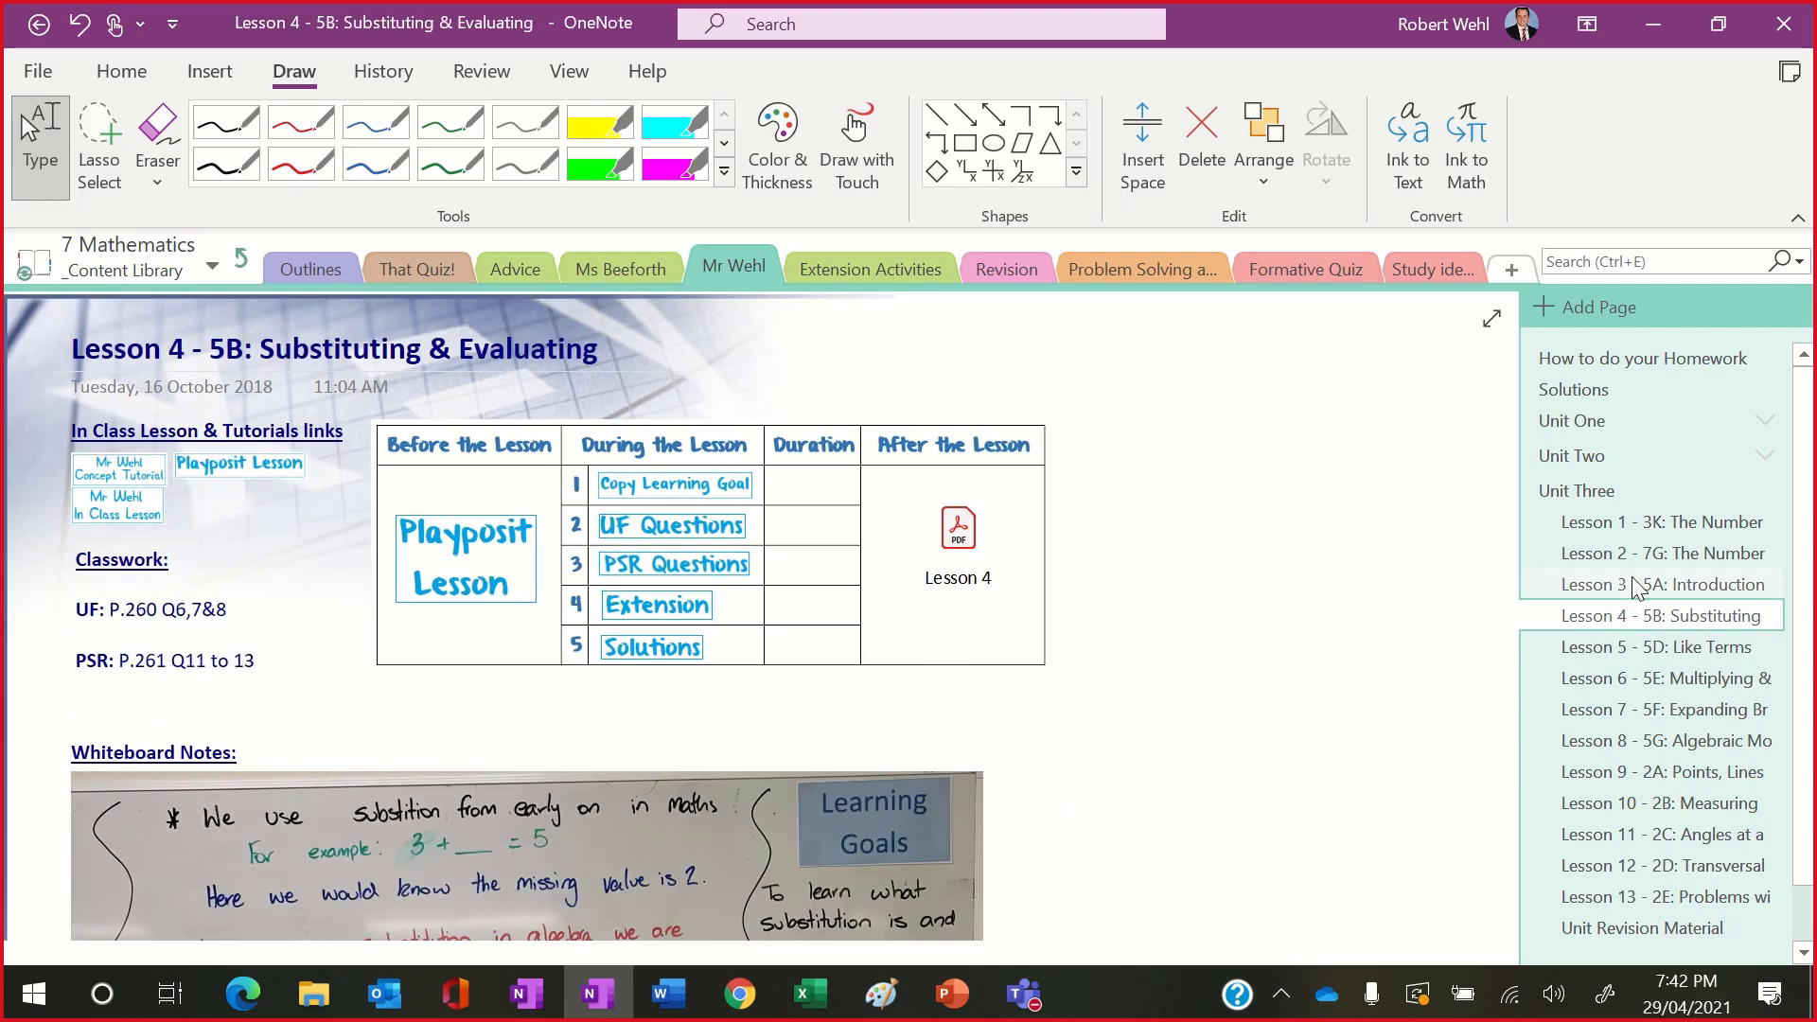
pyautogui.click(1632, 579)
pyautogui.click(1649, 553)
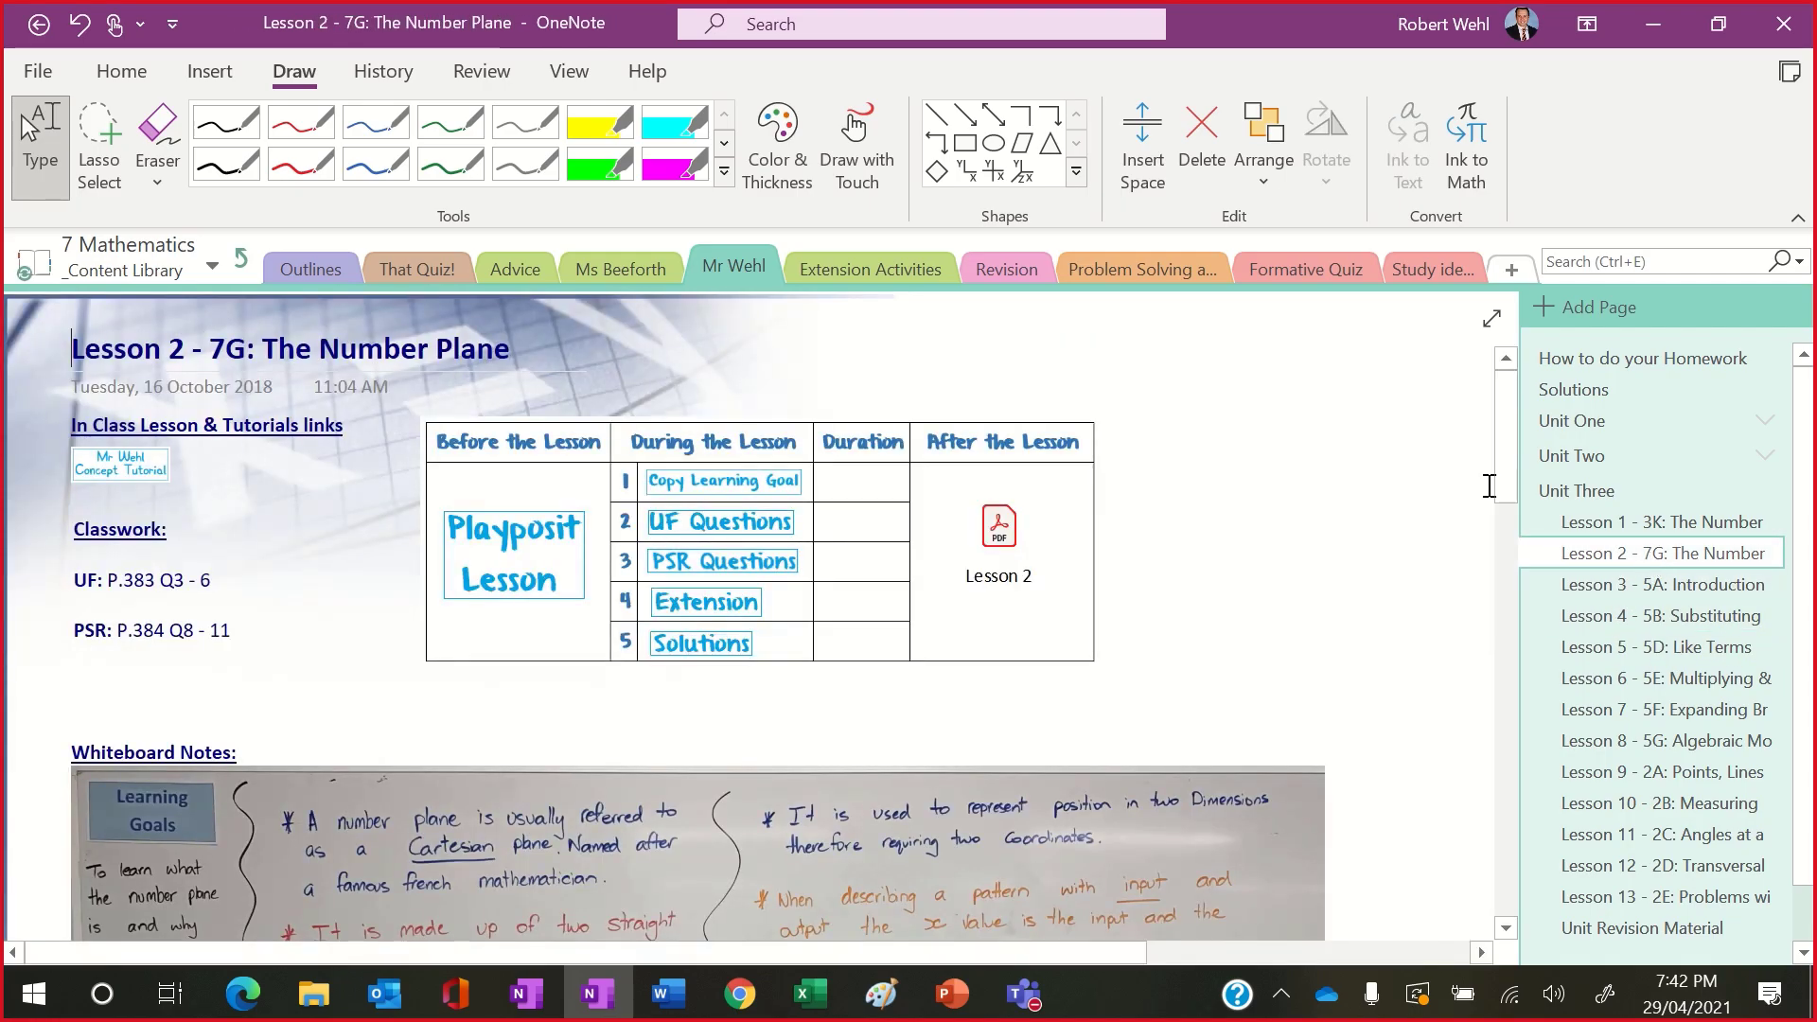
pyautogui.click(1693, 522)
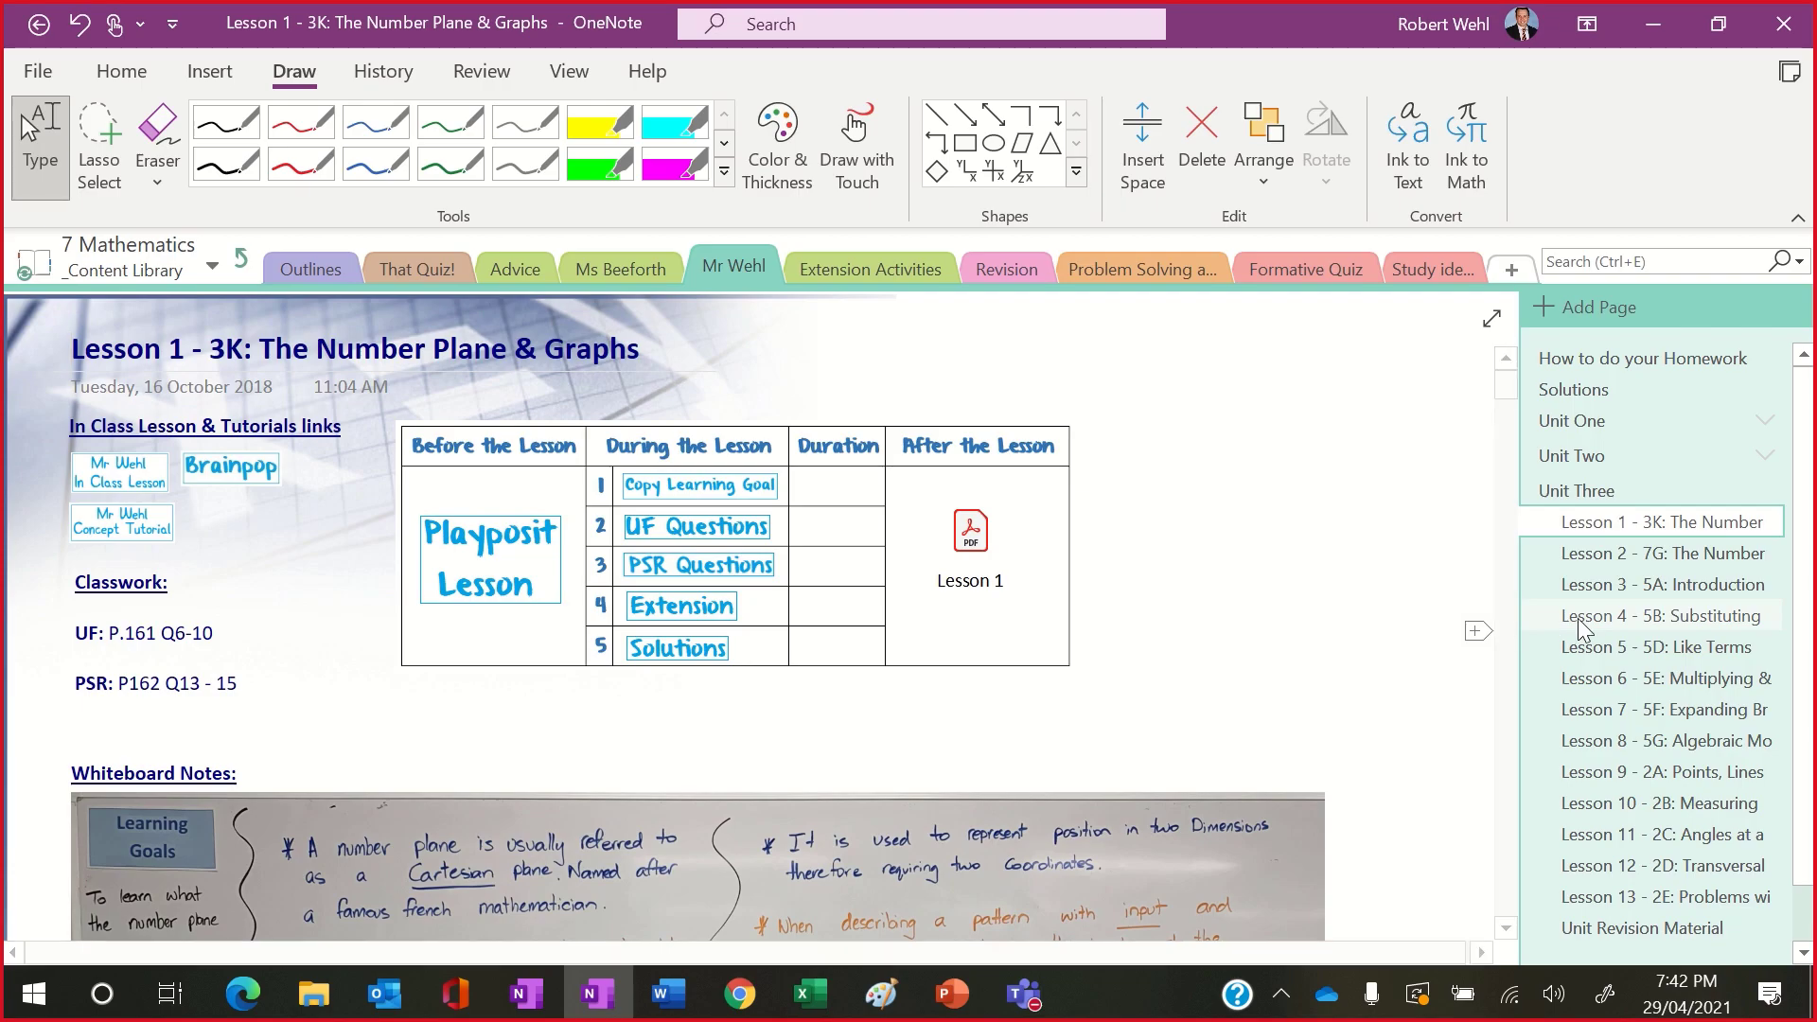
# Step: Return to the Lesson 5 Like Terms page and examine its whiteboard notes on collecting like terms
pyautogui.click(1620, 646)
pyautogui.scroll(-3, 1325, 564)
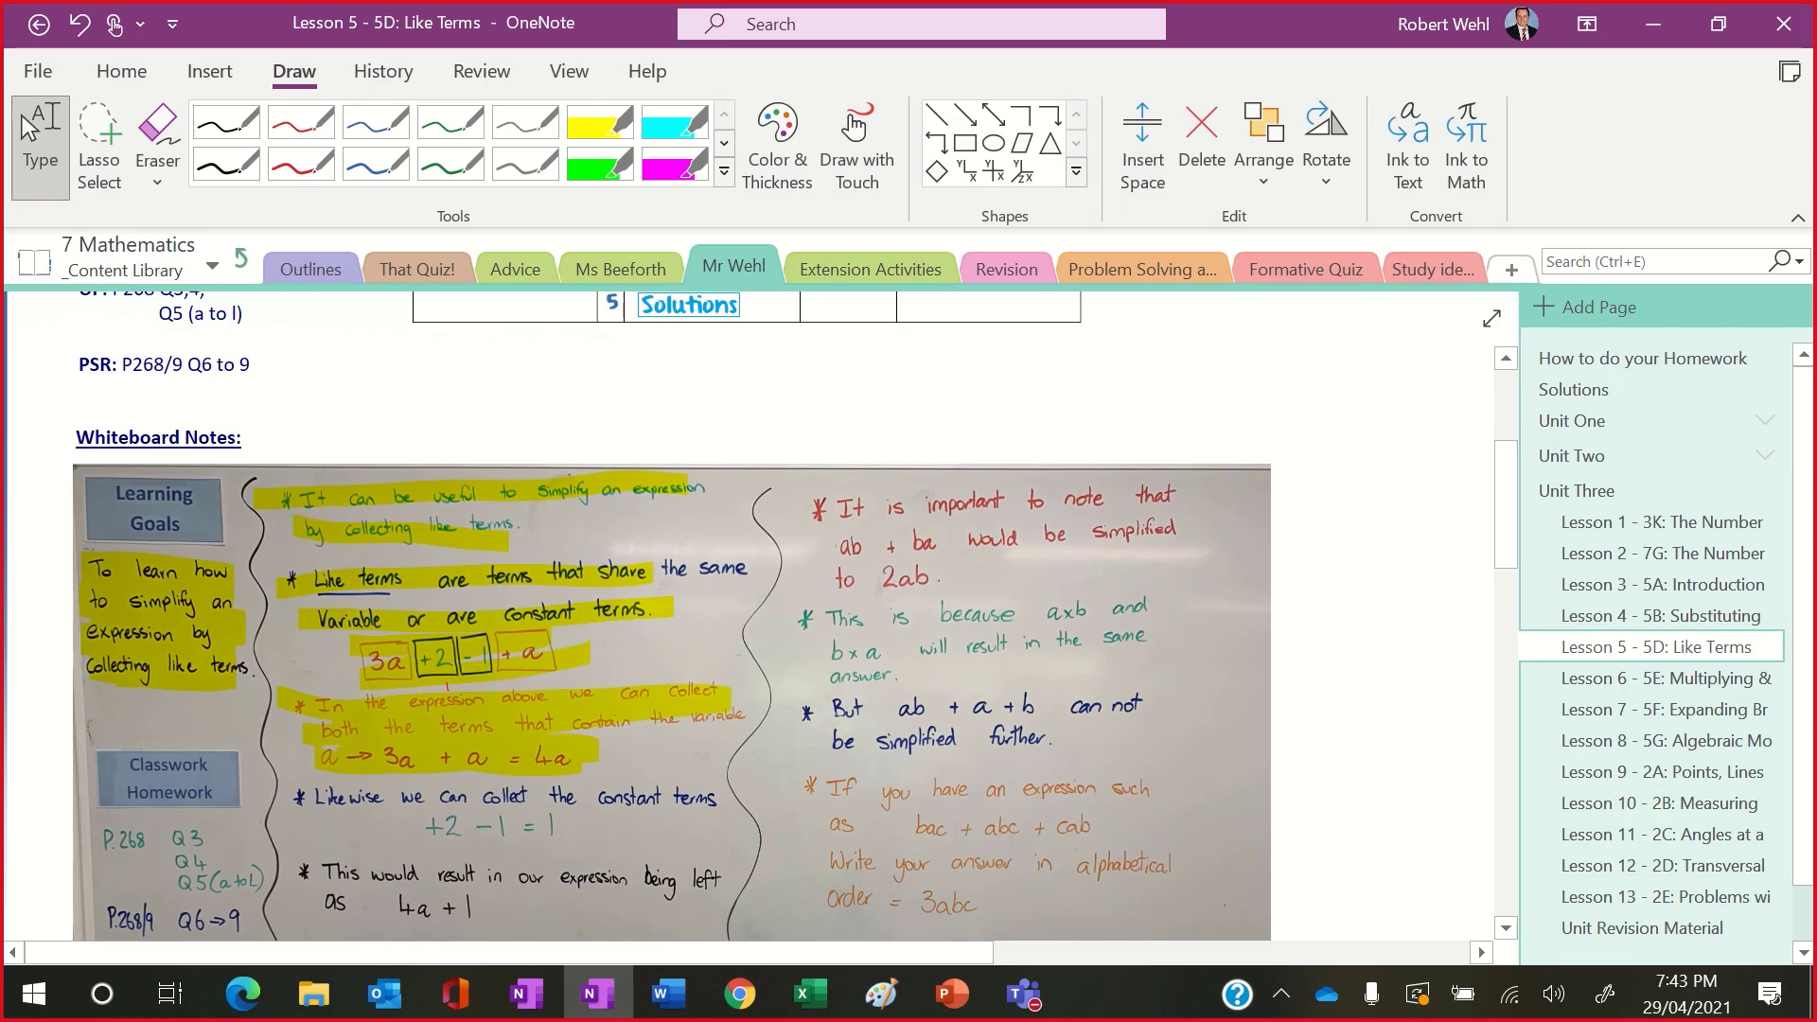
pyautogui.scroll(-3, 747, 615)
pyautogui.scroll(2, 747, 615)
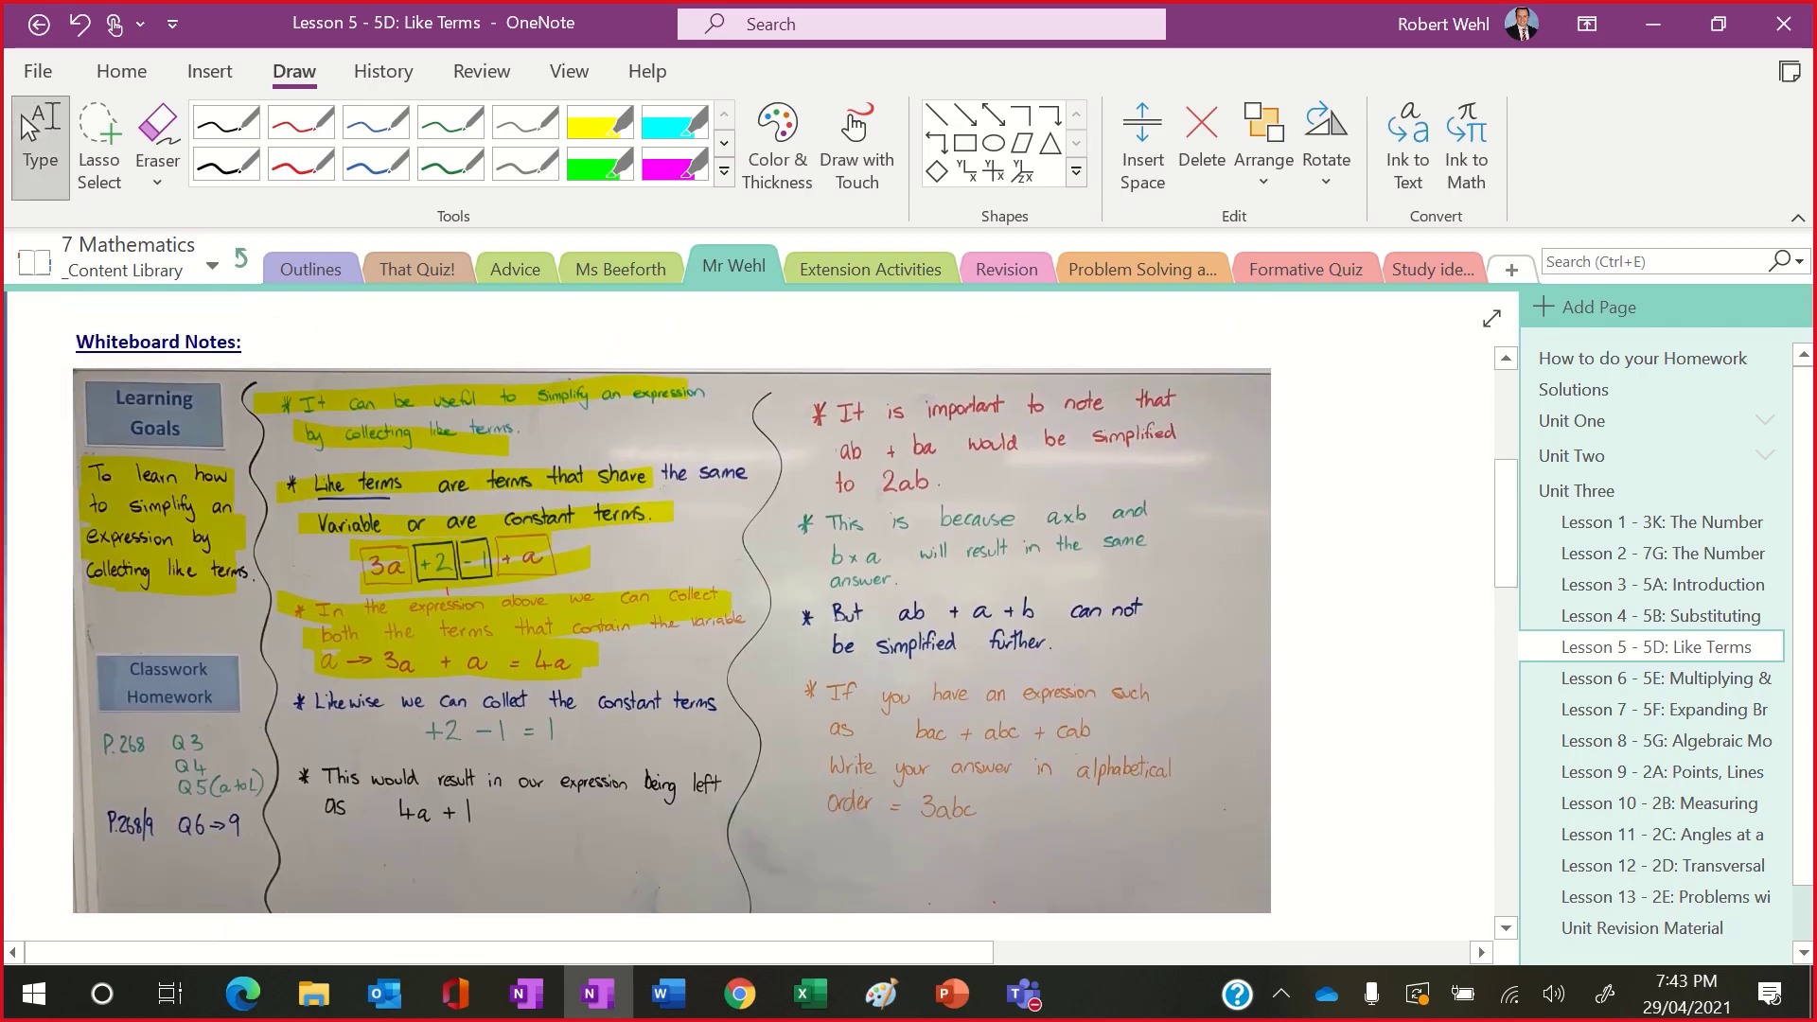
pyautogui.scroll(3, 748, 615)
pyautogui.hscroll(-2, 747, 615)
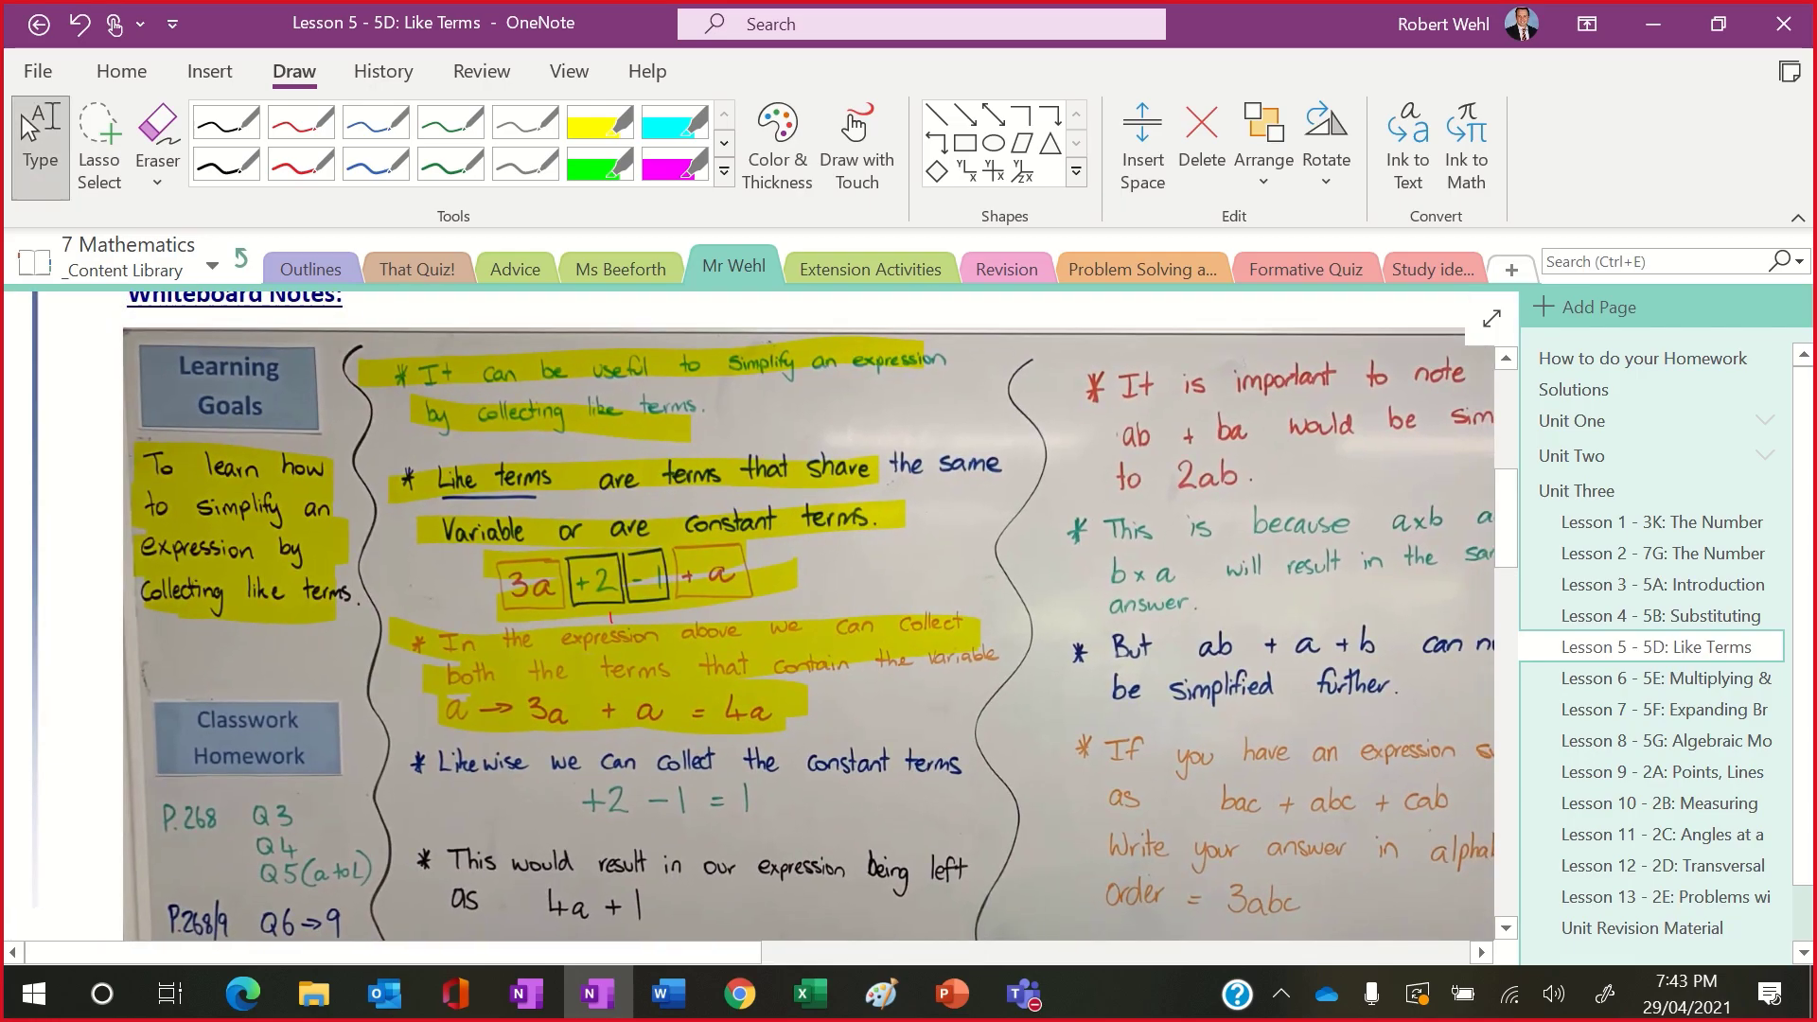
pyautogui.scroll(-2, 747, 615)
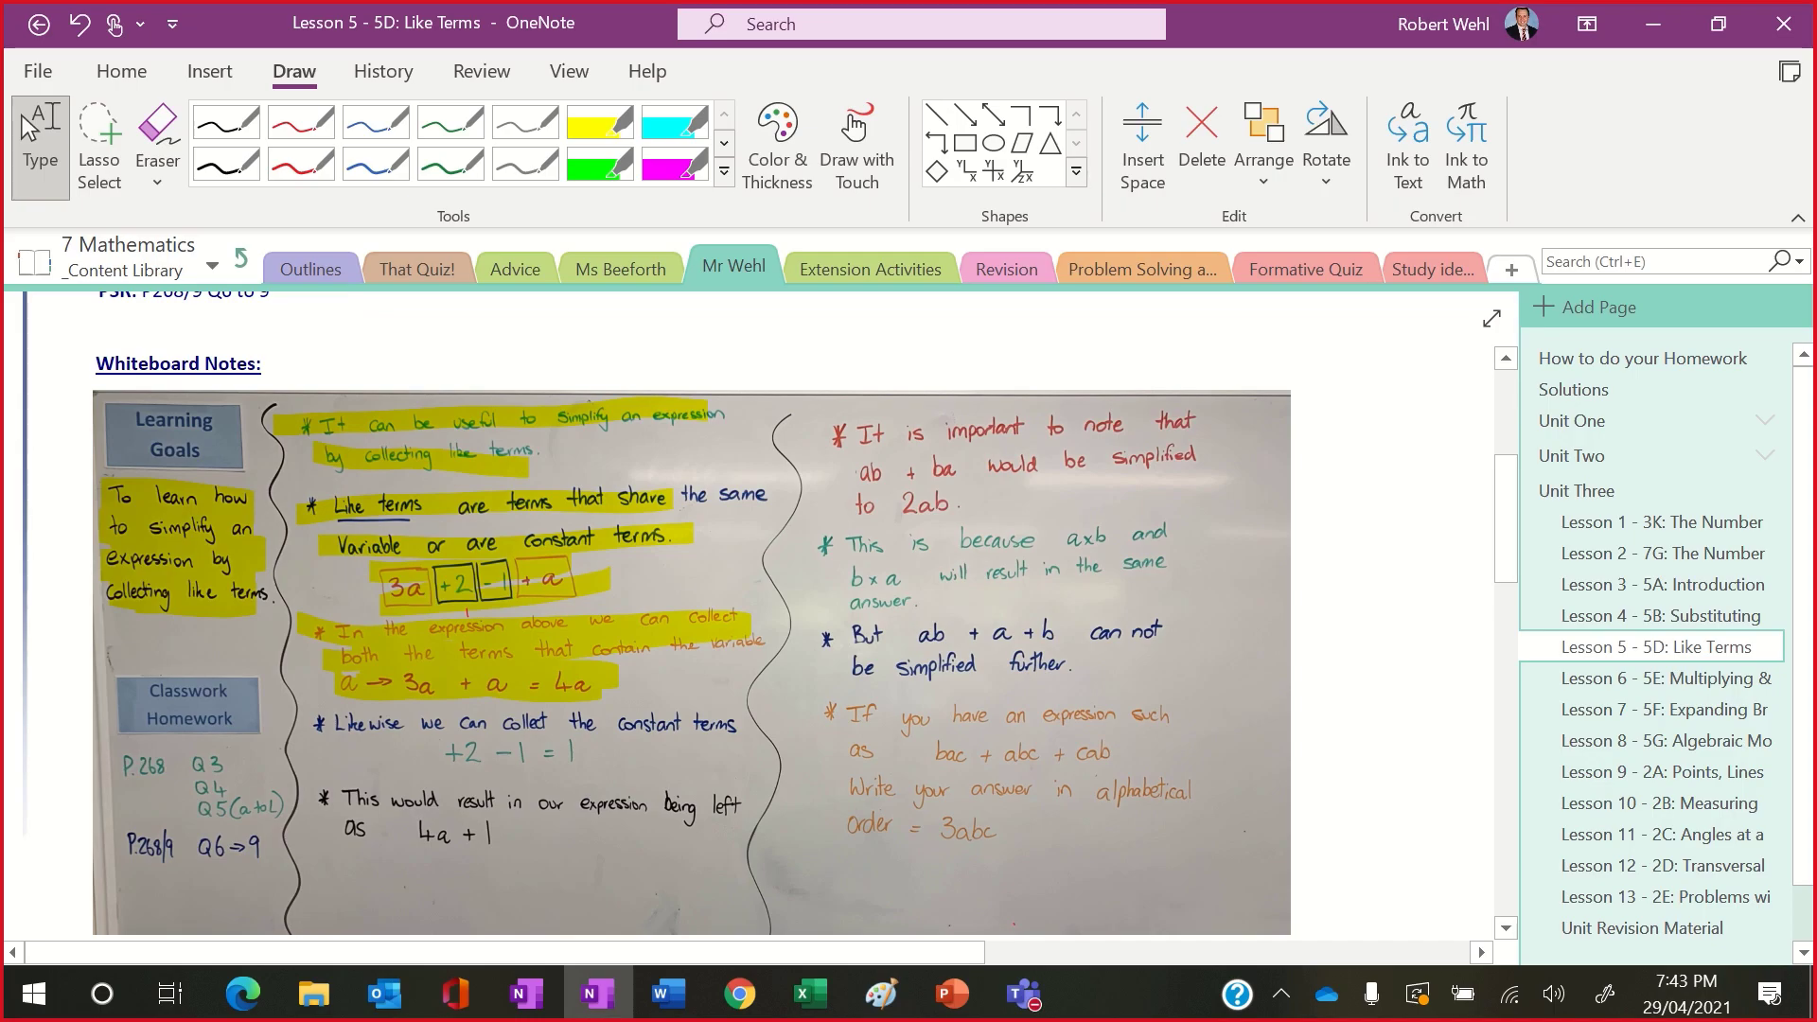
pyautogui.scroll(-1, 691, 625)
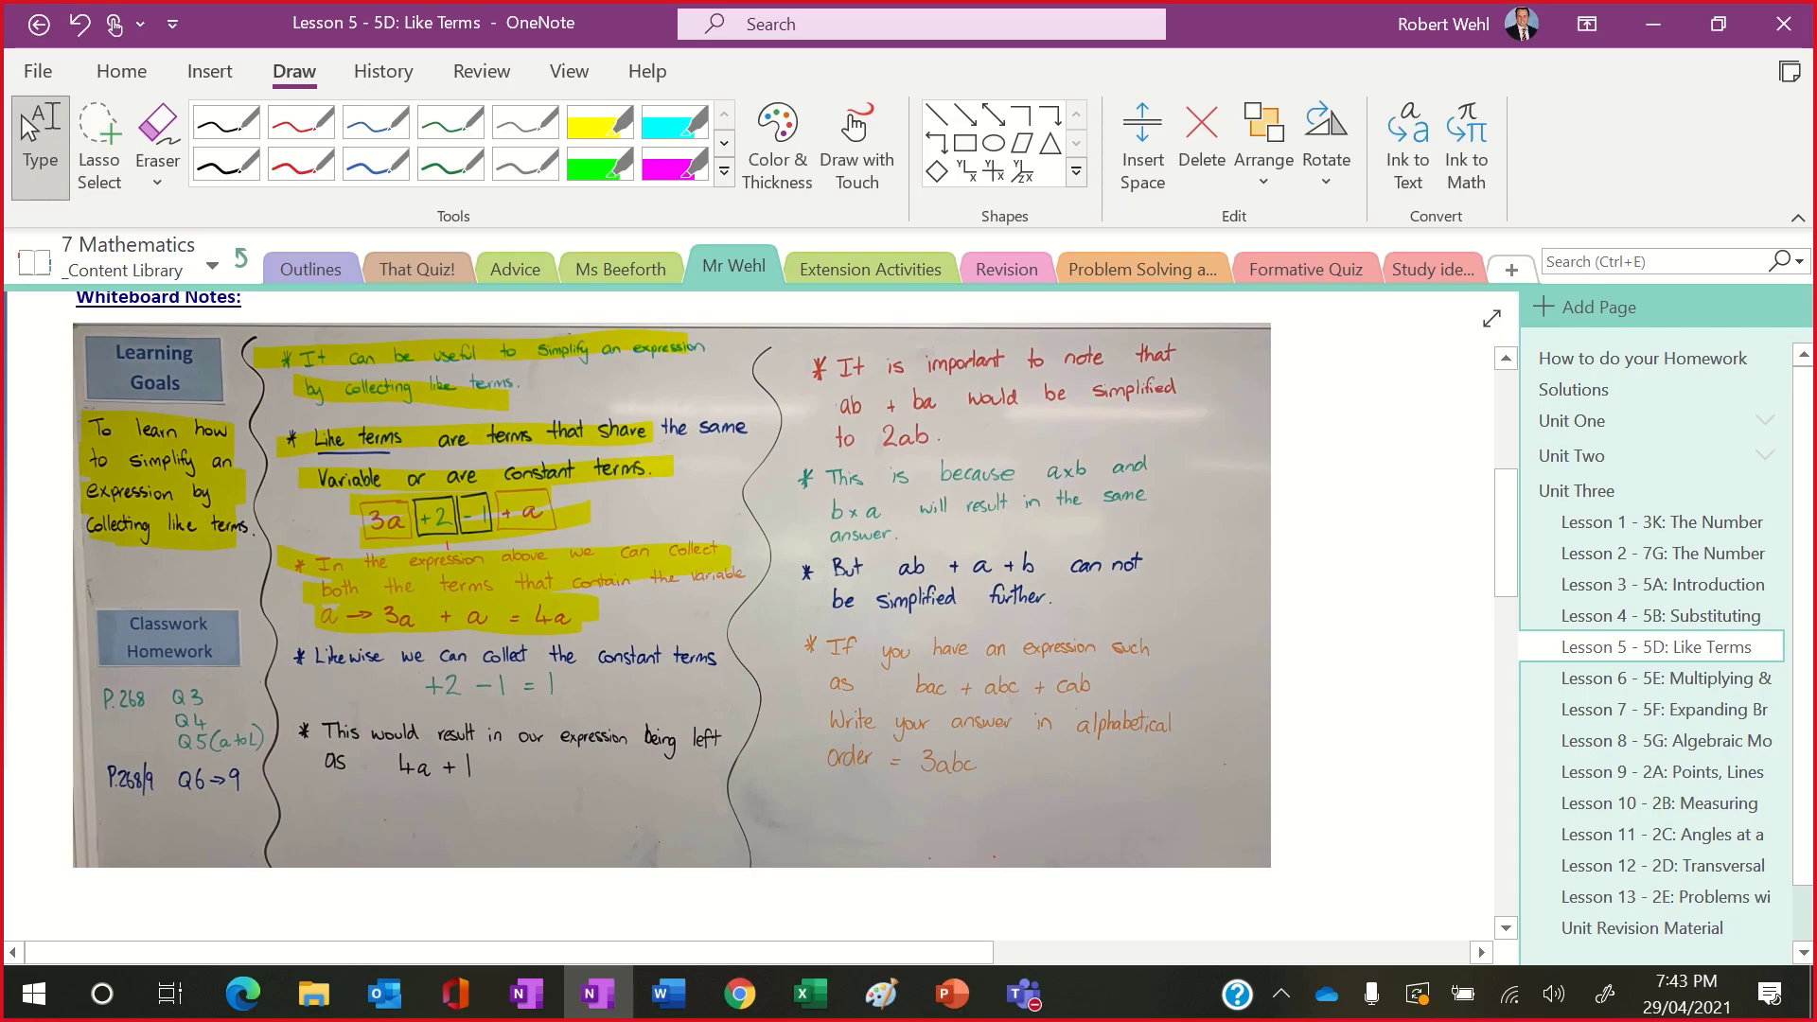
pyautogui.scroll(4, 747, 615)
pyautogui.scroll(-2, 747, 615)
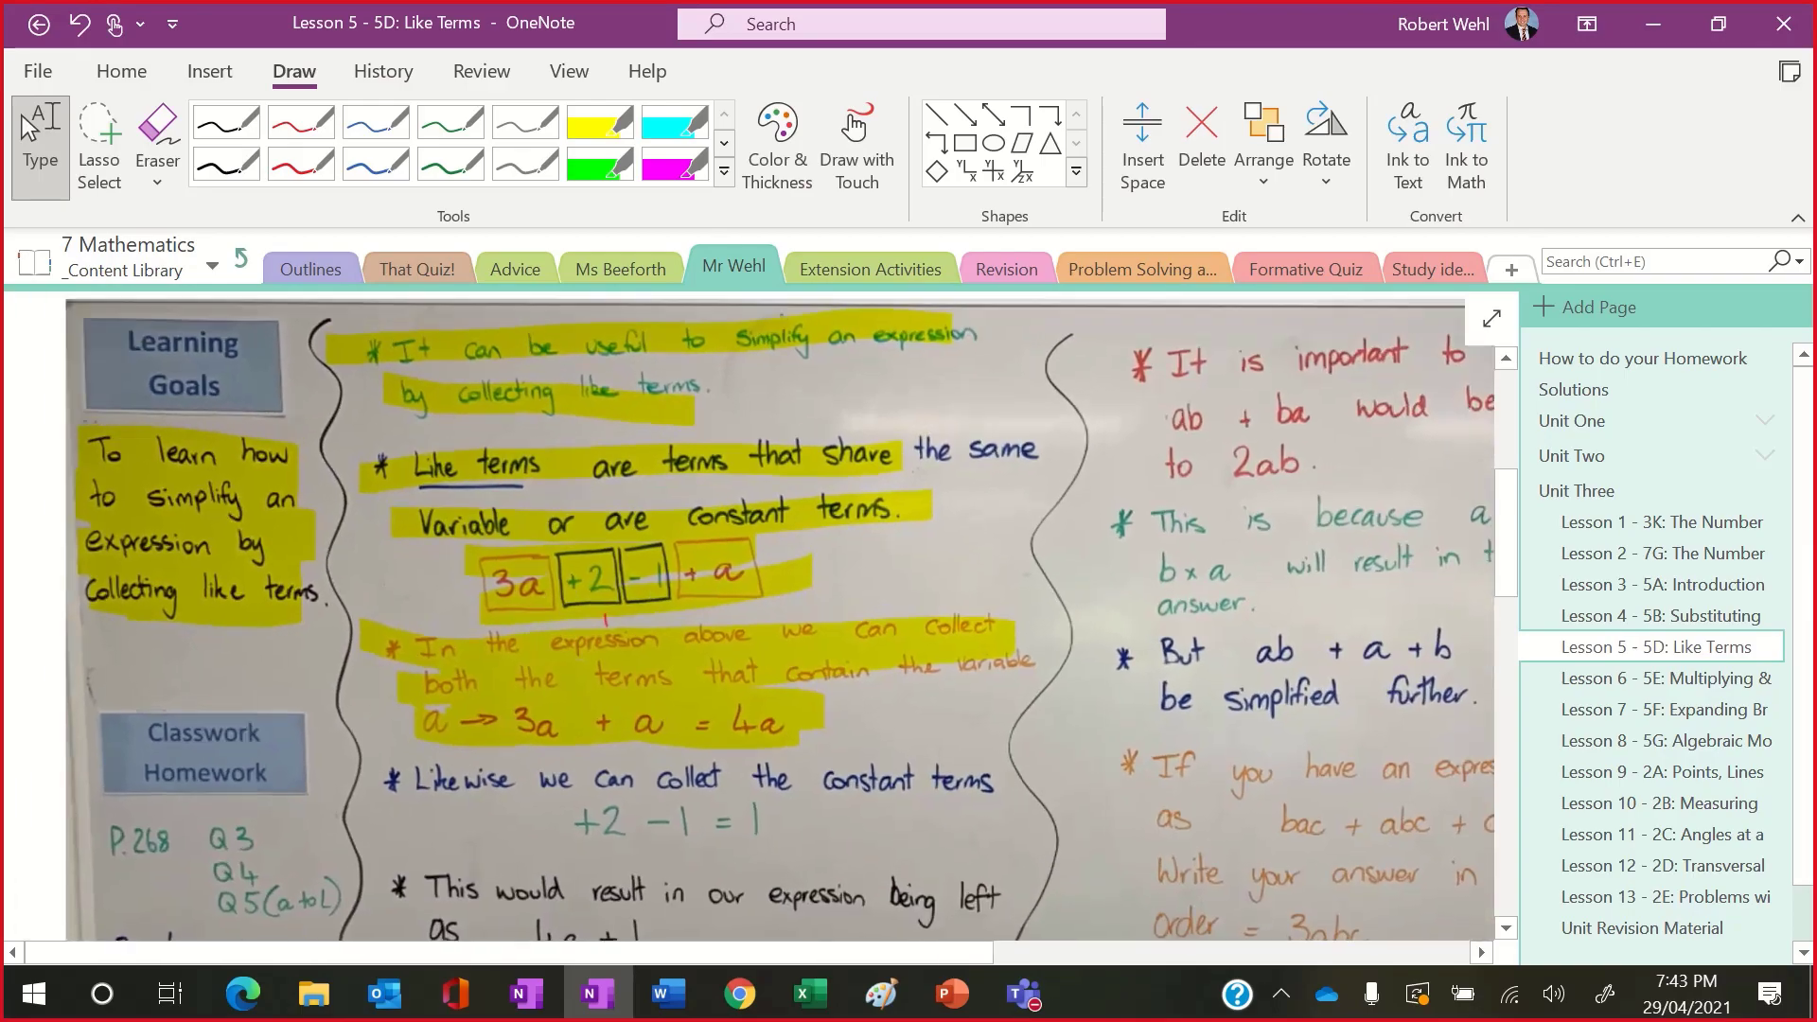
pyautogui.scroll(1, 743, 615)
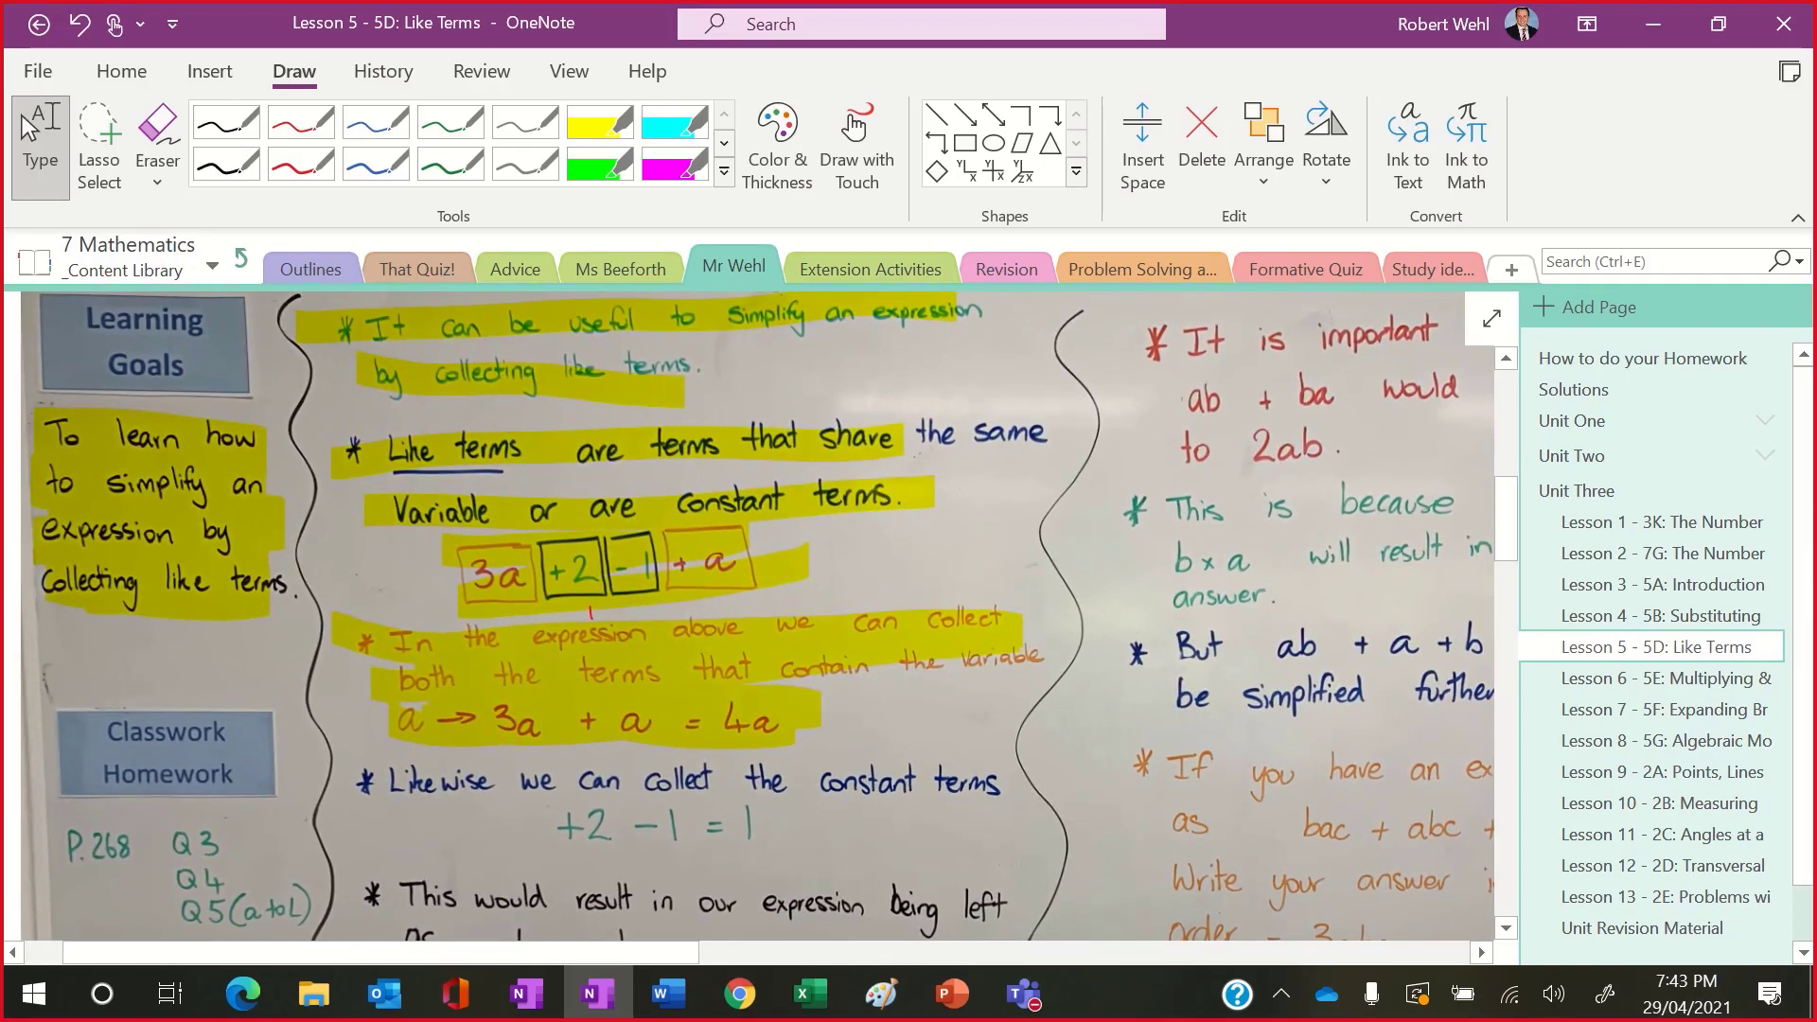
# Step: Highlight in yellow the whiteboard notes from "Likewise we can collect the constant terms" through "4a + 1"
pyautogui.click(589, 142)
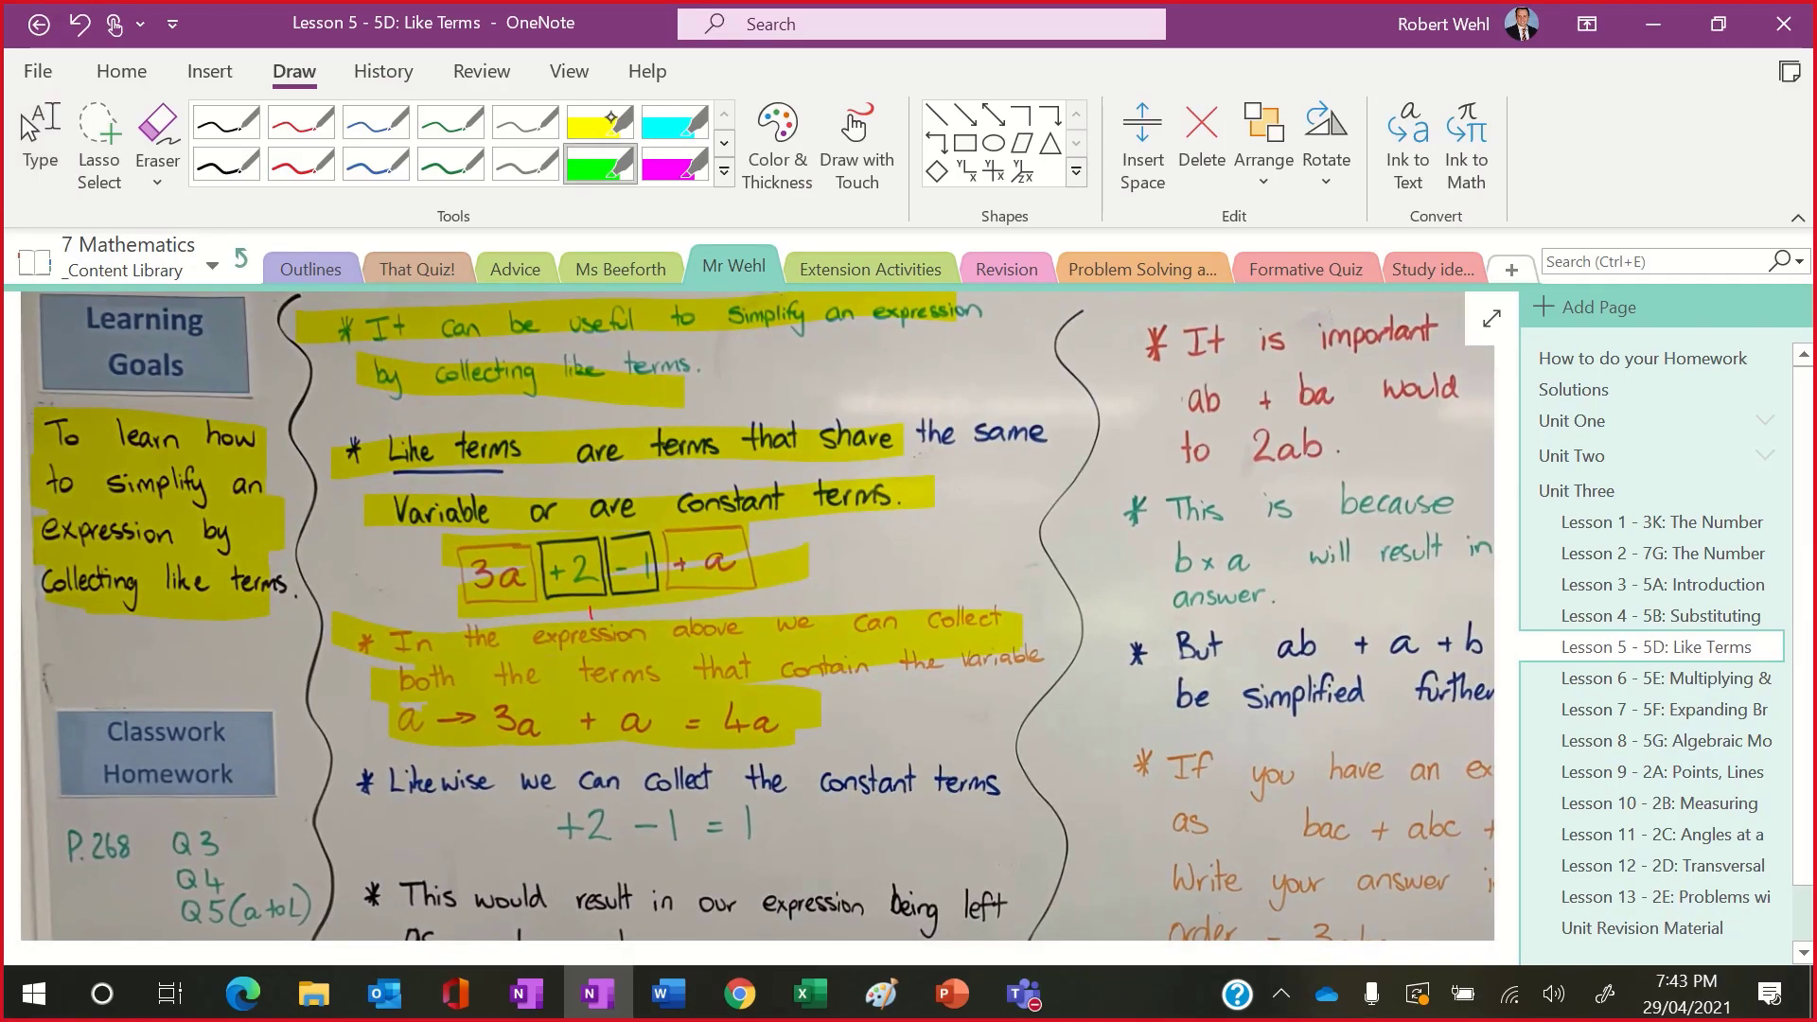
pyautogui.moveTo(359, 783); pyautogui.dragTo(923, 783)
pyautogui.moveTo(507, 823); pyautogui.dragTo(790, 823)
pyautogui.moveTo(379, 899); pyautogui.dragTo(915, 910)
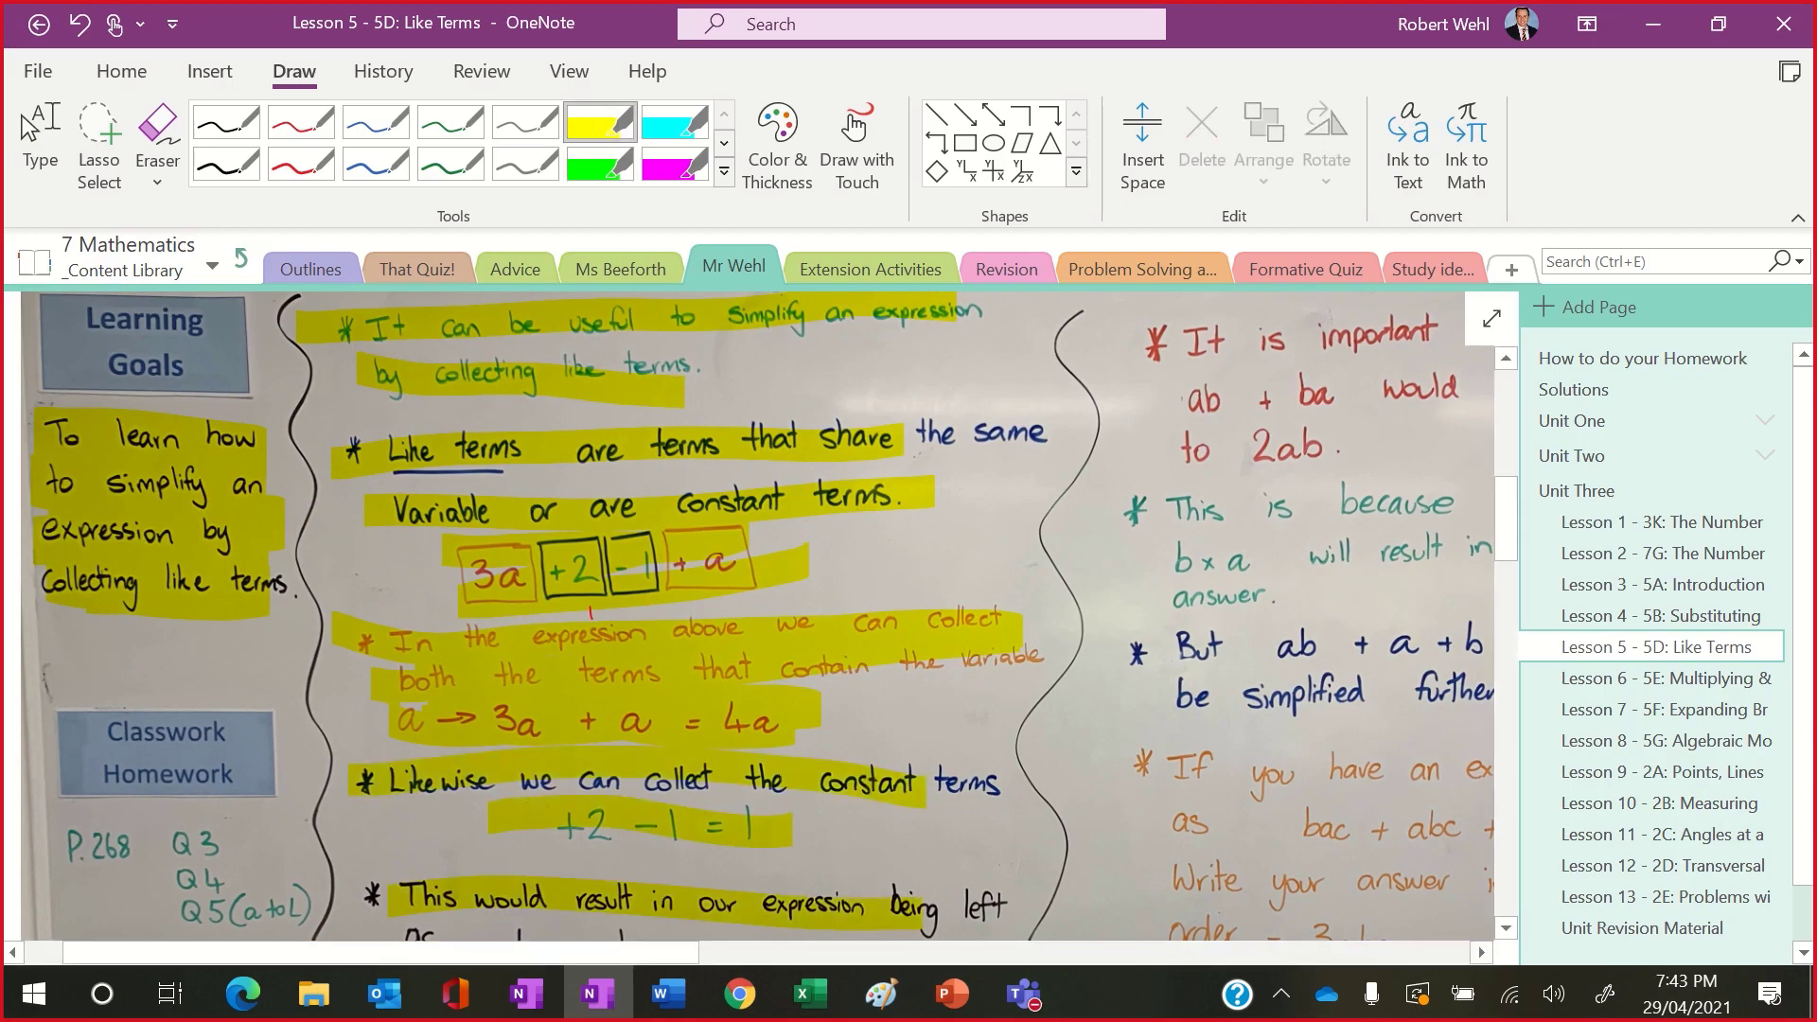
pyautogui.scroll(-2, 757, 615)
pyautogui.moveTo(424, 805)
pyautogui.mouseDown()
pyautogui.moveTo(596, 805)
pyautogui.moveTo(579, 821)
pyautogui.mouseUp()
pyautogui.moveTo(717, 783); pyautogui.dragTo(885, 784)
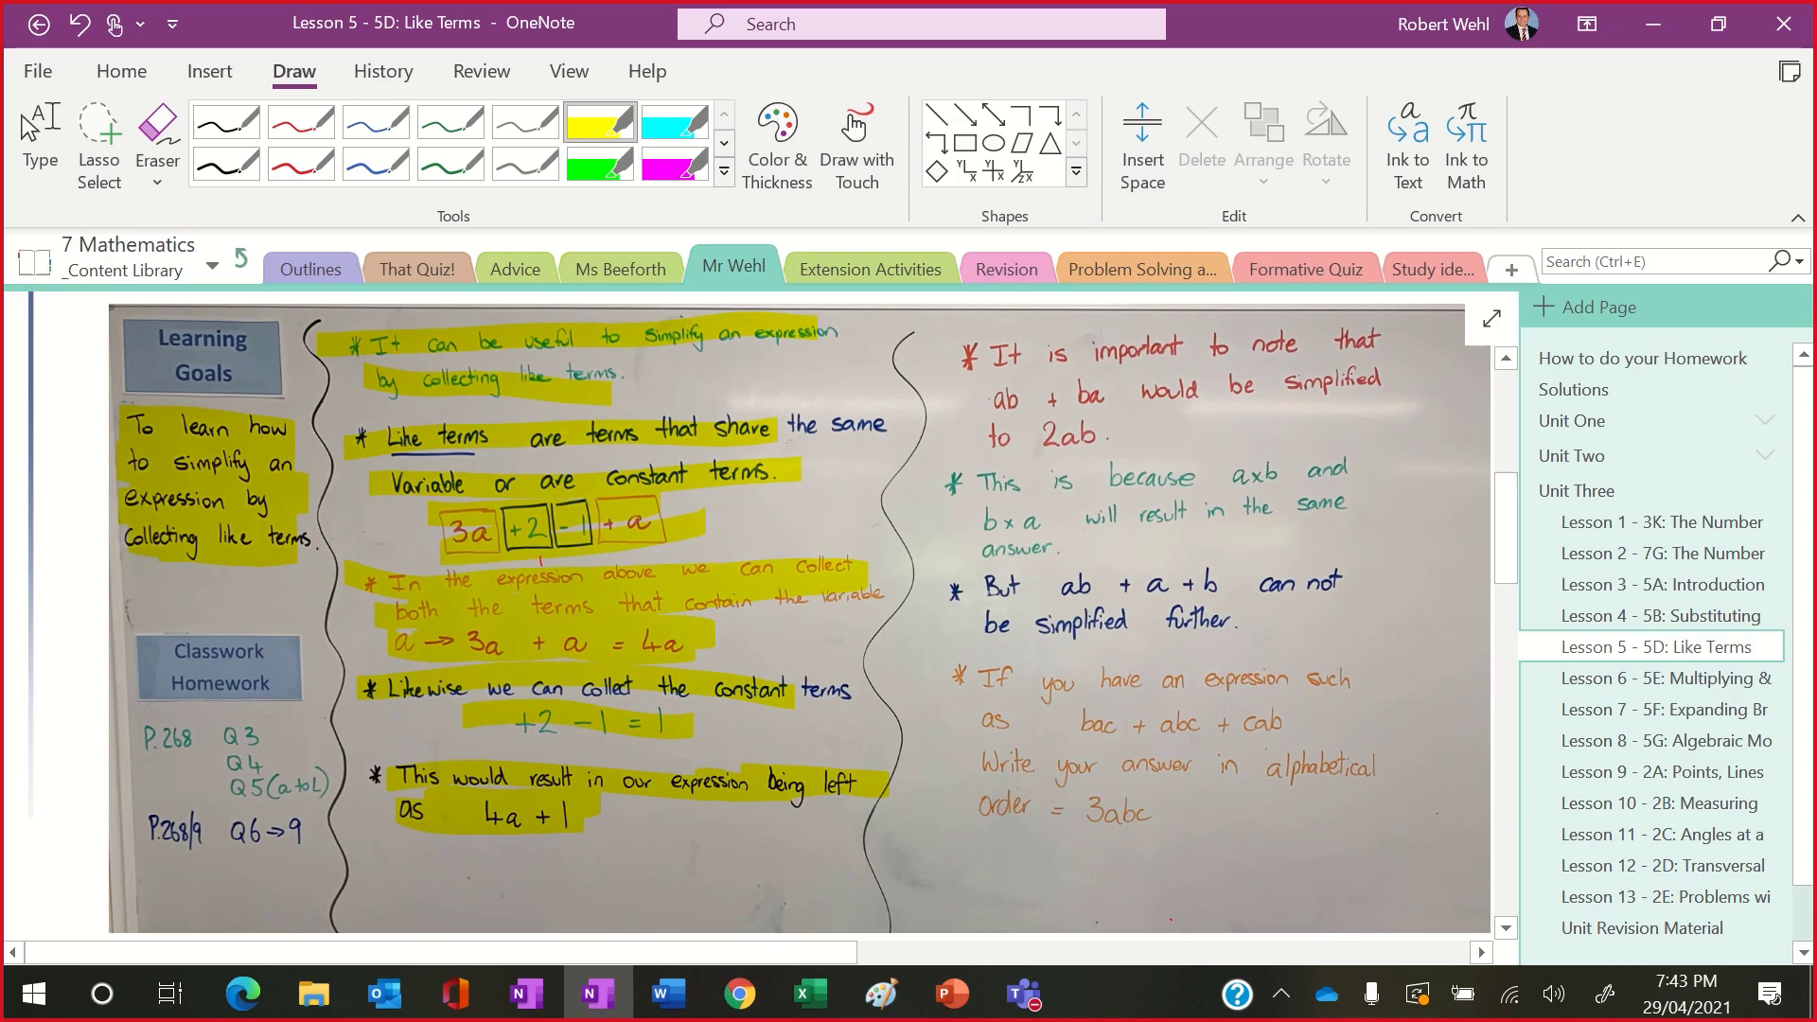
# Step: Erase the yellow highlighting from the whiteboard notes from "In the expression above" down to "4a + 1"
pyautogui.click(157, 142)
pyautogui.moveTo(377, 573)
pyautogui.mouseDown()
pyautogui.moveTo(379, 678)
pyautogui.moveTo(505, 777)
pyautogui.moveTo(831, 779)
pyautogui.mouseUp()
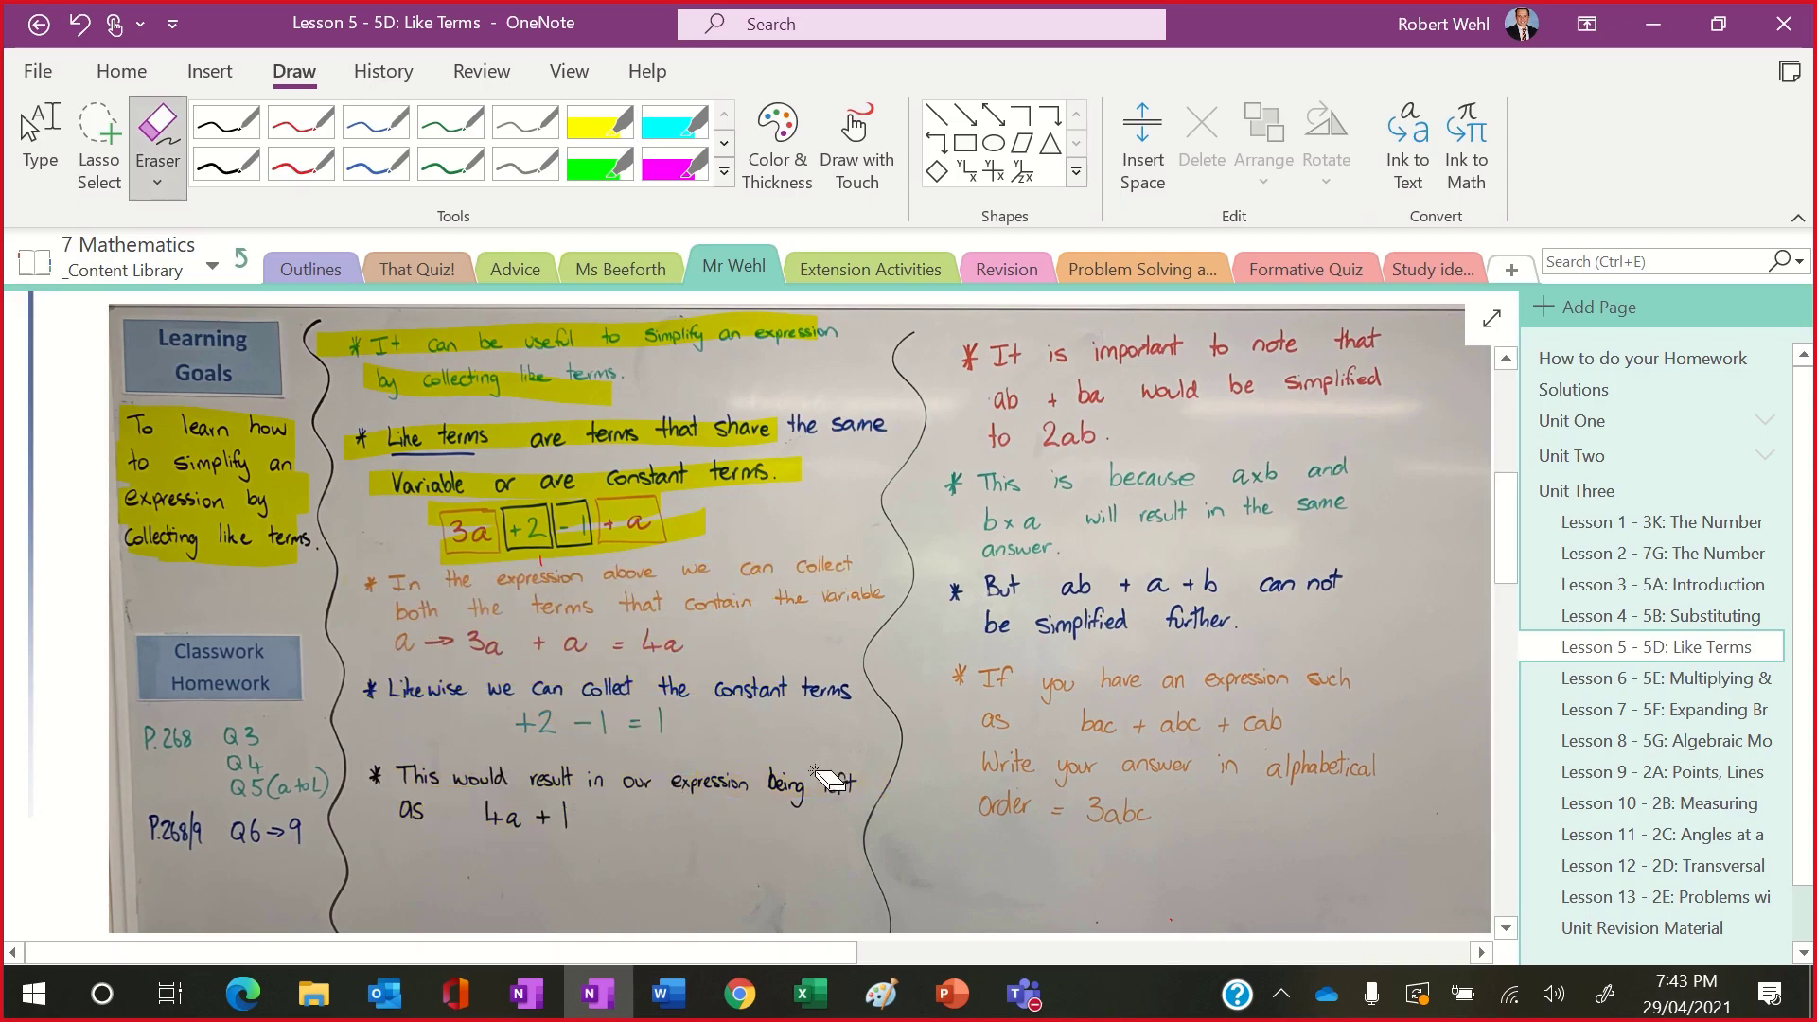
pyautogui.scroll(5, 747, 615)
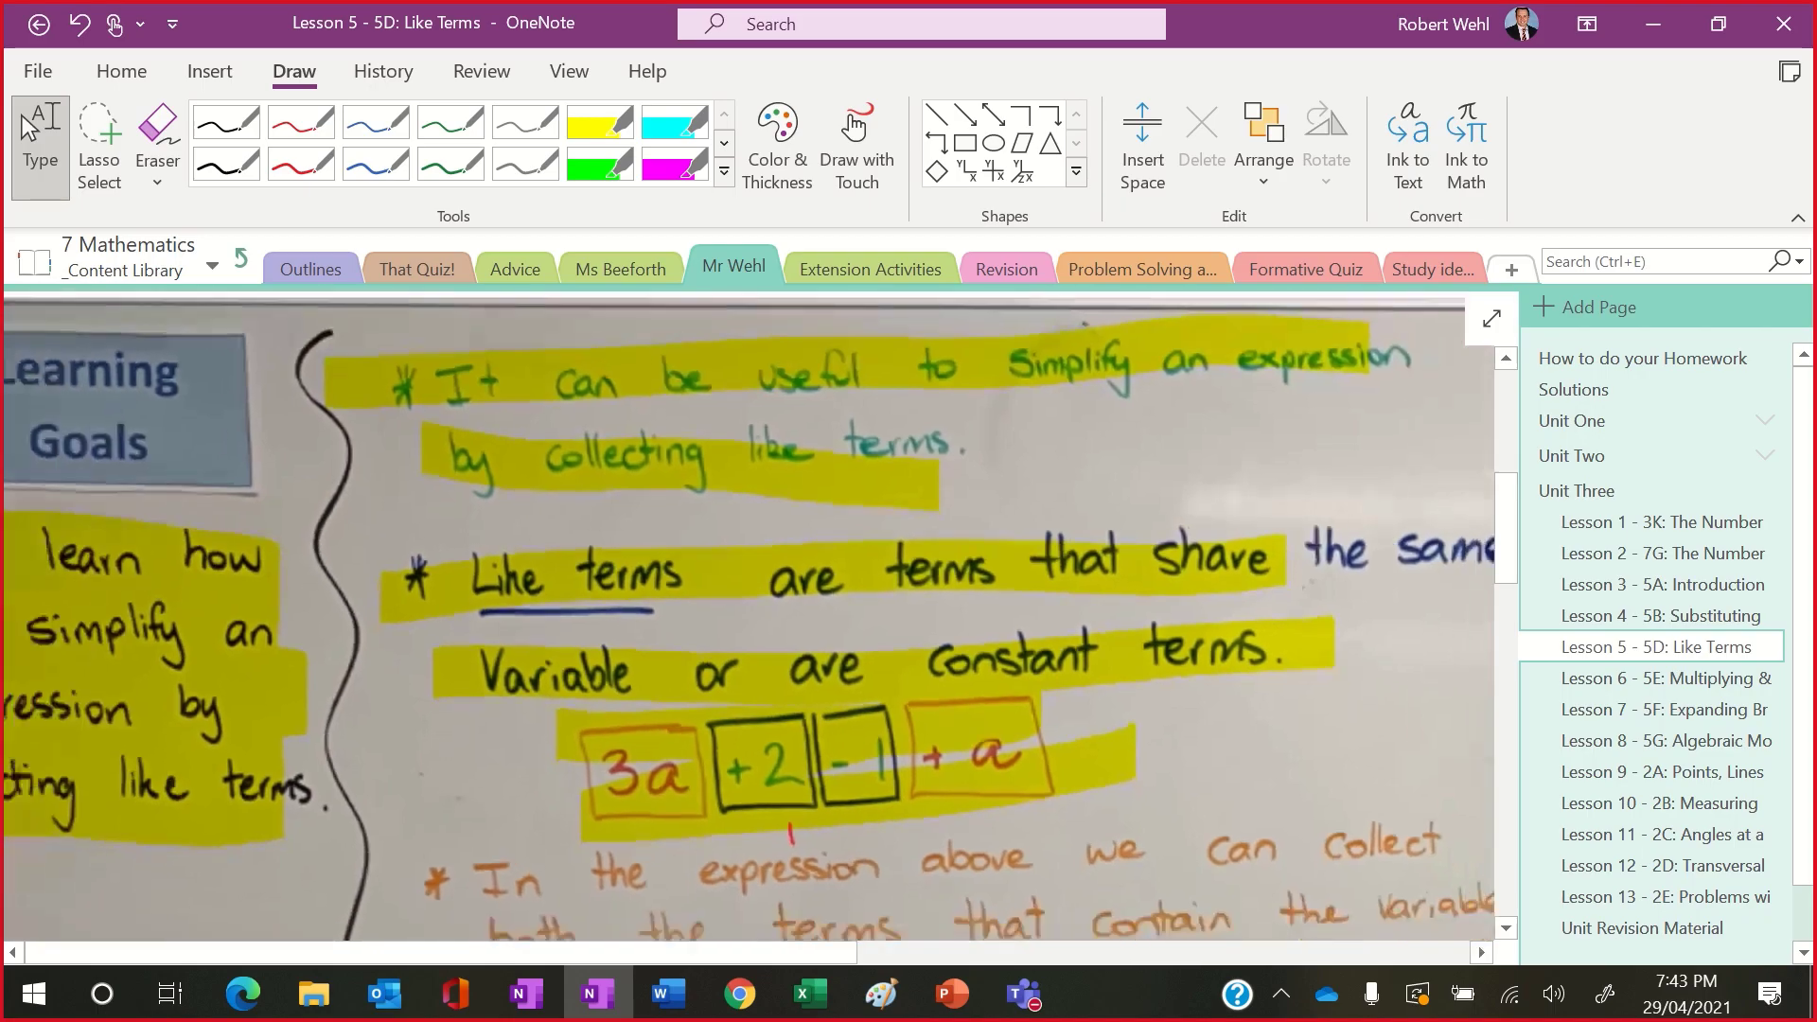
# Step: Examine the In Class Teaching Notes below the whiteboard photo, including the key ideas box and the handwritten worked examples on the grid
pyautogui.scroll(-1, 851, 445)
pyautogui.scroll(-5, 747, 615)
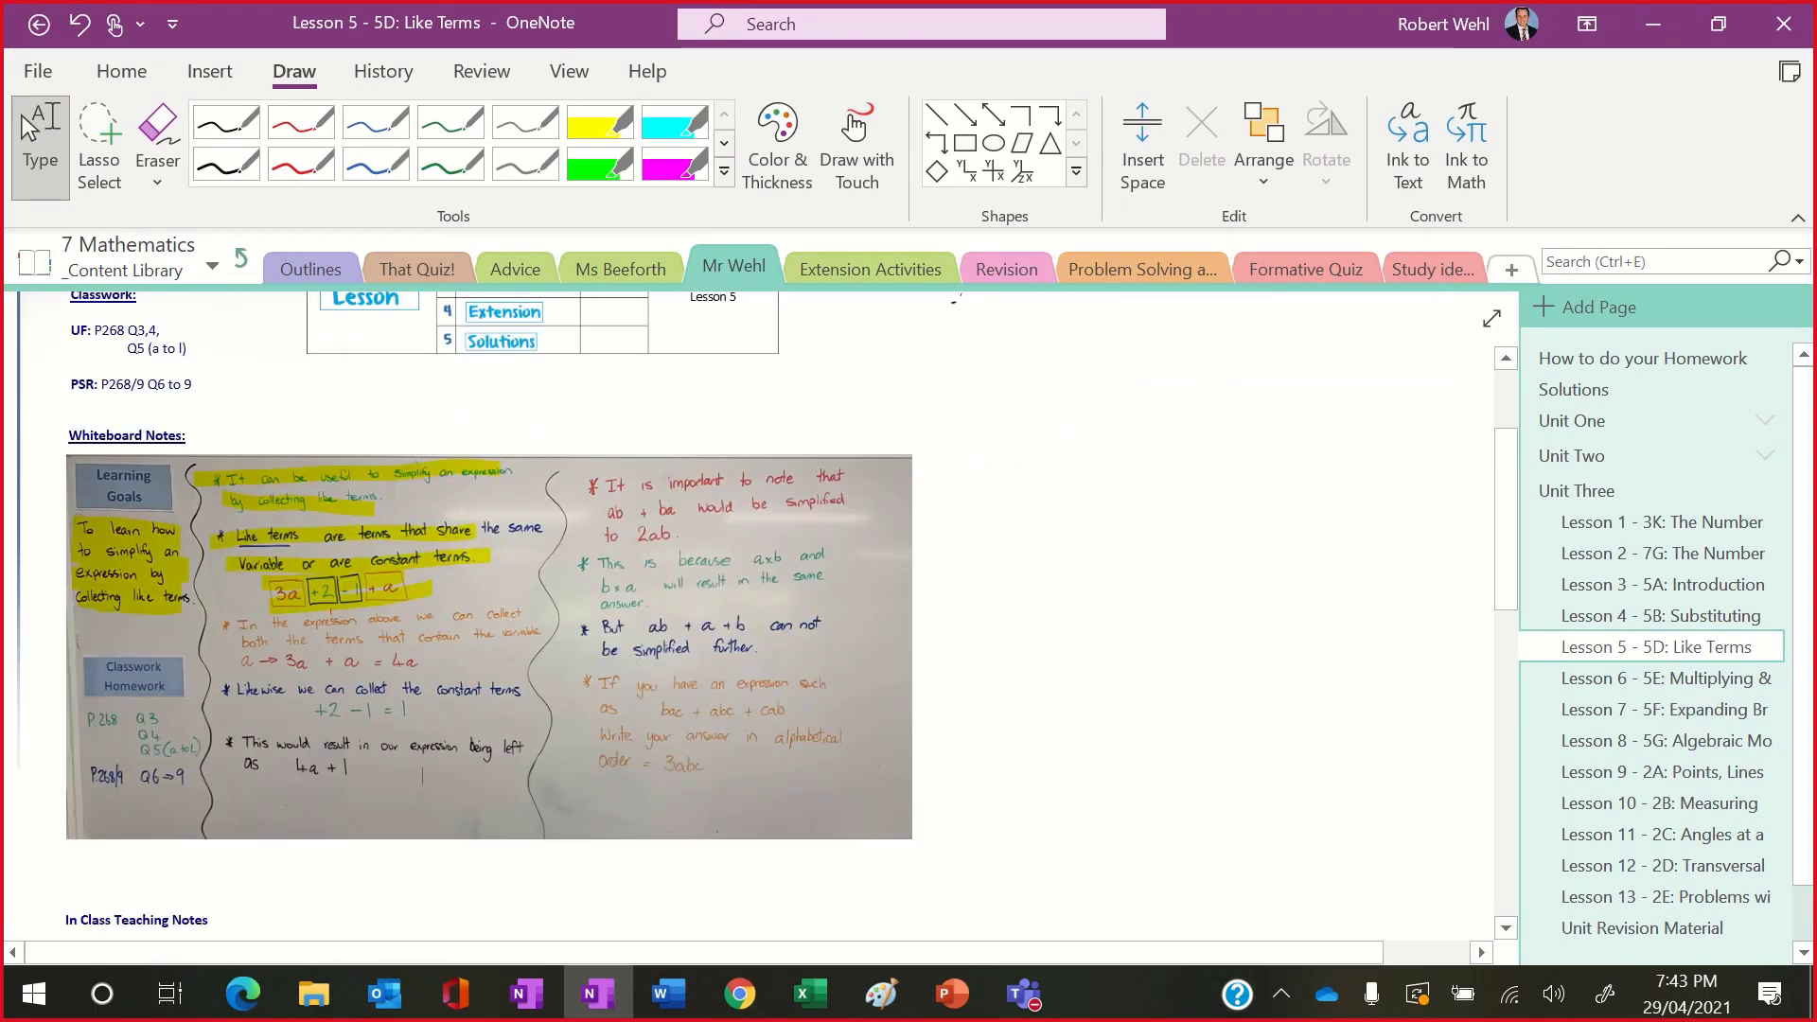
pyautogui.scroll(-3, 757, 615)
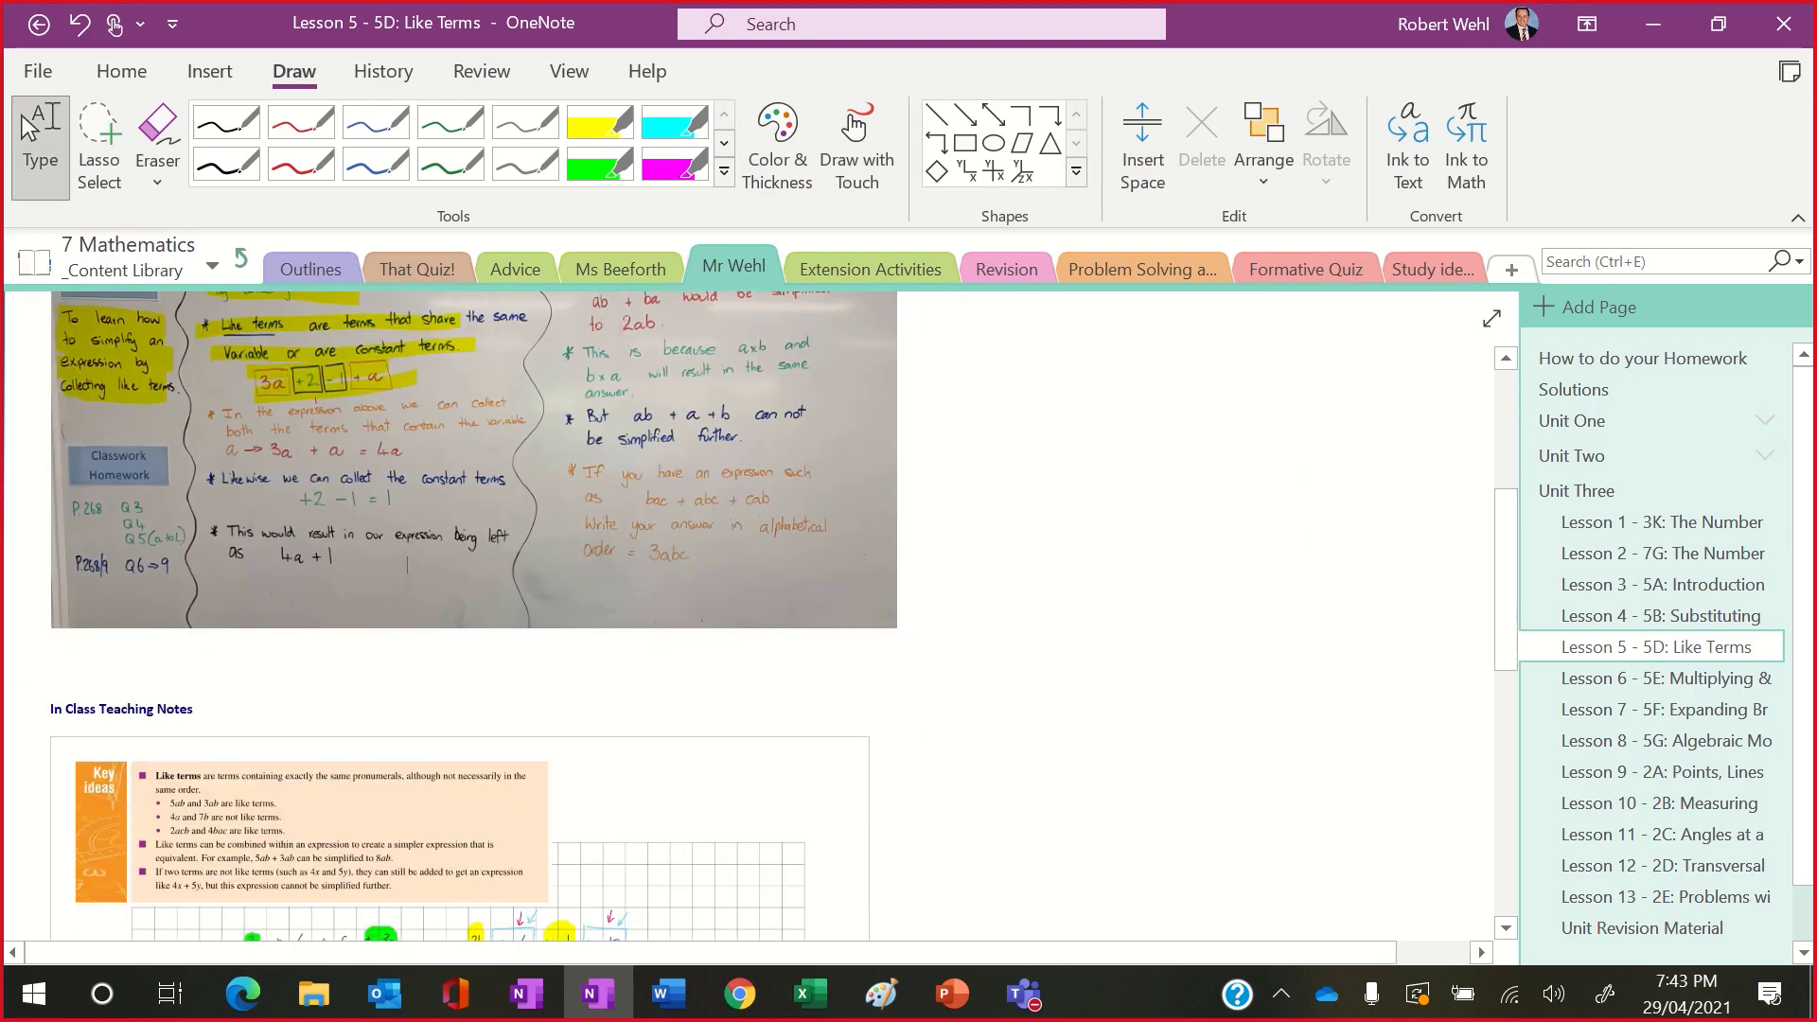
pyautogui.scroll(-6, 473, 615)
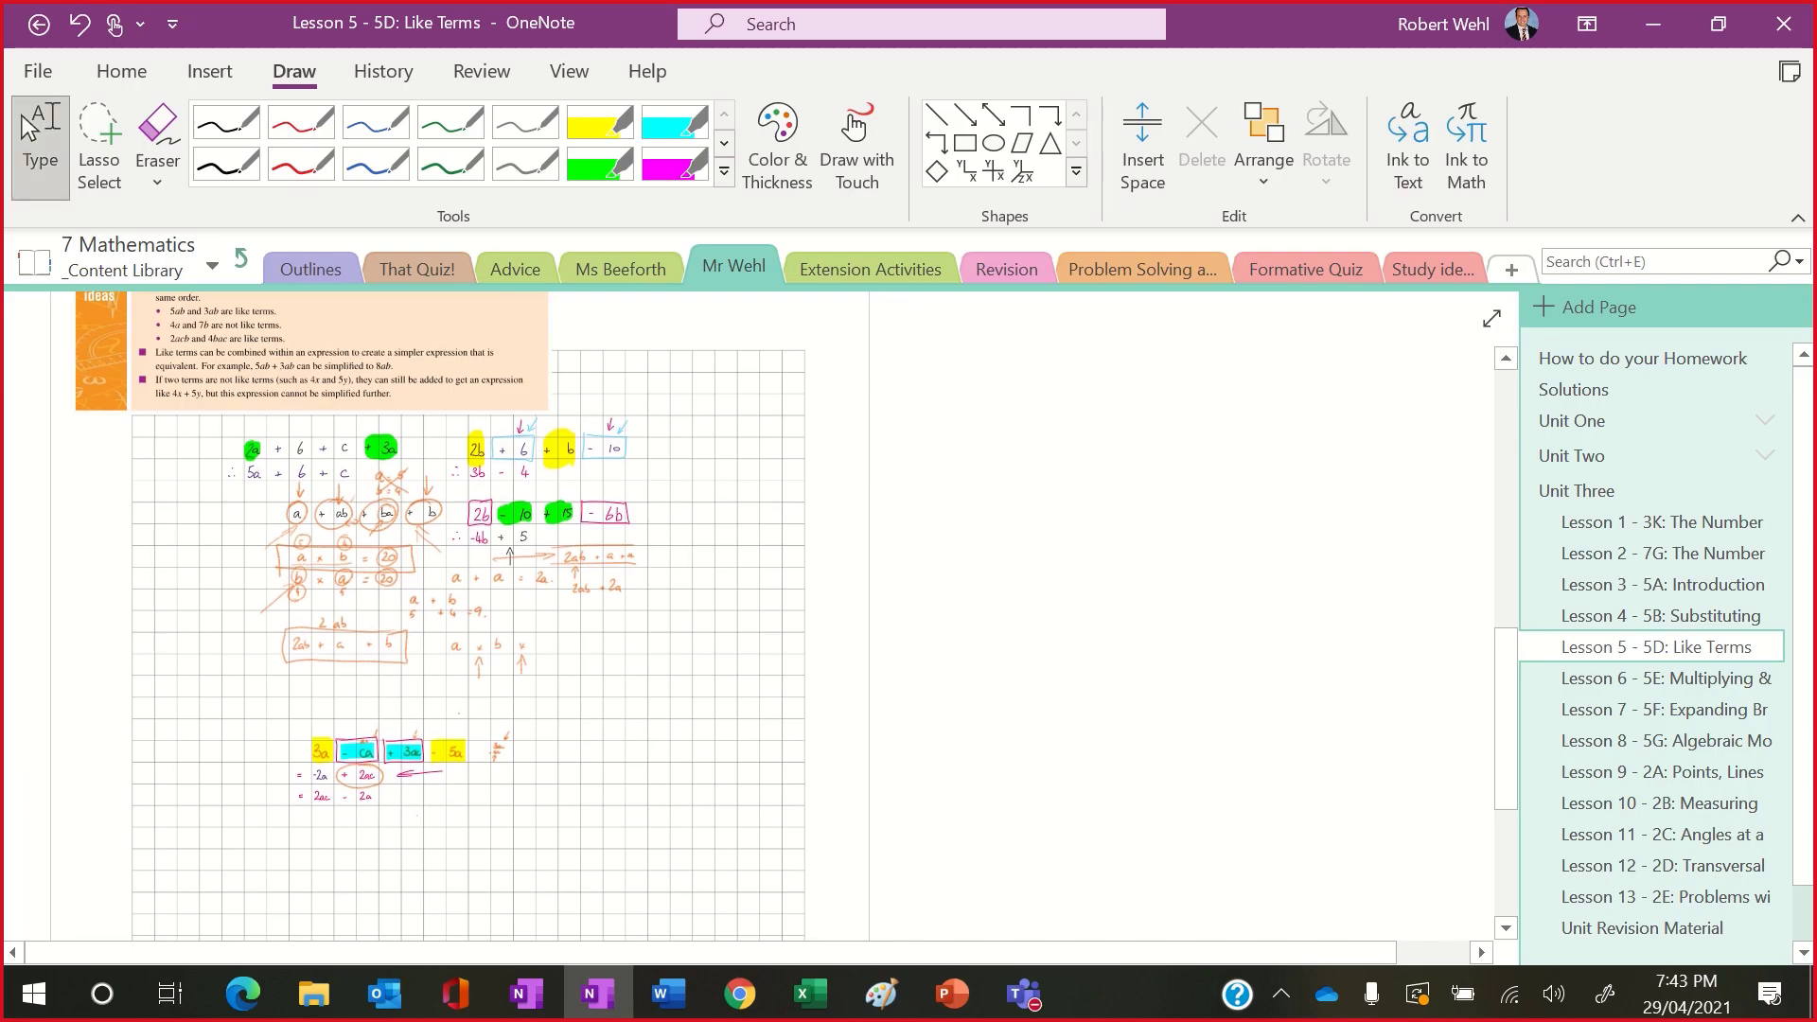
pyautogui.scroll(1, 473, 615)
pyautogui.scroll(-5, 473, 615)
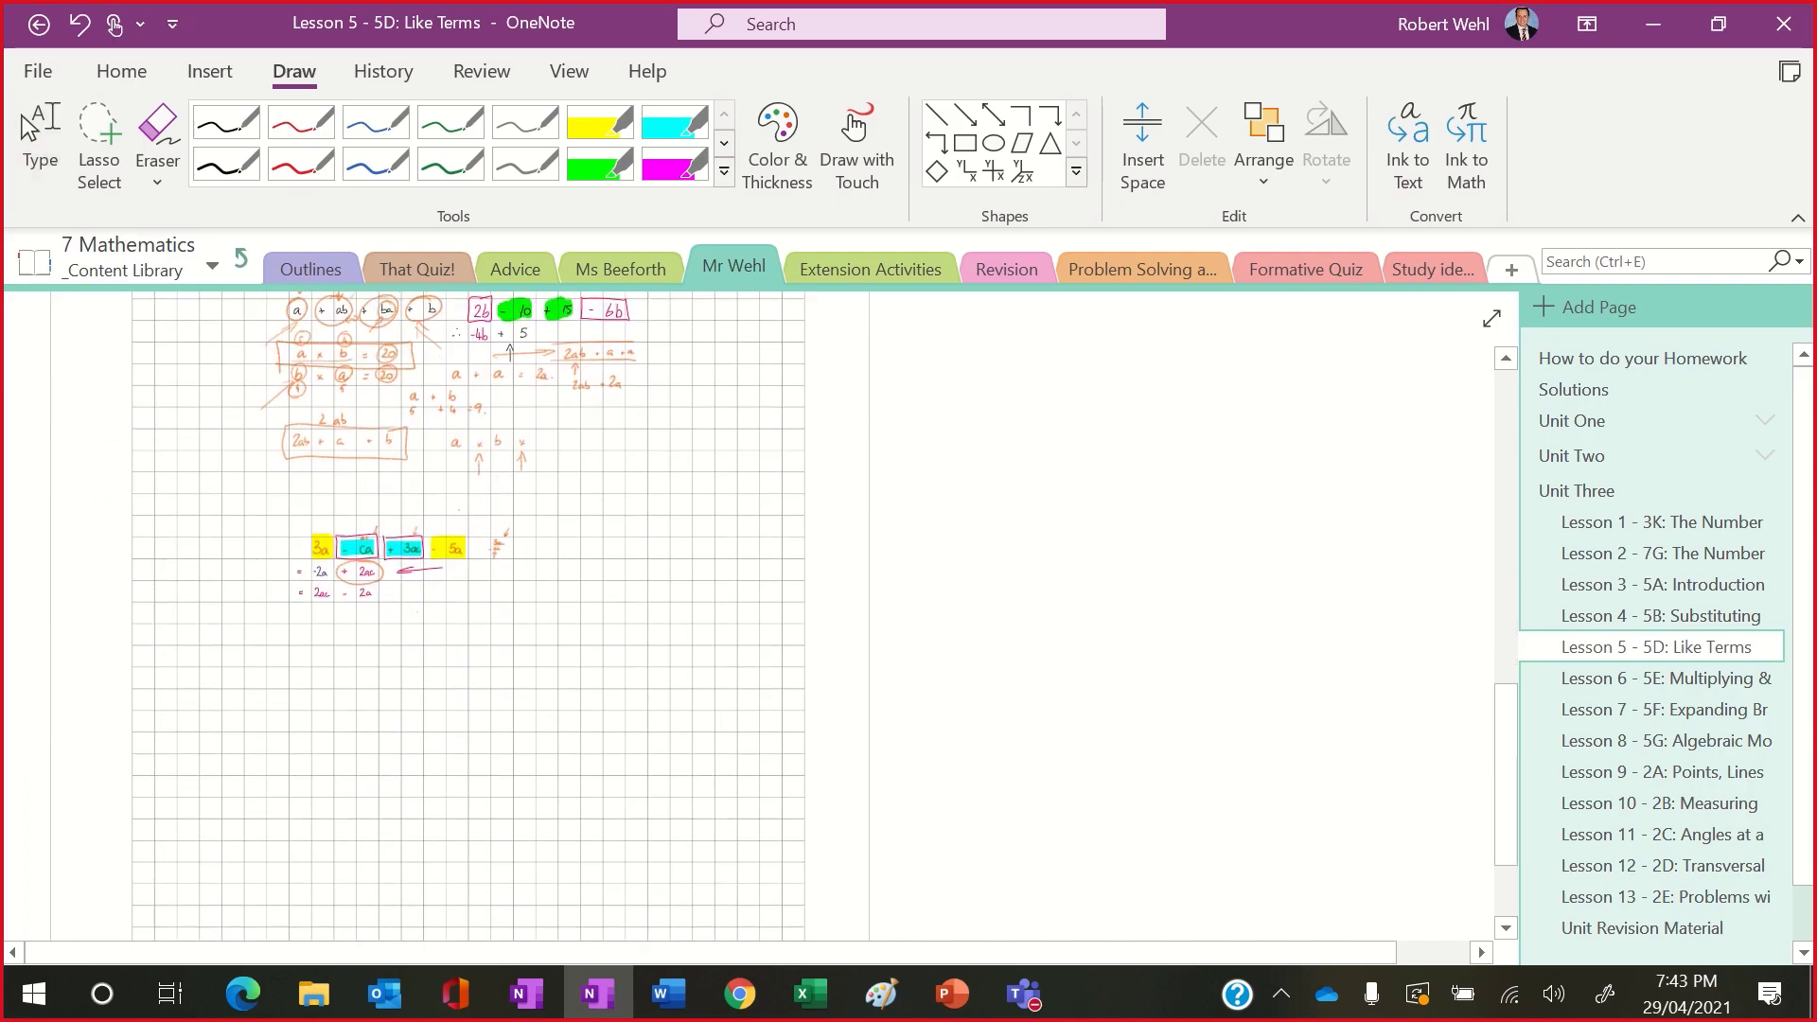
pyautogui.scroll(3, 468, 615)
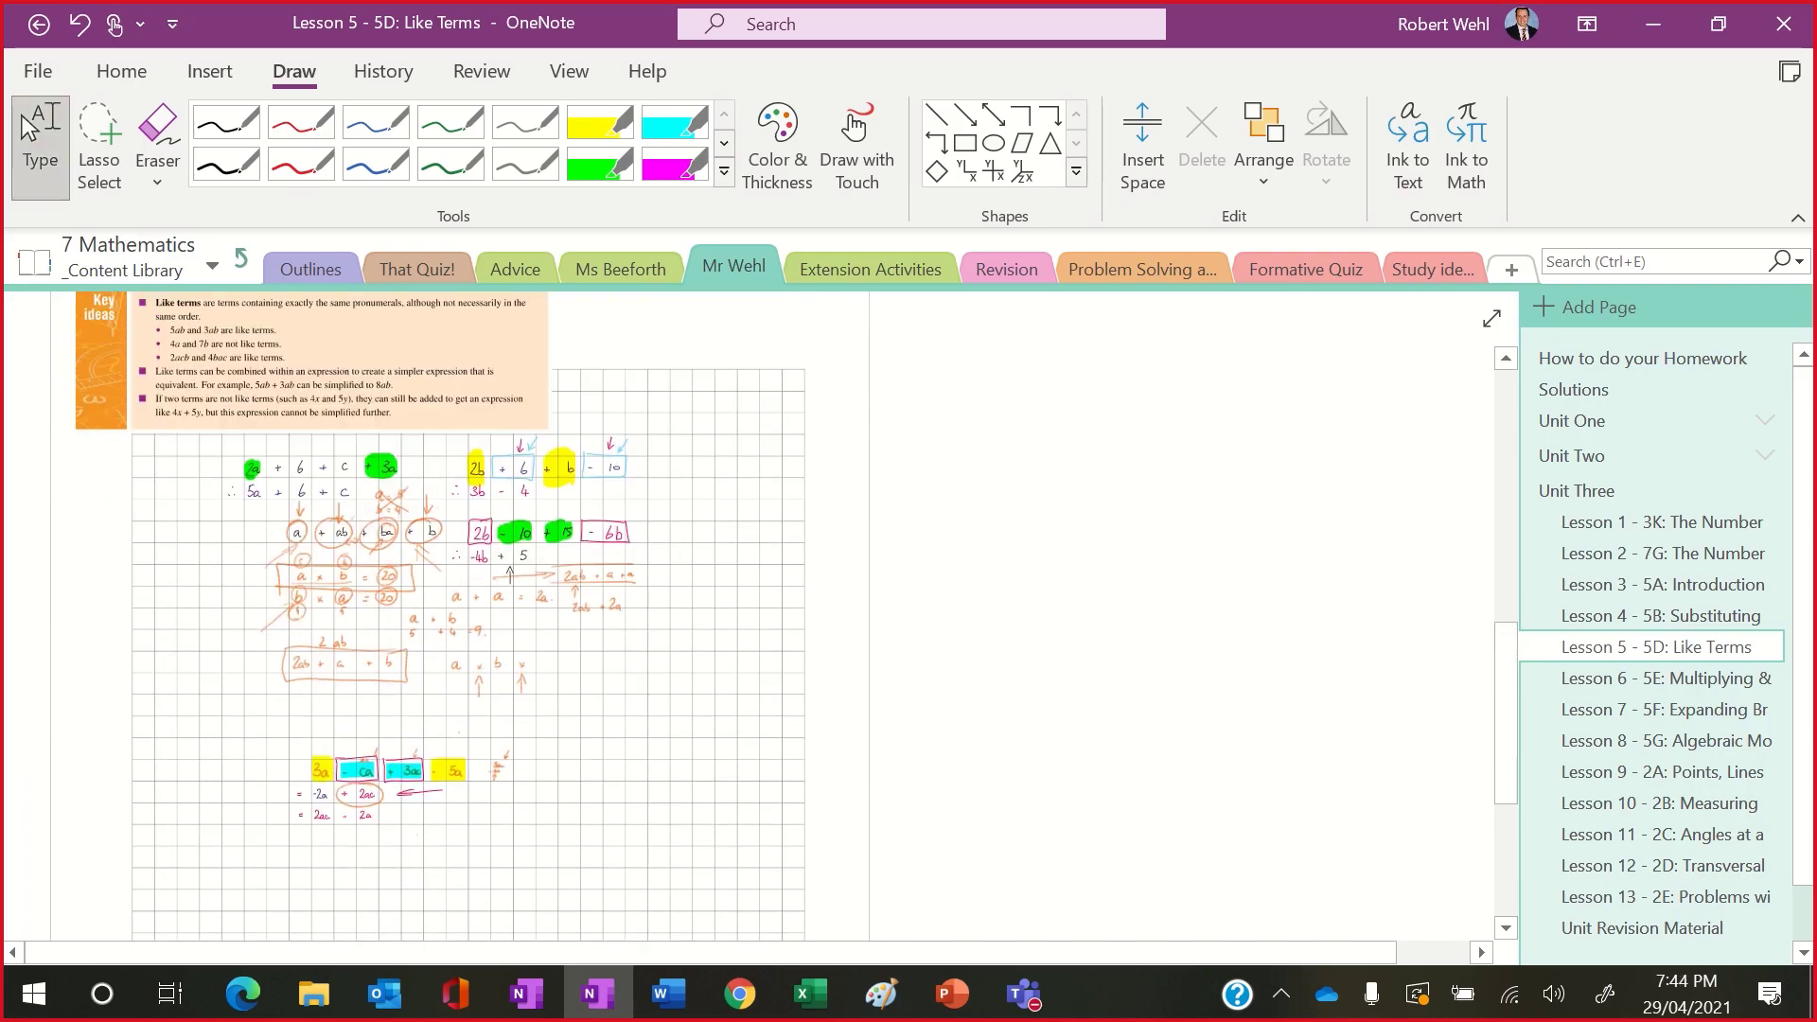
pyautogui.scroll(-2, 468, 615)
pyautogui.scroll(8, 511, 393)
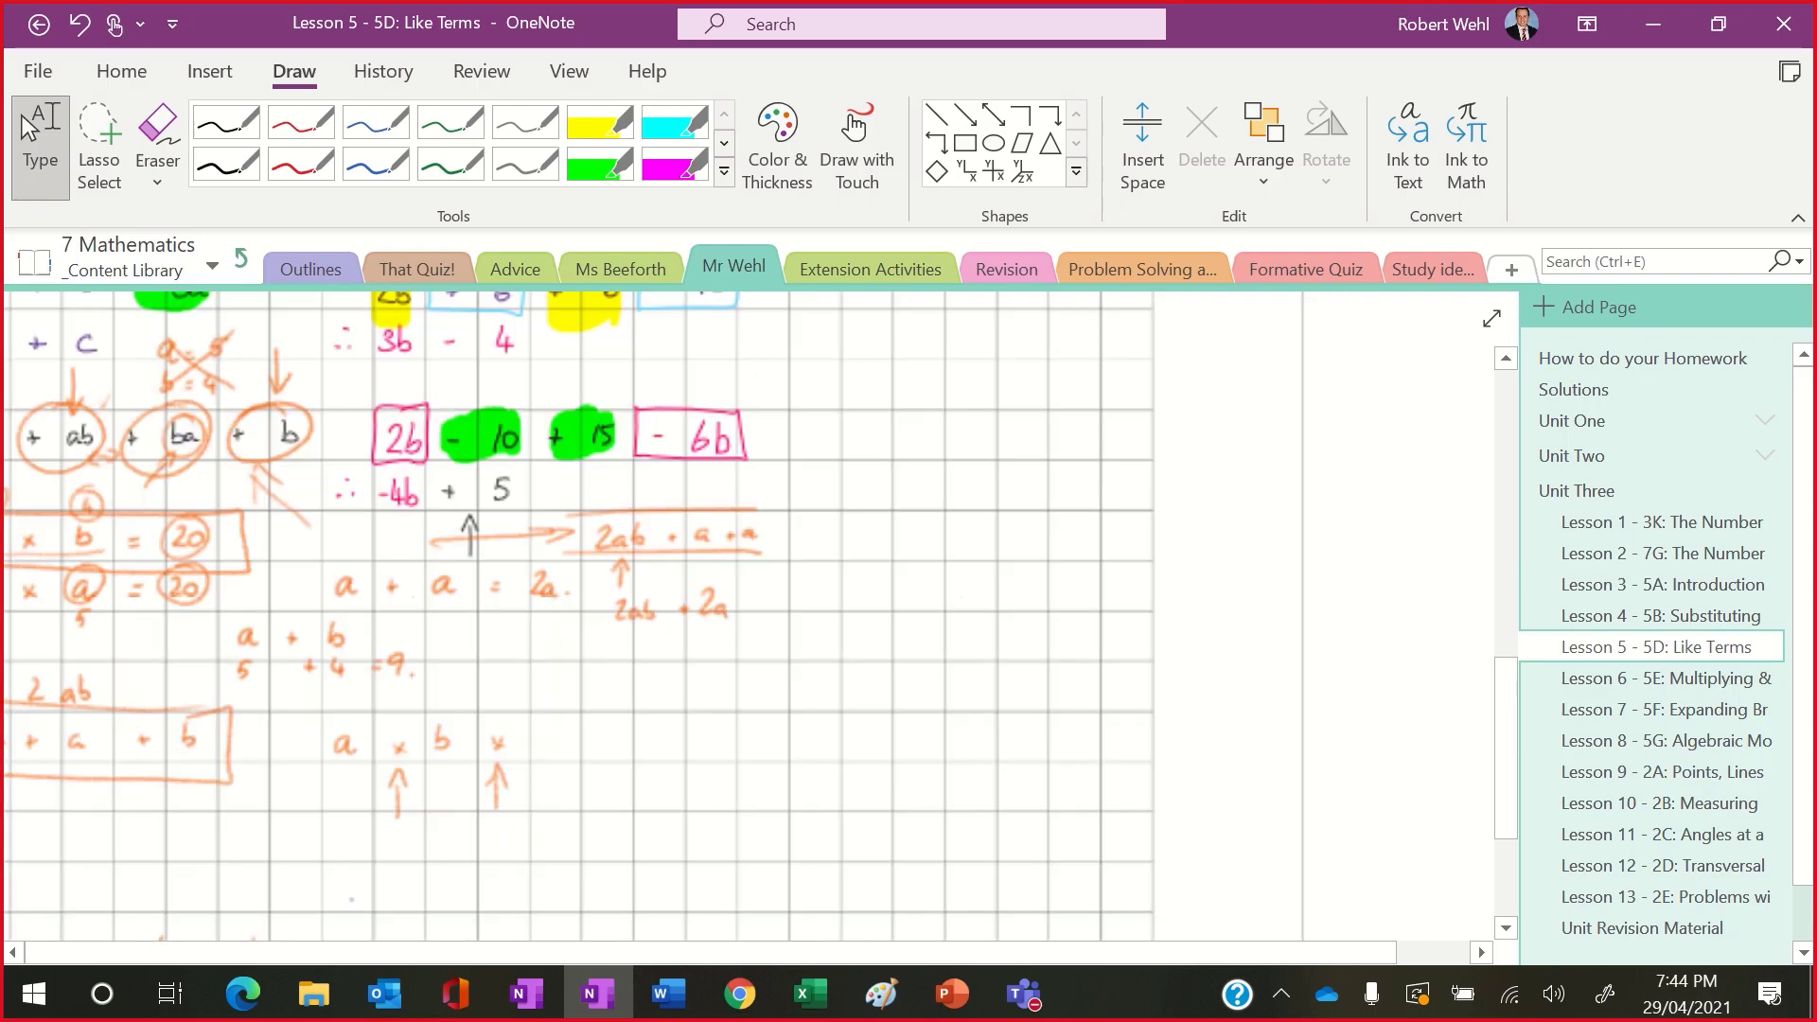
pyautogui.scroll(-3, 747, 615)
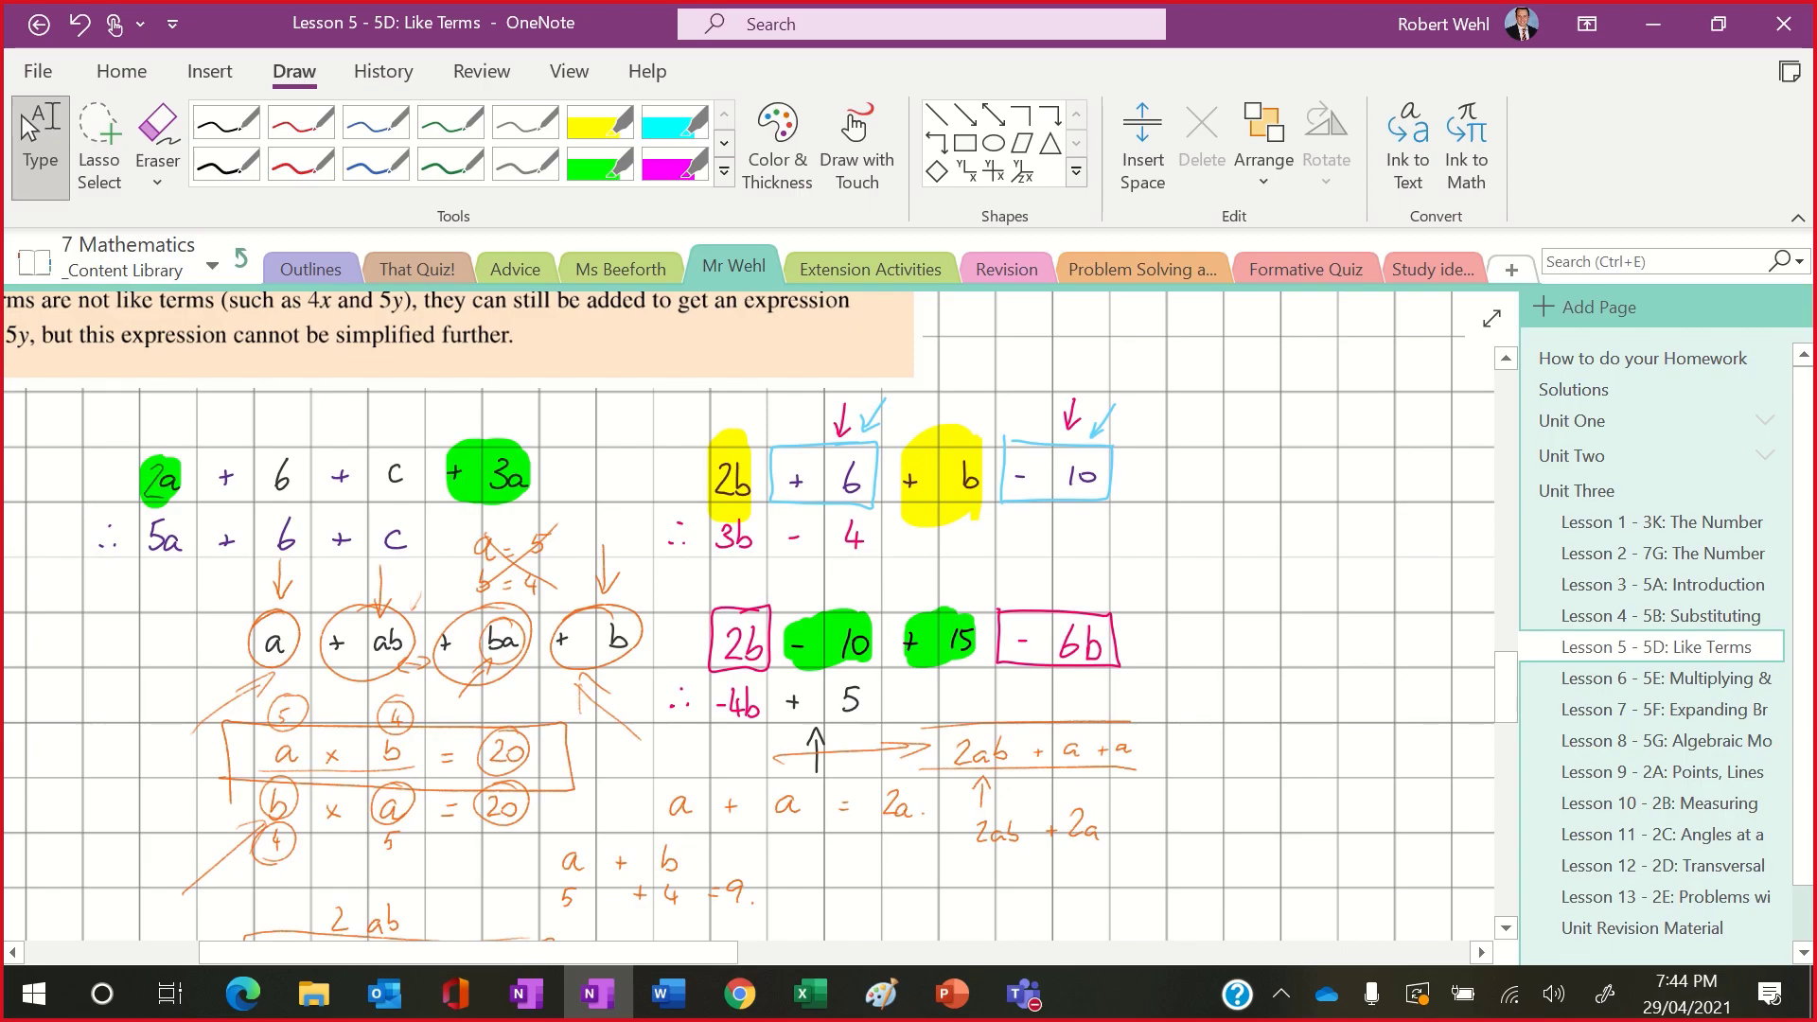
pyautogui.scroll(-6, 747, 615)
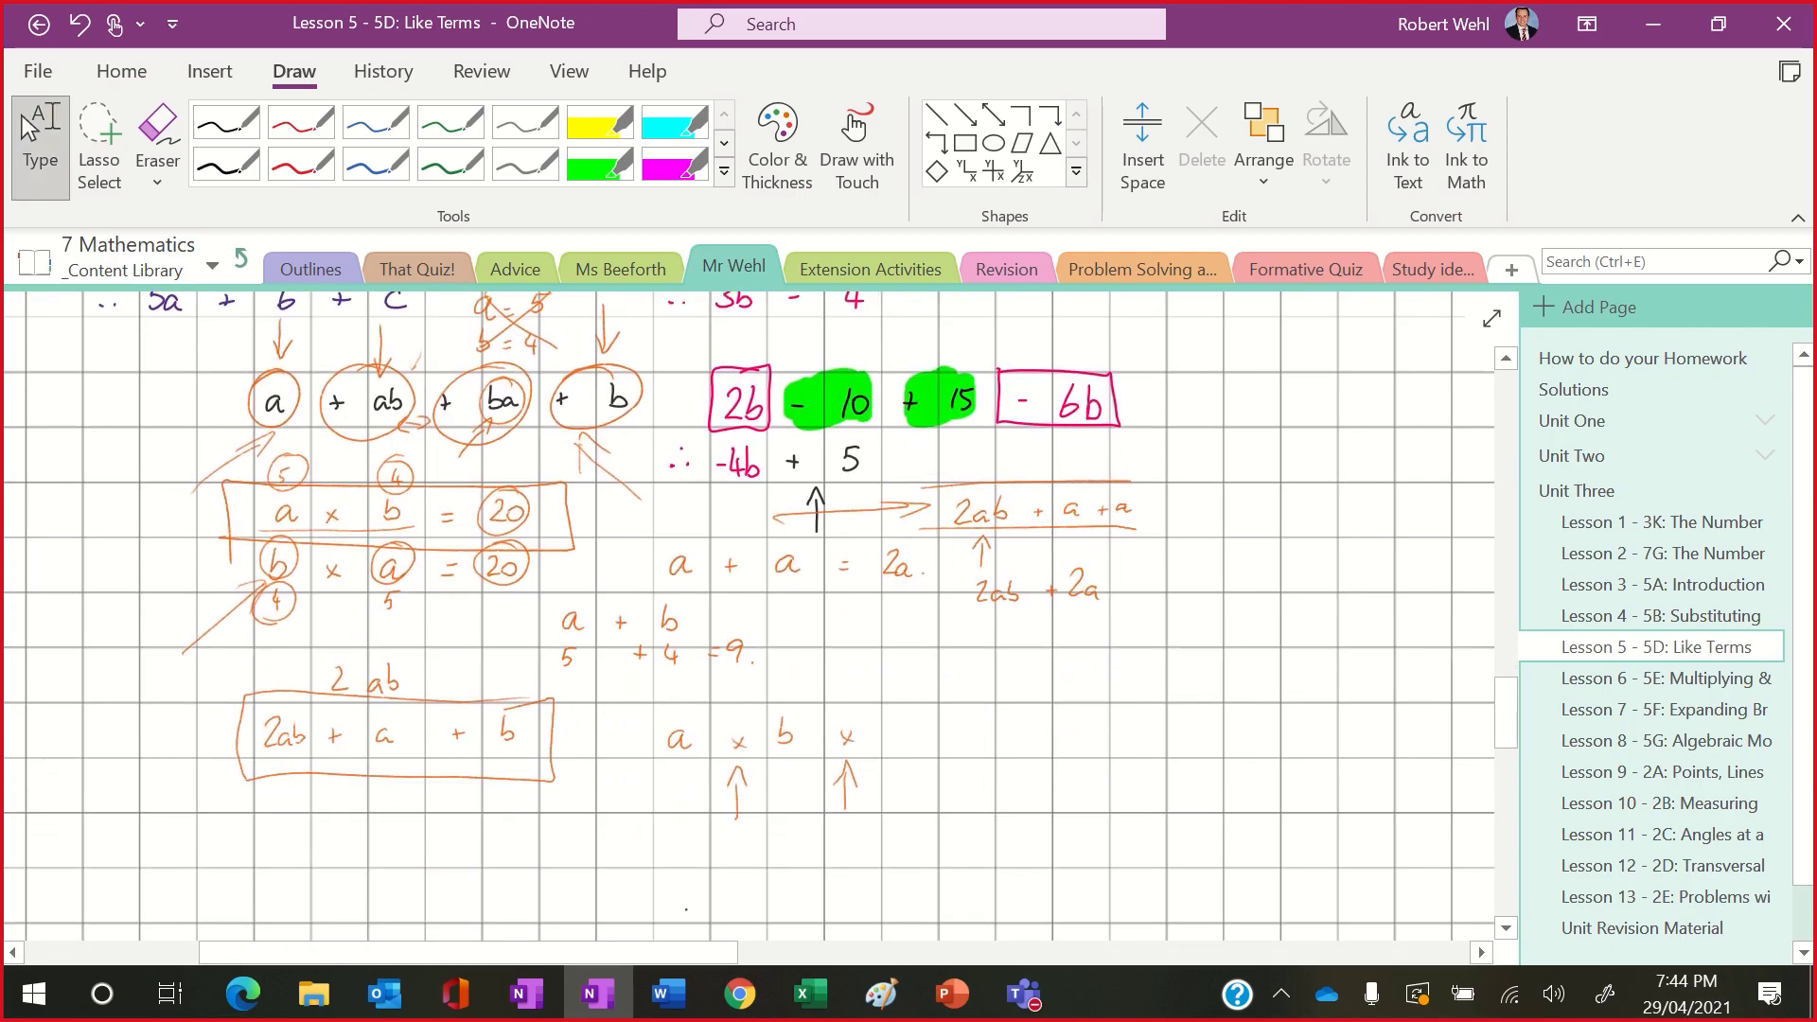
pyautogui.scroll(-4, 747, 615)
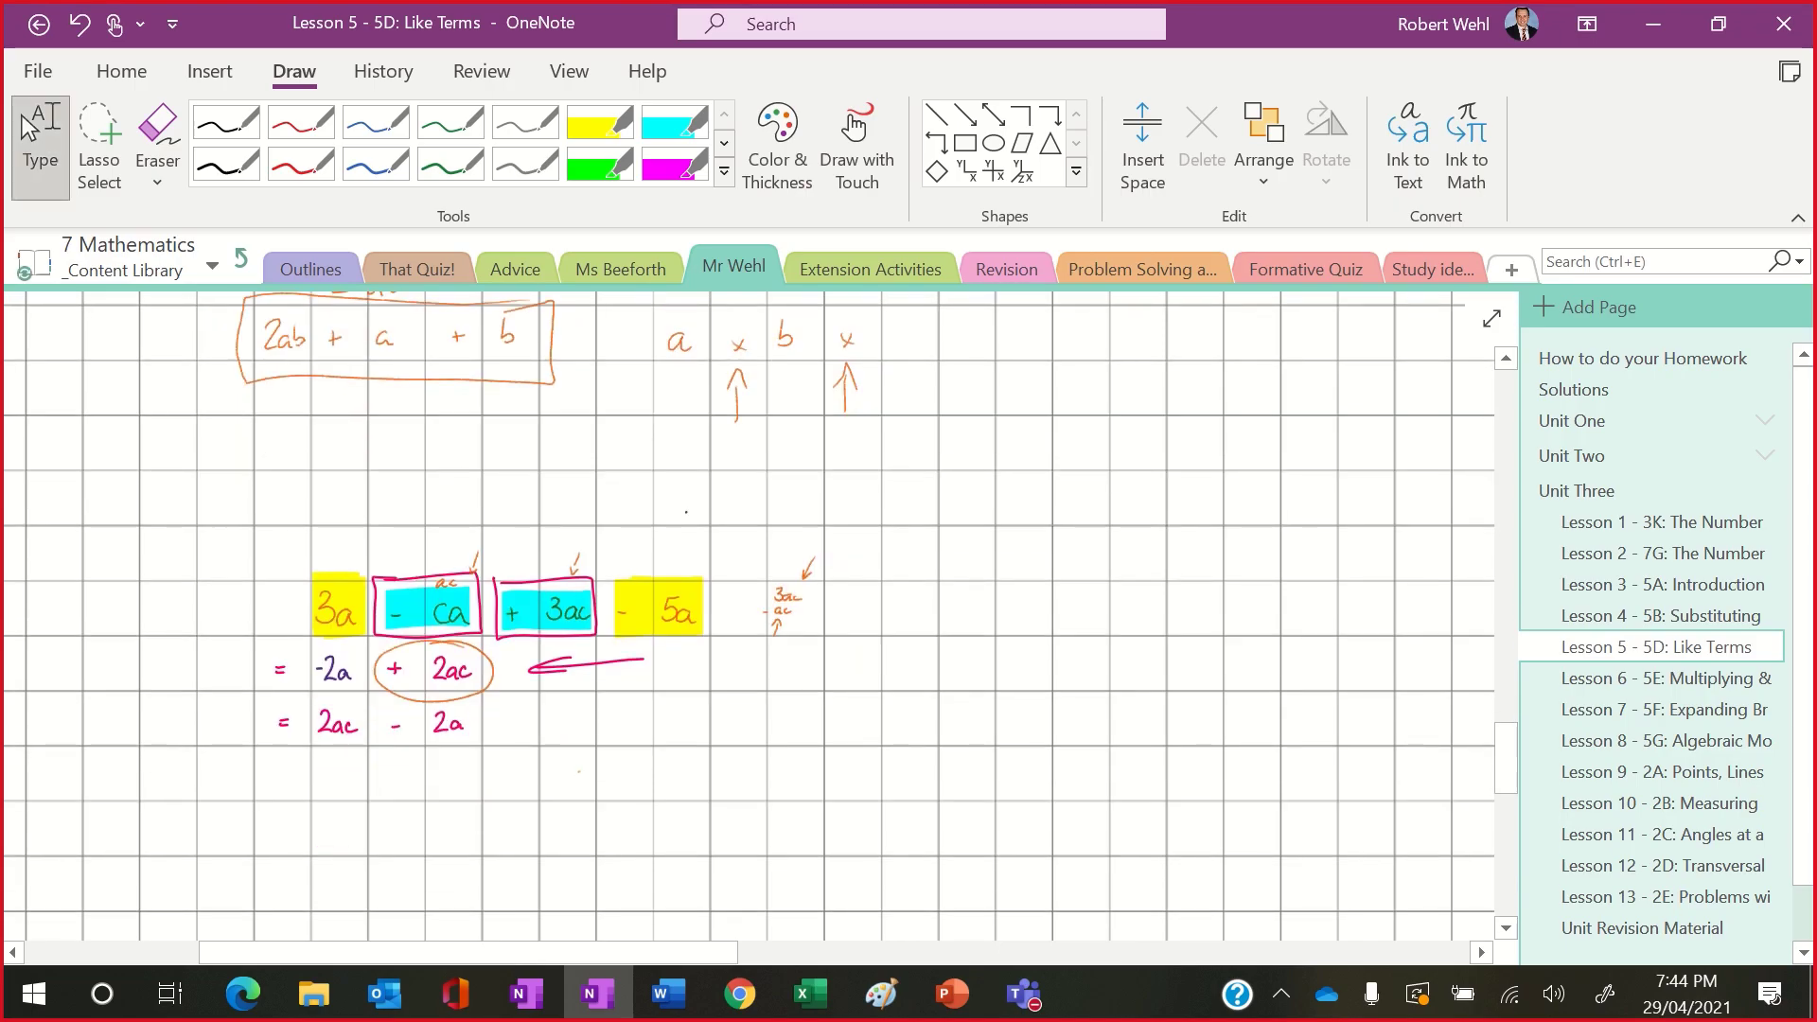
# Step: Draw a blue pen arrow pointing at the 3a term of the 3a - ca + 3ac - 5a example, and return to typing mode
pyautogui.click(376, 121)
pyautogui.moveTo(152, 438); pyautogui.dragTo(308, 575)
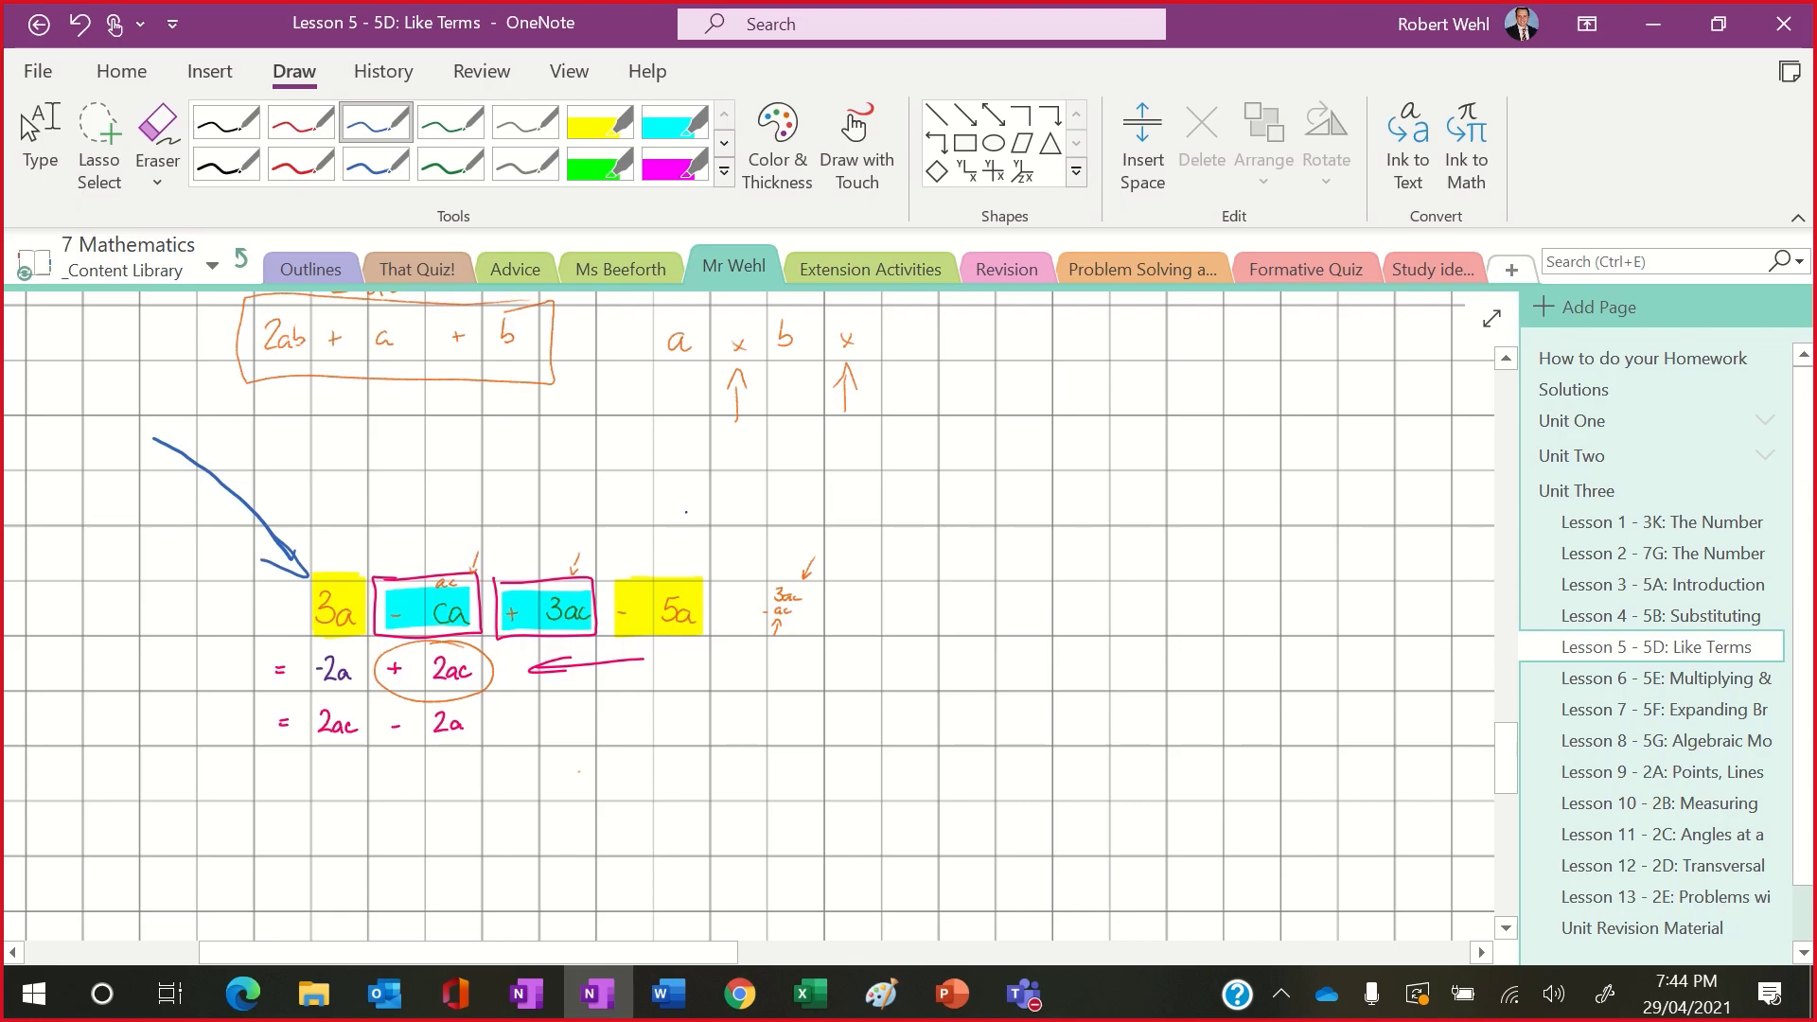
pyautogui.moveTo(158, 849)
pyautogui.mouseDown()
pyautogui.moveTo(204, 802)
pyautogui.moveTo(216, 845)
pyautogui.mouseUp()
pyautogui.scroll(6, 757, 615)
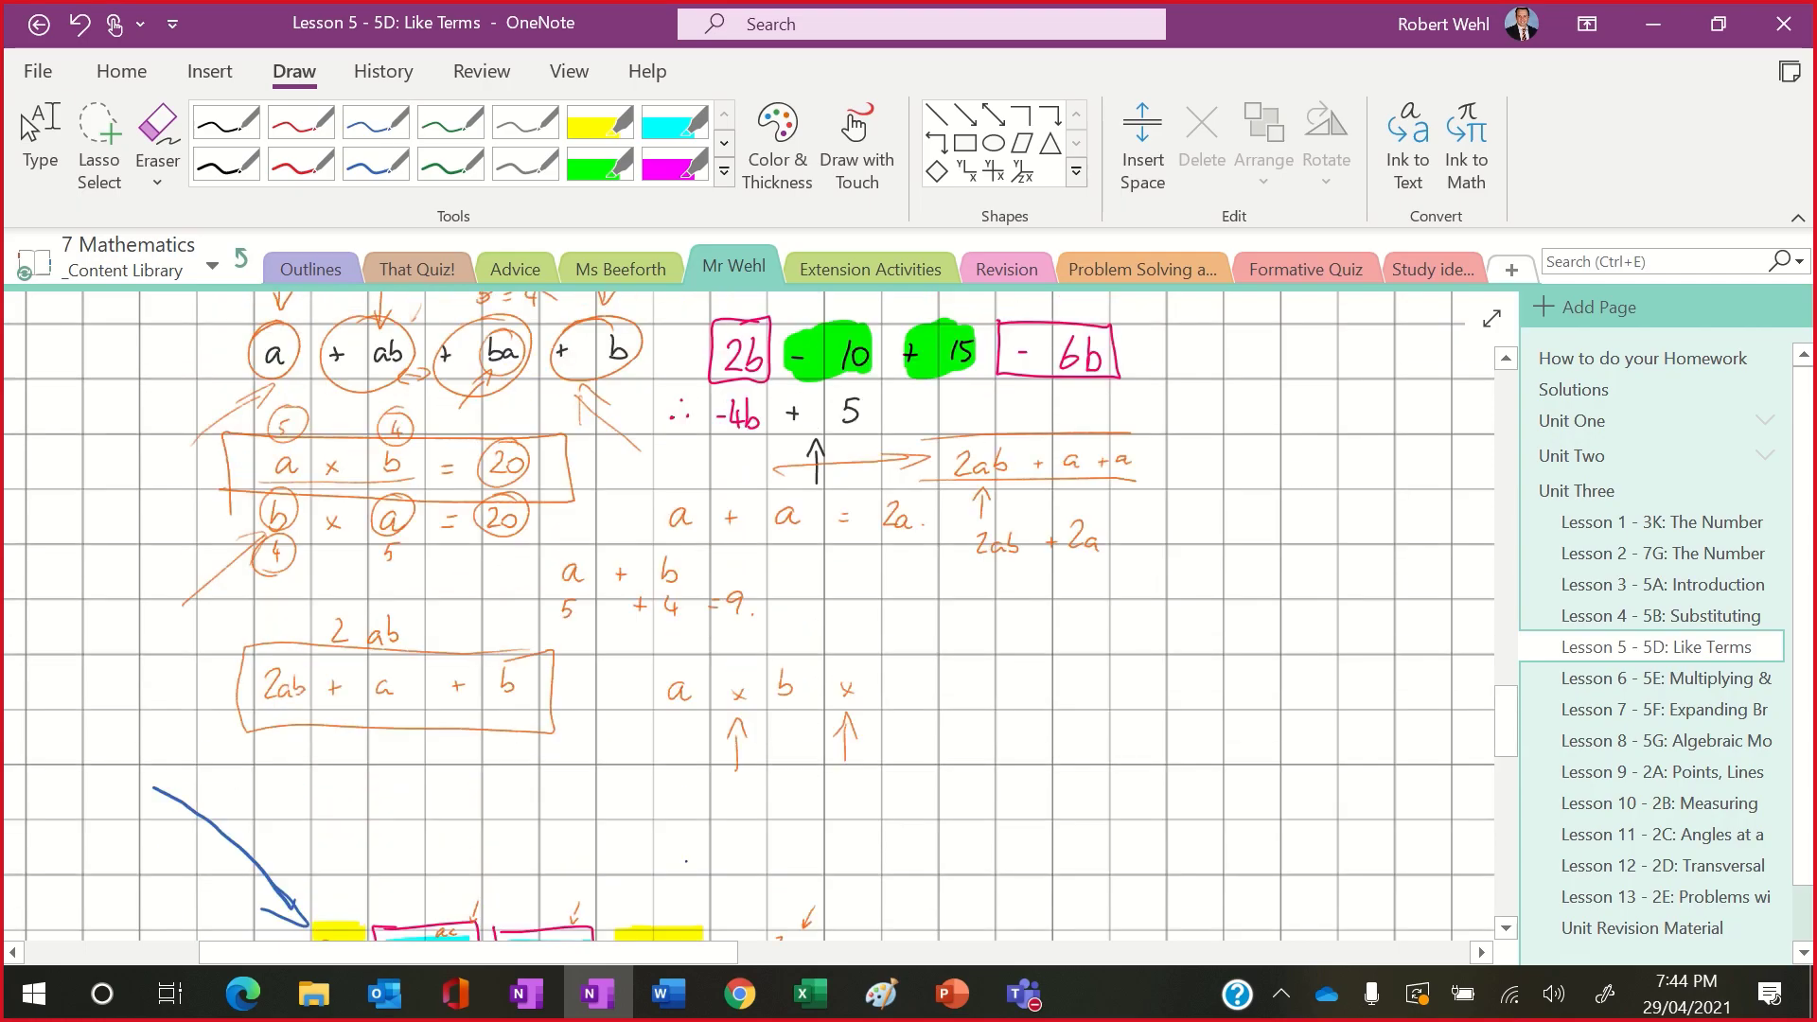
pyautogui.click(40, 146)
# Step: Collapse the Unit Three lesson pages so that the Unit Three title page is shown
pyautogui.scroll(-5, 756, 614)
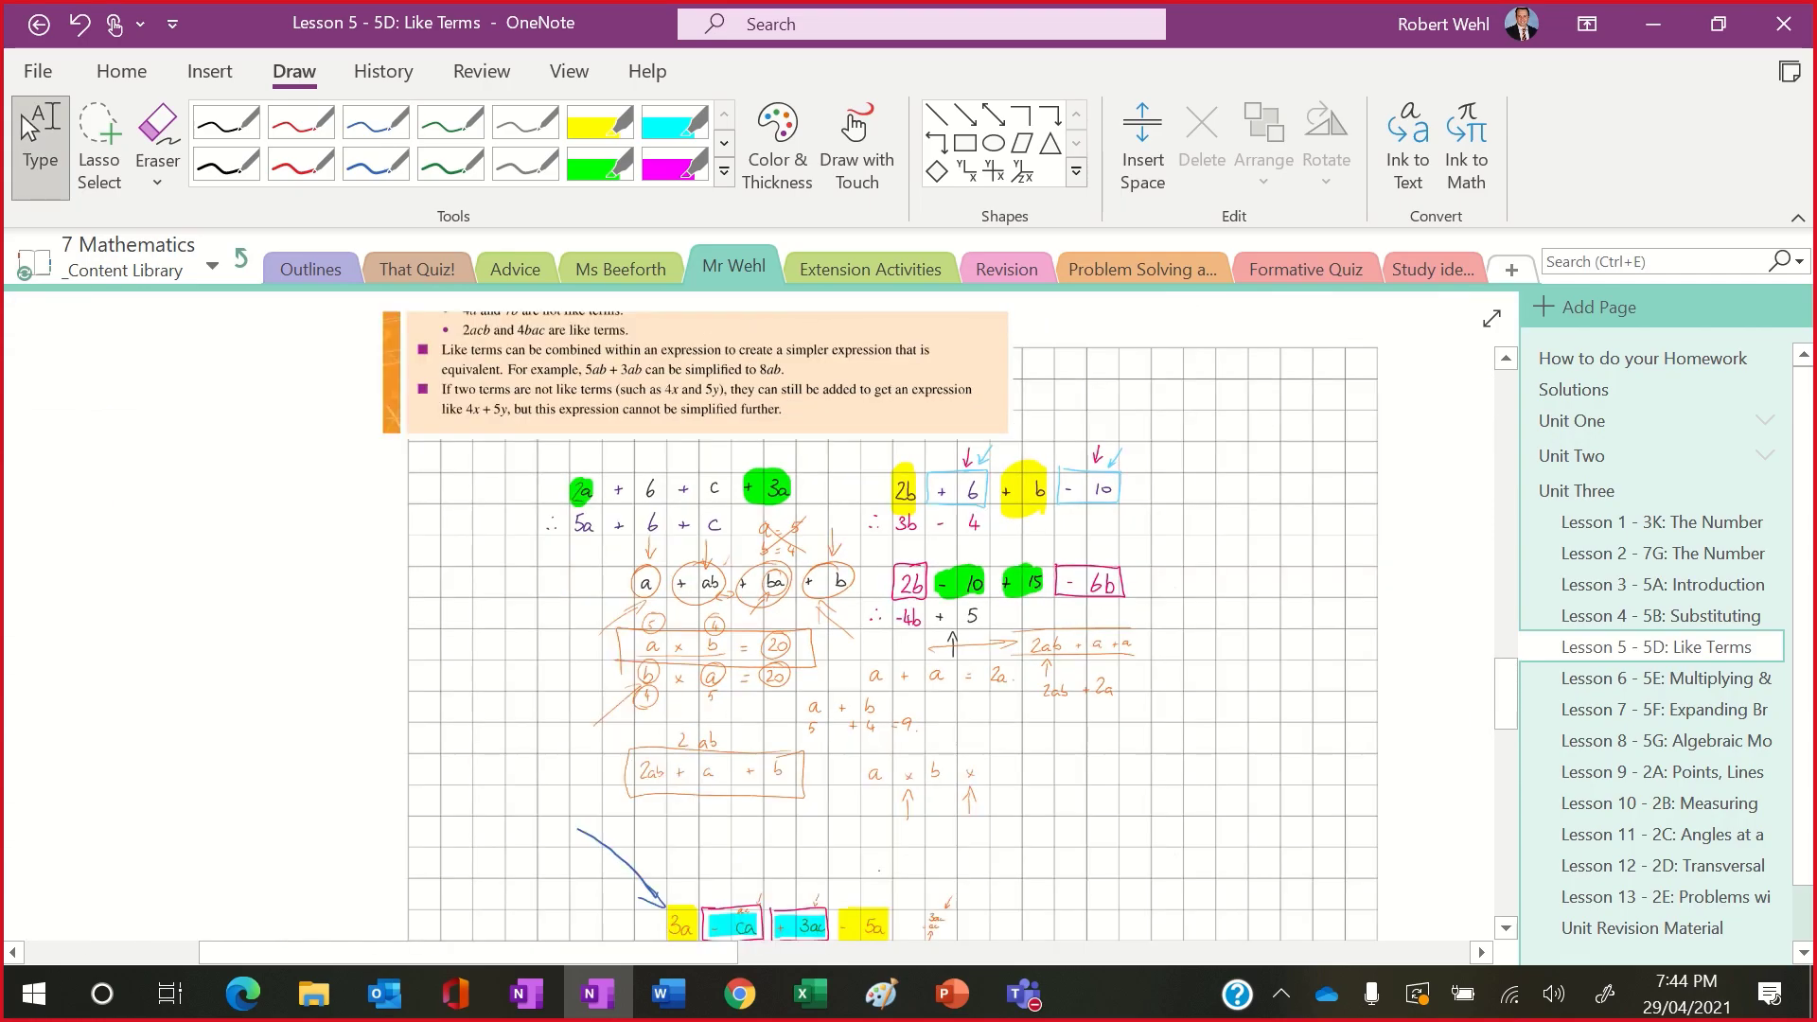
pyautogui.scroll(4, 756, 614)
pyautogui.scroll(5, 756, 615)
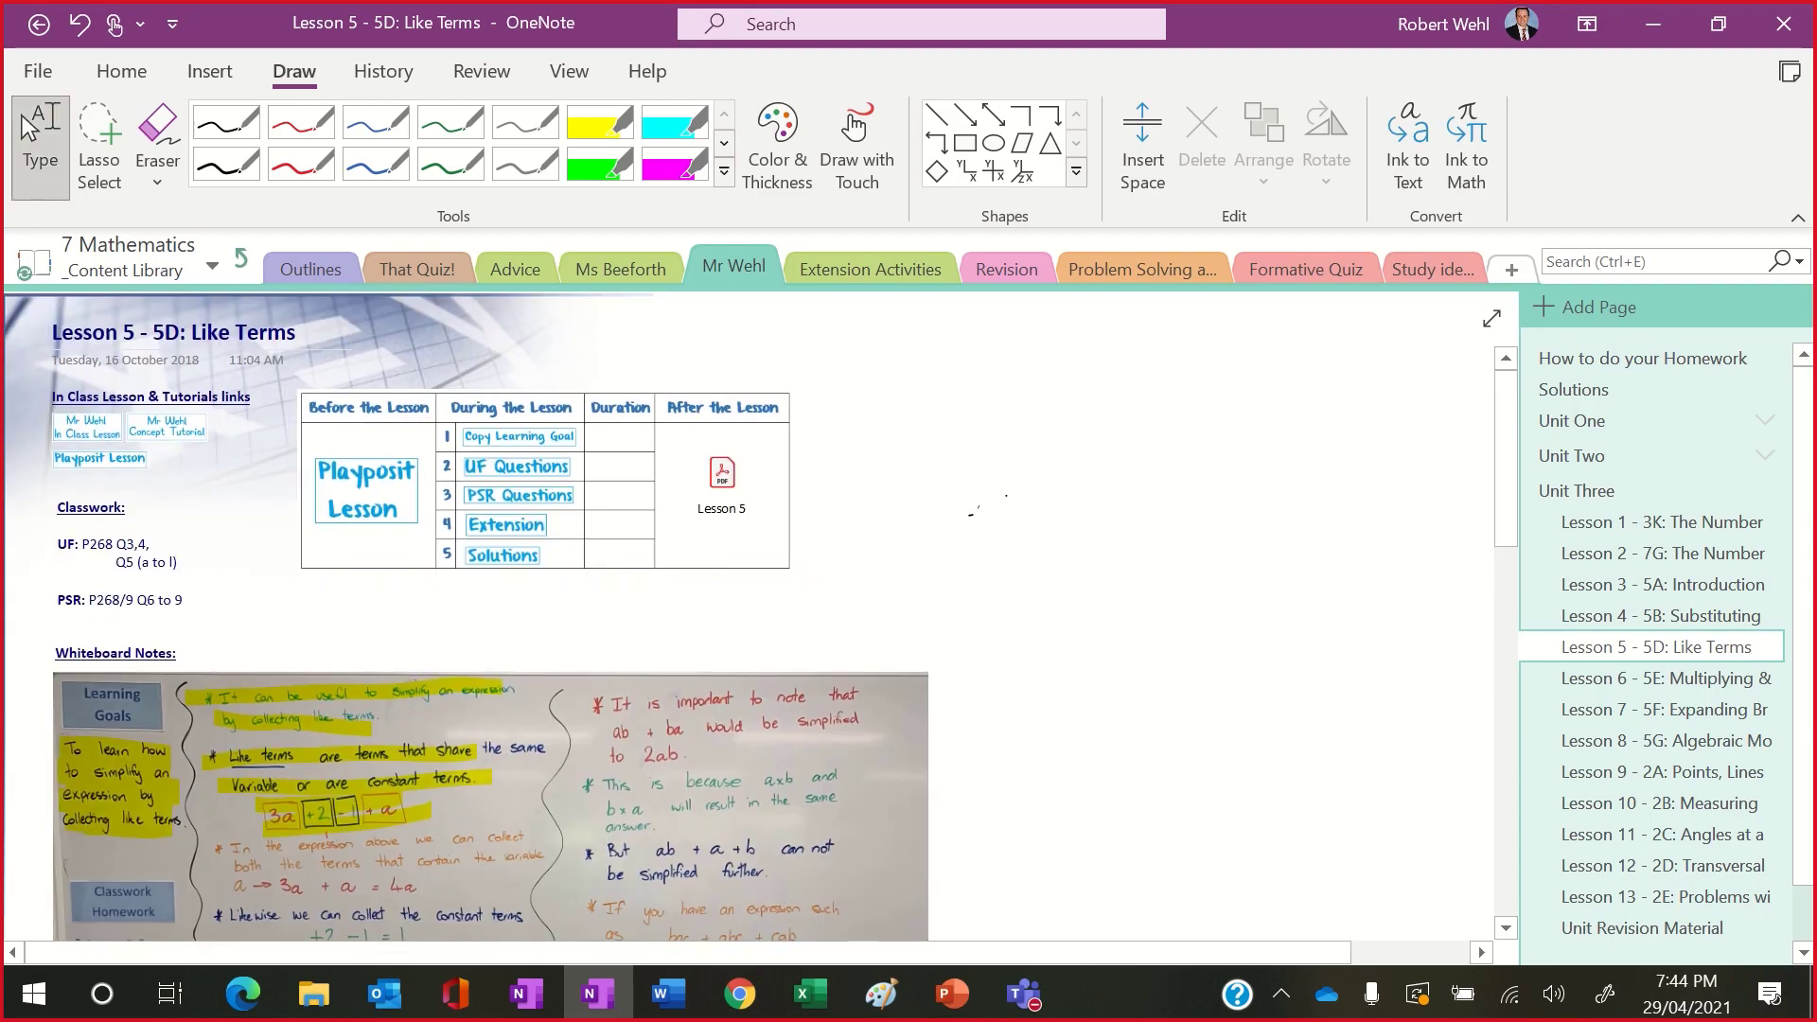
pyautogui.click(1764, 490)
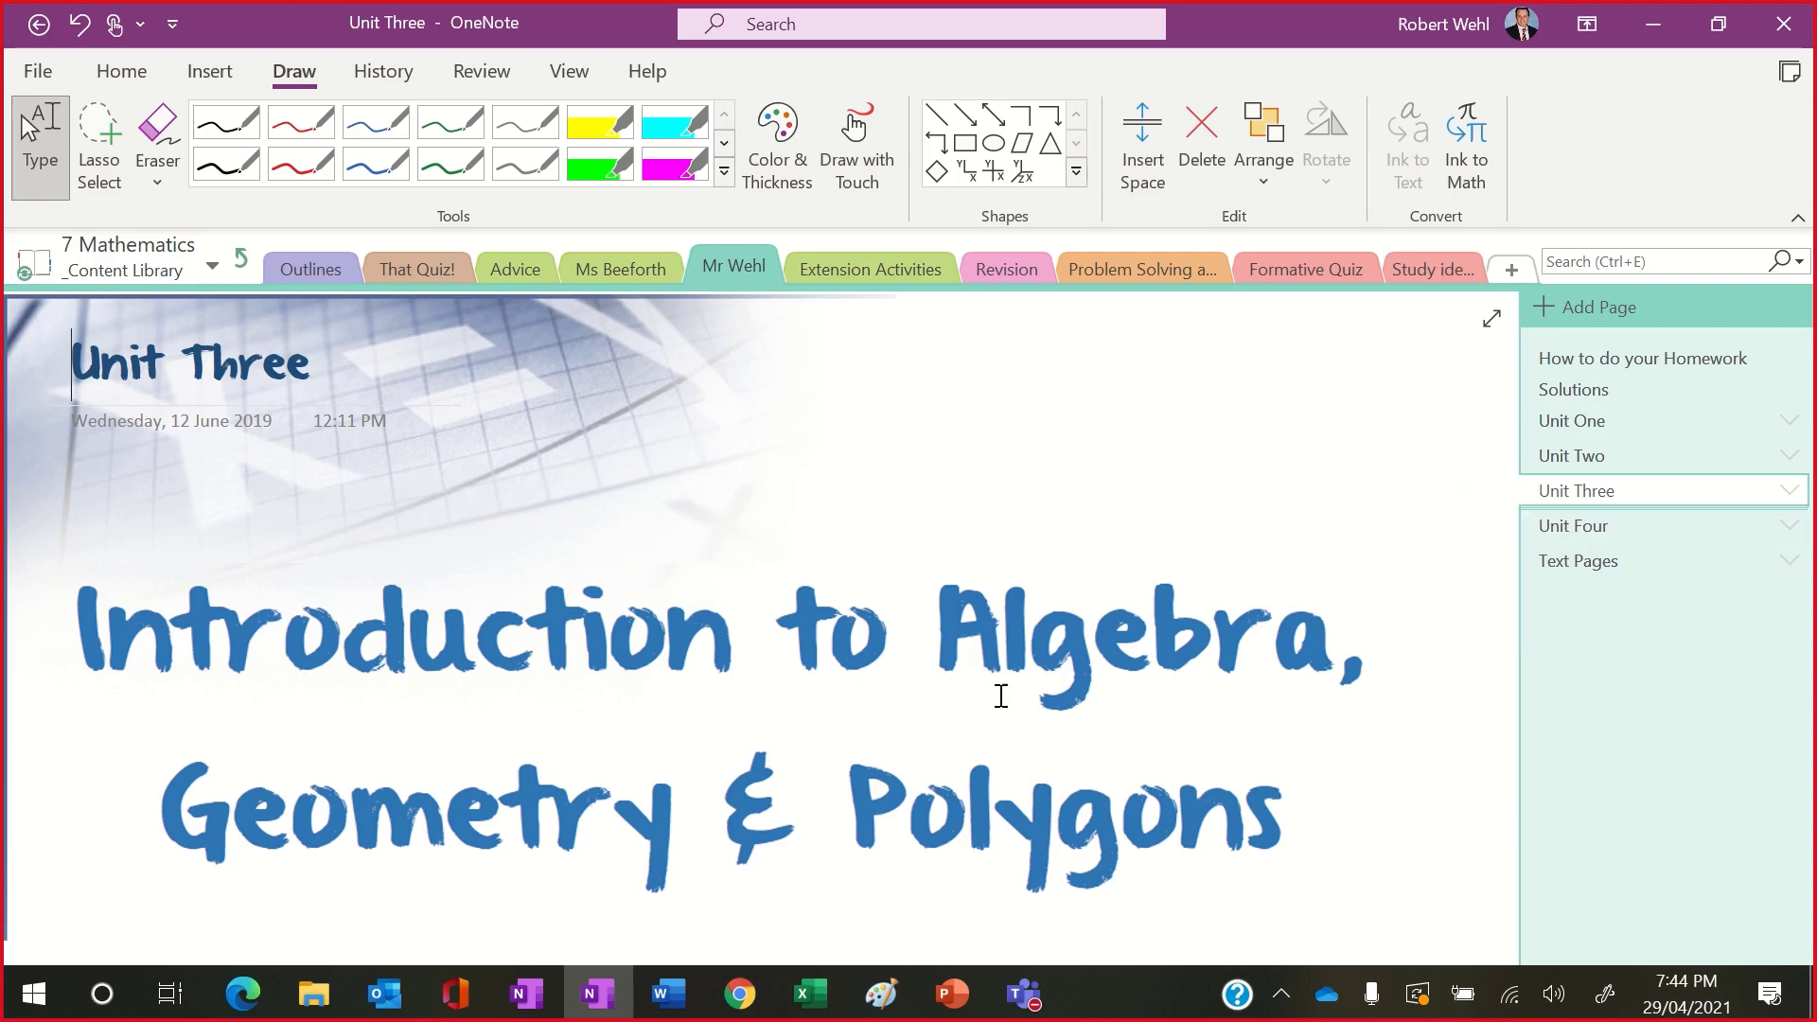
# Step: Check the time saving tips list in the other OneNote window and add a new blank page to the 7 Mathematics content library's current section
pyautogui.click(532, 995)
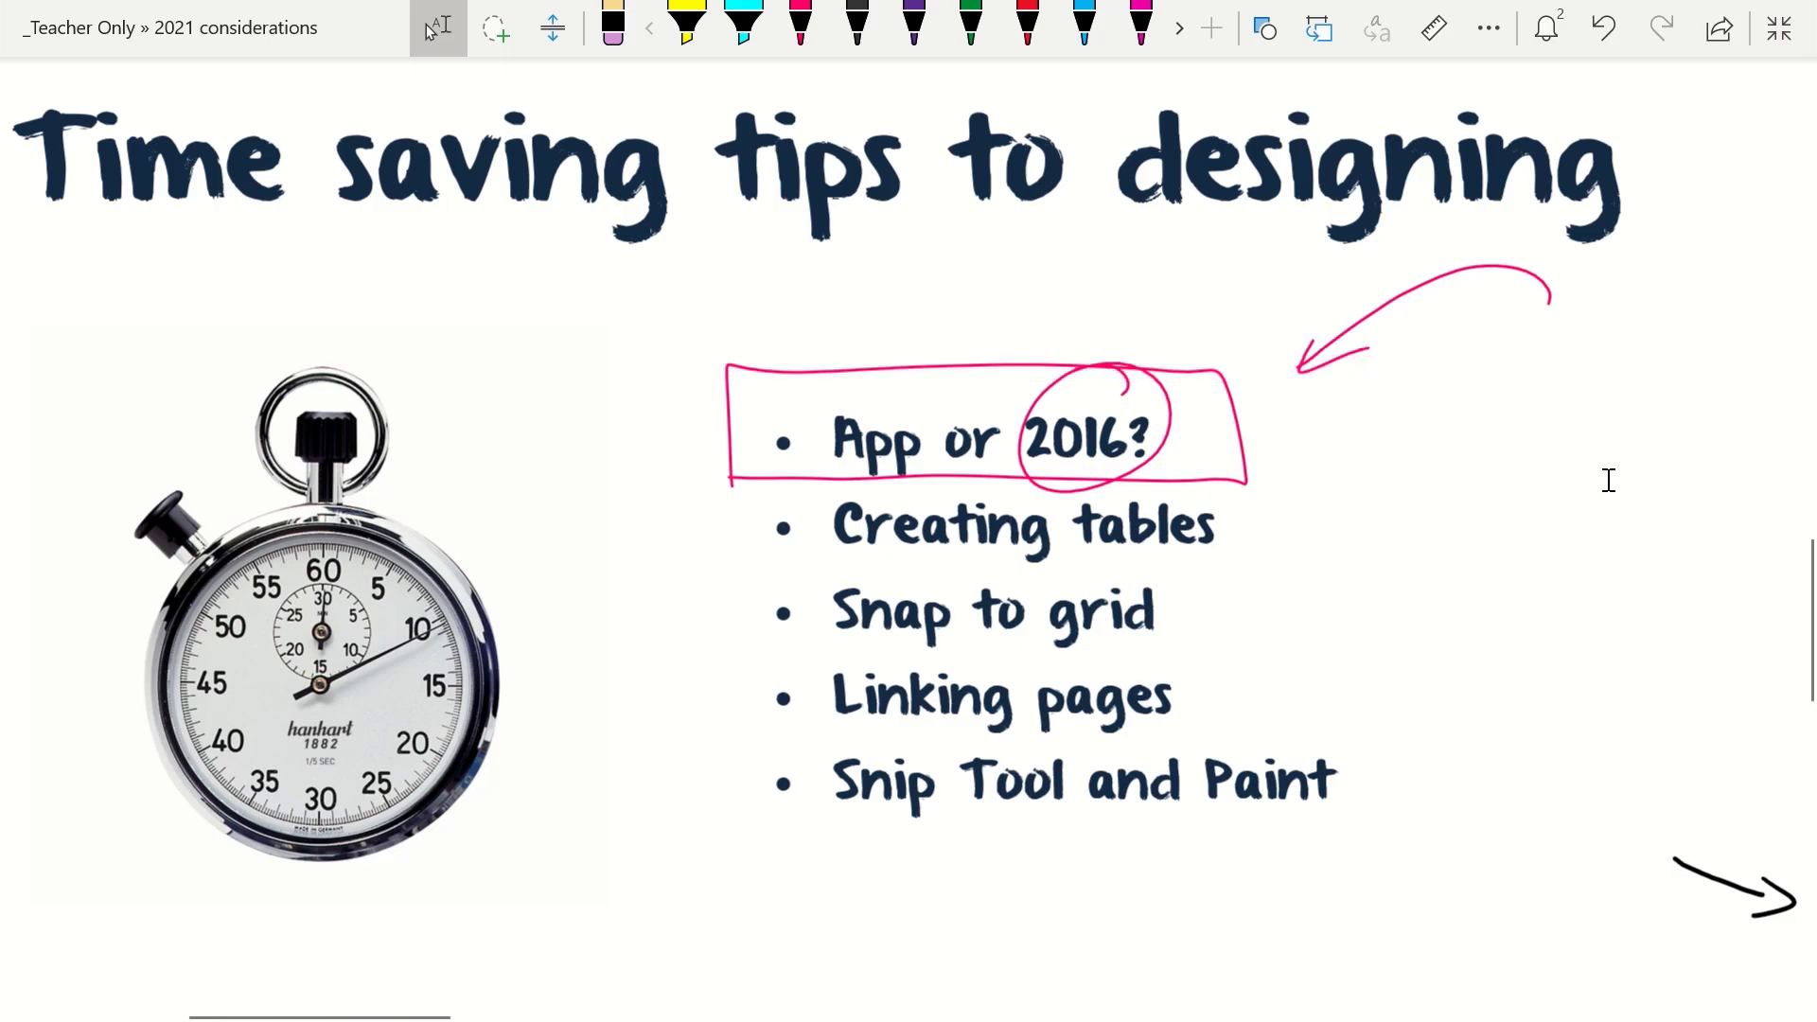
pyautogui.hotkey('alt', 'Tab')
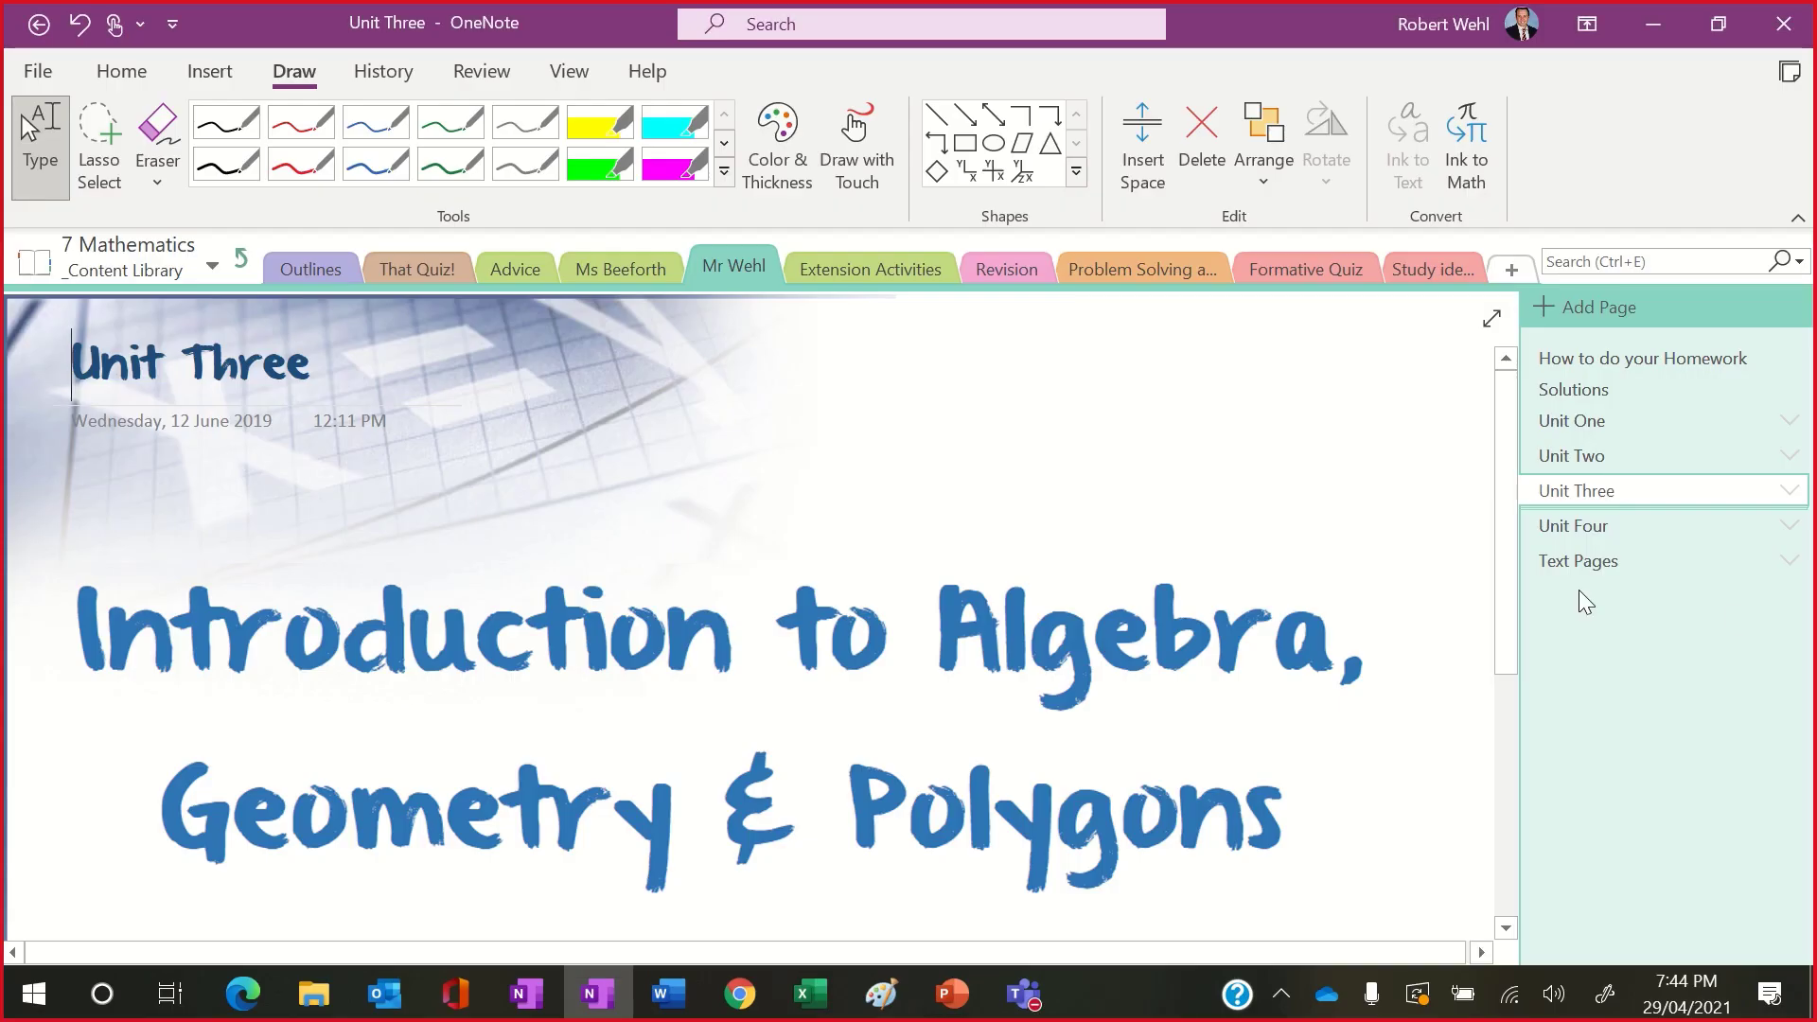
pyautogui.click(1609, 295)
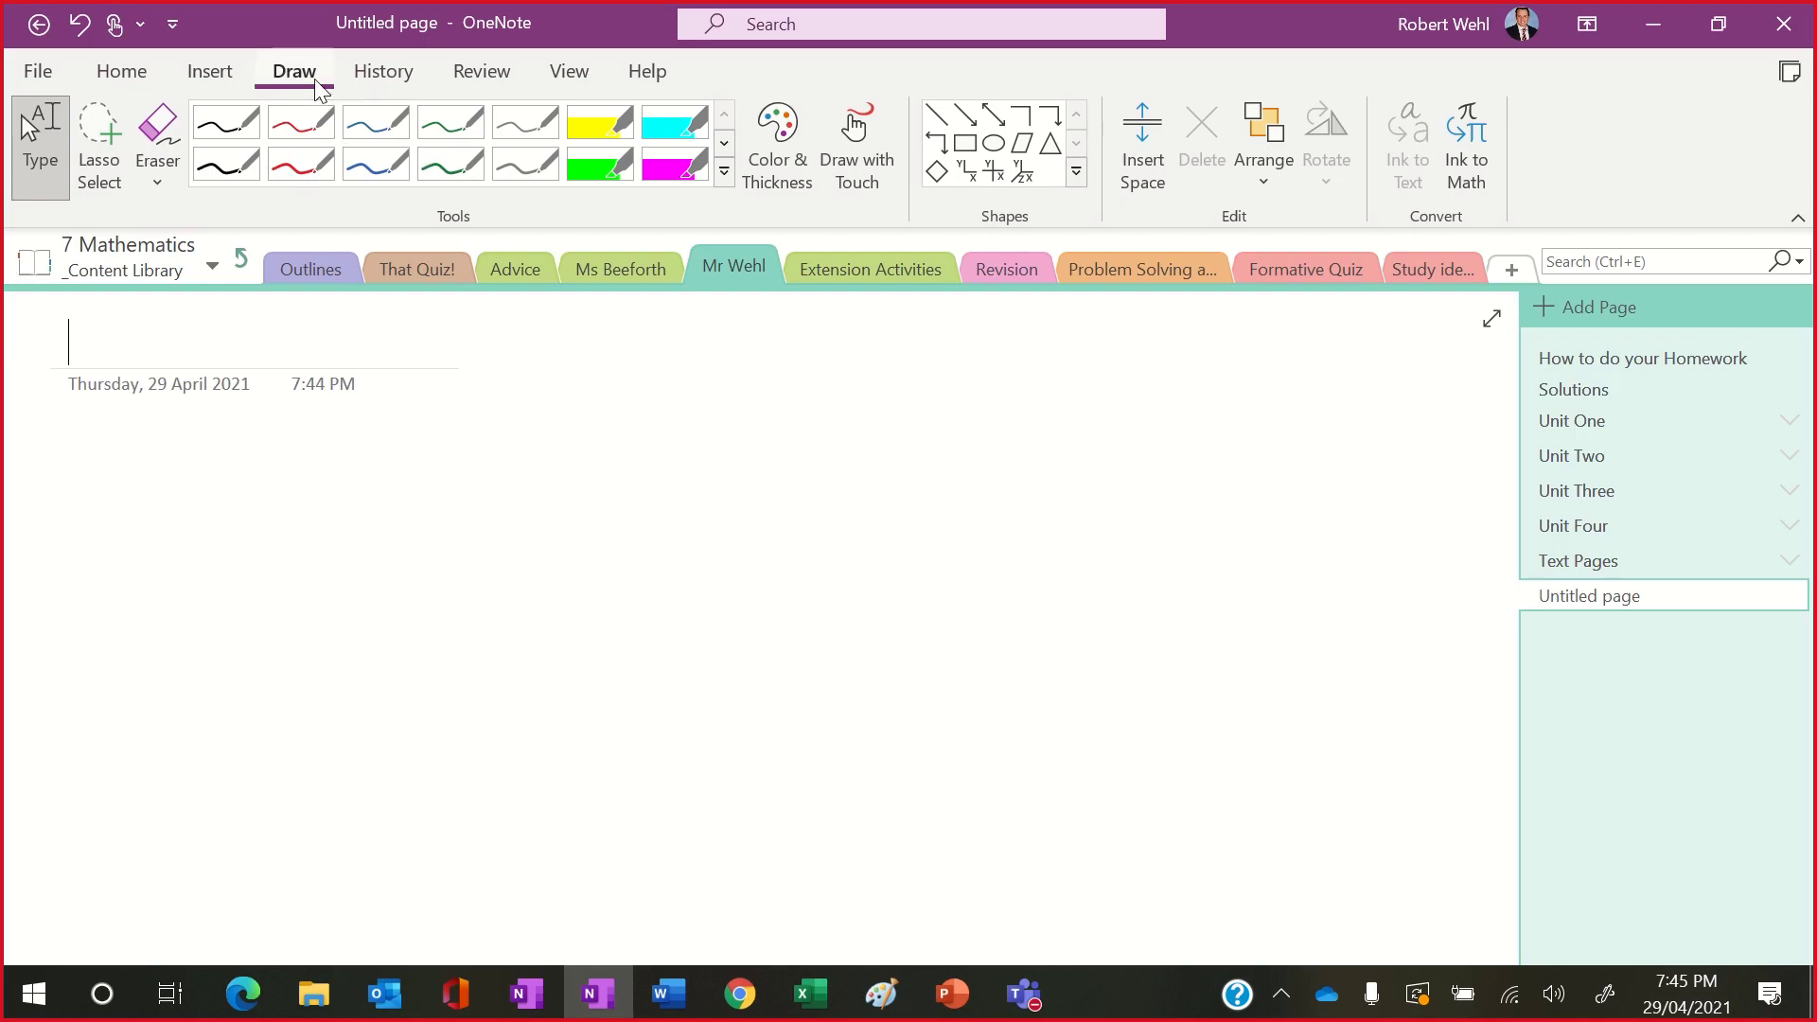
pyautogui.click(1075, 172)
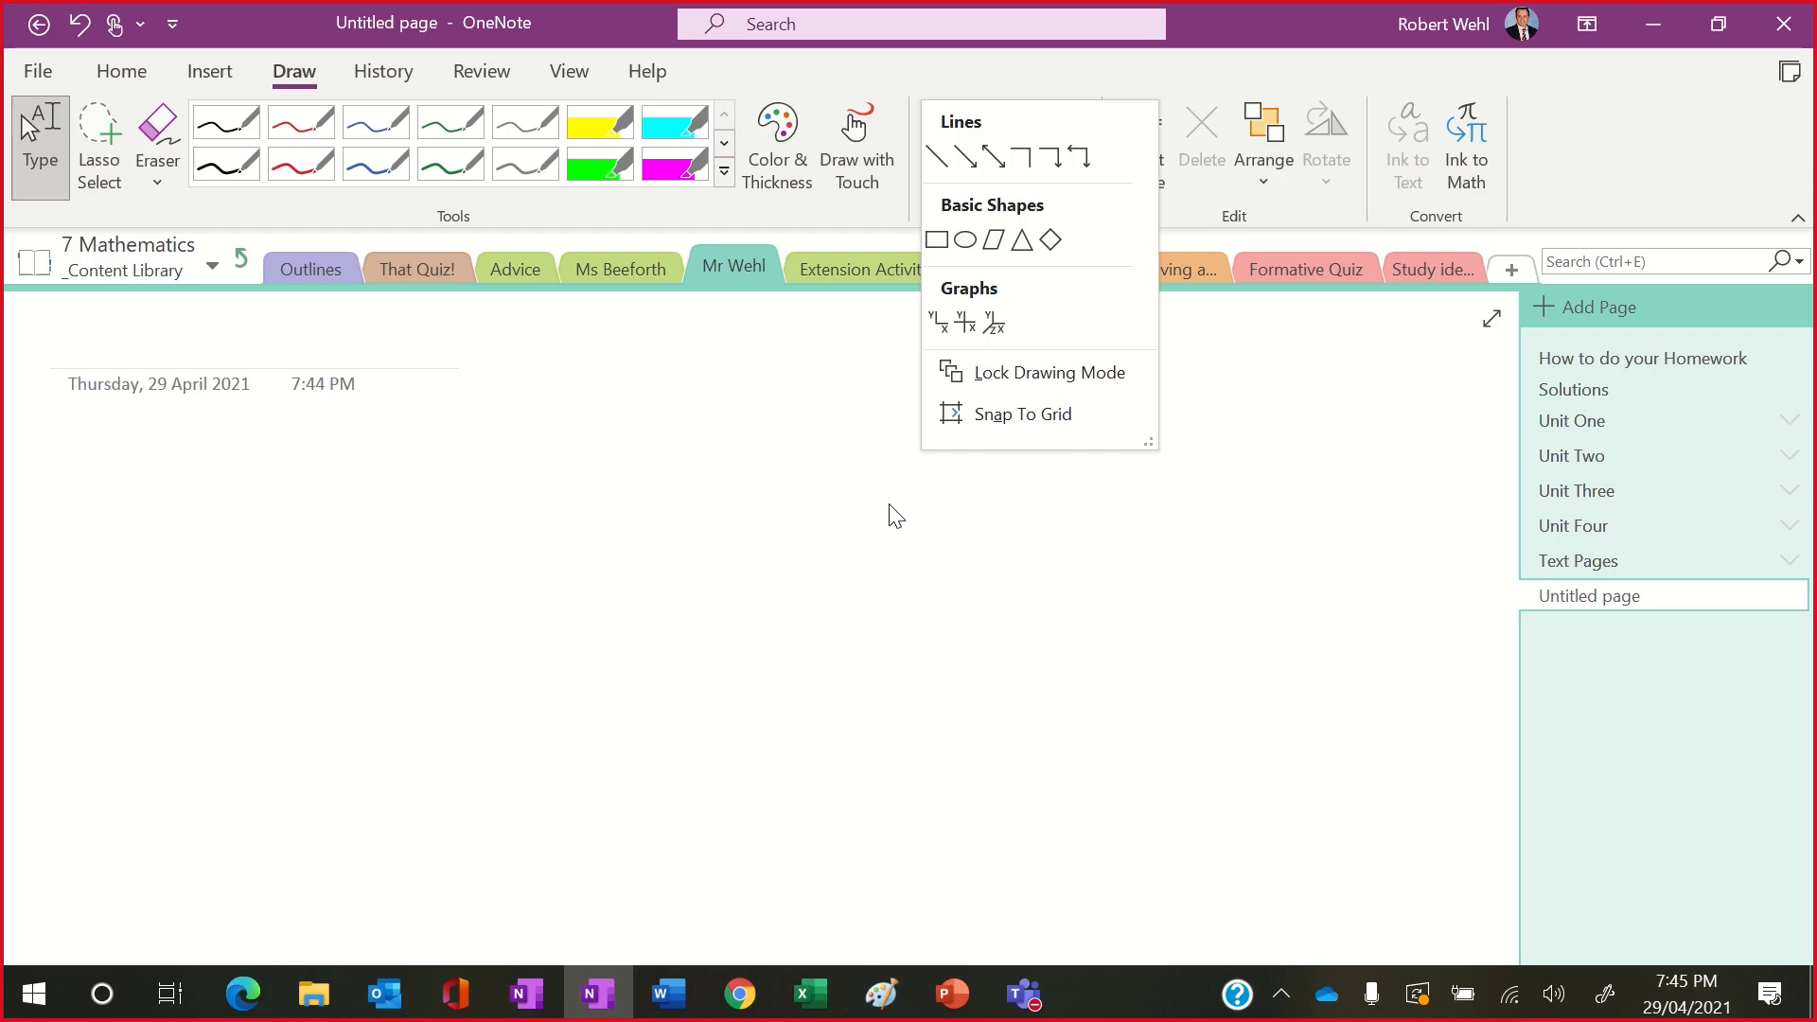
pyautogui.click(621, 556)
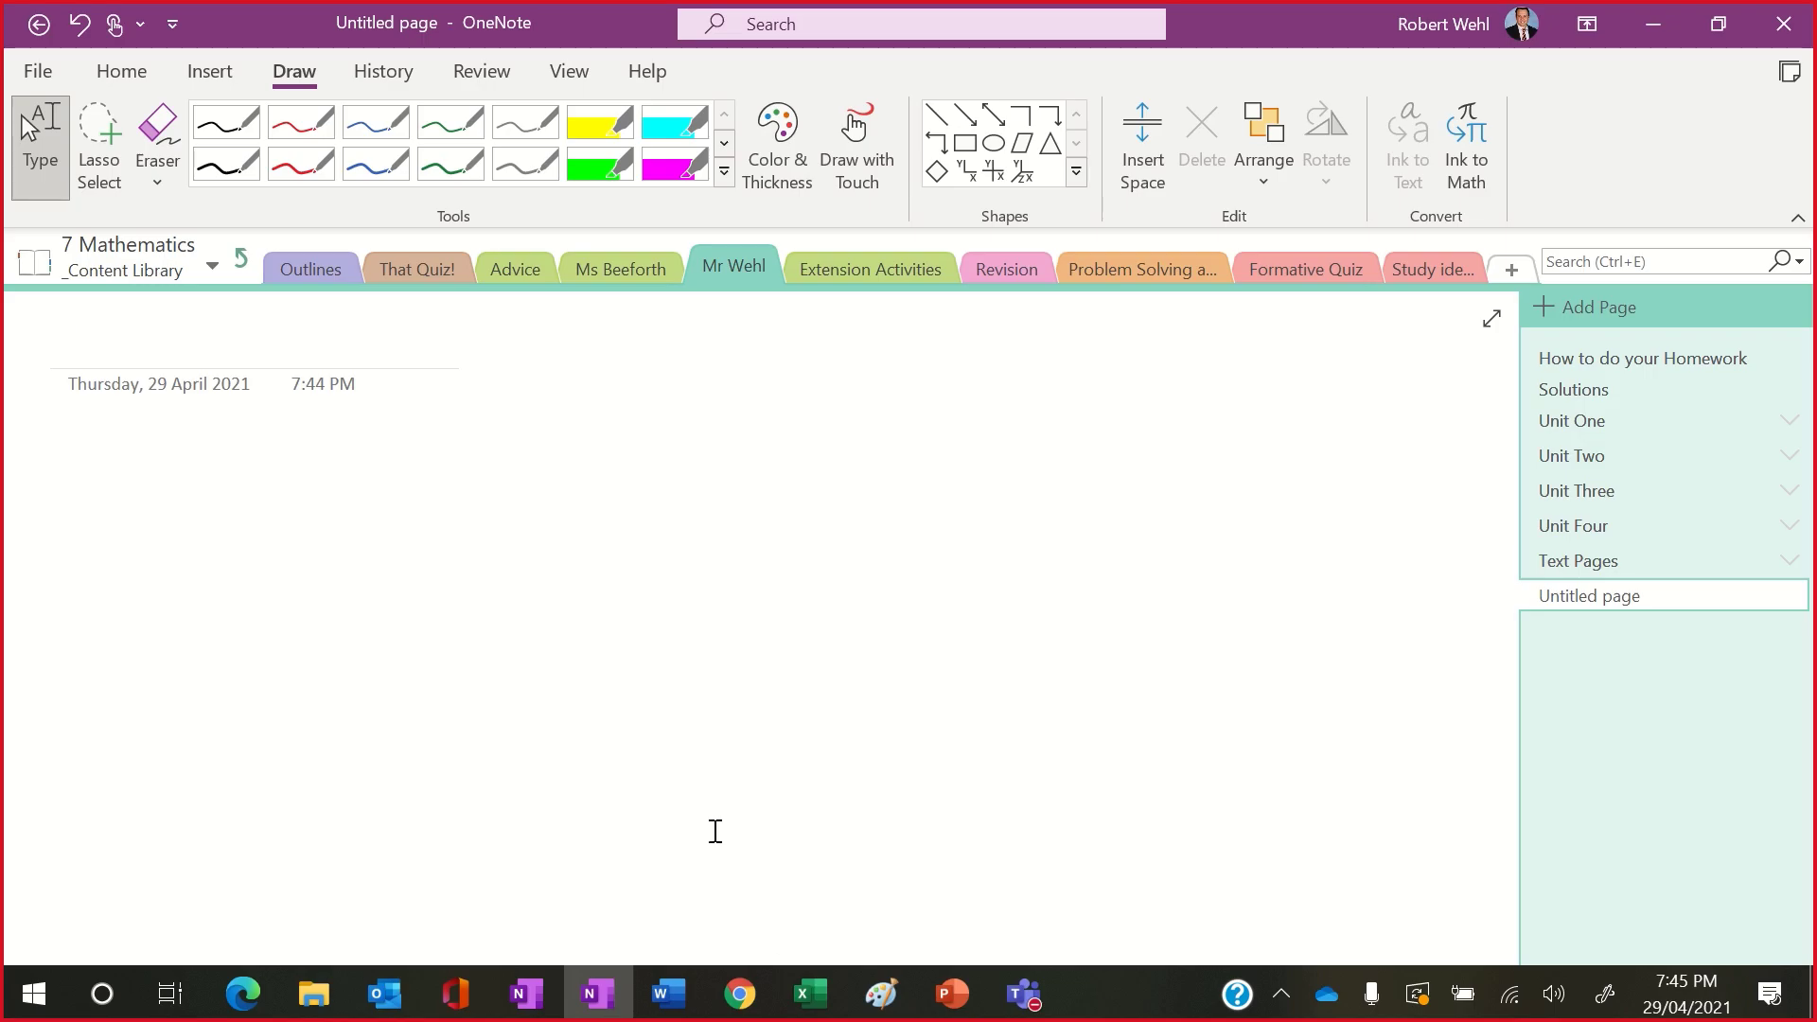
# Step: Switch to Excel's Book1 and copy the four-column planning table in C5:F8, from Learning Goals to Practice
pyautogui.click(807, 993)
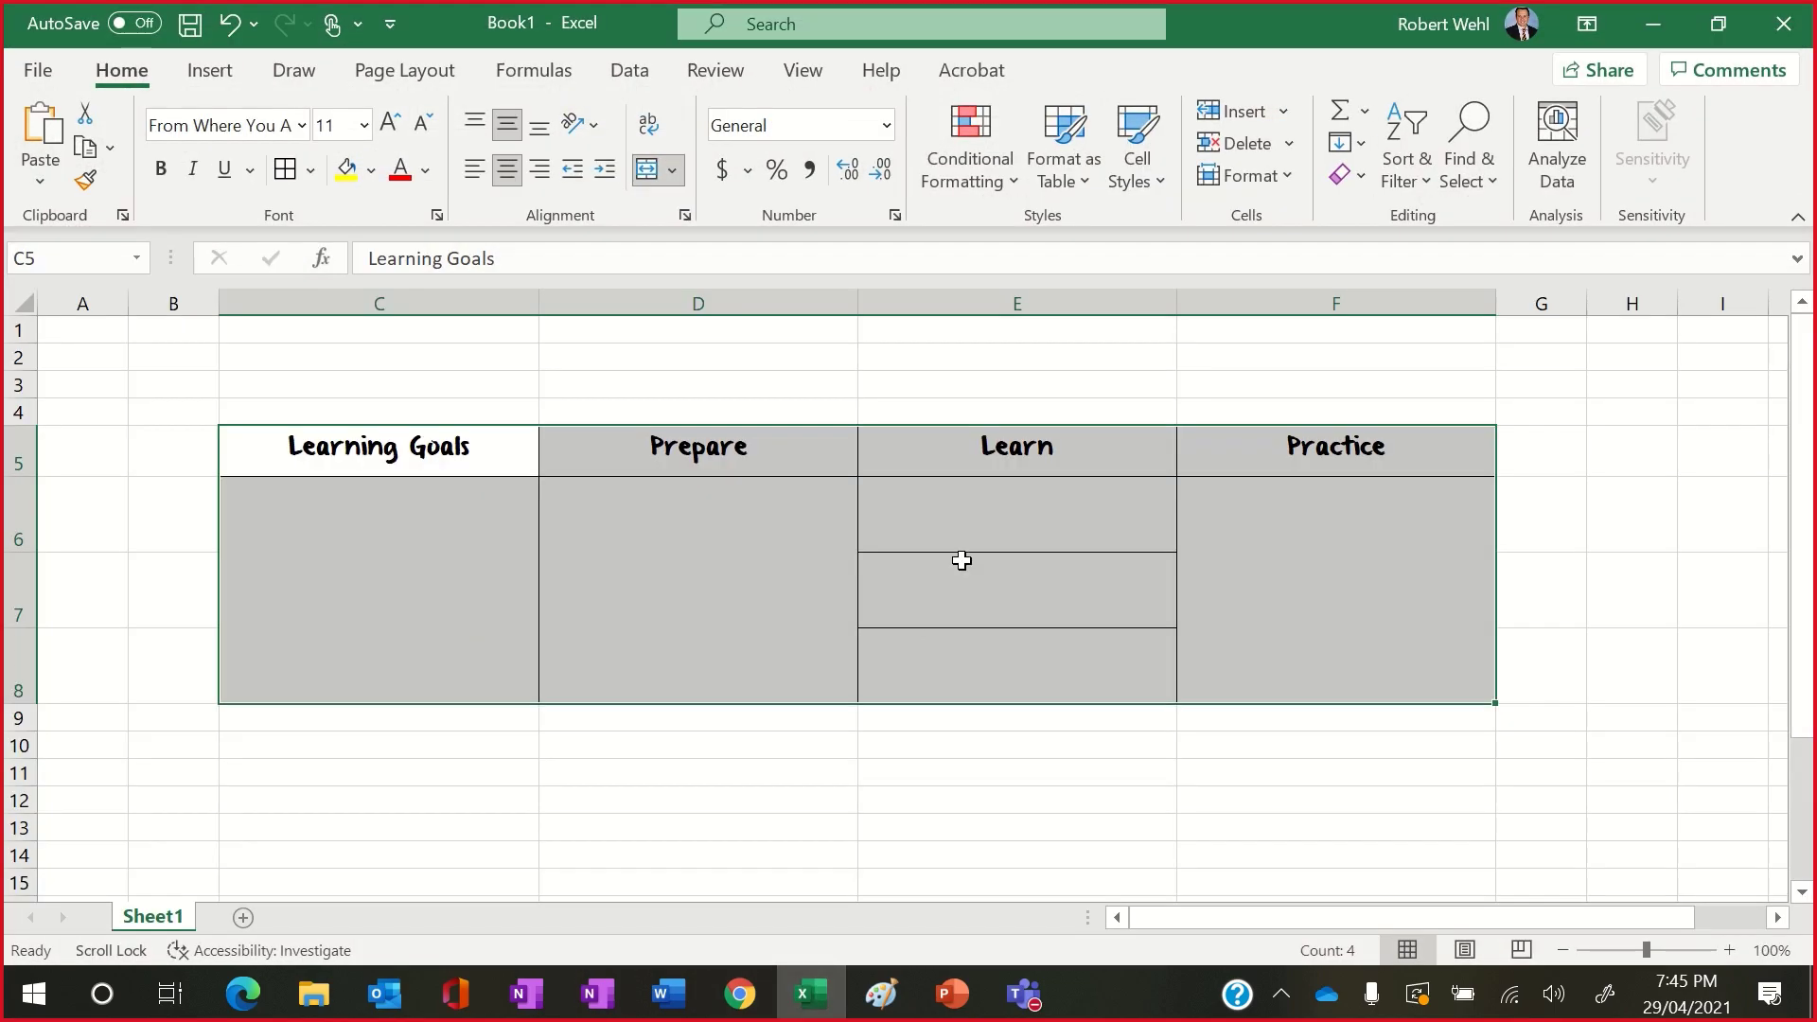
pyautogui.click(1076, 410)
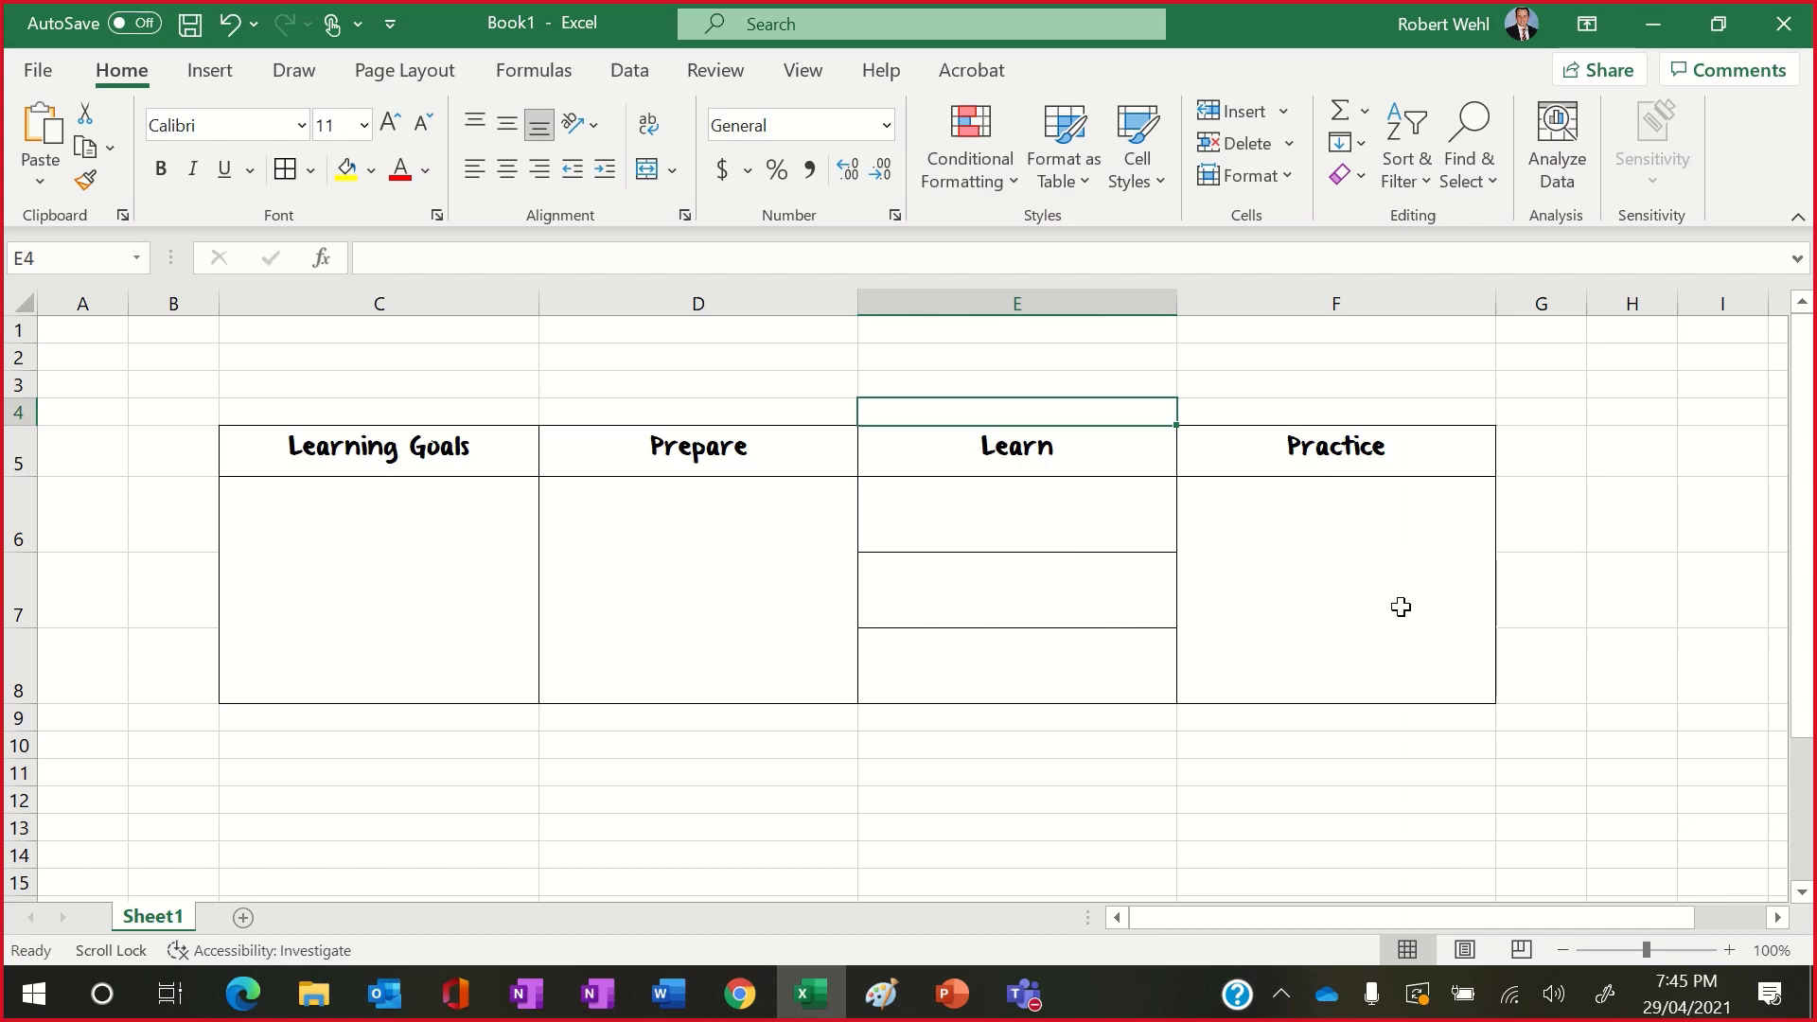
pyautogui.moveTo(419, 448); pyautogui.dragTo(1253, 591)
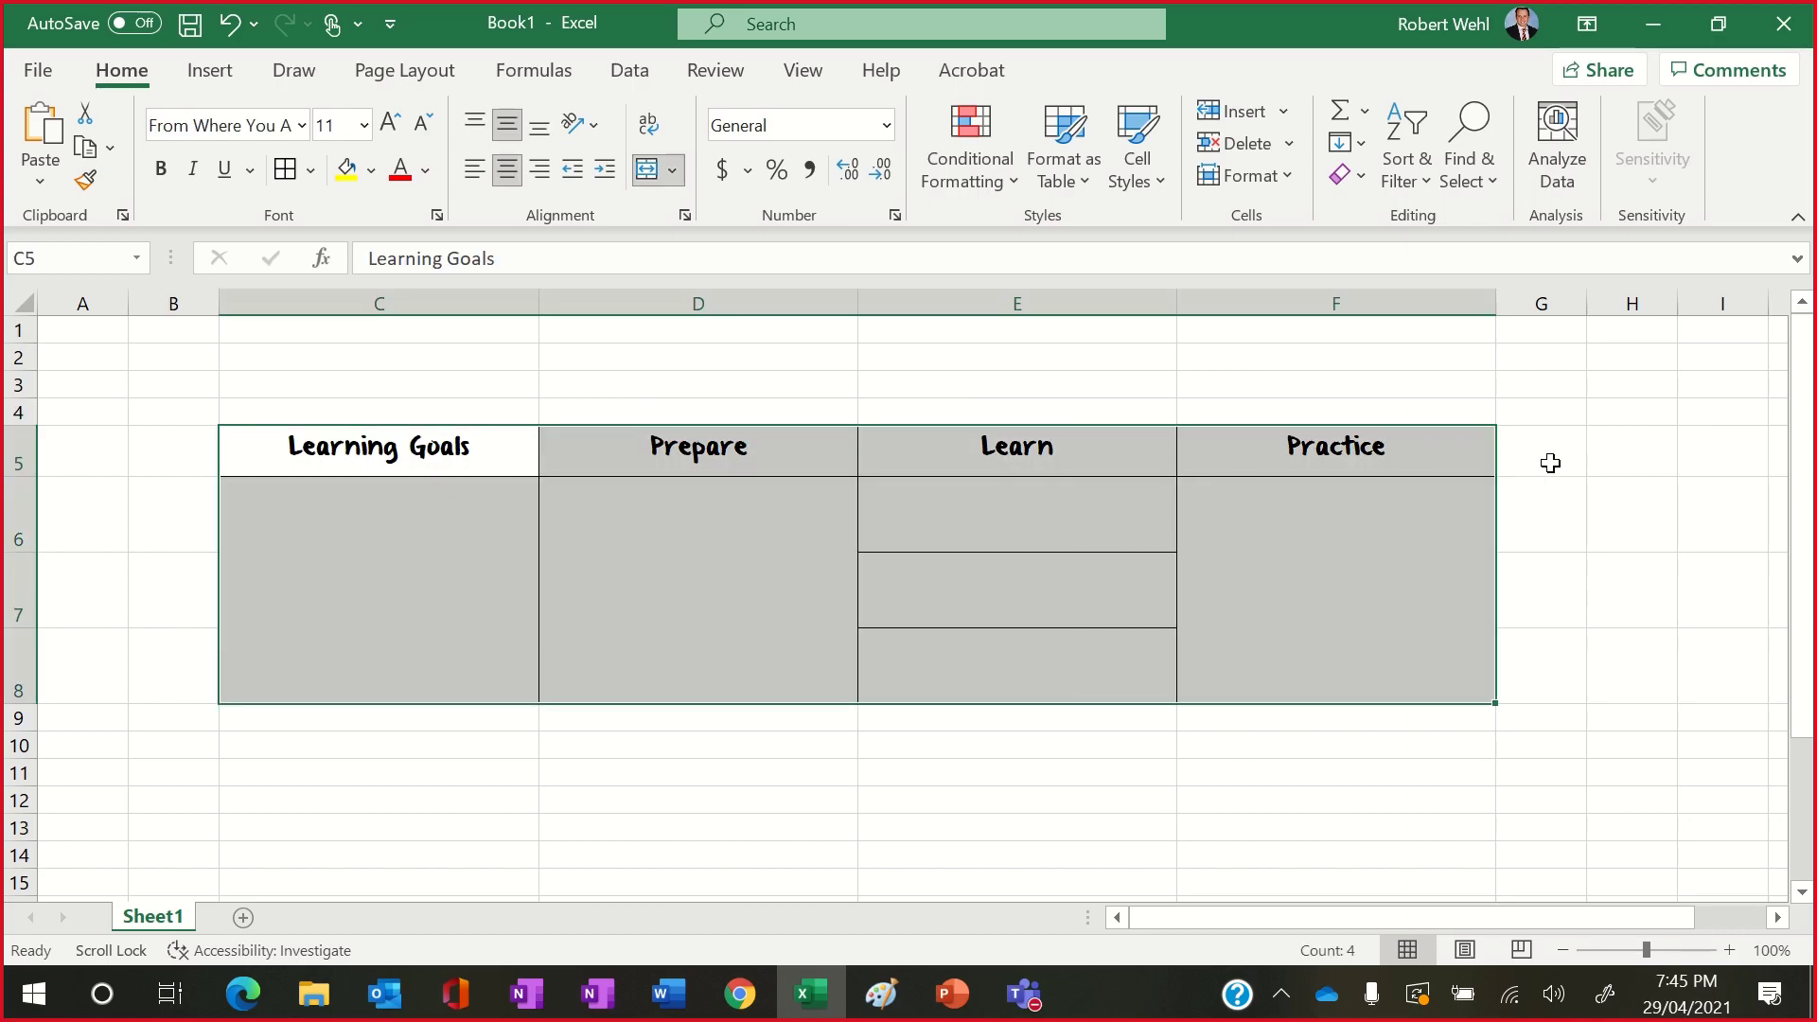
pyautogui.hotkey('ctrl', 'c')
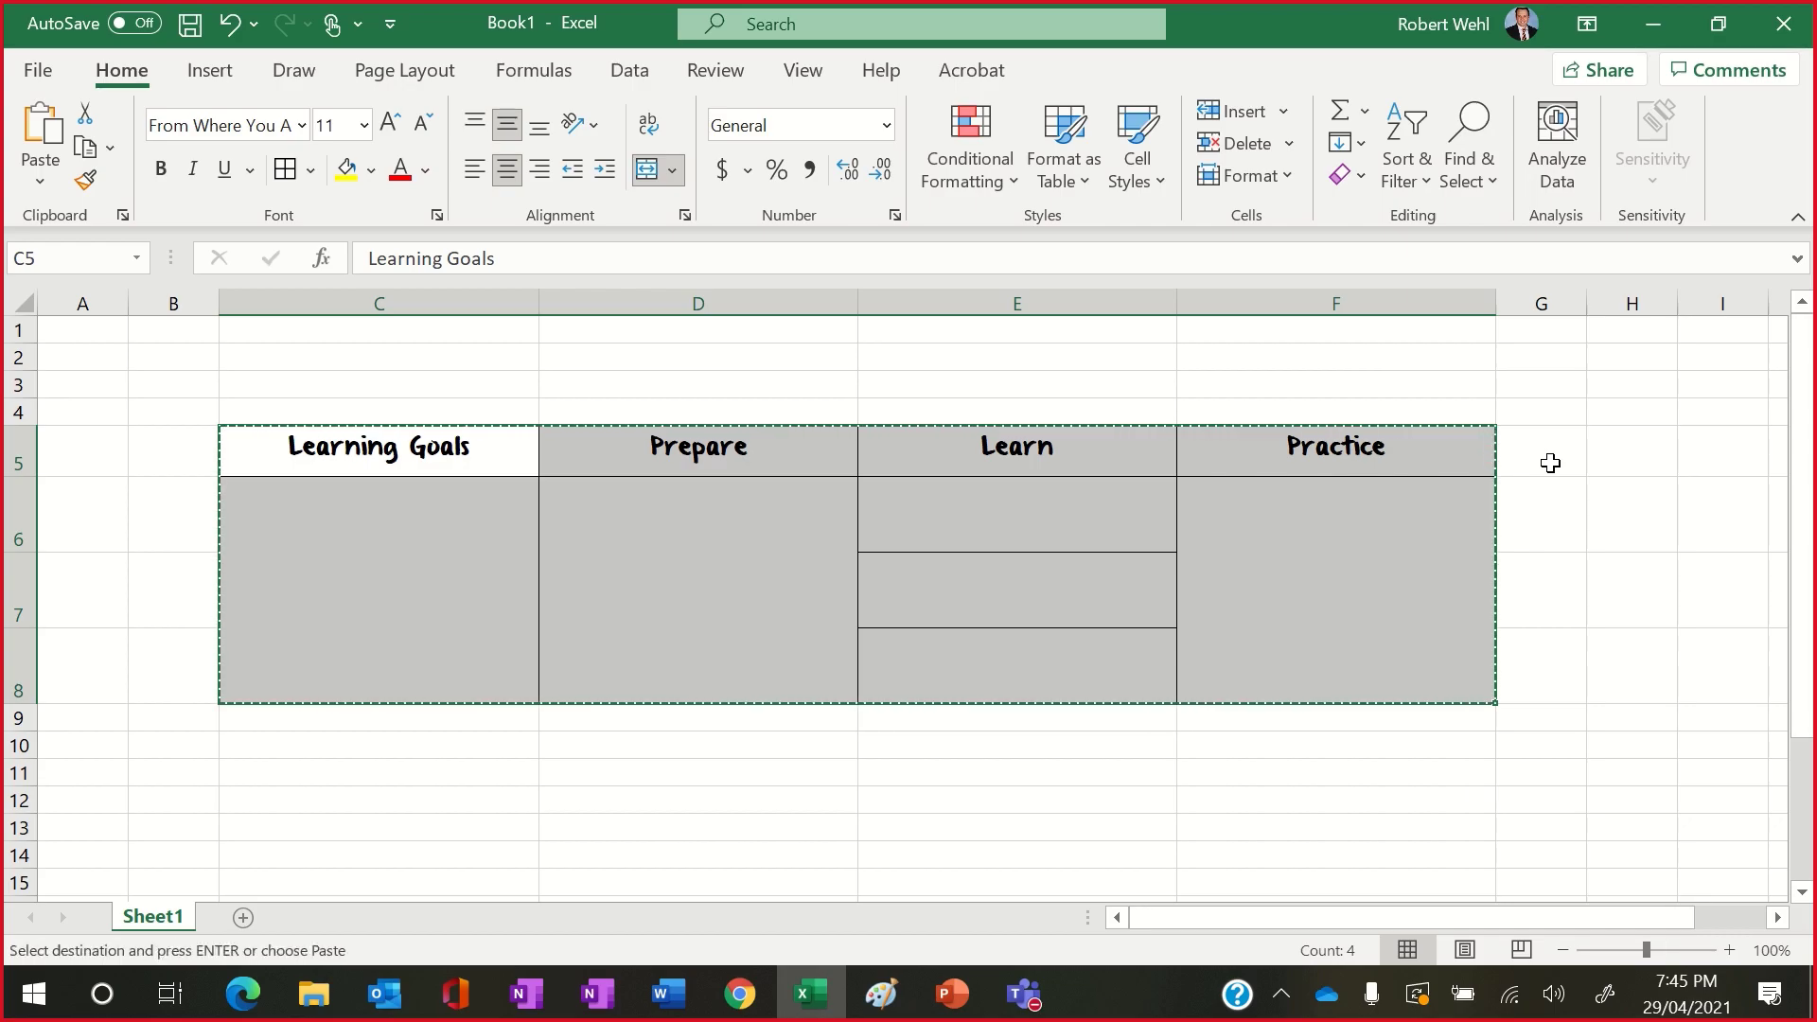
# Step: Switch to Word's Document4 and copy the entire Learning Goals, Prepare, Learn and Practice table
pyautogui.moveTo(668, 994)
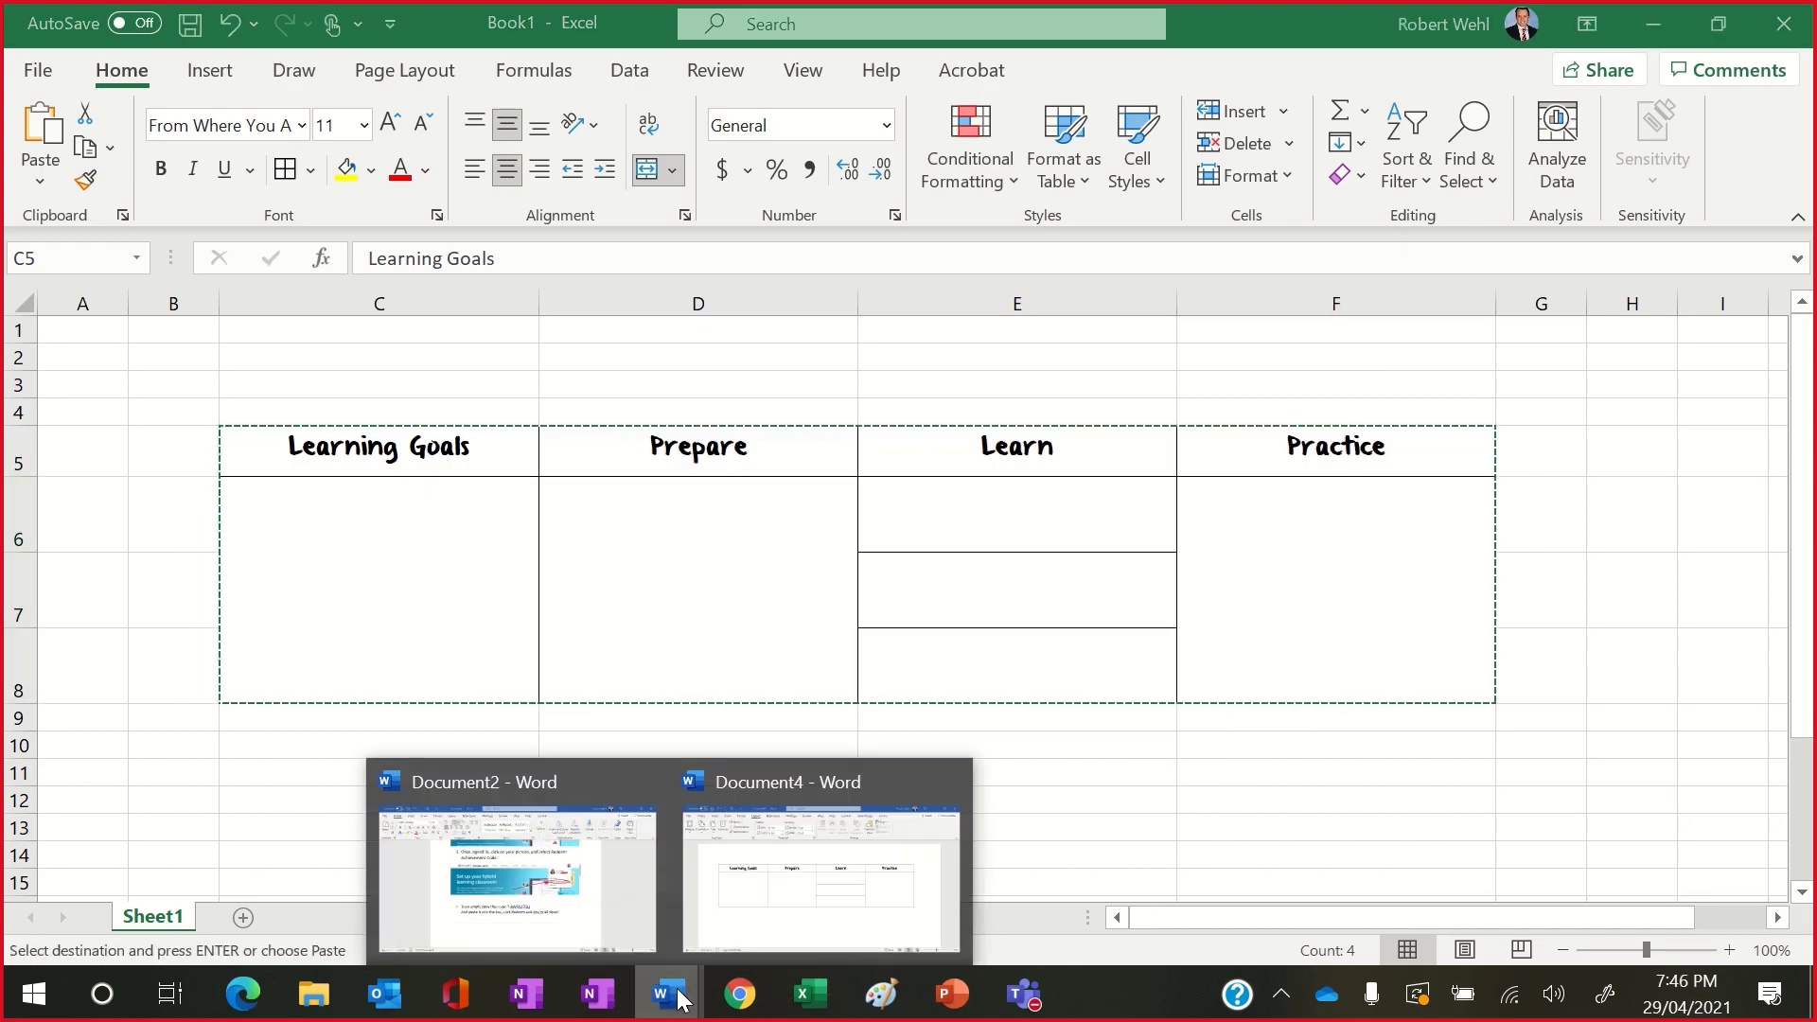
pyautogui.click(818, 816)
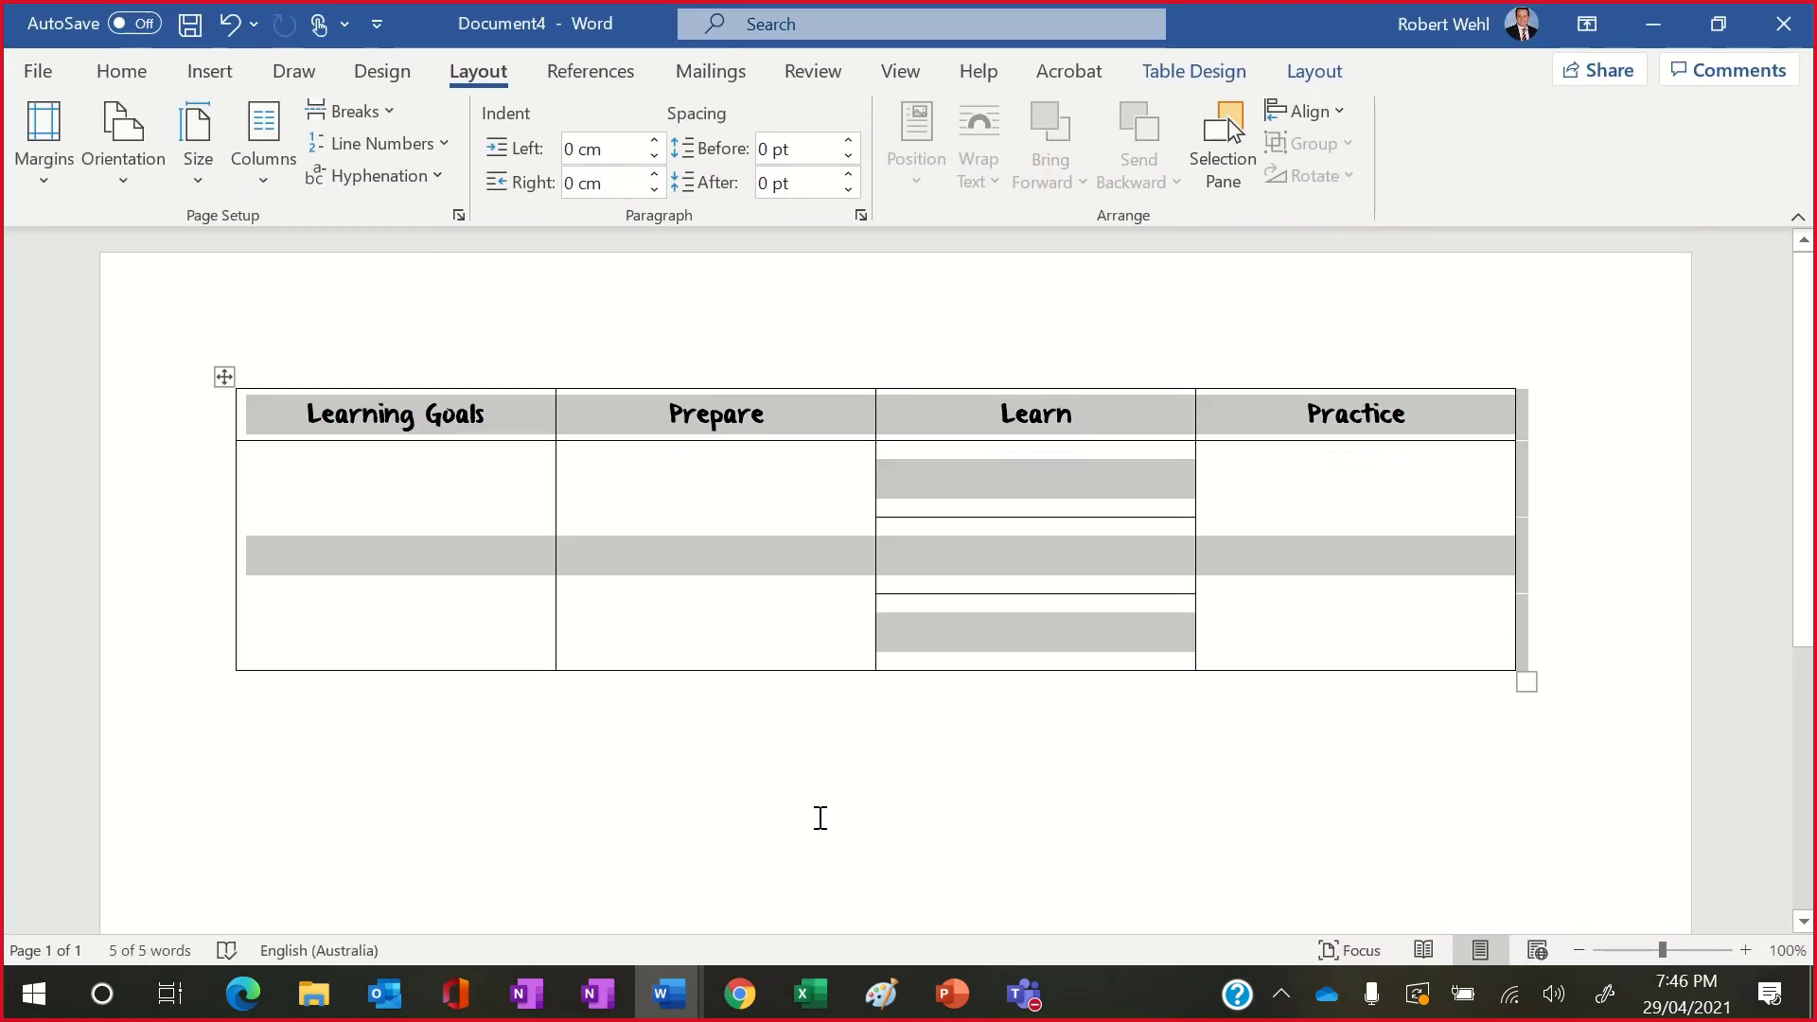
pyautogui.click(888, 843)
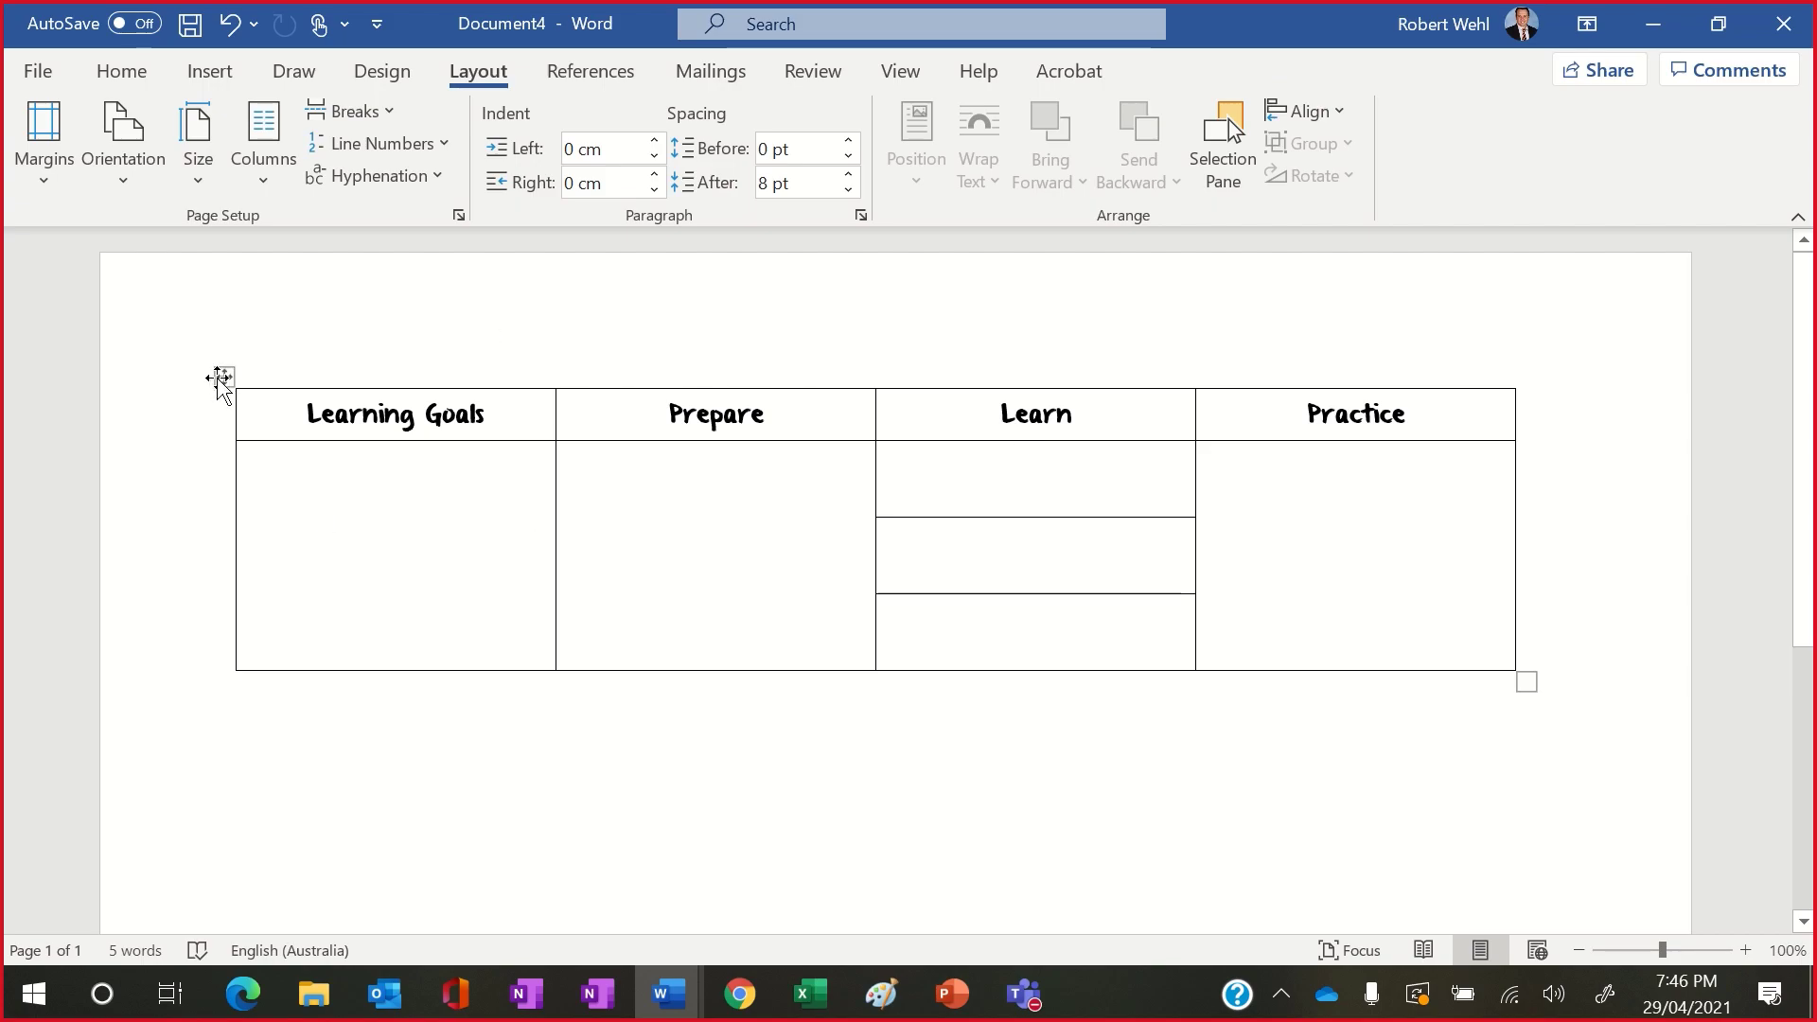
pyautogui.click(220, 379)
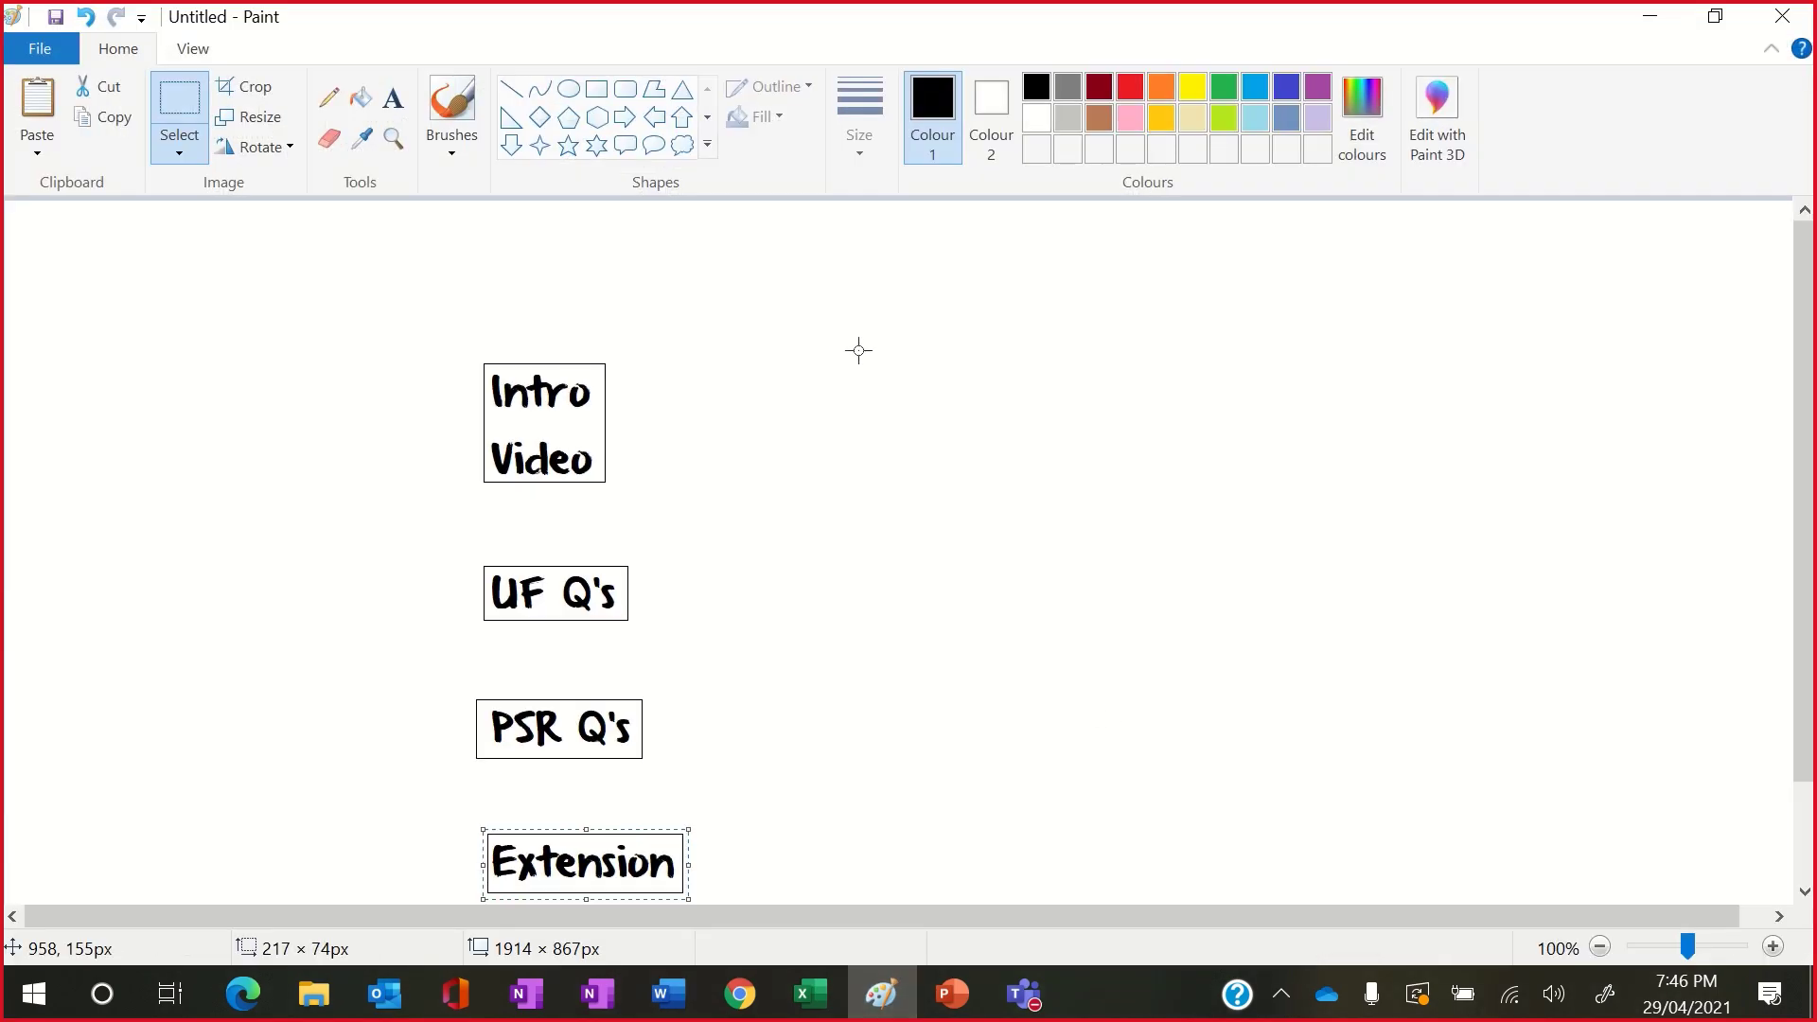
# Step: Paste the copied table into the Paint canvas and position it just above the PSR Q's label, clear of the canvas edges
pyautogui.click(420, 339)
pyautogui.moveTo(420, 339); pyautogui.dragTo(838, 963)
pyautogui.click(1082, 407)
pyautogui.hotkey('ctrl', 'v')
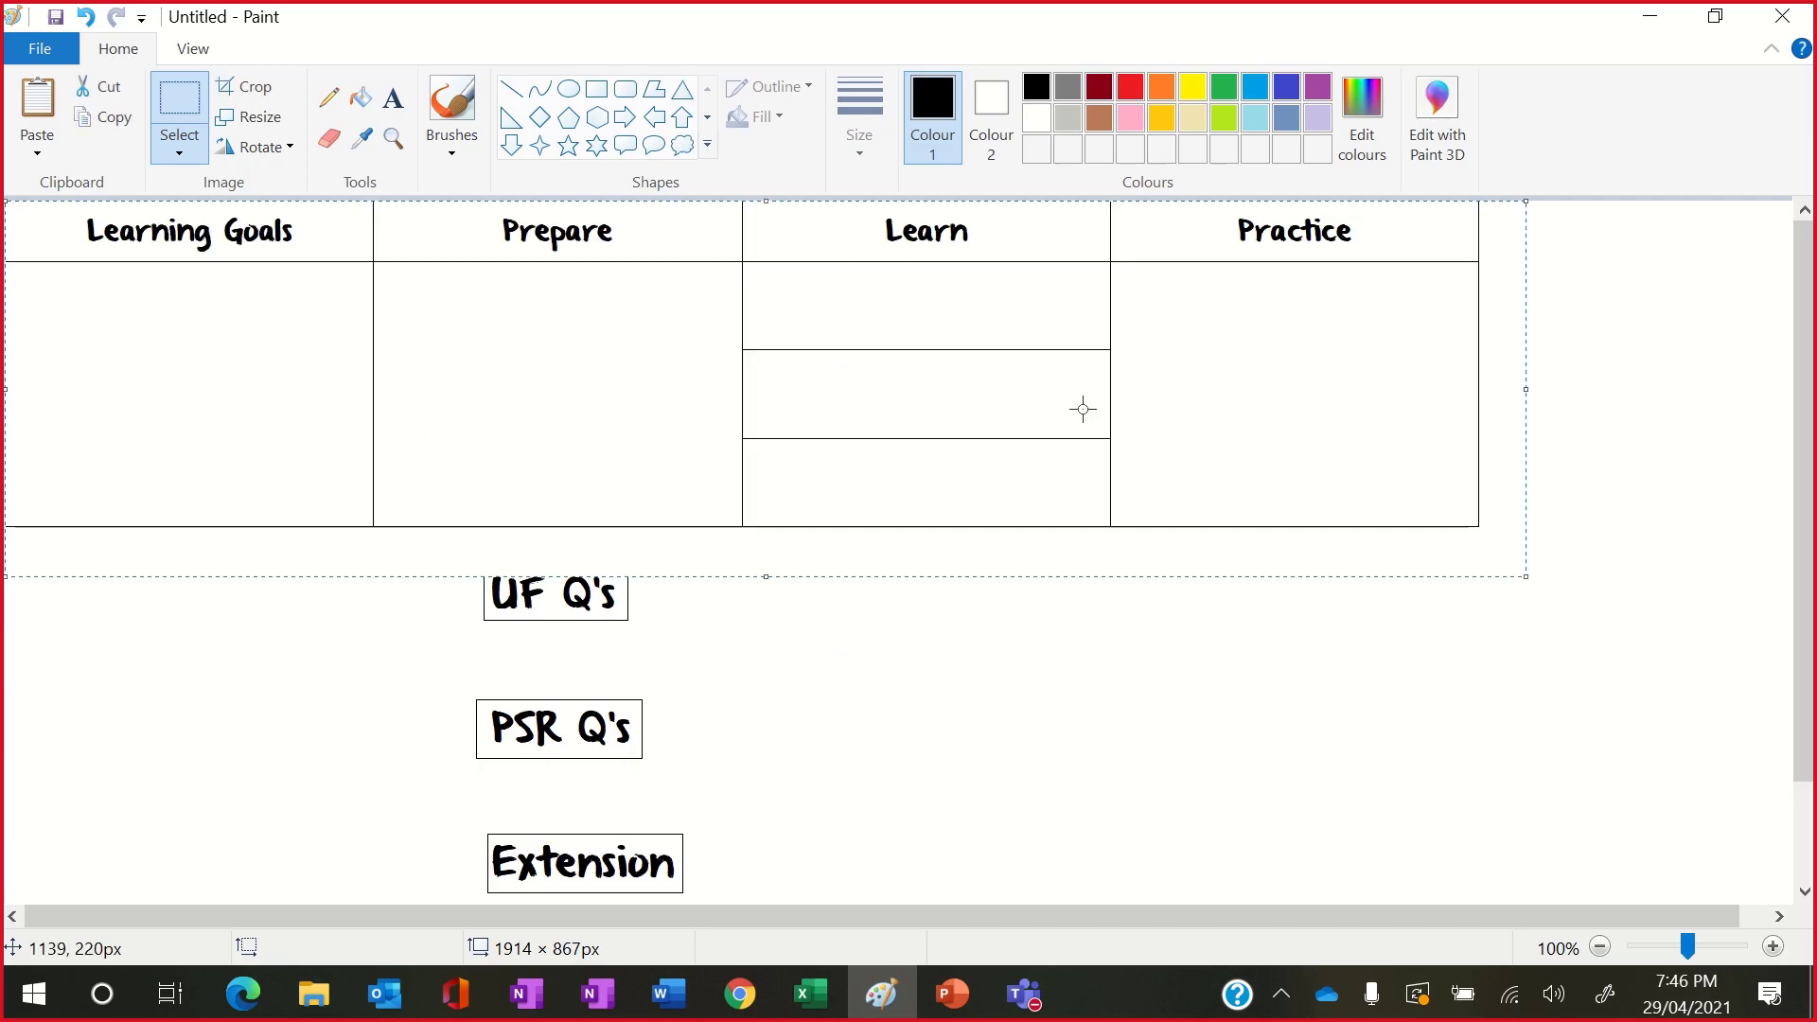
pyautogui.moveTo(502, 316); pyautogui.dragTo(612, 392)
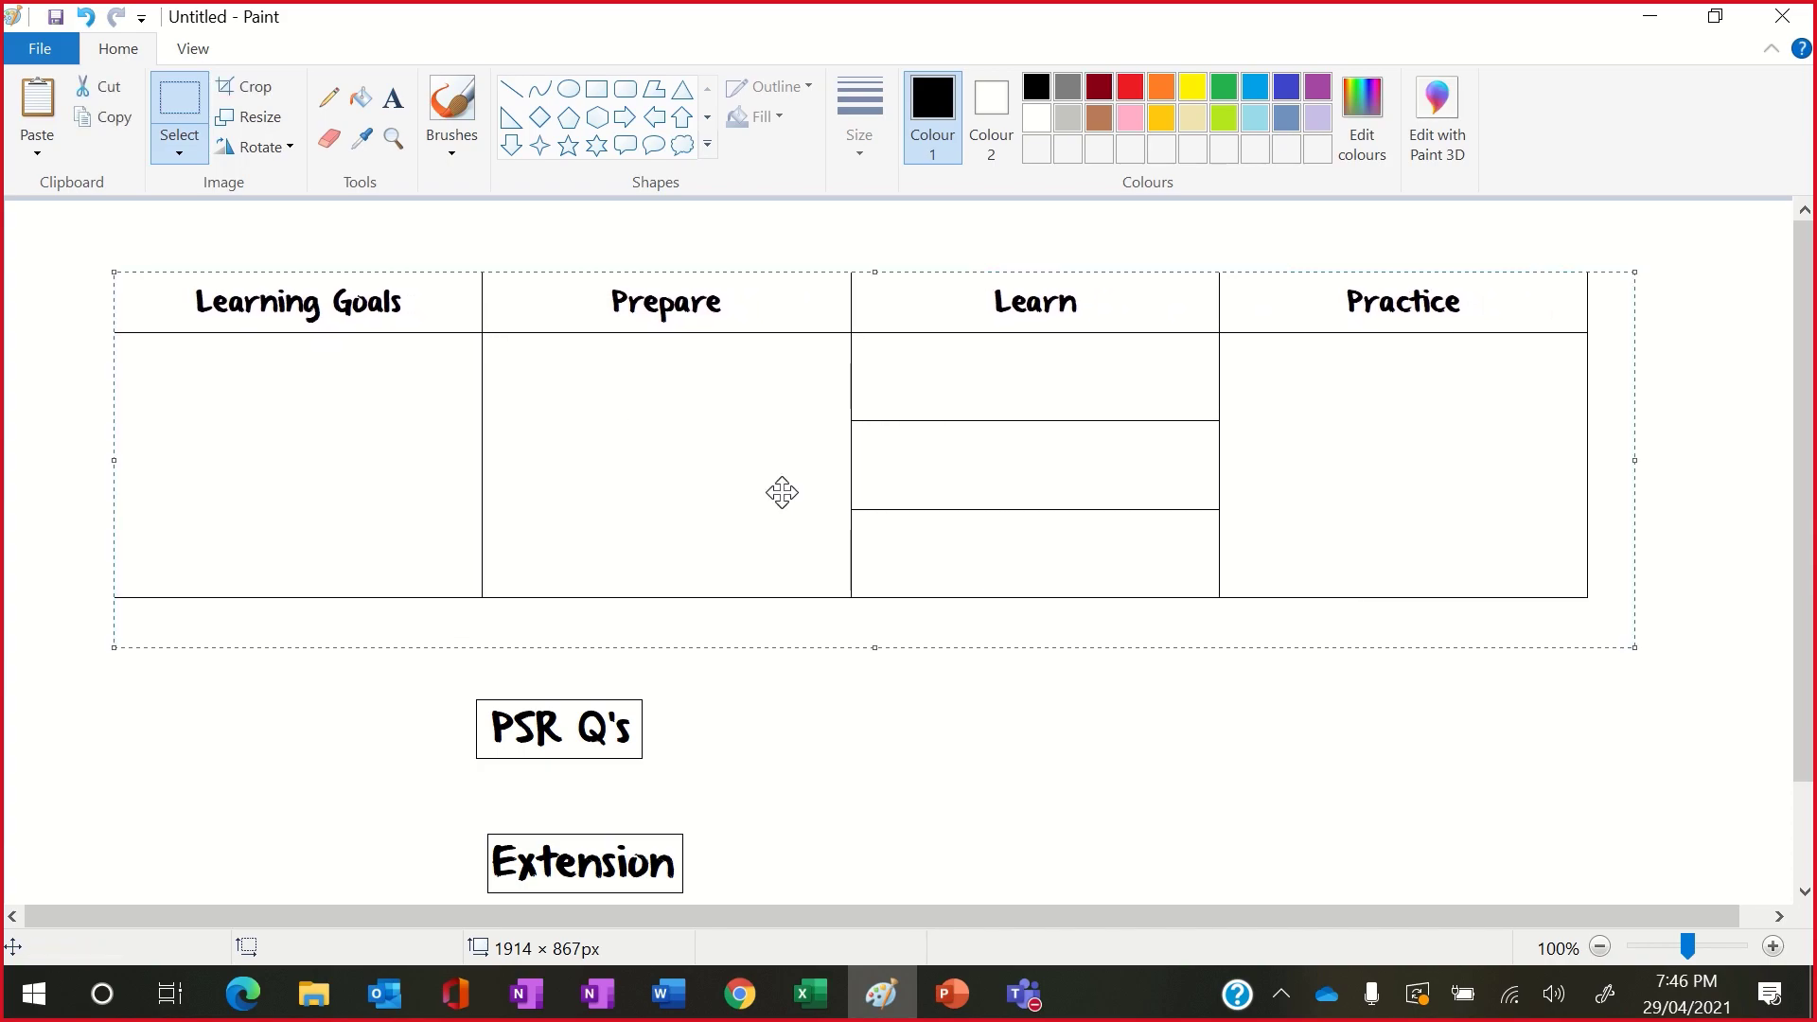
pyautogui.click(1008, 684)
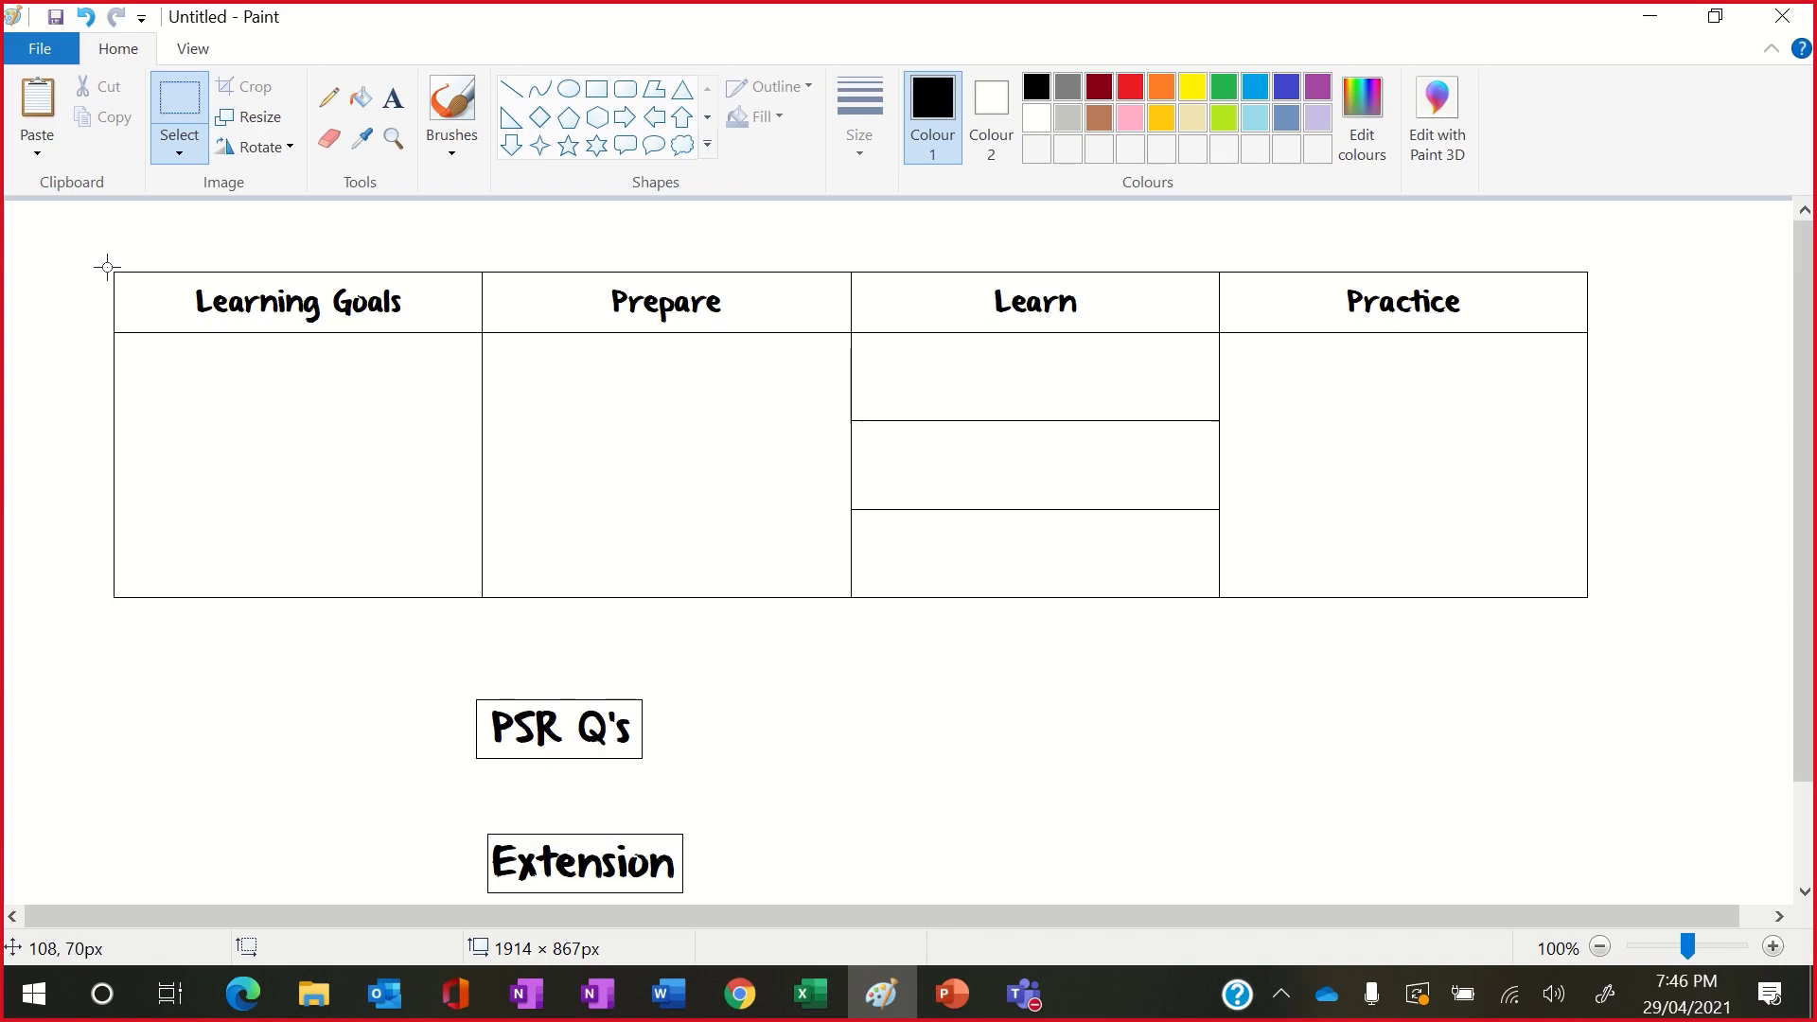
# Step: Copy a region of about 1574 × 360 px around the table in Paint and paste it as a picture on the untitled OneNote page
pyautogui.moveTo(107, 268); pyautogui.dragTo(1596, 608)
pyautogui.hotkey('alt', 'Tab')
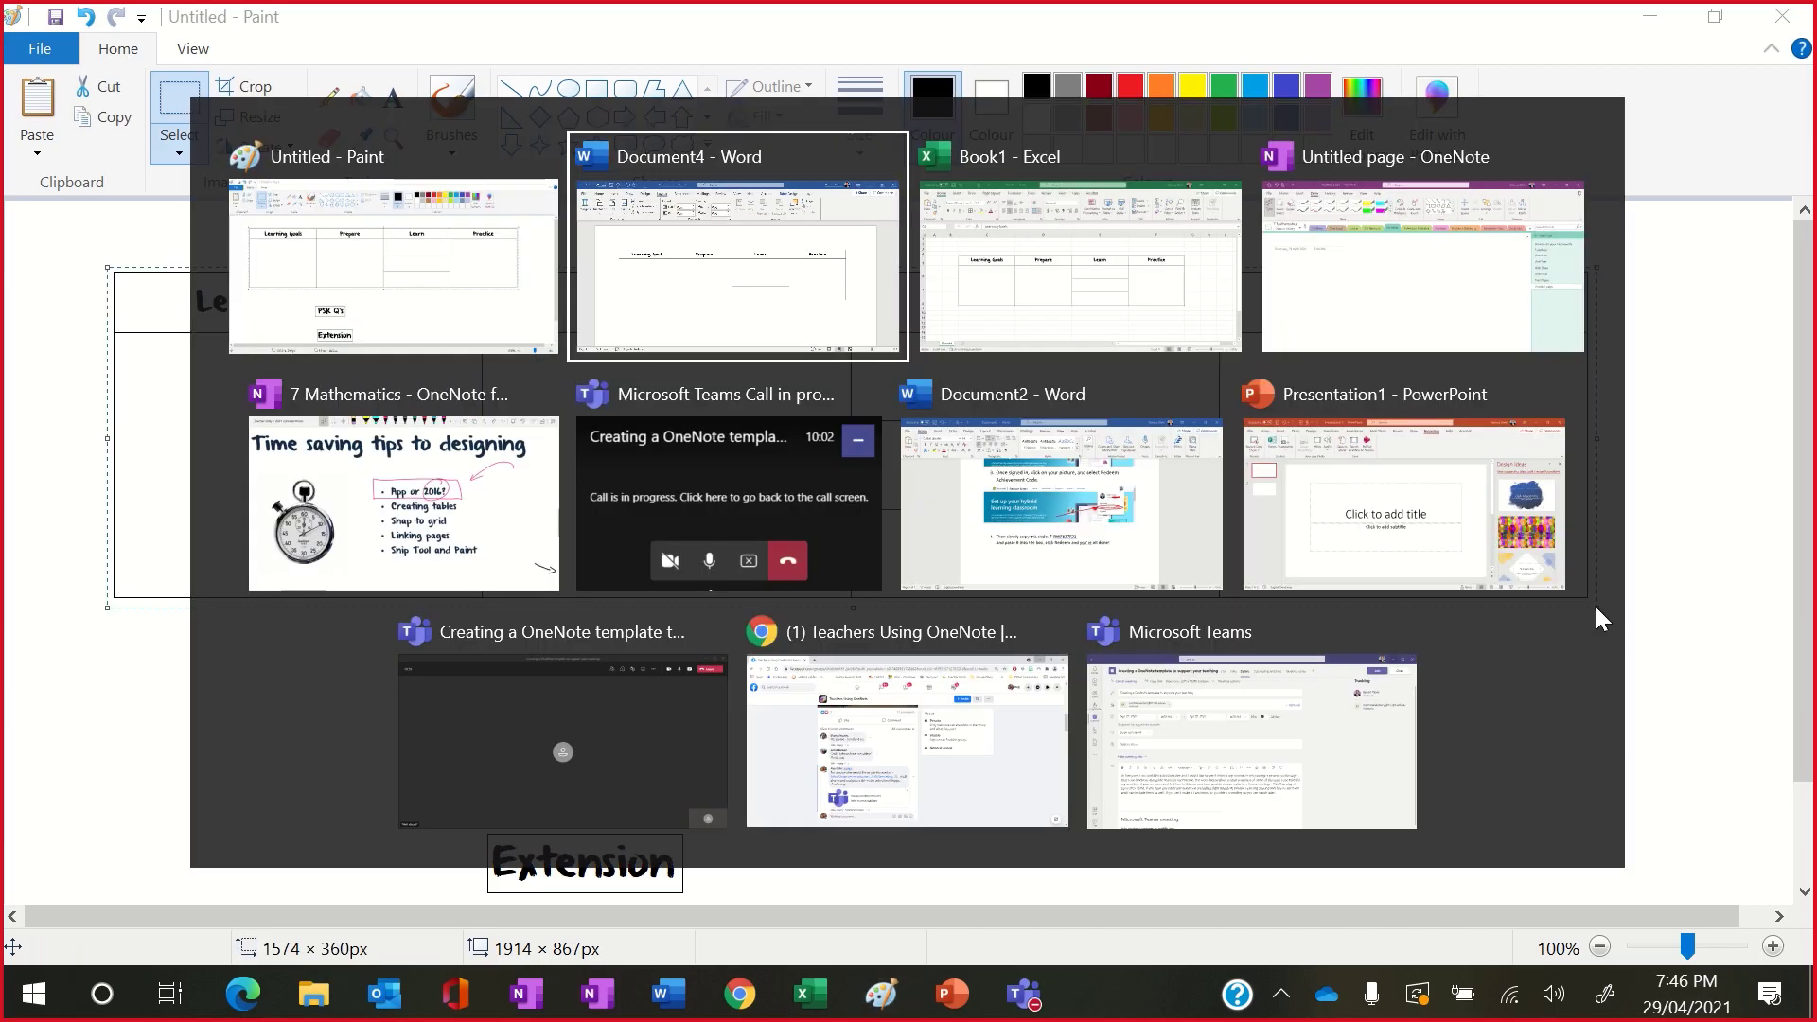
pyautogui.hotkey('alt', 'Tab')
pyautogui.hotkey('alt', 'Tab')
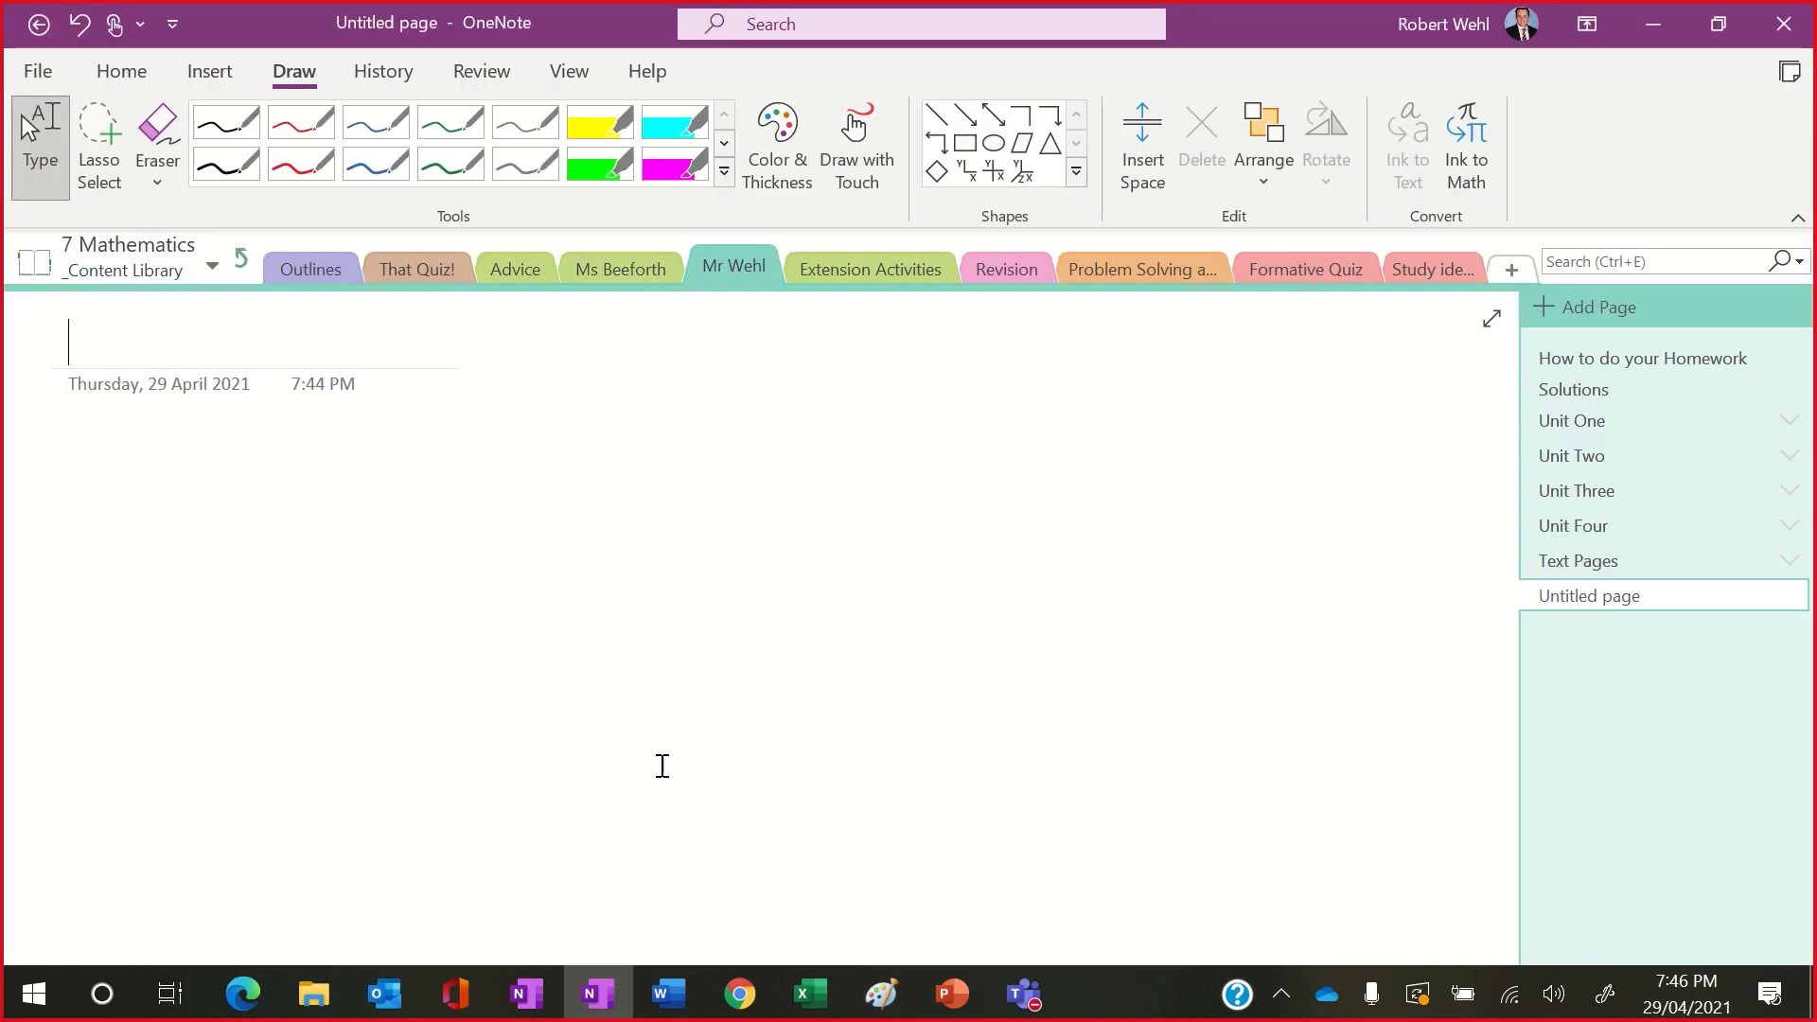
pyautogui.hotkey('ctrl', 'v')
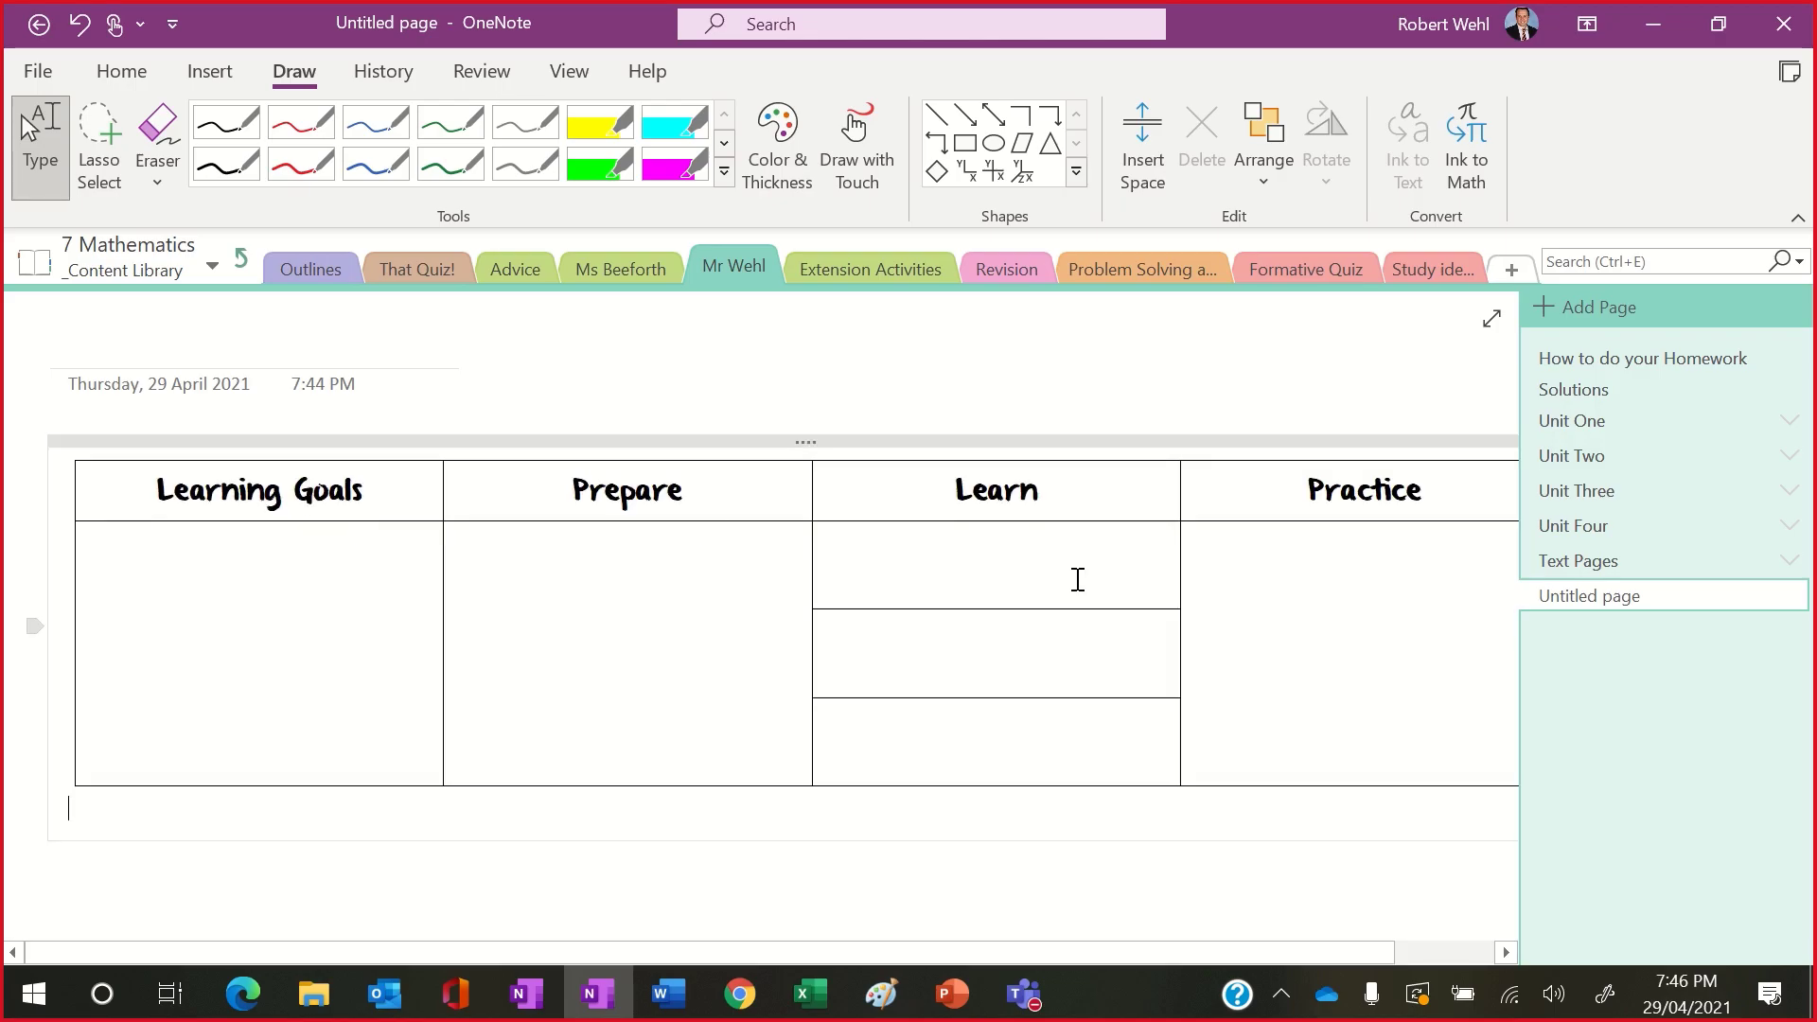
# Step: Shrink the pasted table picture proportionally and move it up close beneath the page's date line
pyautogui.scroll(-4, 680, 627)
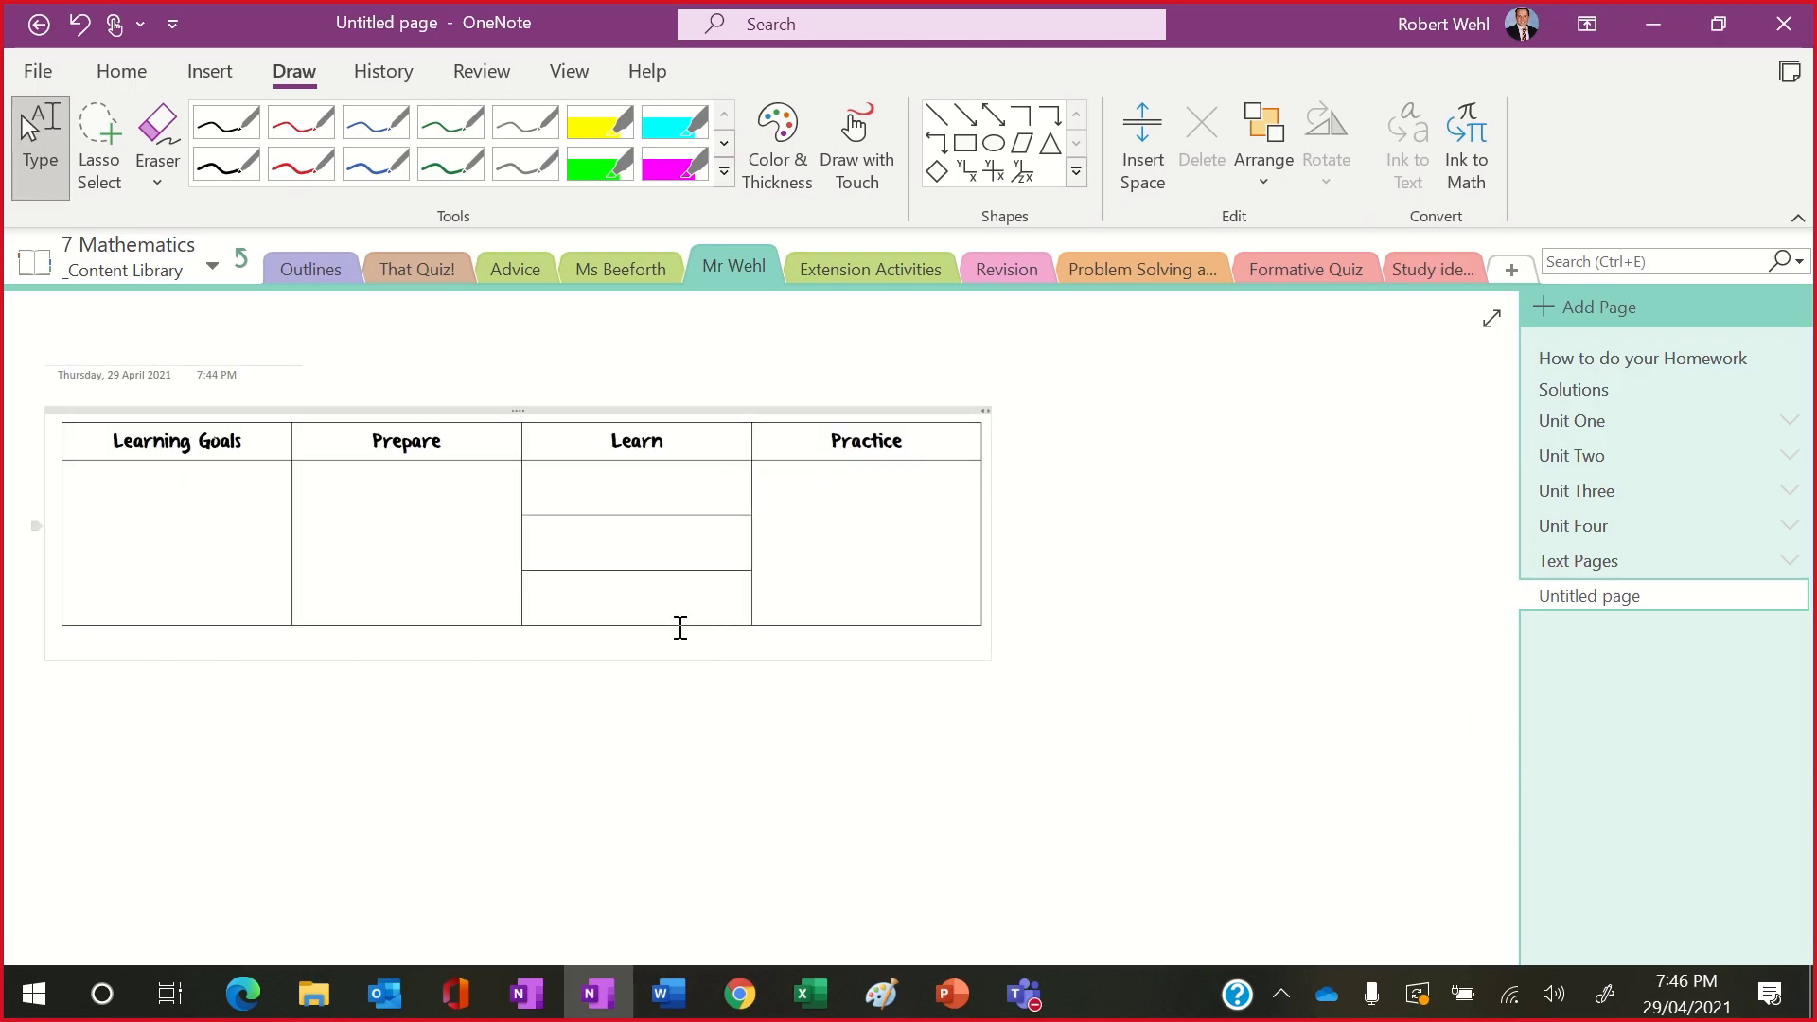
pyautogui.click(720, 576)
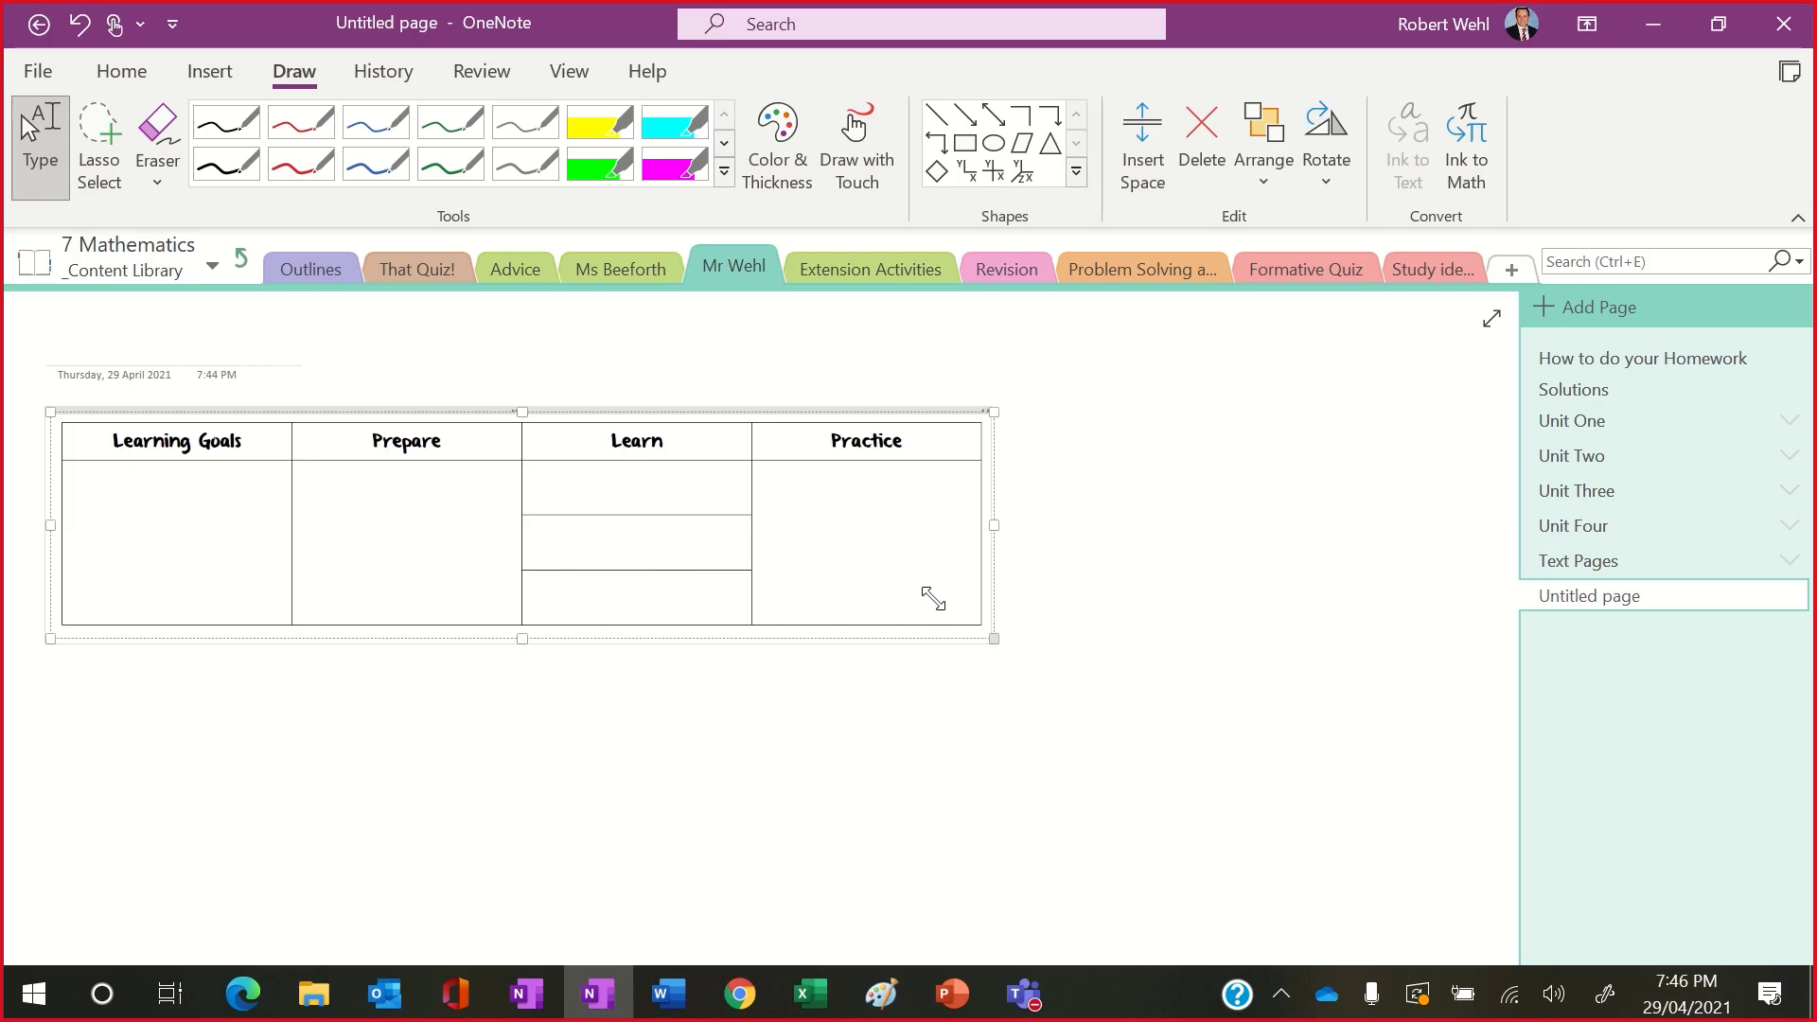
pyautogui.moveTo(933, 598); pyautogui.dragTo(895, 586)
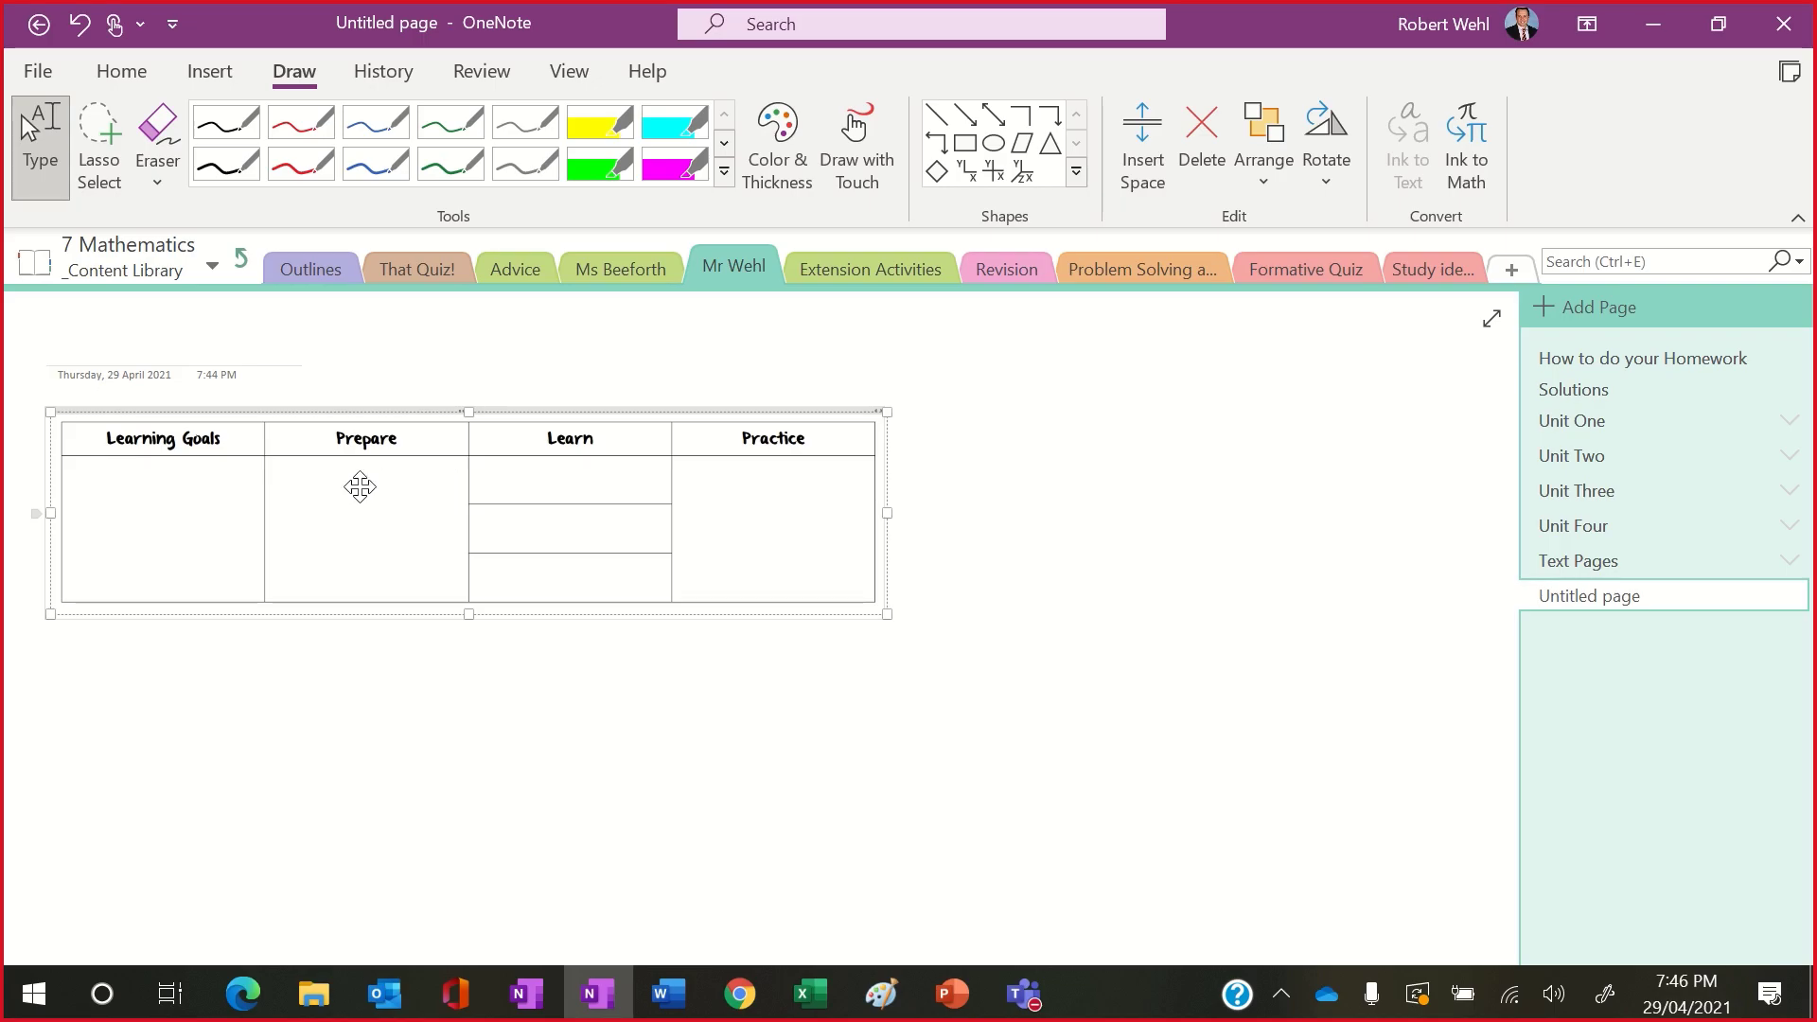
pyautogui.moveTo(360, 486)
pyautogui.mouseDown()
pyautogui.moveTo(1031, 531)
pyautogui.moveTo(1306, 783)
pyautogui.moveTo(677, 474)
pyautogui.moveTo(515, 495)
pyautogui.moveTo(268, 479)
pyautogui.moveTo(355, 466)
pyautogui.mouseUp()
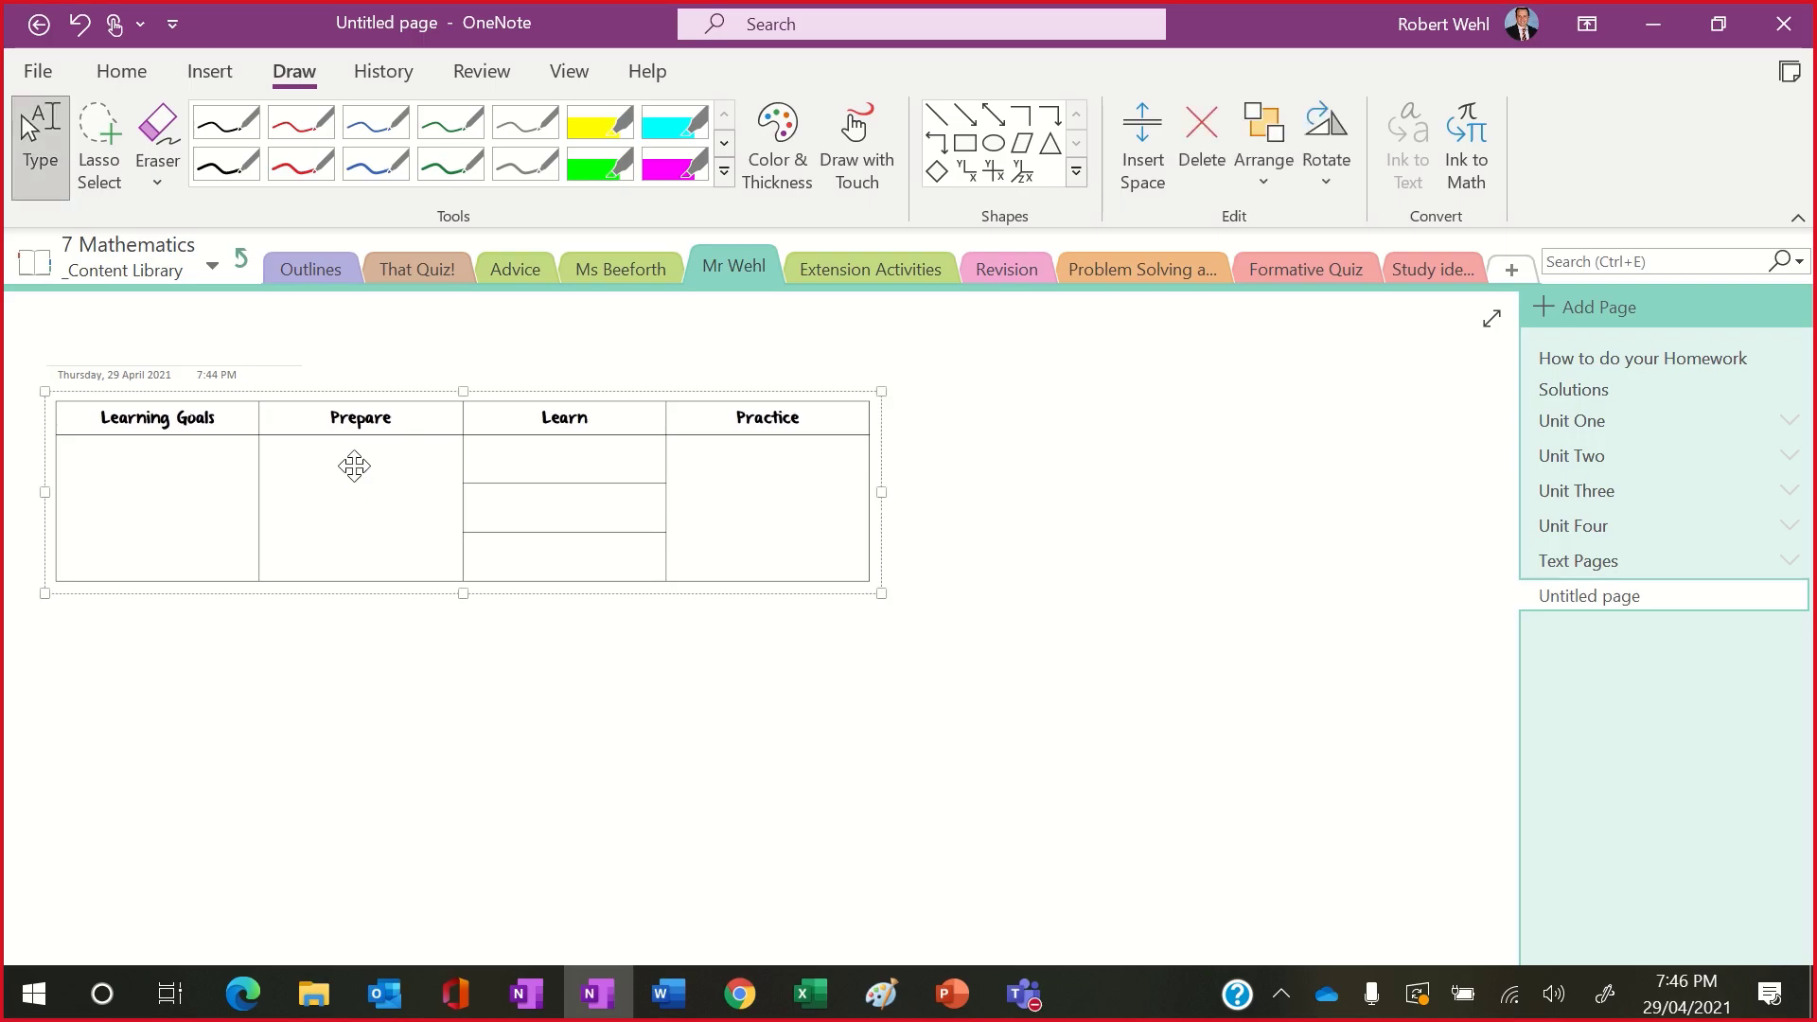
pyautogui.click(1030, 522)
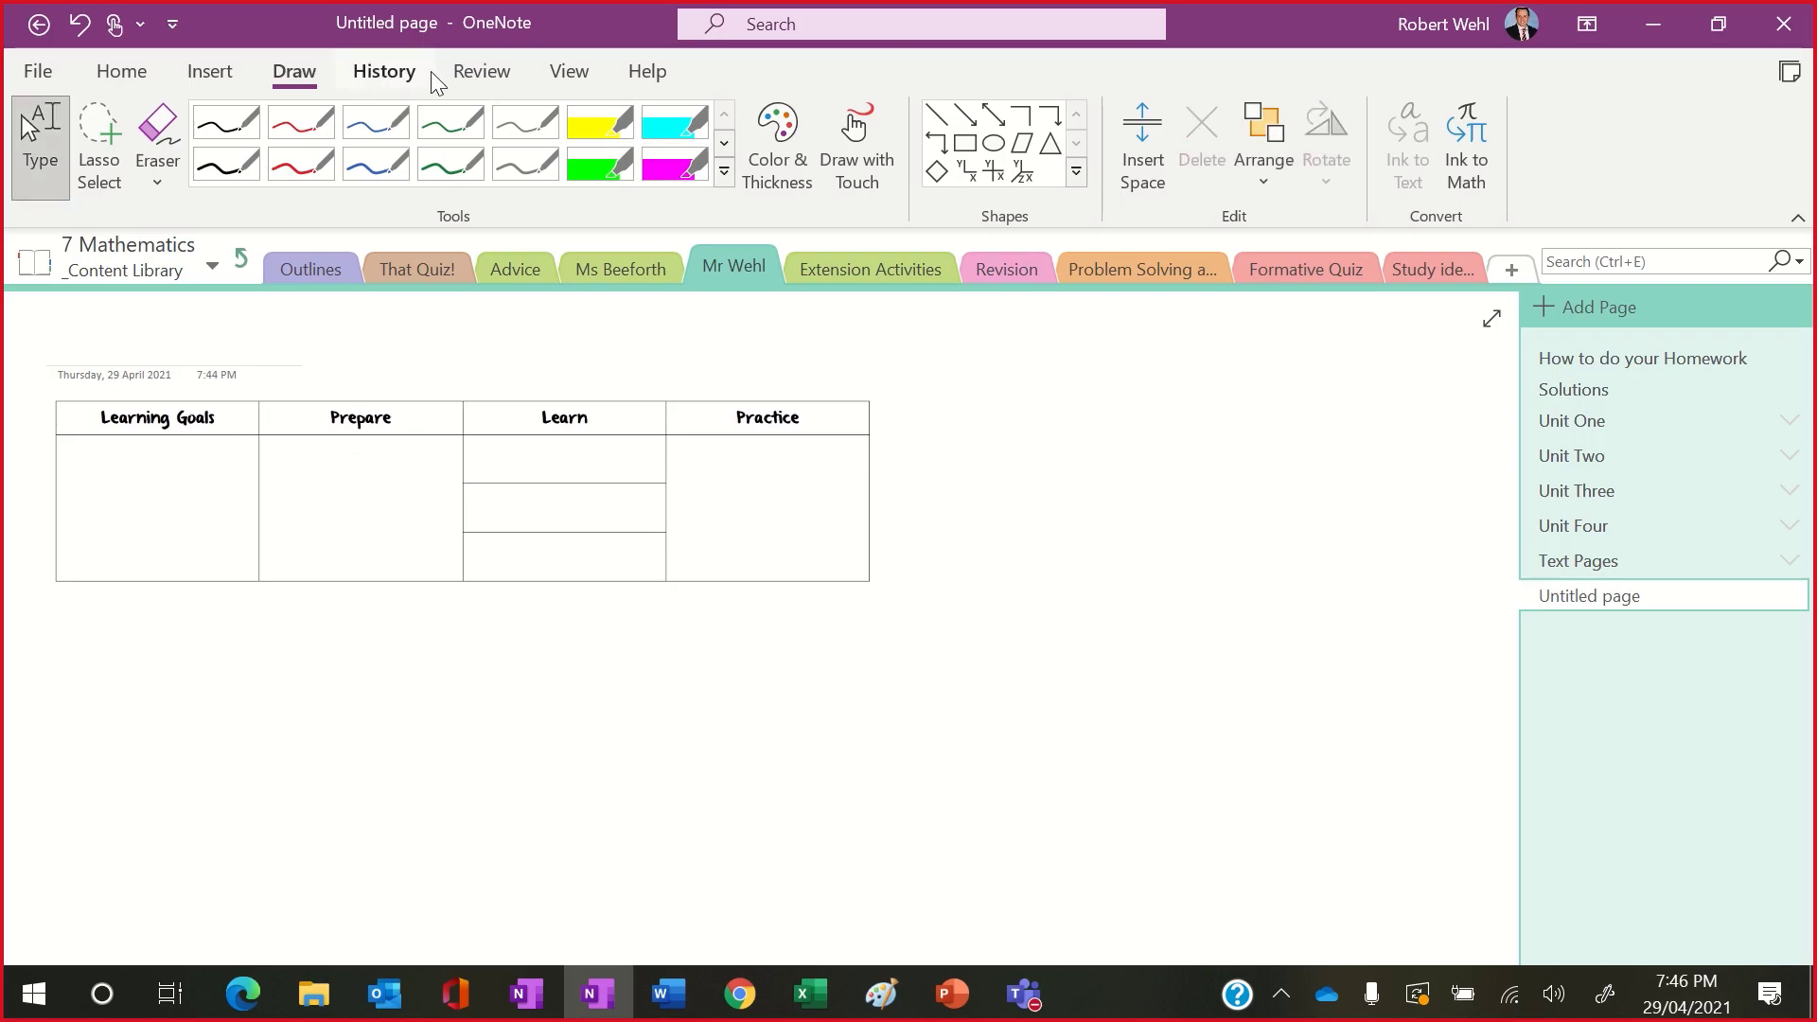
# Step: Create a new page in the current section from the Math/Science Class Notes page template
pyautogui.click(209, 71)
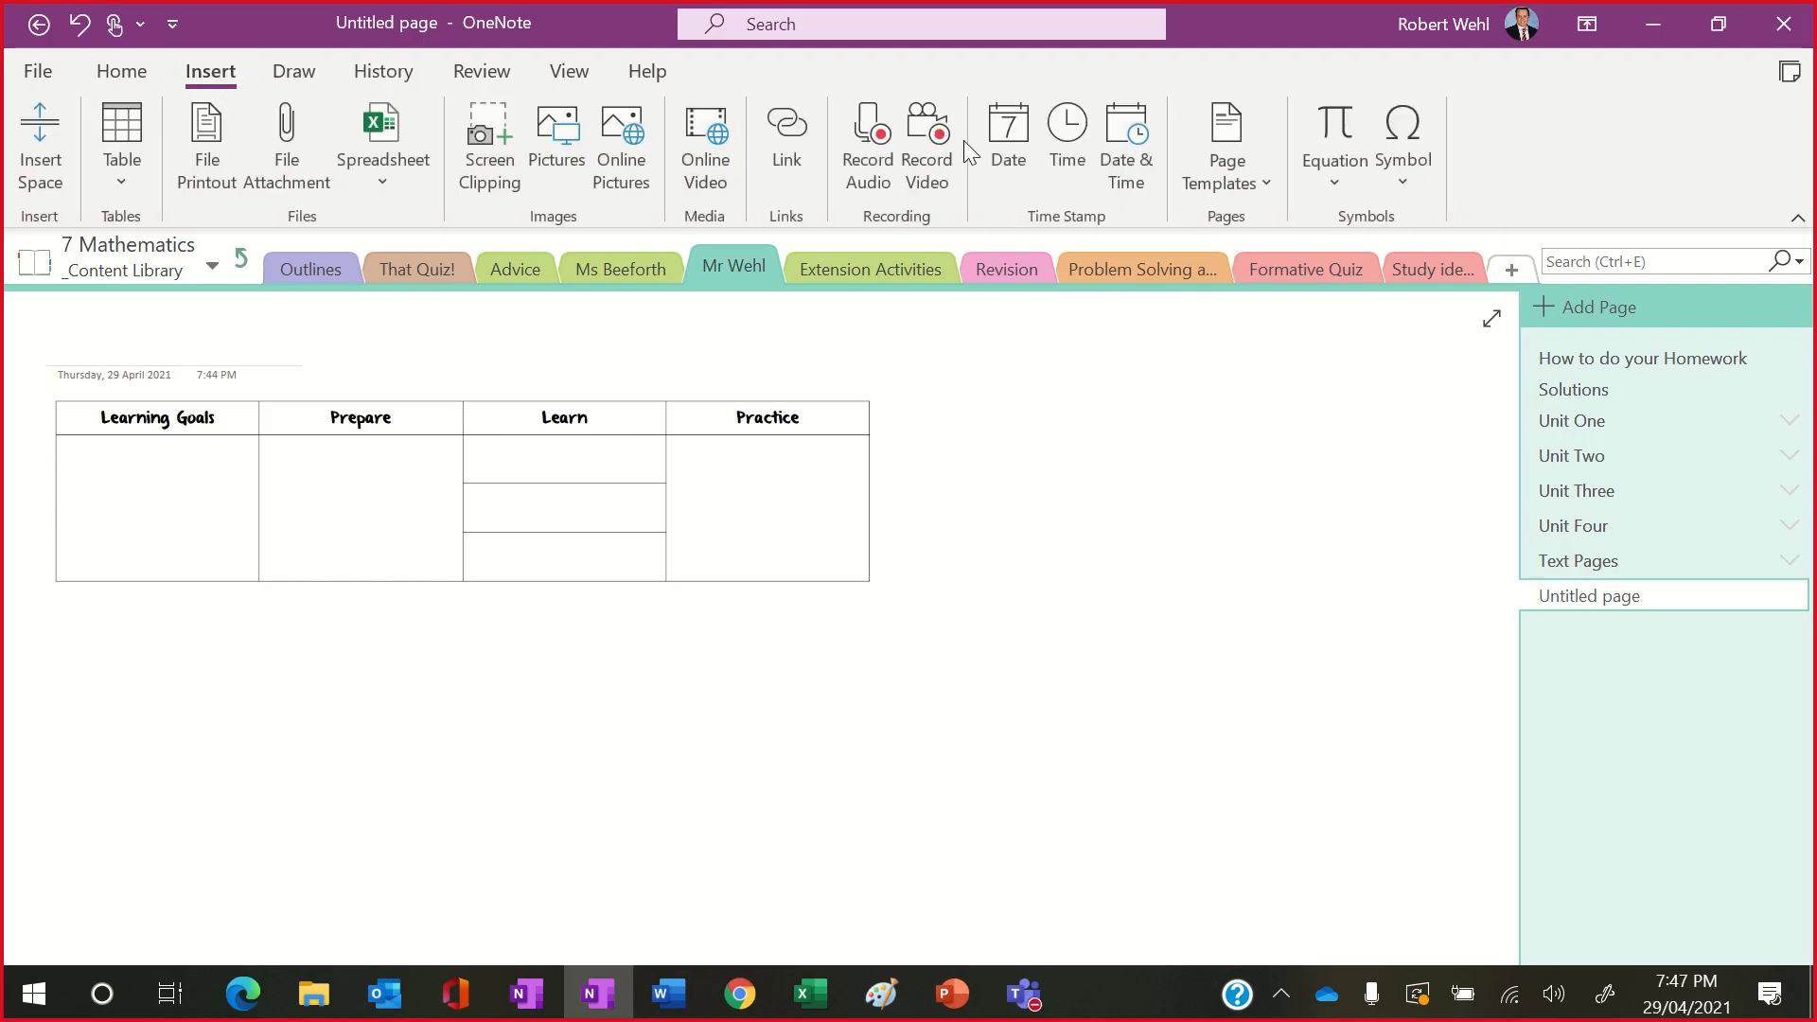
pyautogui.click(1254, 180)
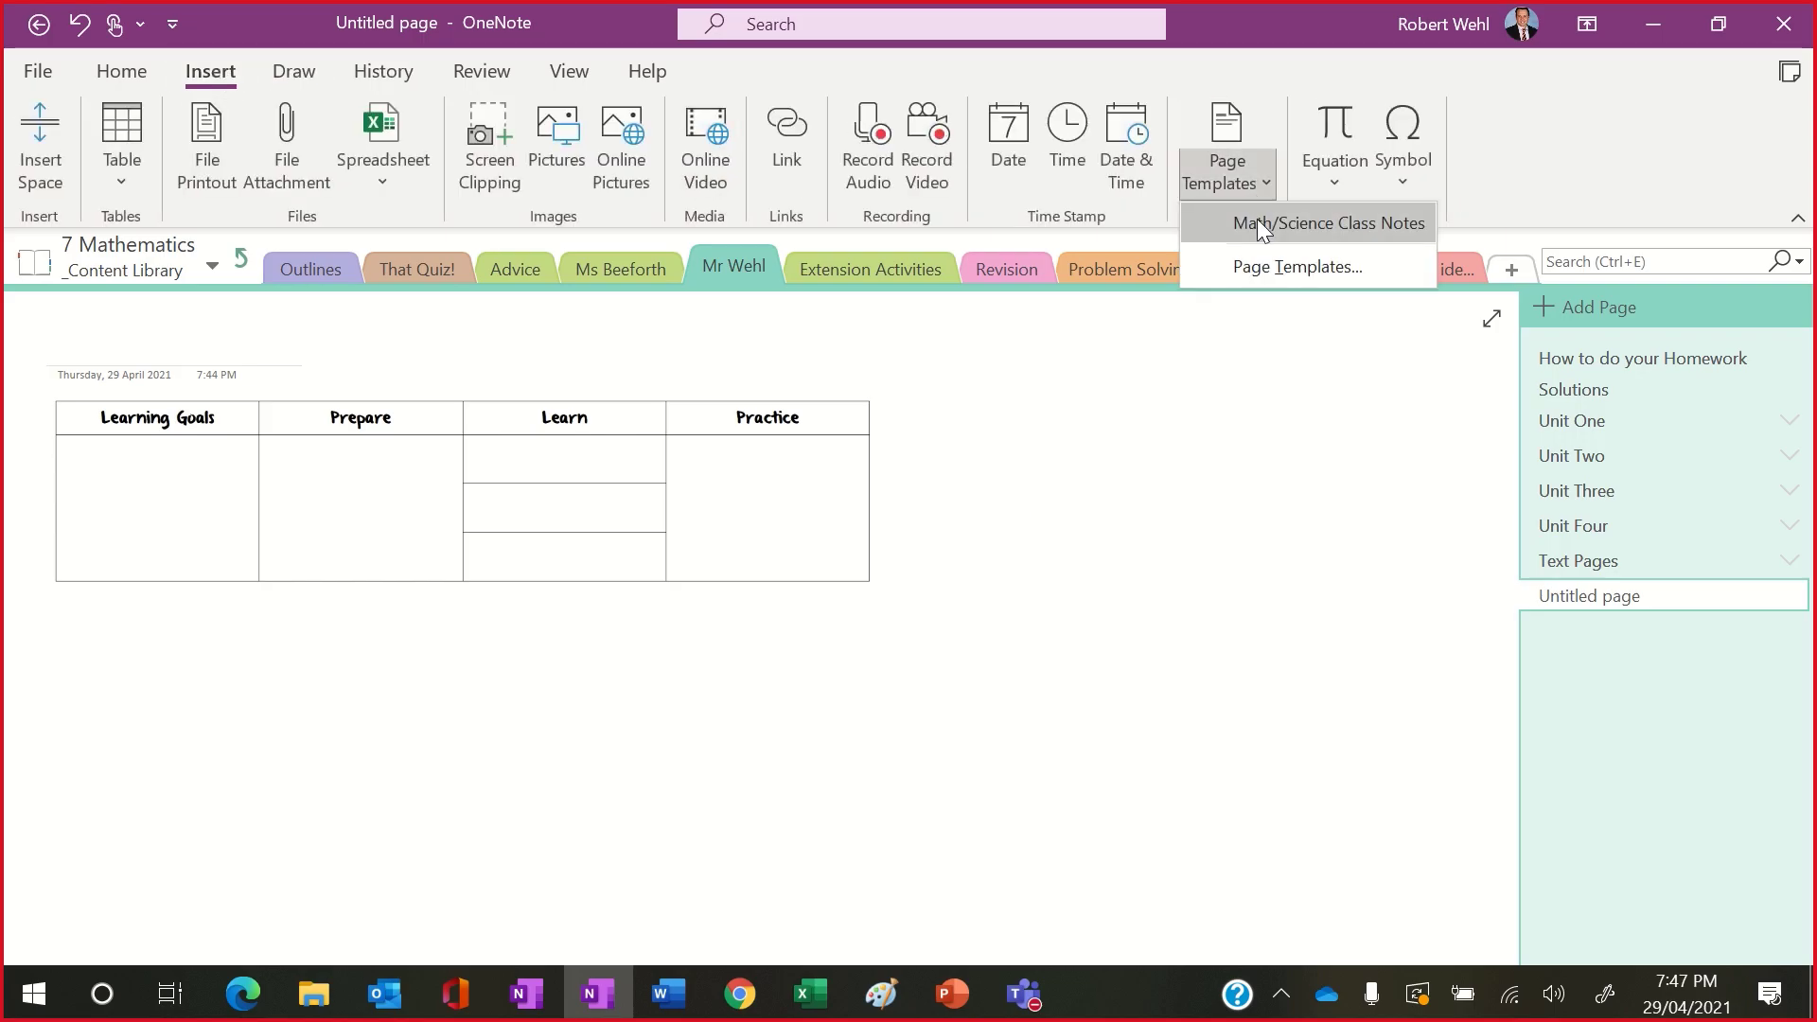
pyautogui.click(1257, 220)
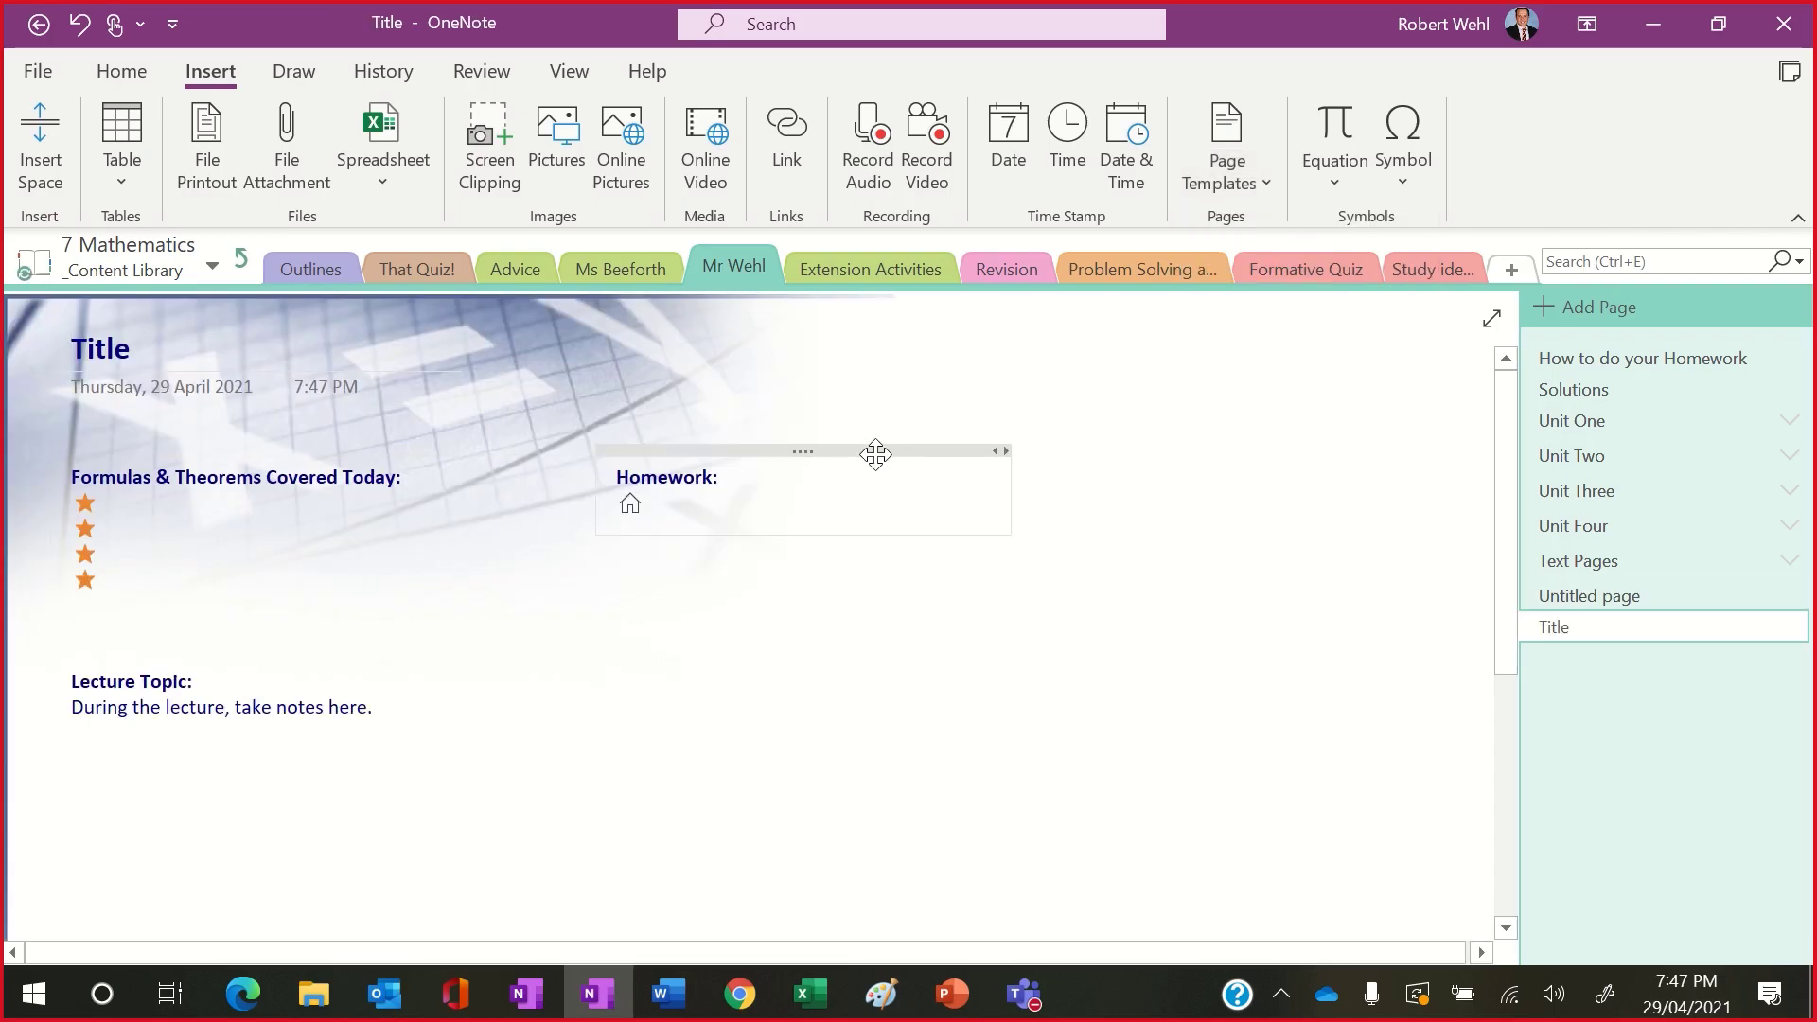
# Step: Delete the Homework and the Formulas & Theorems Covered Today note containers from the template page
pyautogui.click(875, 452)
pyautogui.press('Delete')
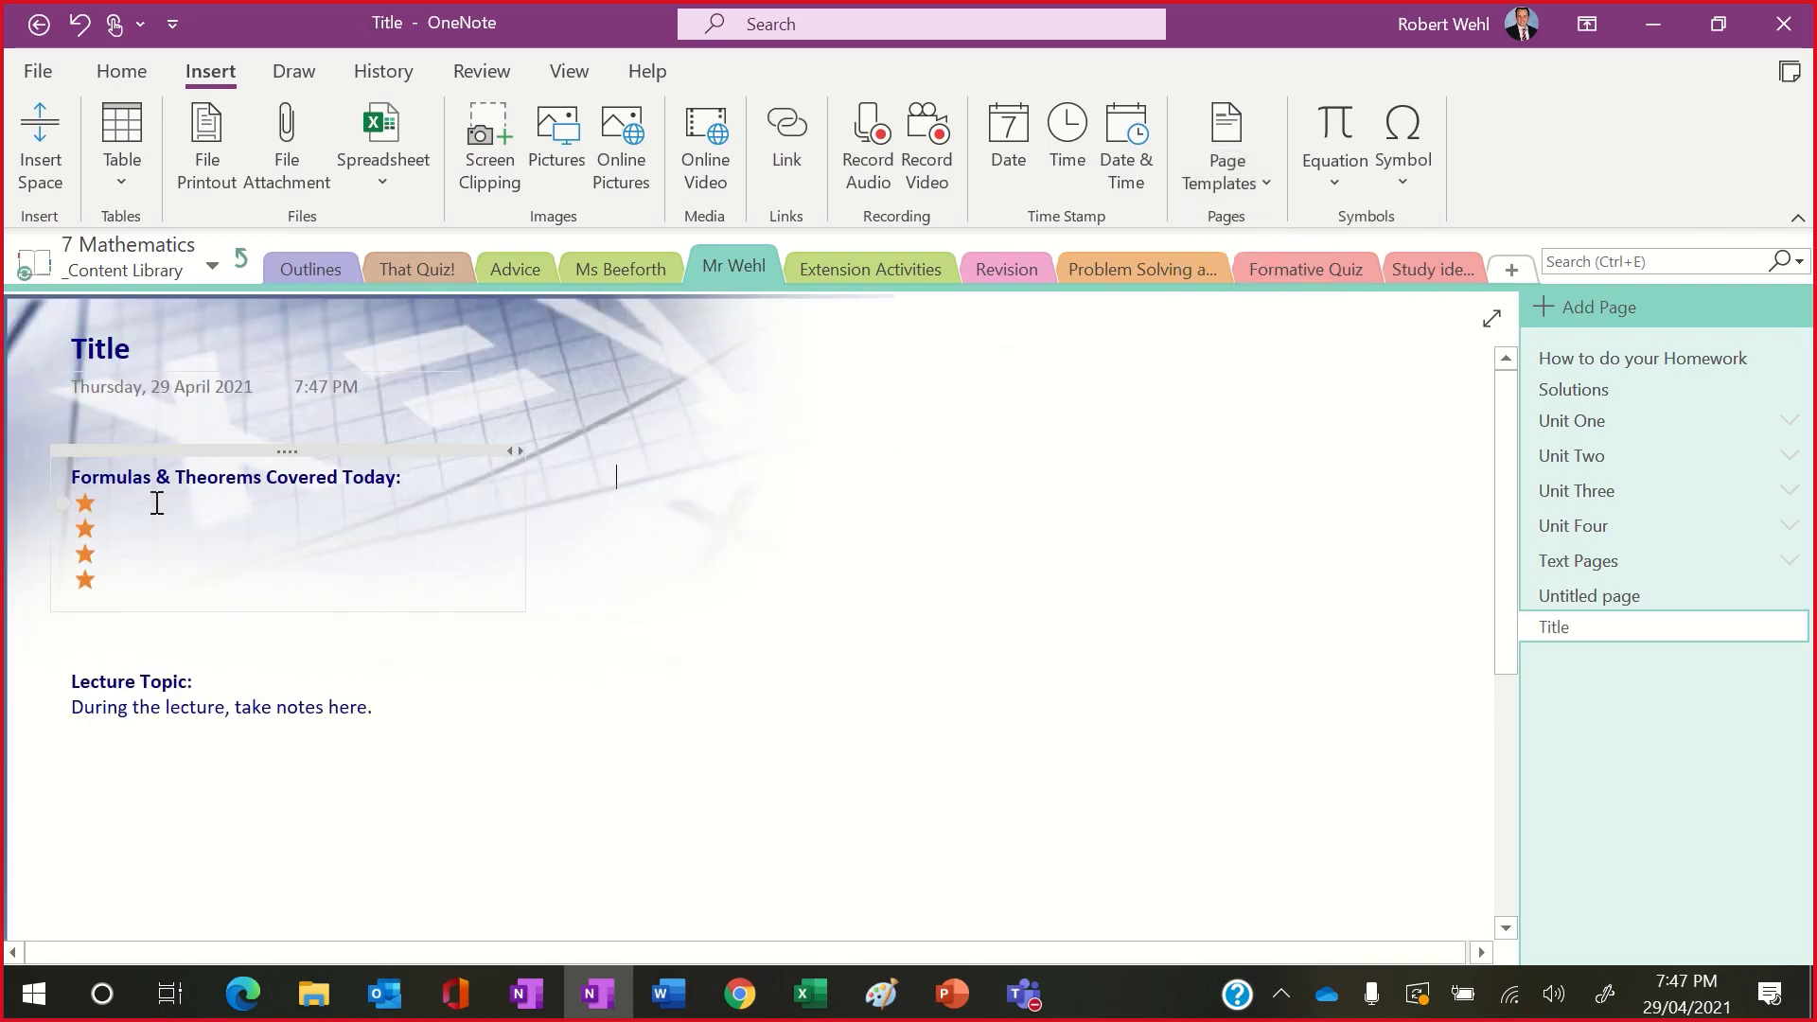
pyautogui.click(217, 445)
pyautogui.press('Delete')
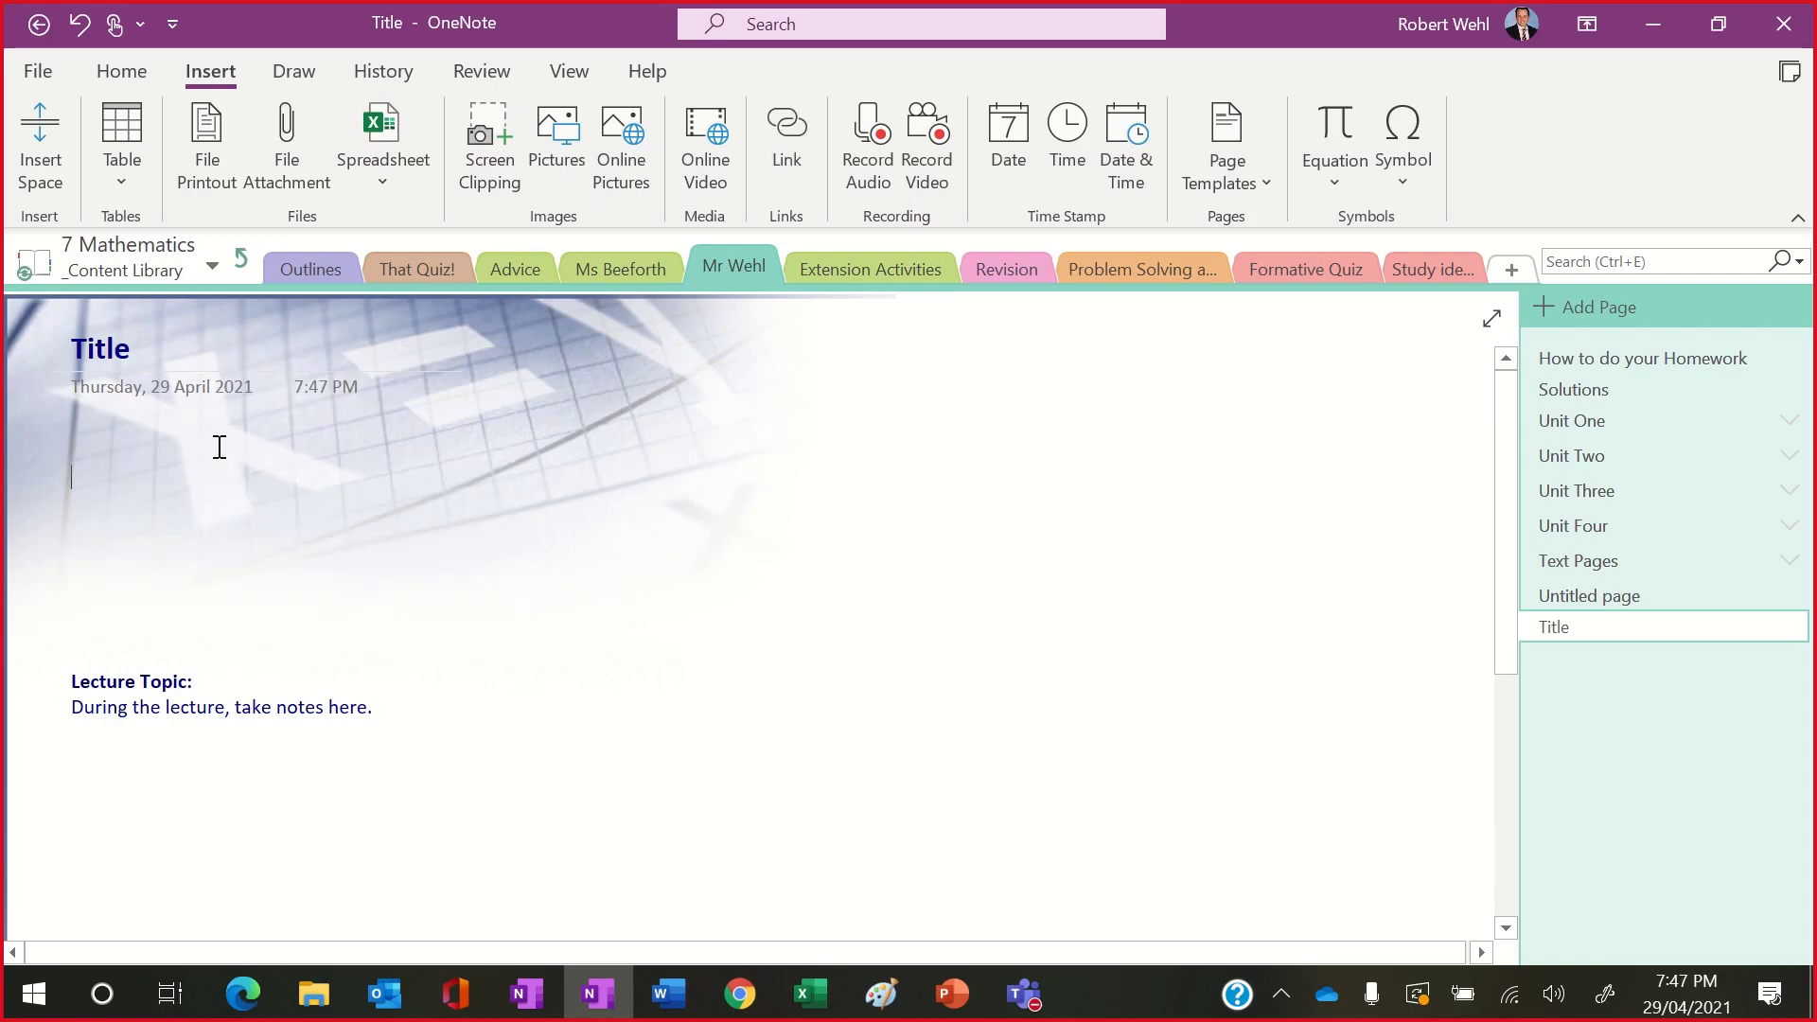
# Step: Paste the table picture onto the template page, shrink it to fit the page width and place it just below the date line
pyautogui.hotkey('ctrl', 'v')
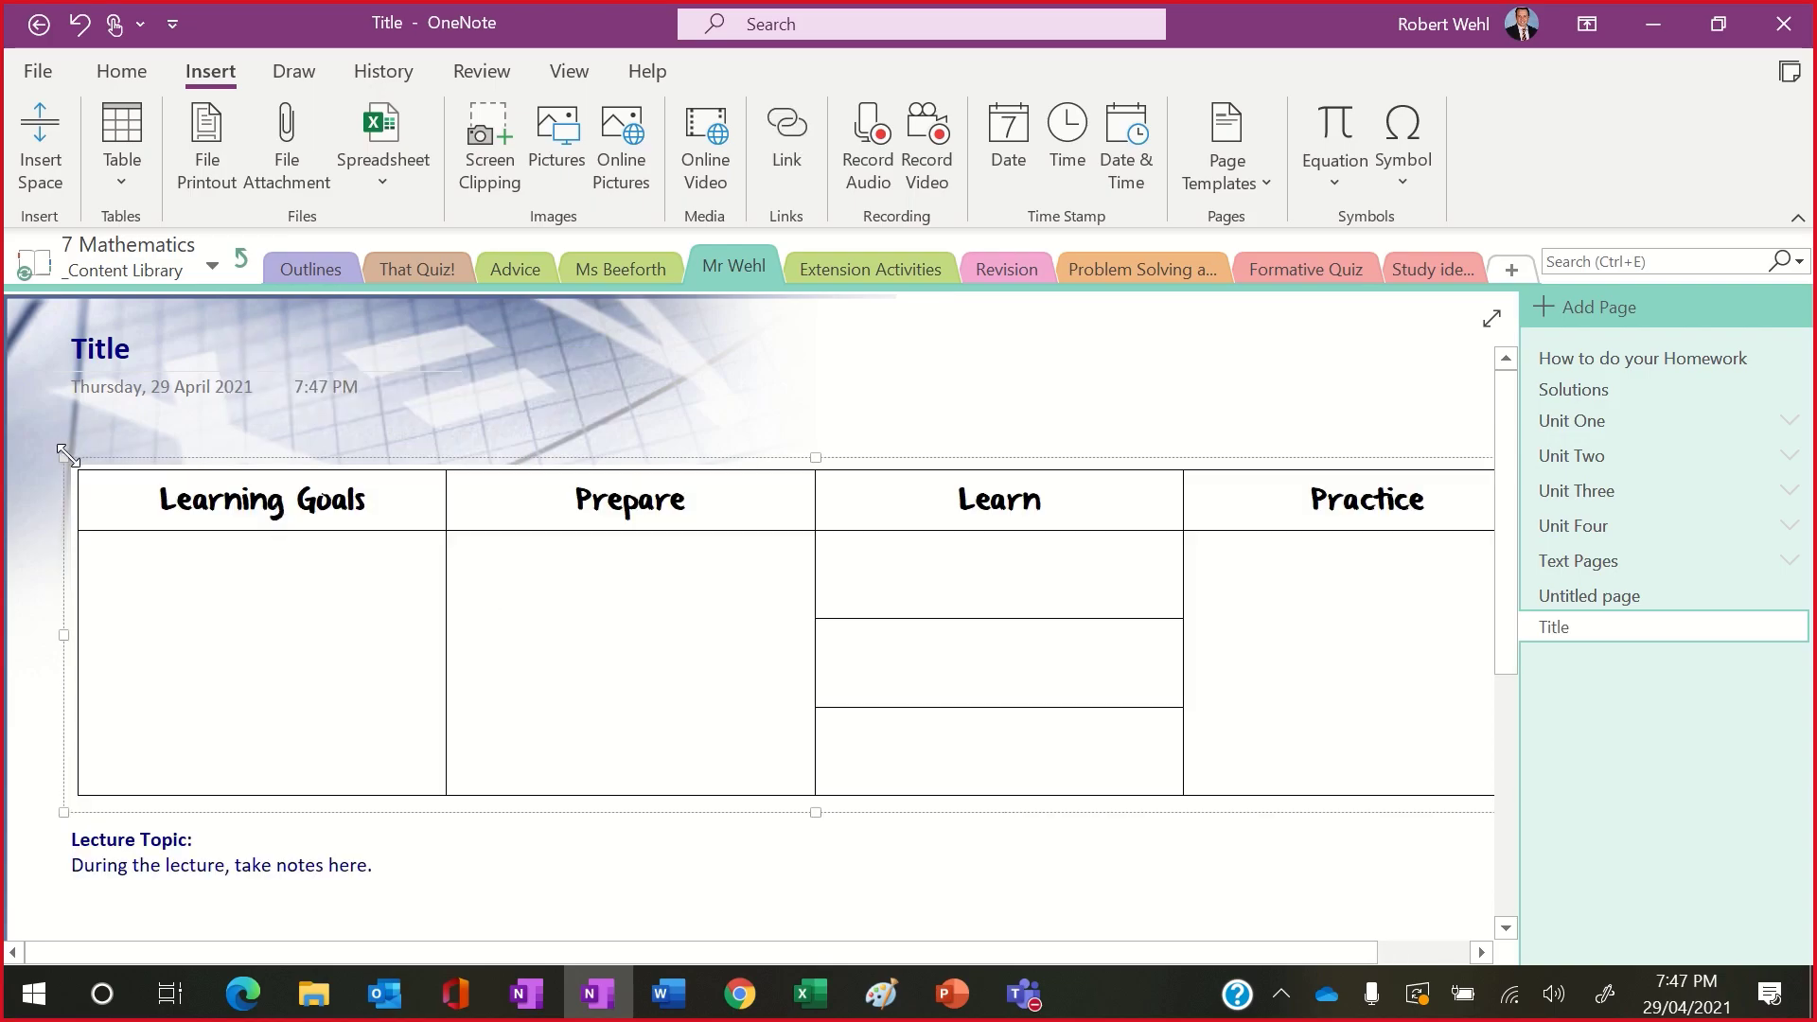
pyautogui.moveTo(66, 455); pyautogui.dragTo(296, 596)
pyautogui.moveTo(616, 616); pyautogui.dragTo(401, 523)
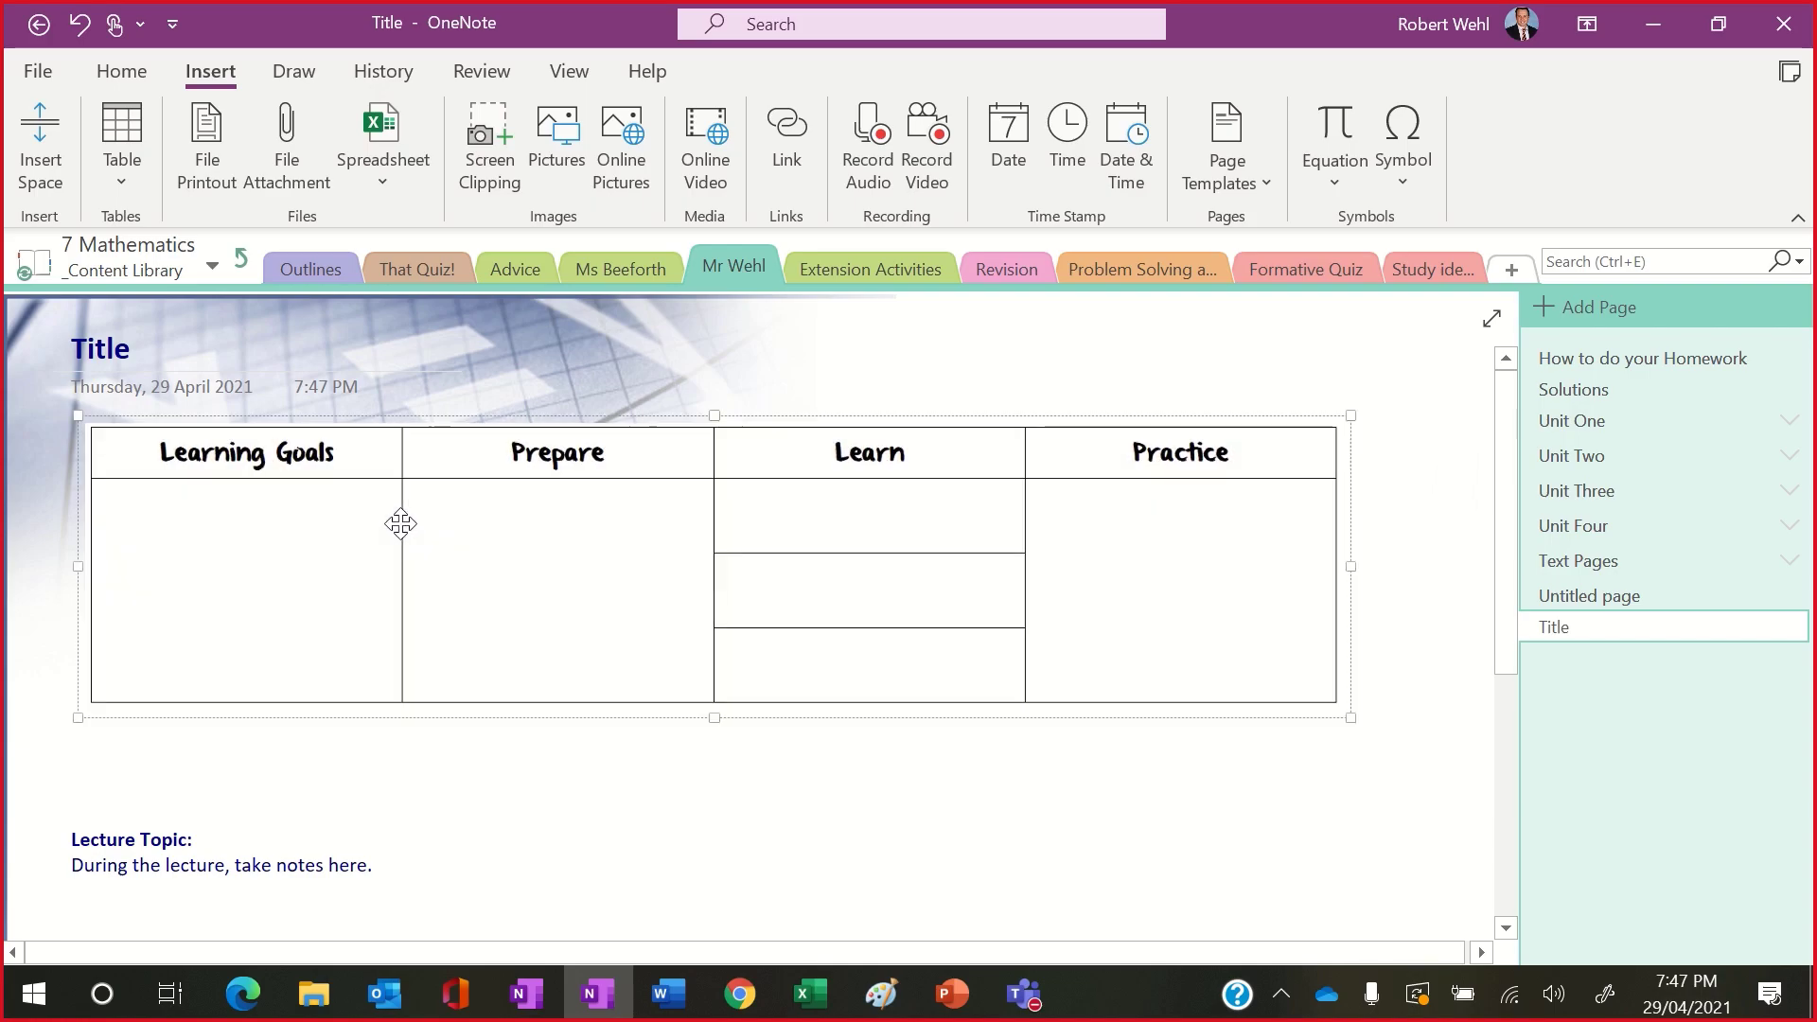
pyautogui.click(1405, 504)
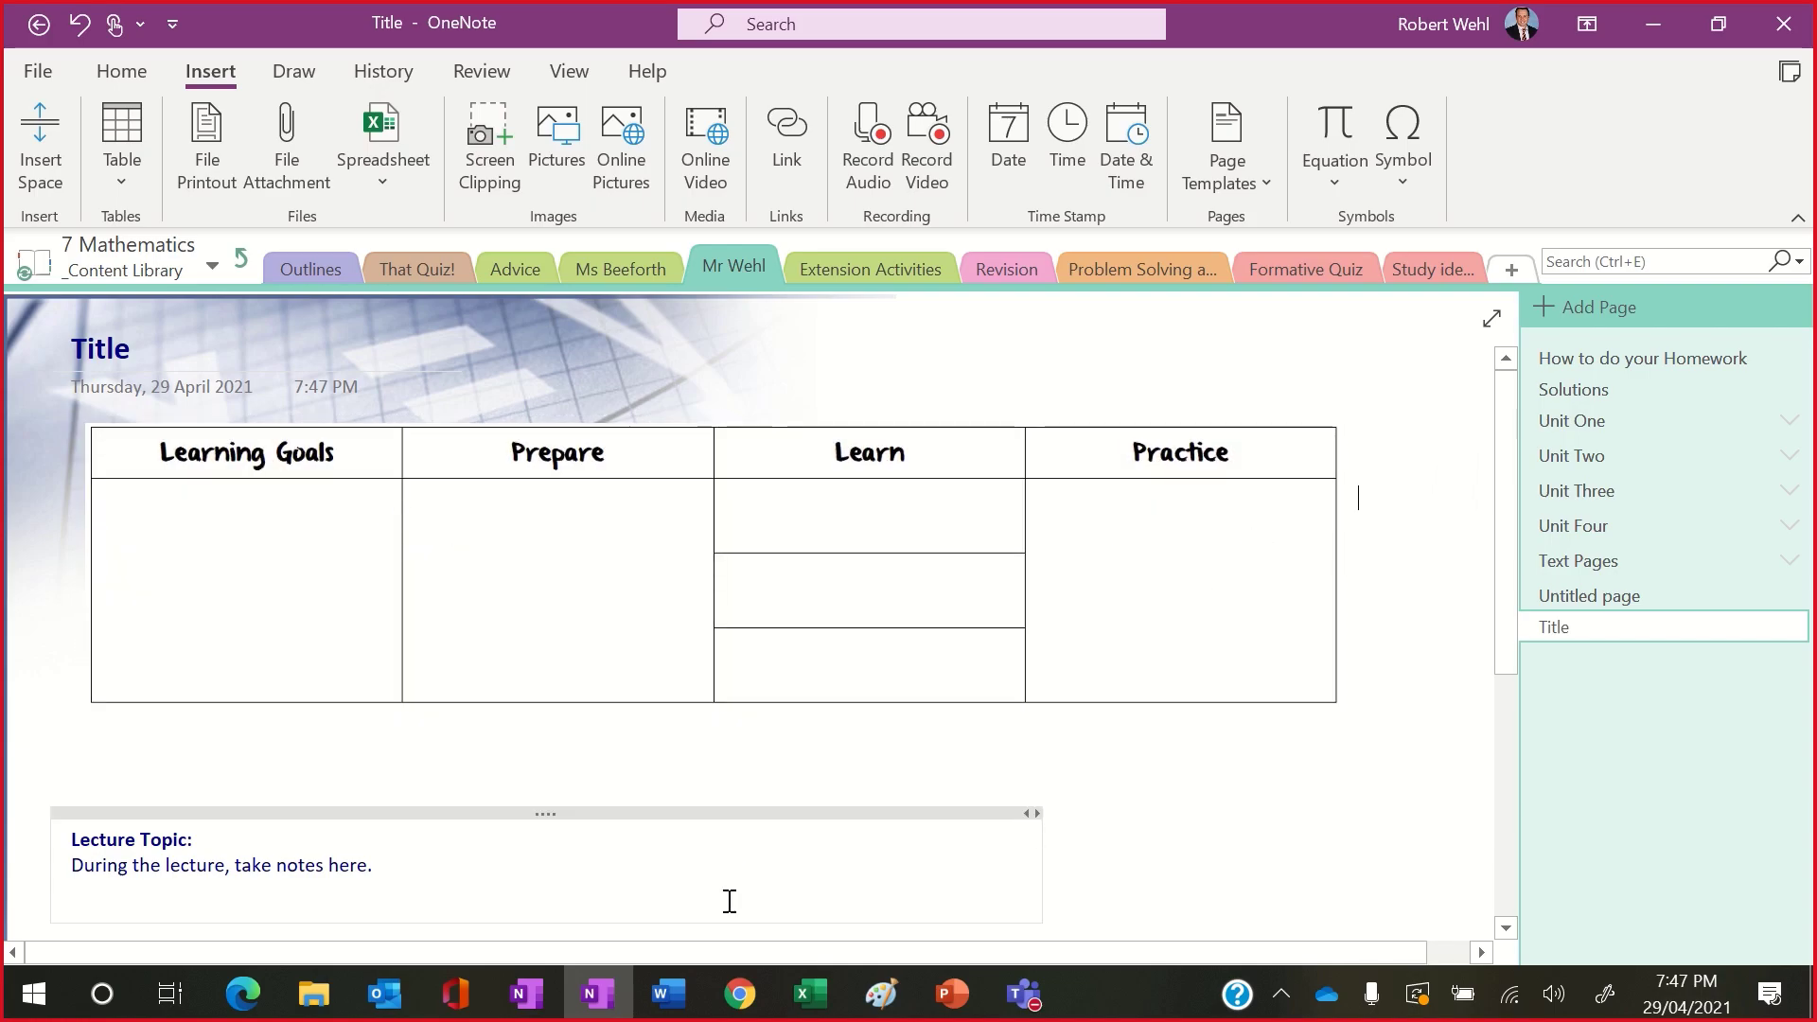
# Step: Switch to Paint and add the text "UF Q's" below the table's Learn column
pyautogui.moveTo(883, 1006)
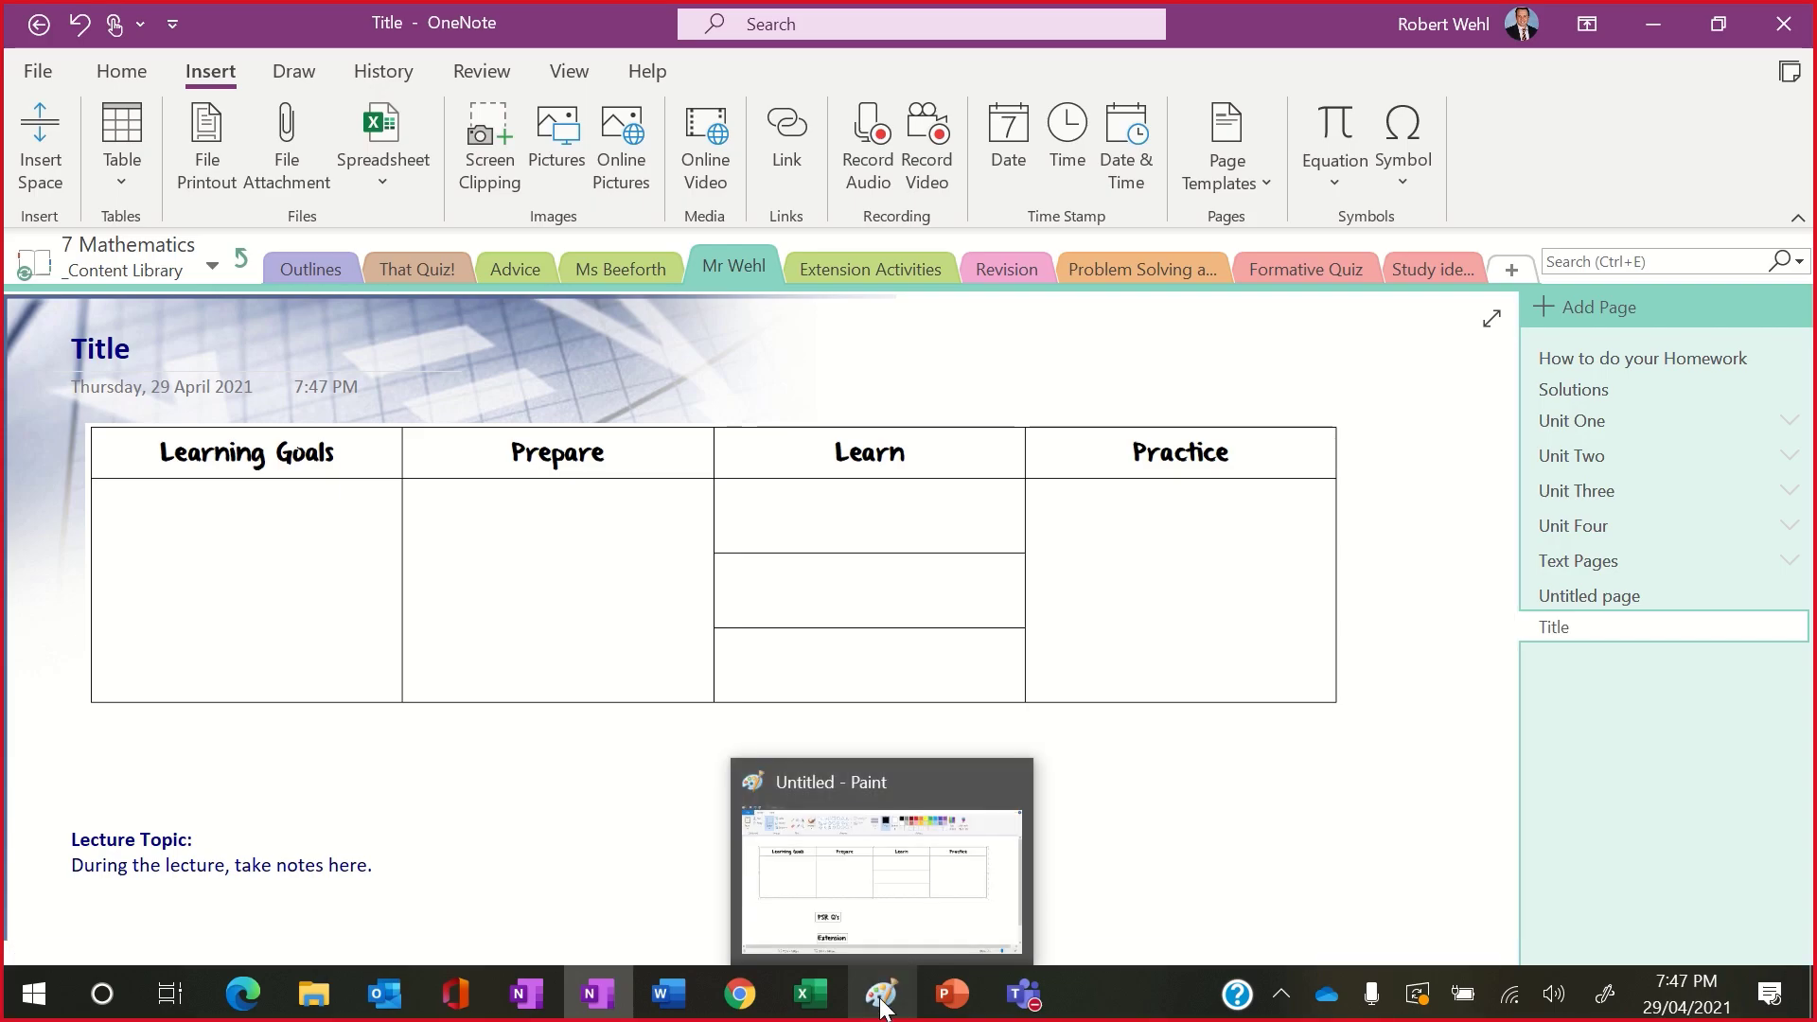
pyautogui.click(883, 1005)
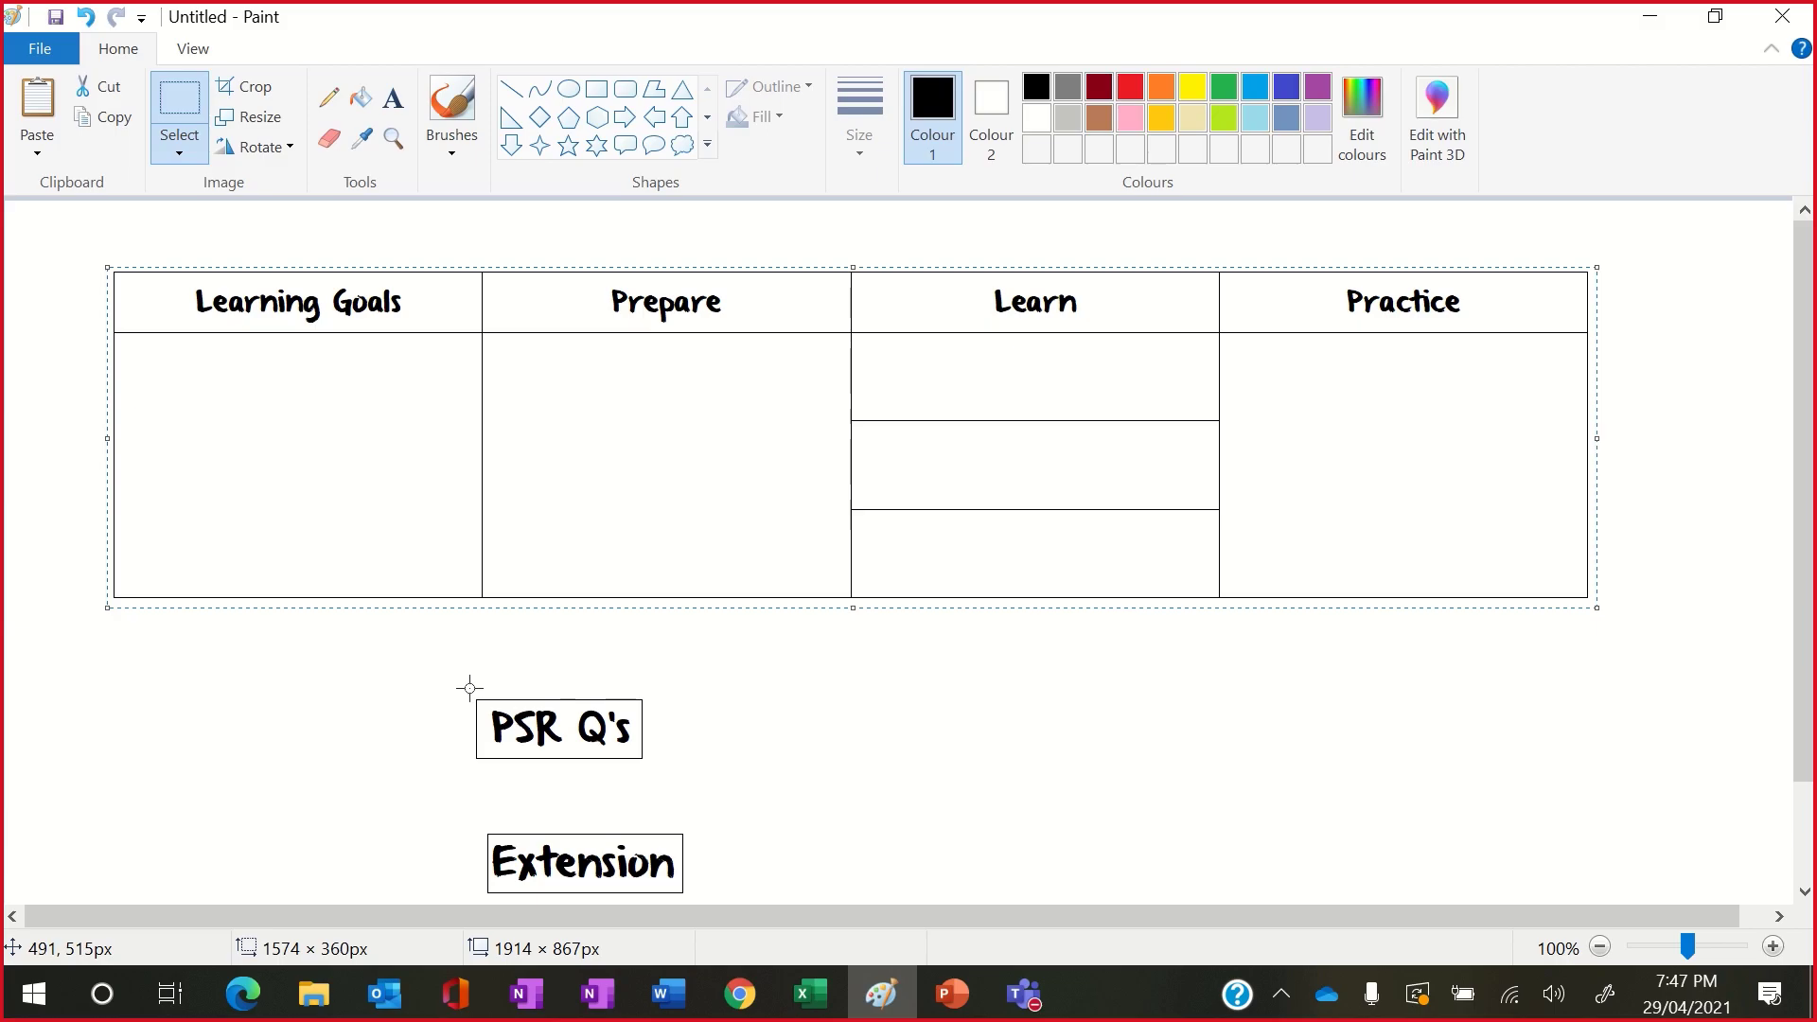
pyautogui.click(397, 100)
pyautogui.click(918, 697)
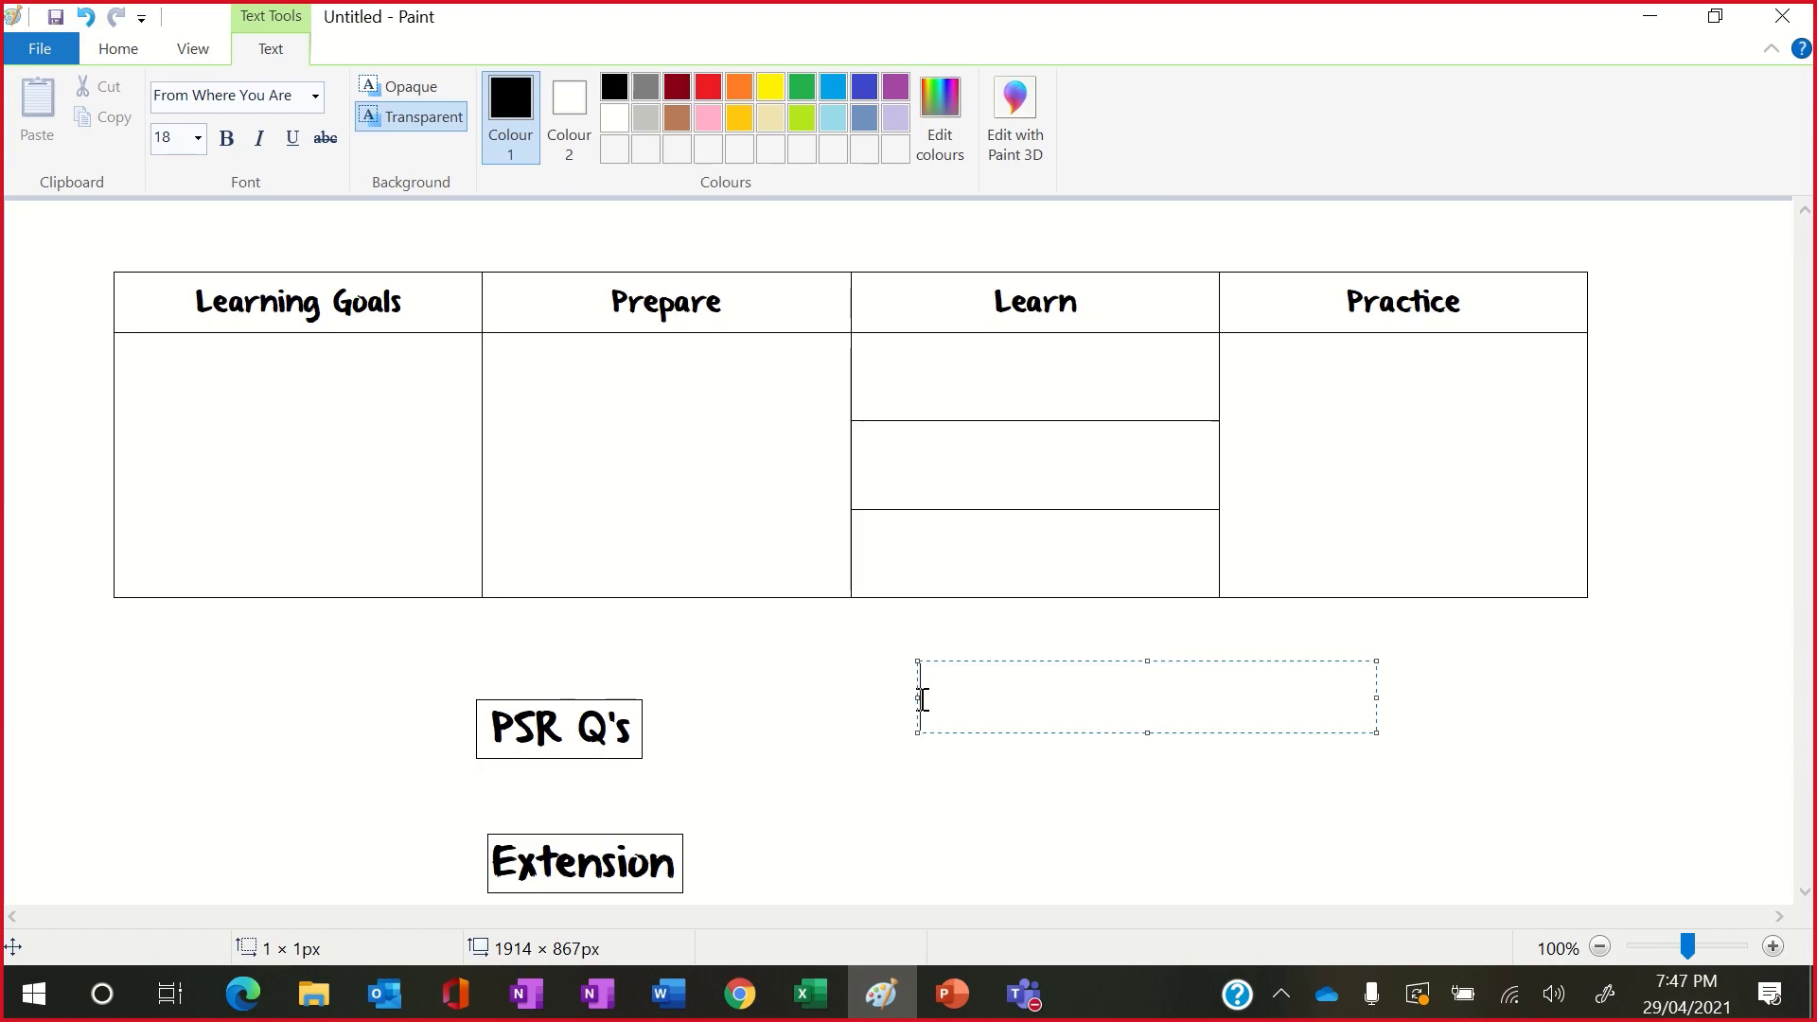
pyautogui.write("UF Q's")
pyautogui.click(1552, 637)
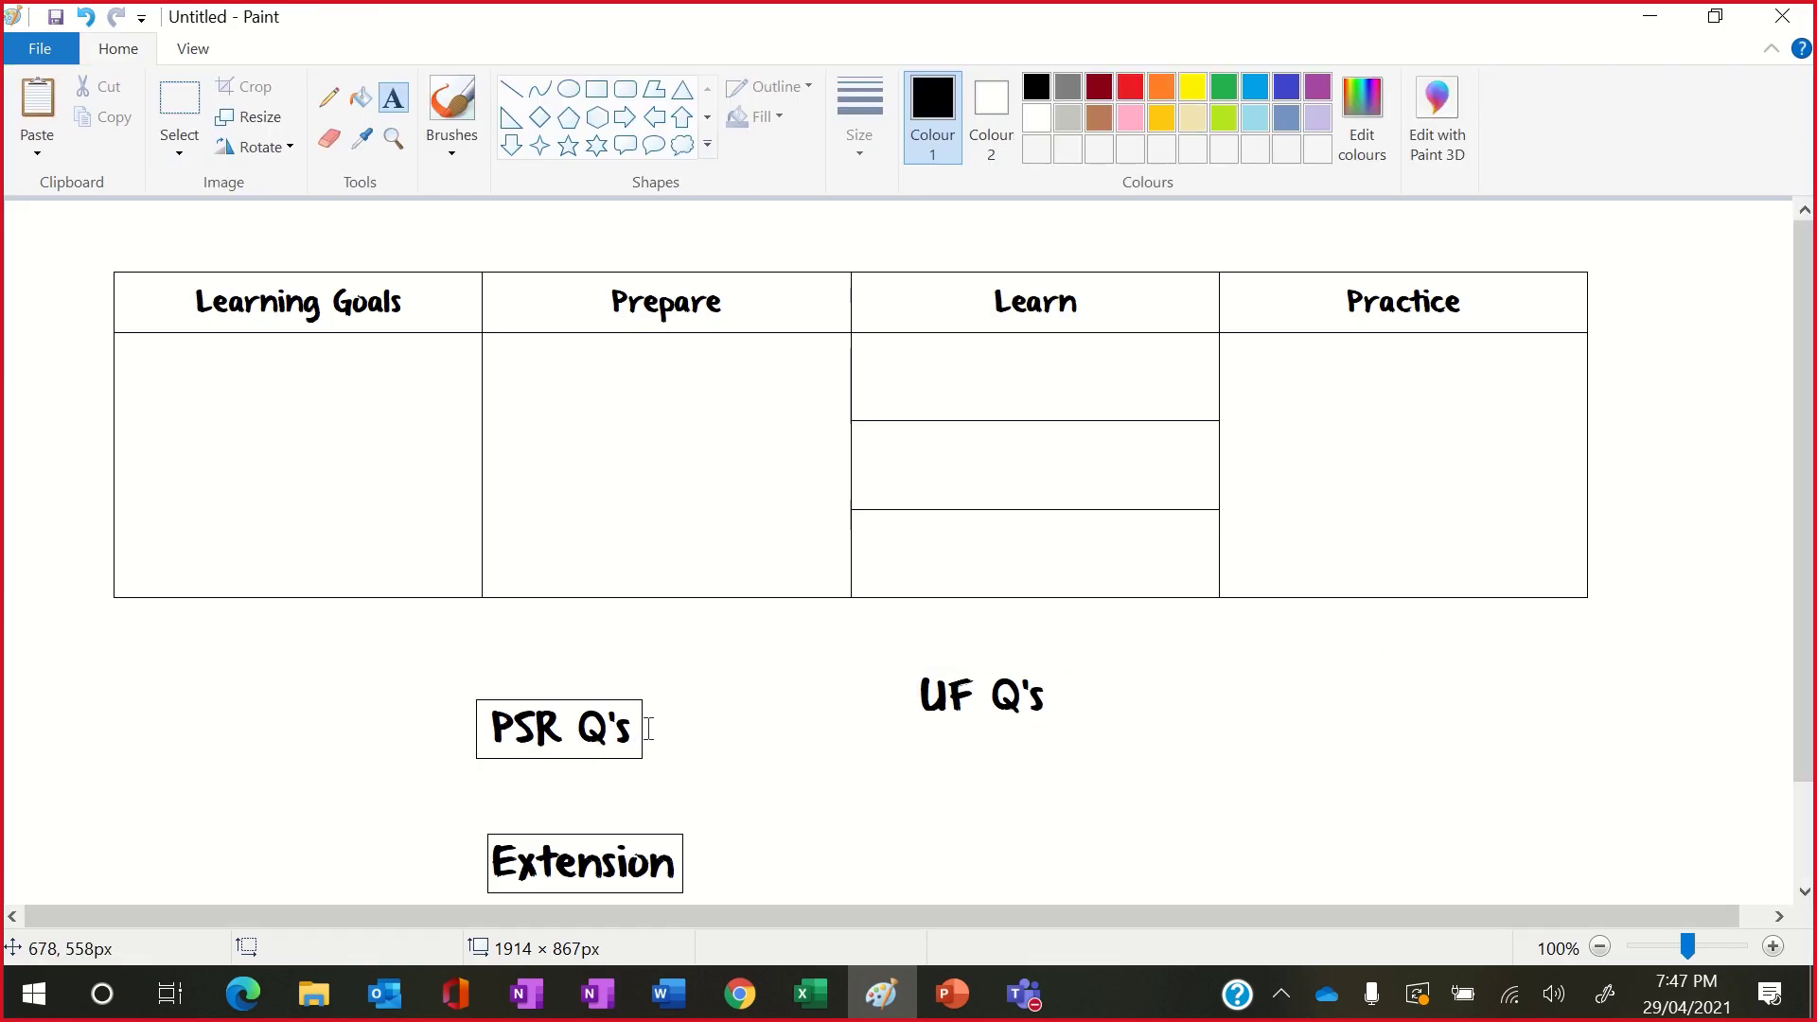
# Step: Draw a rectangle of about 148 × 56 px around the new UF Q's text below the table
pyautogui.click(192, 114)
pyautogui.click(595, 93)
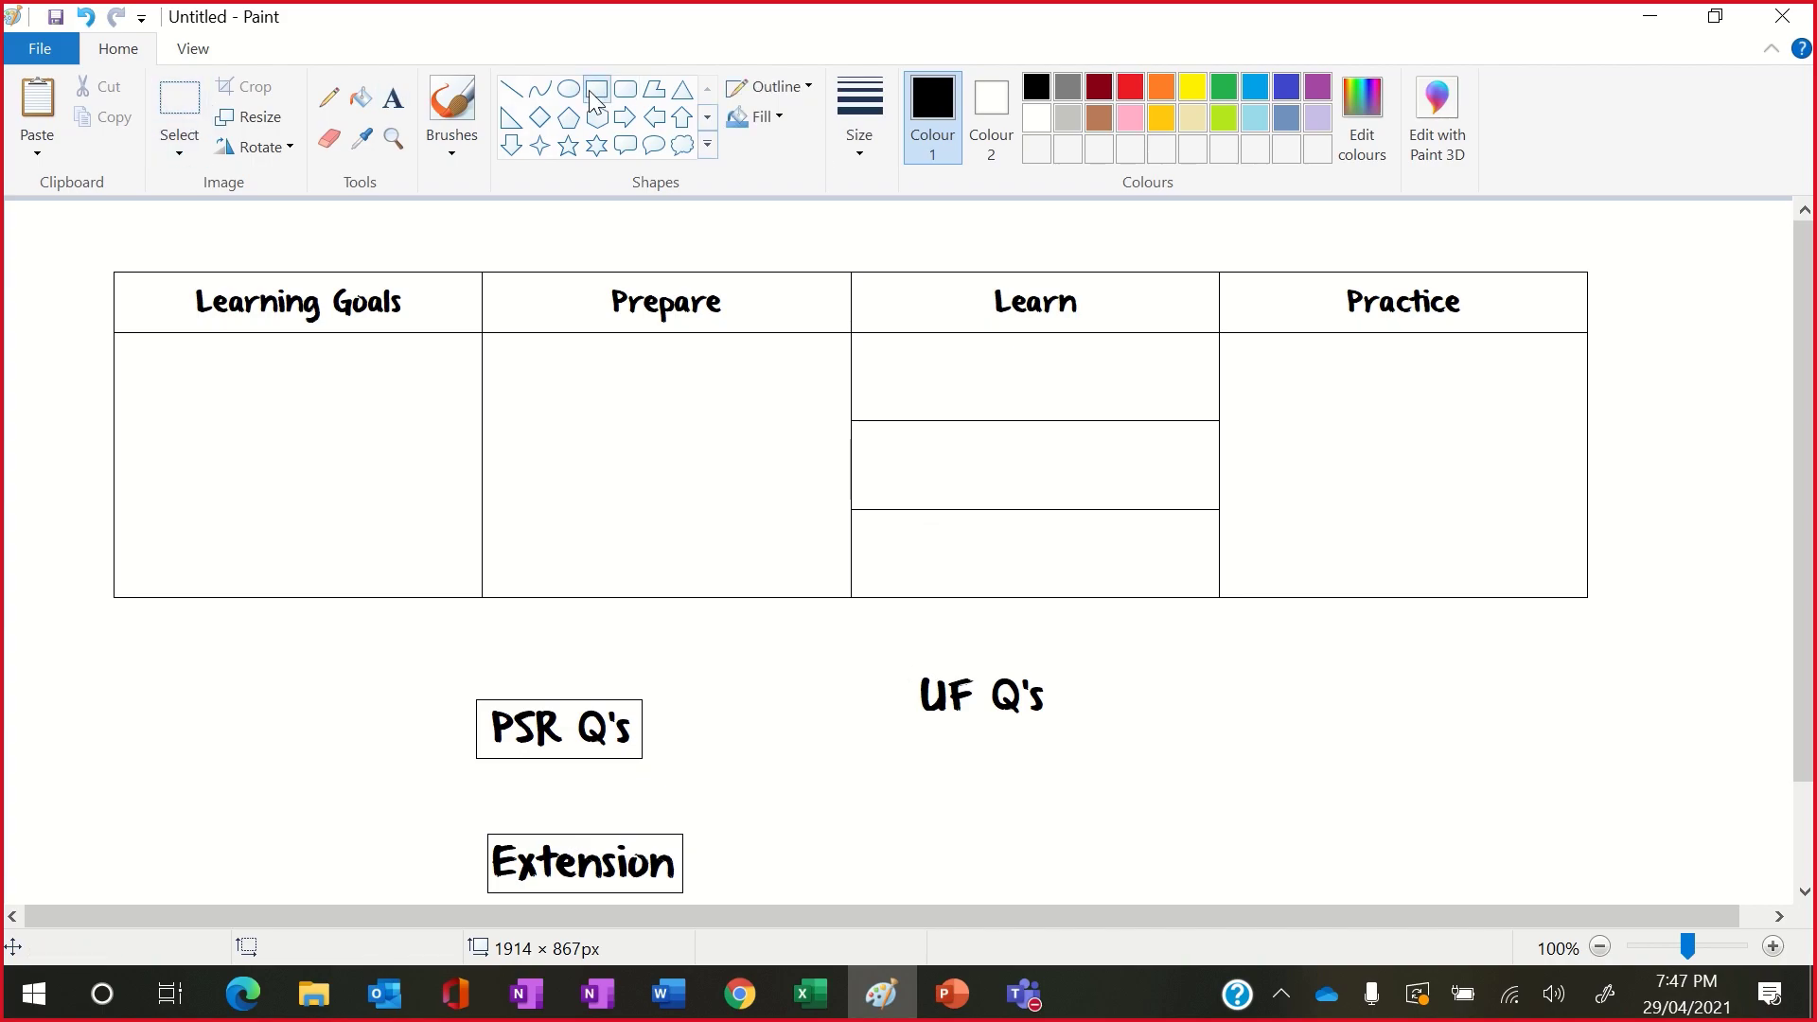
pyautogui.moveTo(915, 669); pyautogui.dragTo(1054, 721)
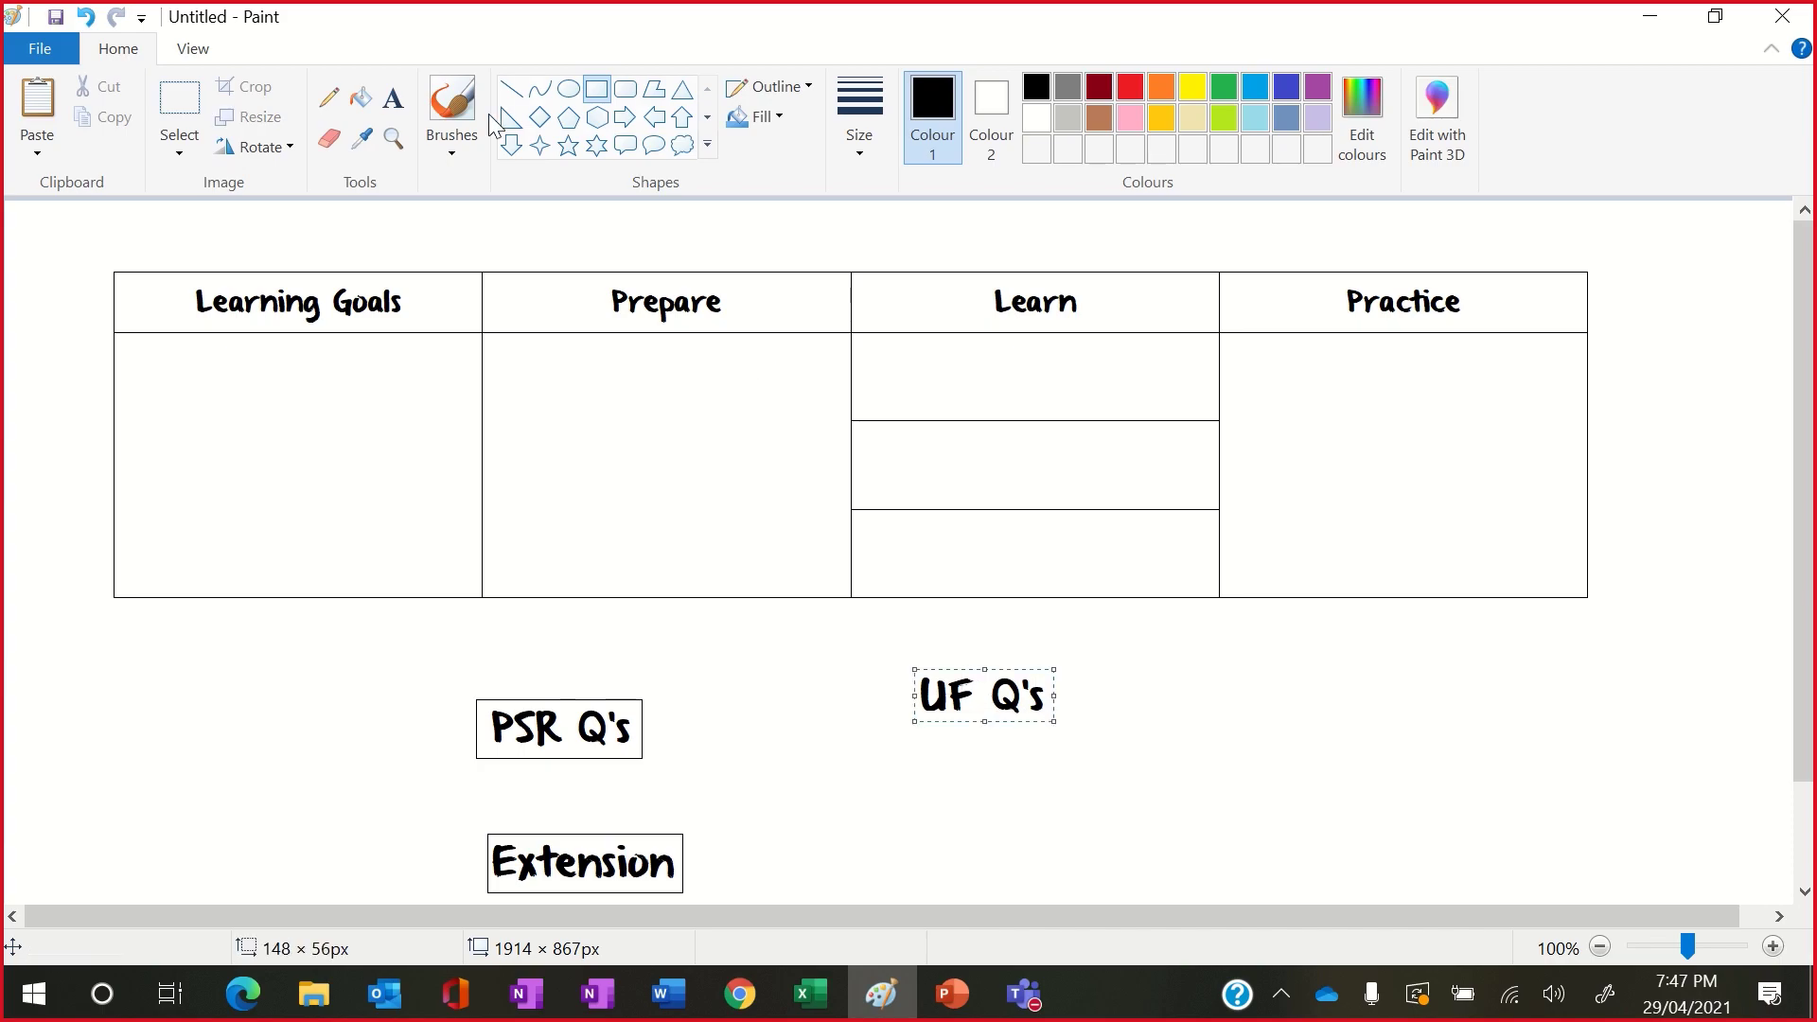
# Step: Copy the boxed UF Q's label from Paint, paste it onto the OneNote page and move it below the Learn column
pyautogui.click(162, 131)
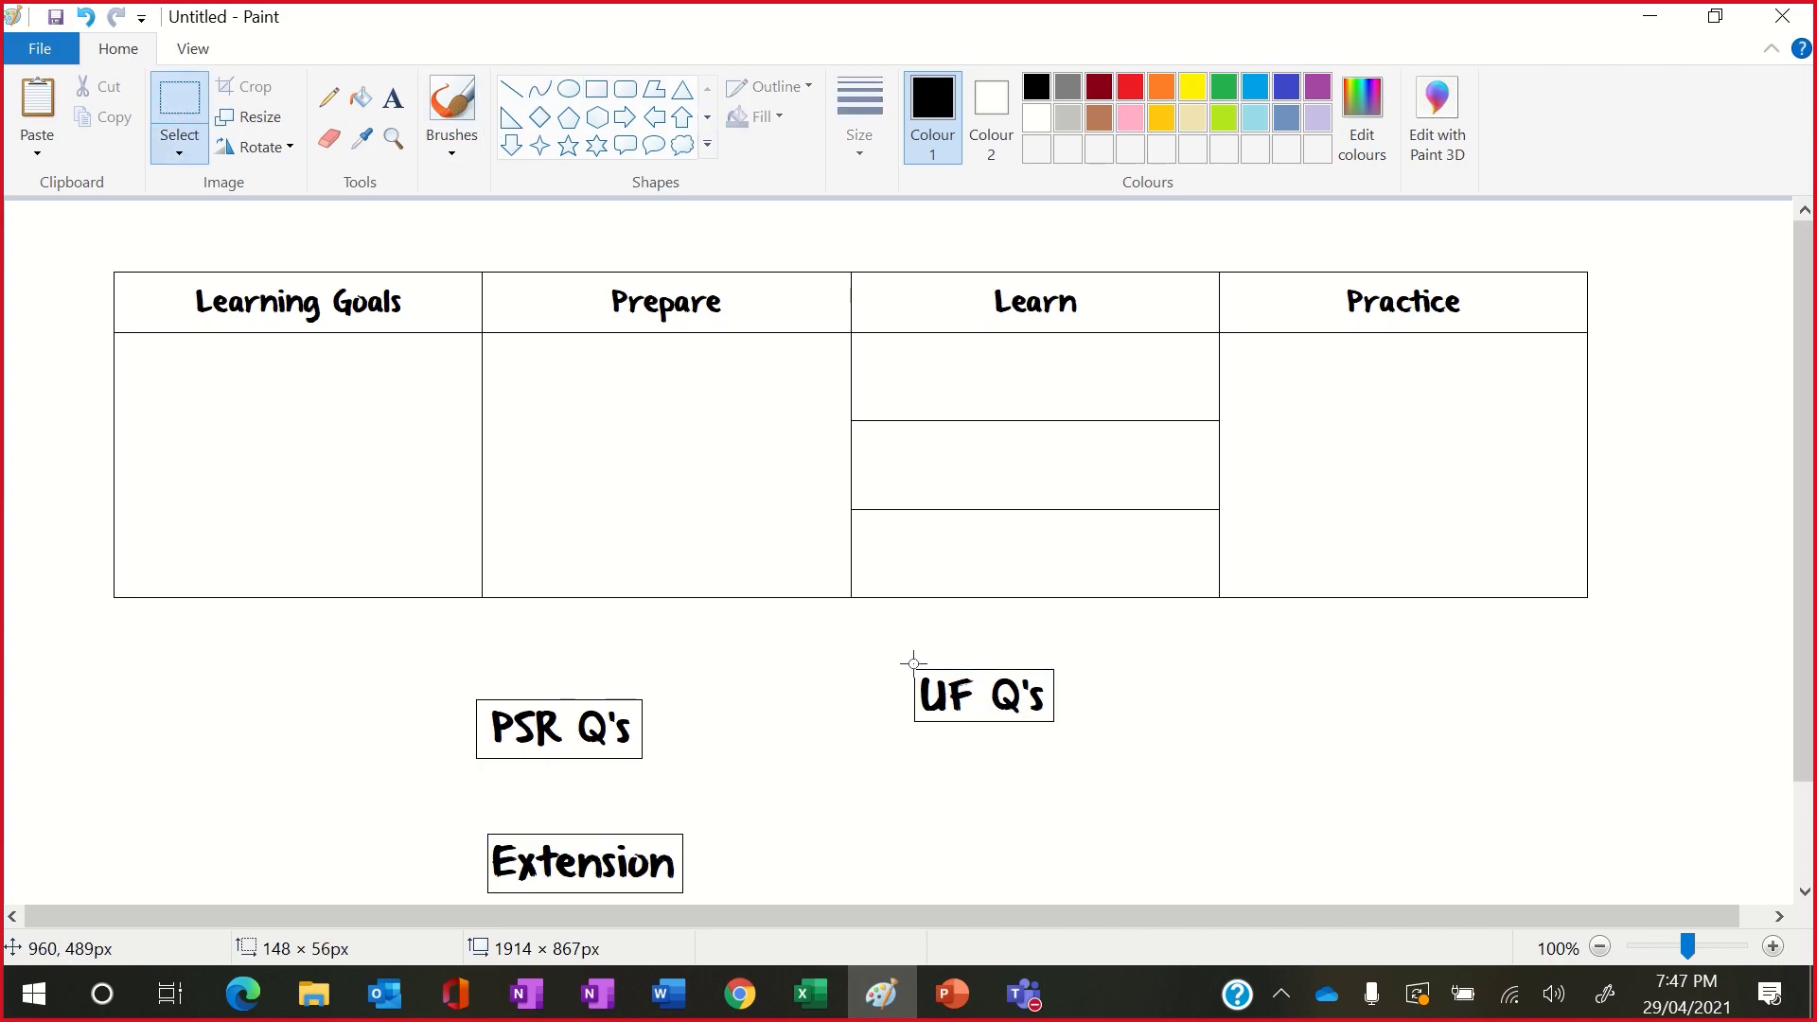
pyautogui.moveTo(908, 664); pyautogui.dragTo(1066, 728)
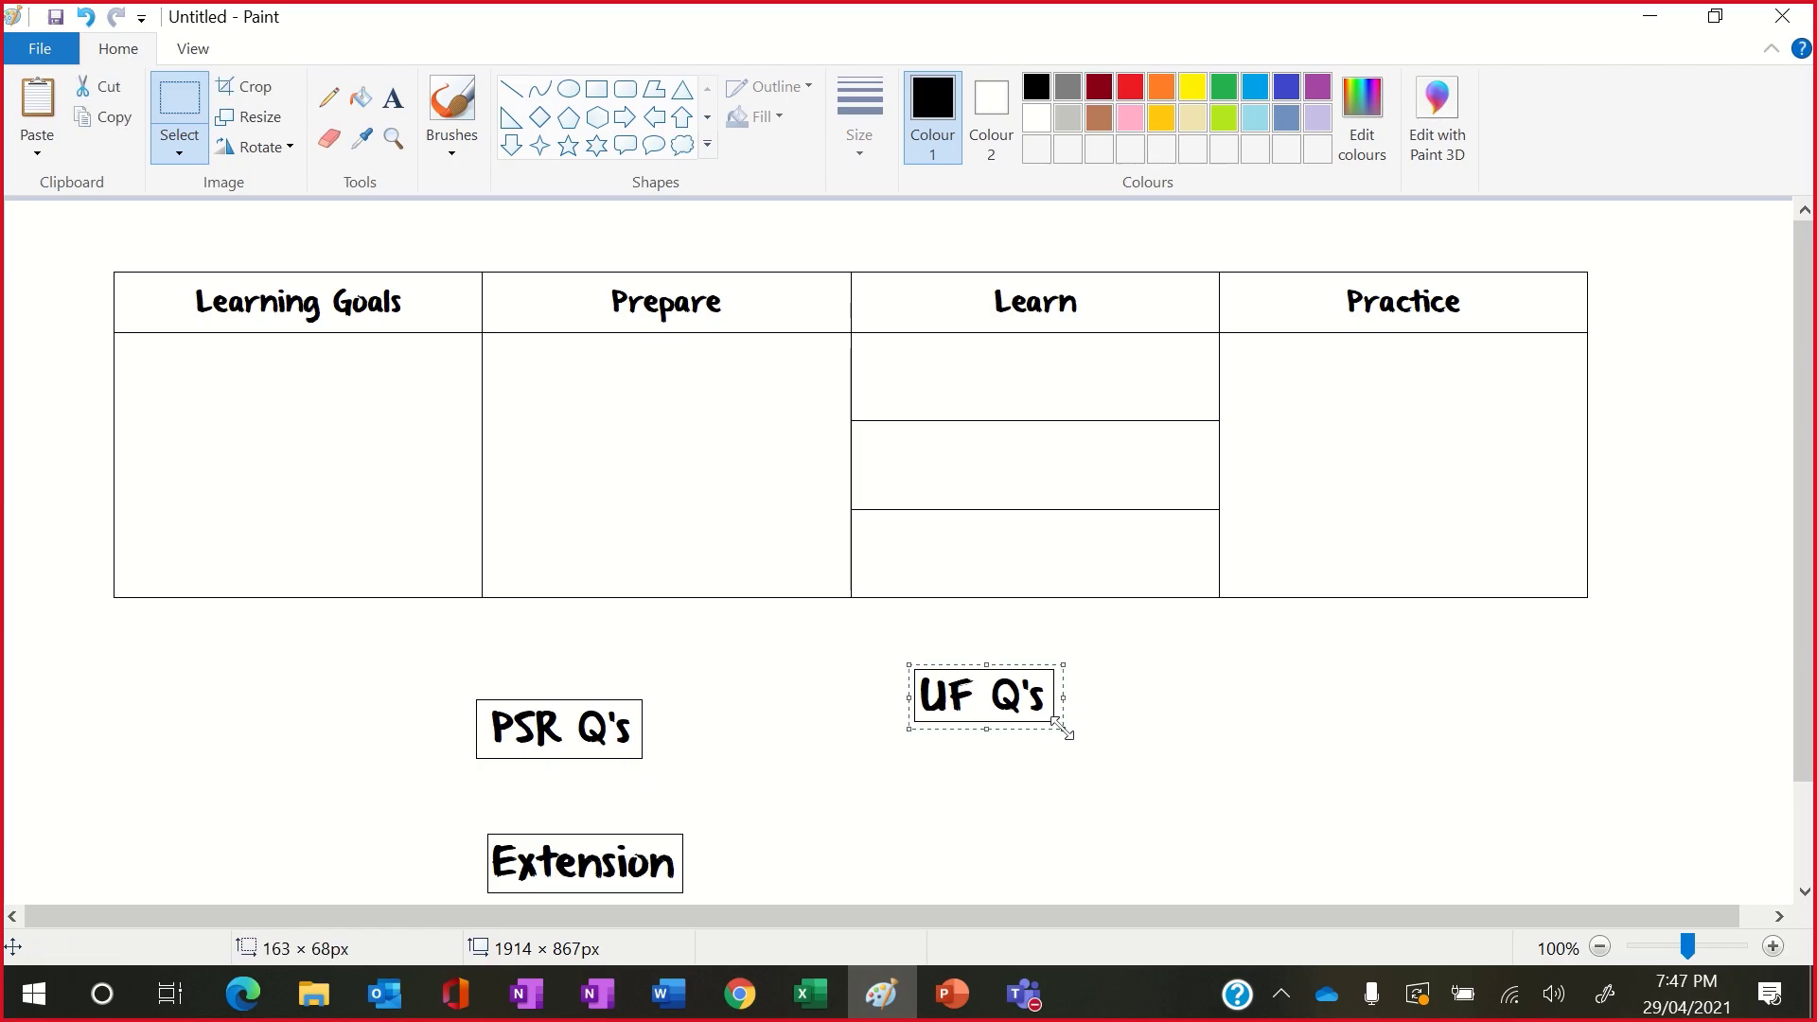
pyautogui.hotkey('alt', 'Tab')
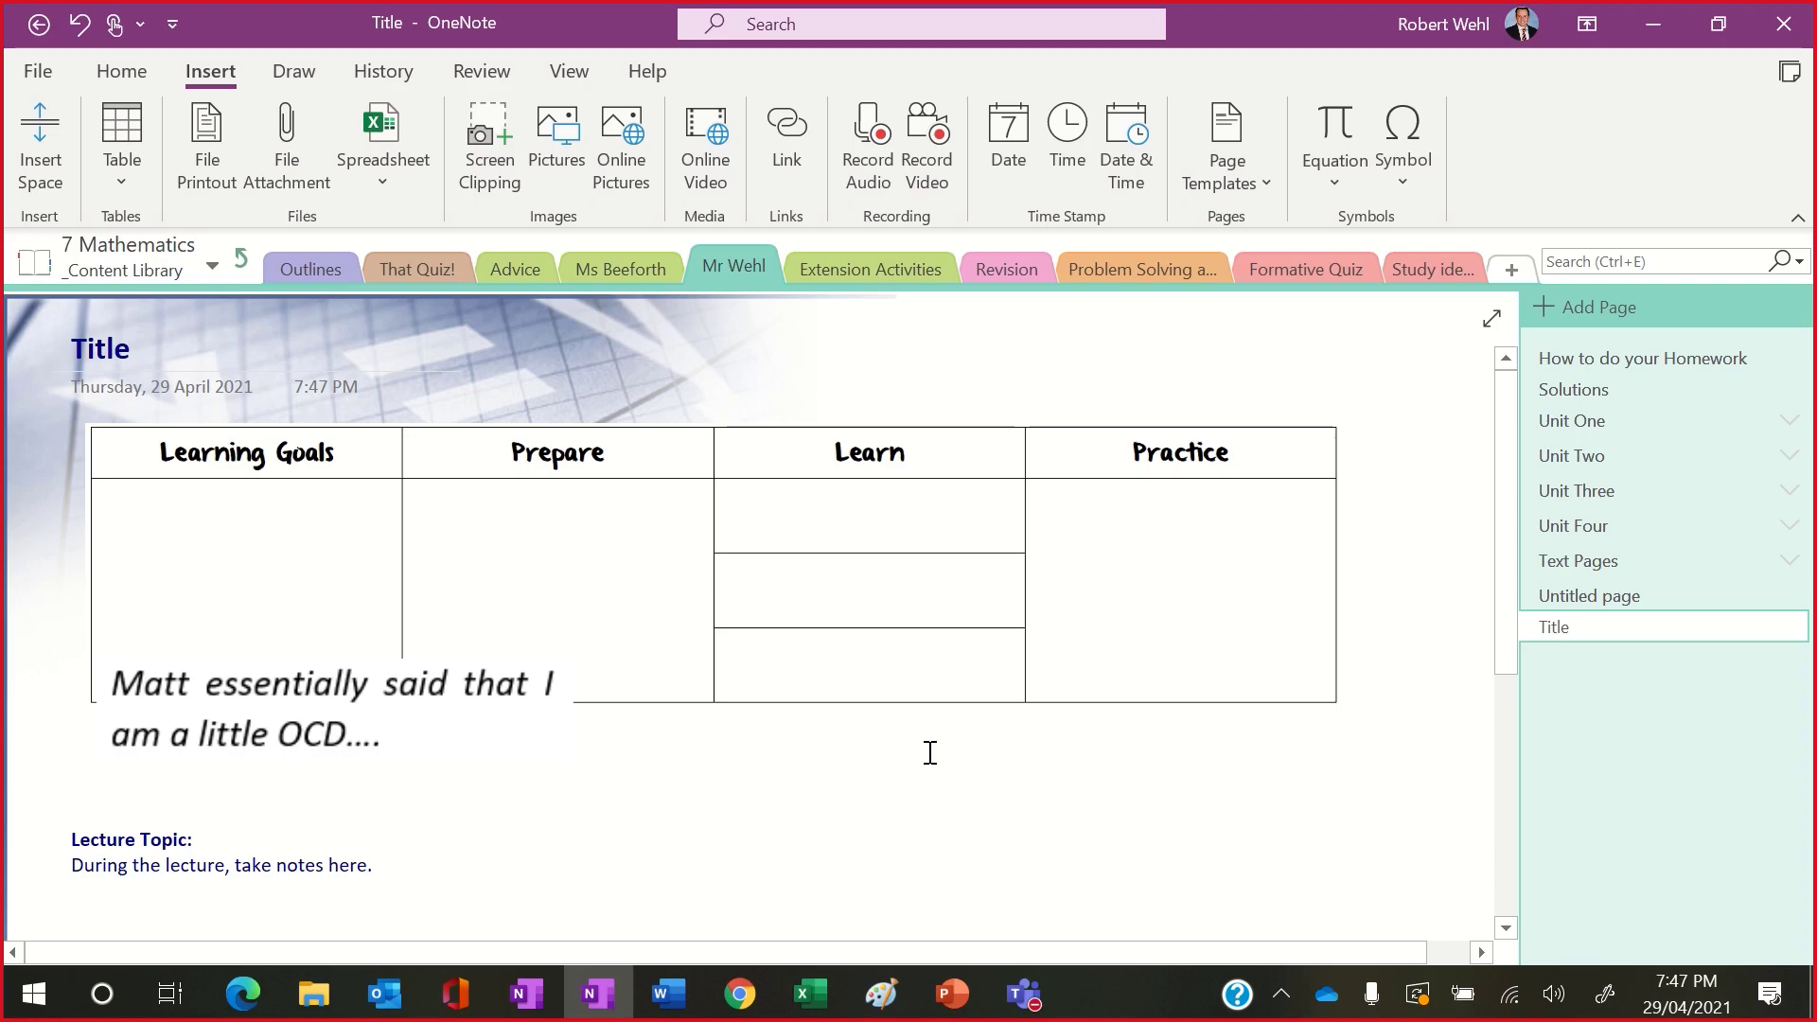
pyautogui.click(914, 783)
pyautogui.press('Return')
pyautogui.hotkey('ctrl', 'v')
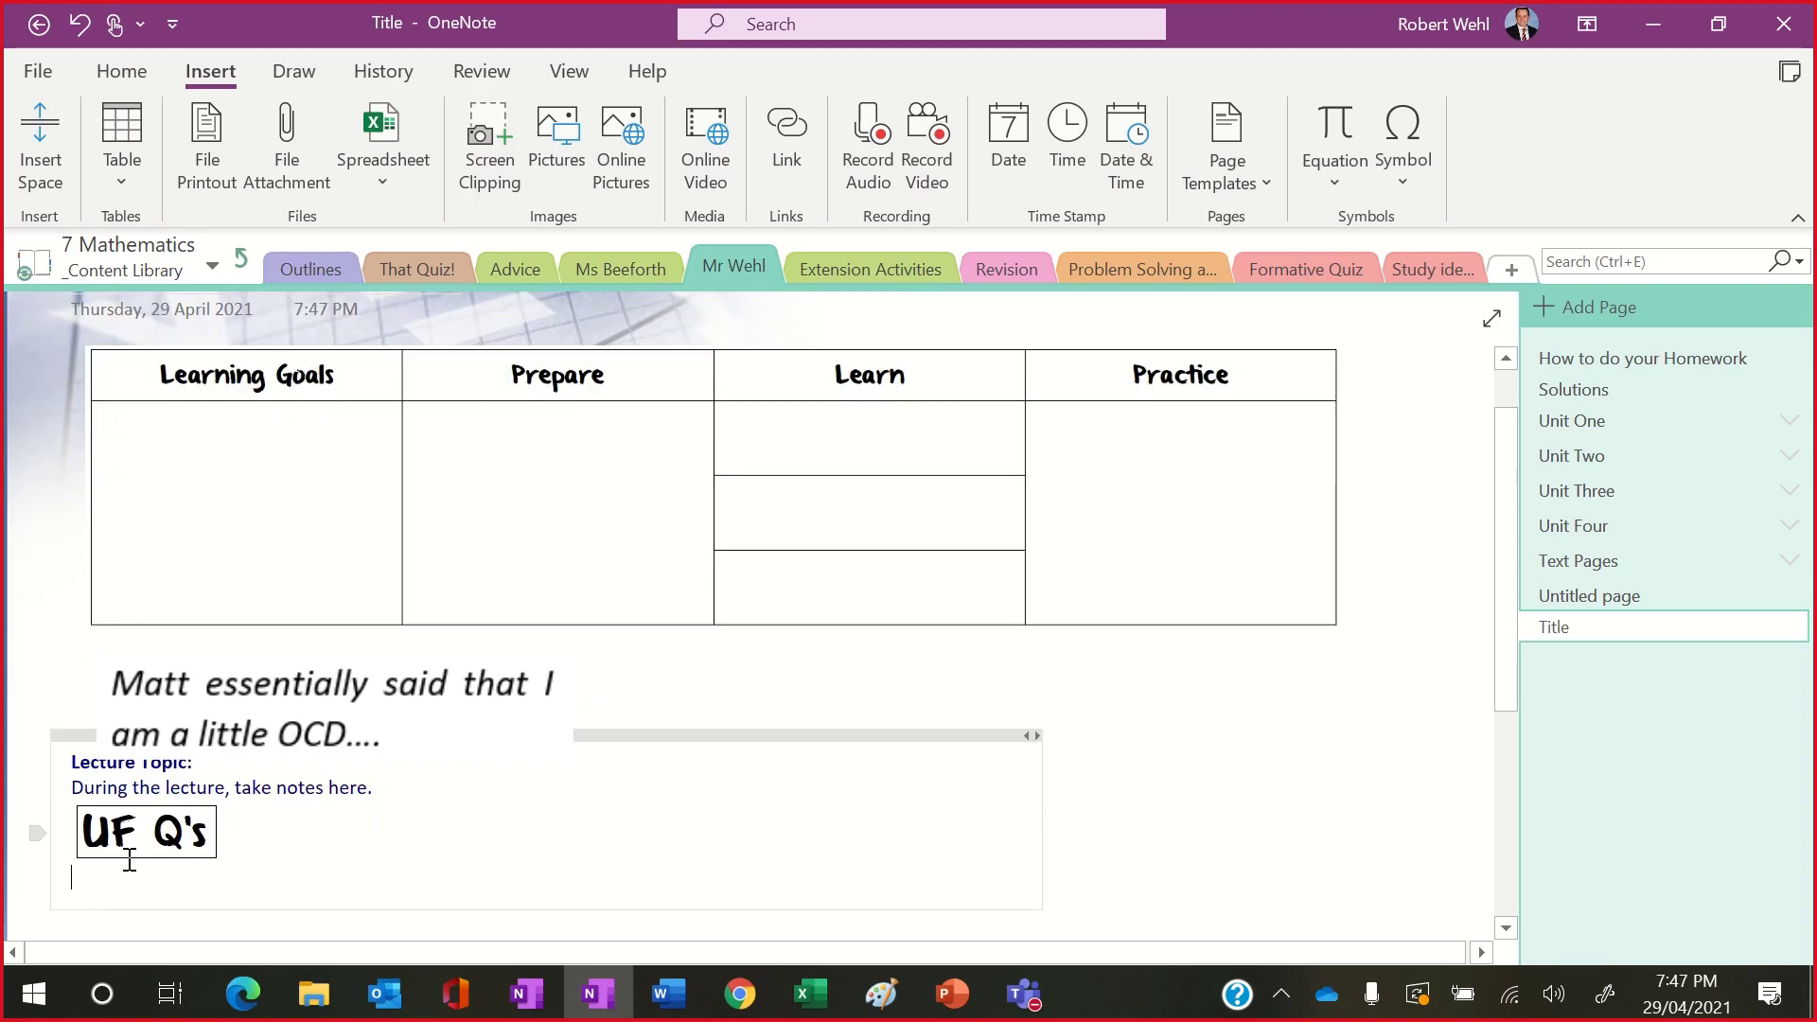
pyautogui.moveTo(154, 831); pyautogui.dragTo(983, 697)
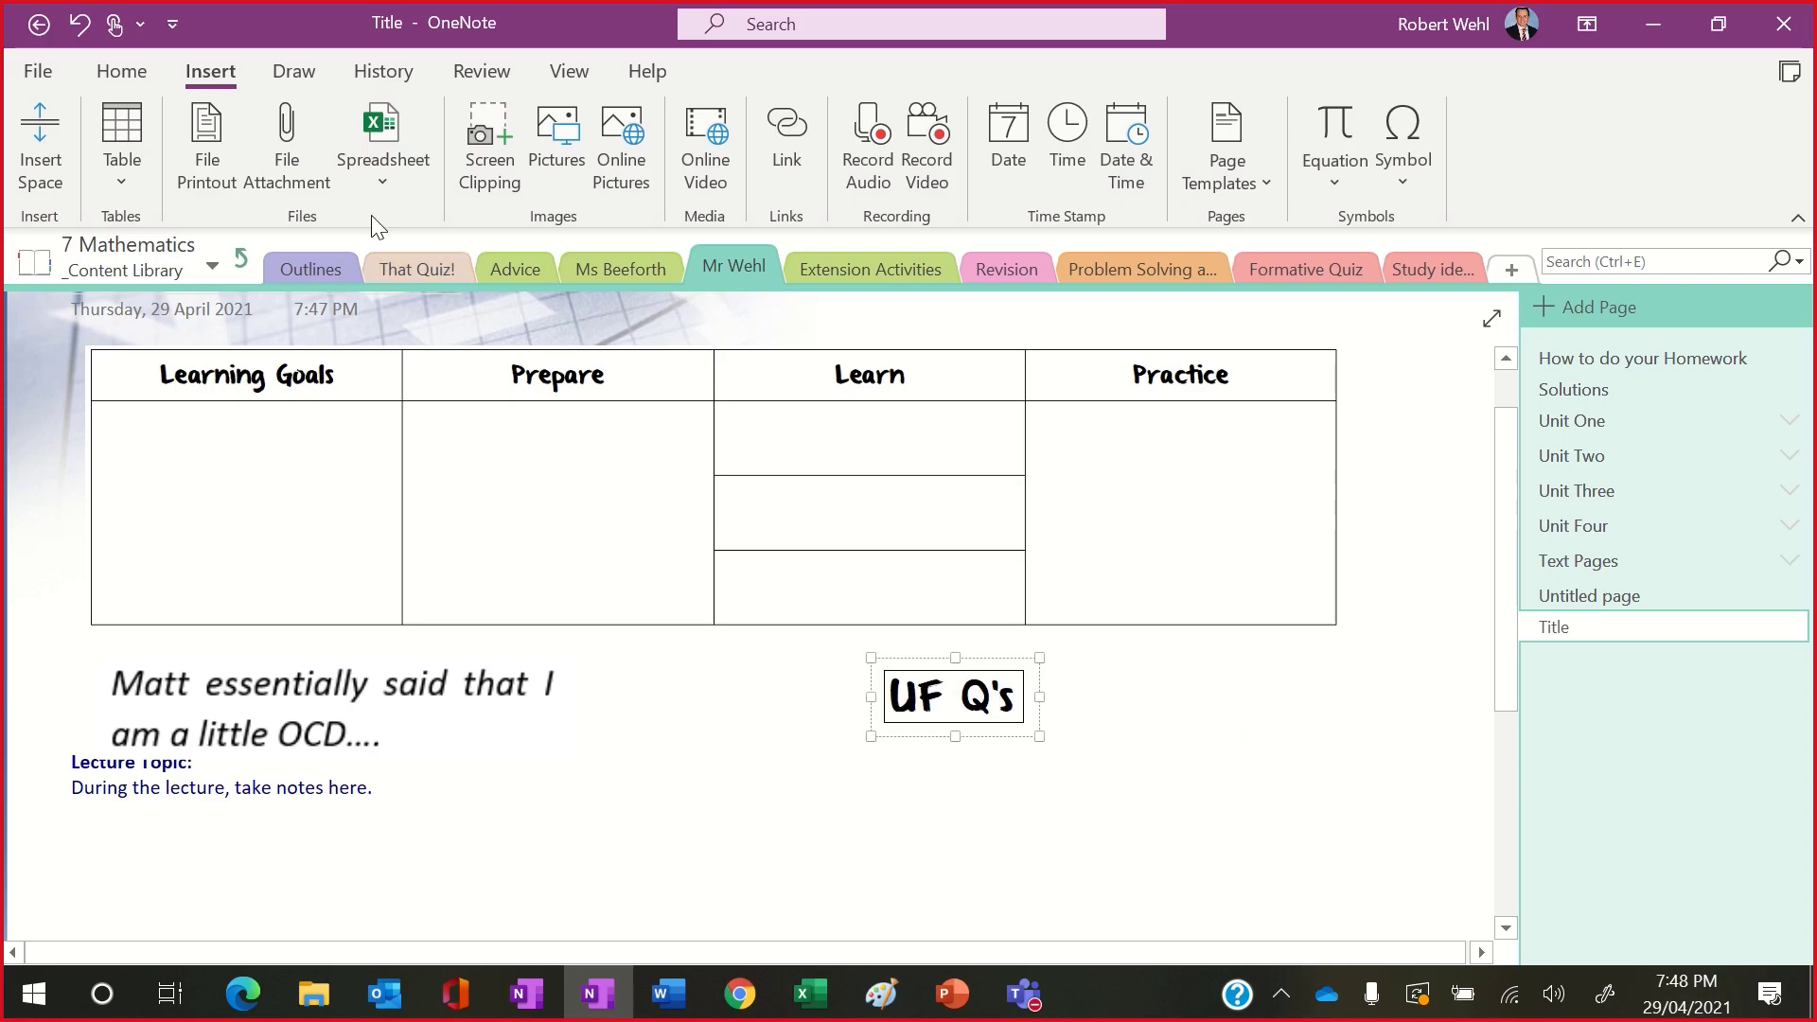
# Step: Move the UF Q's label into the first cell under the Learn heading, centred in the cell
pyautogui.click(304, 73)
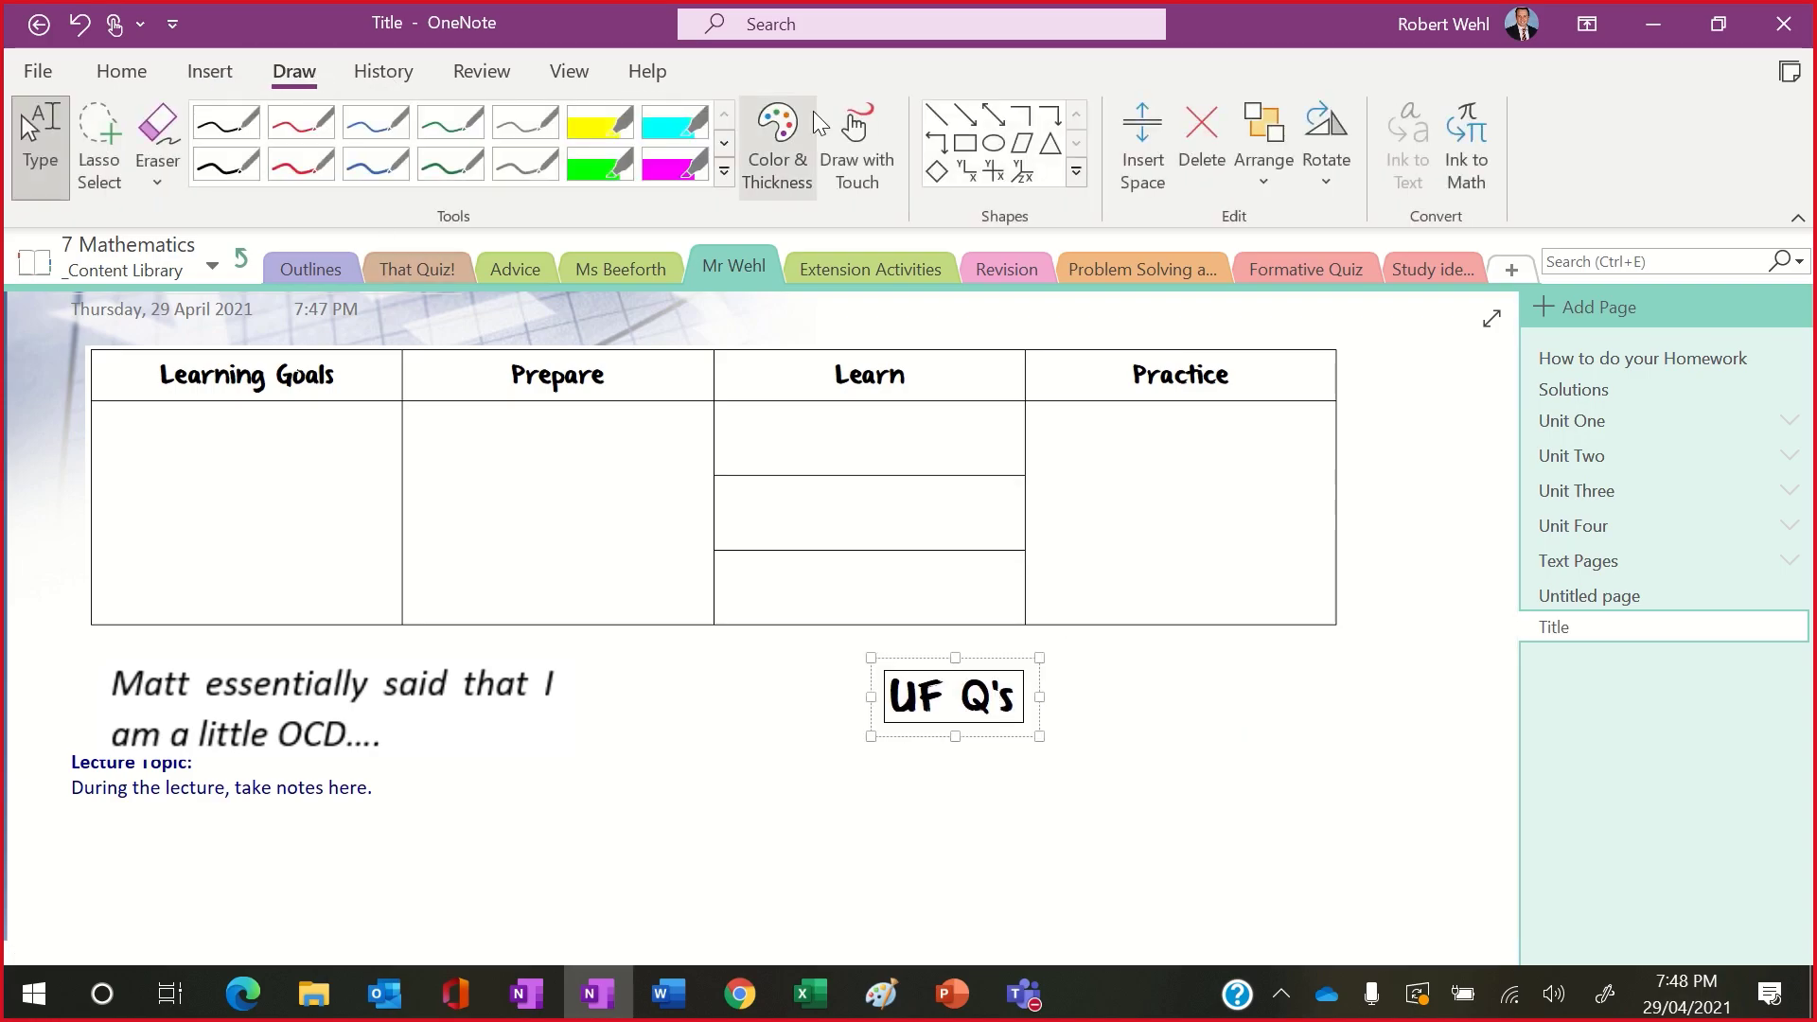
pyautogui.click(1076, 171)
pyautogui.click(1013, 409)
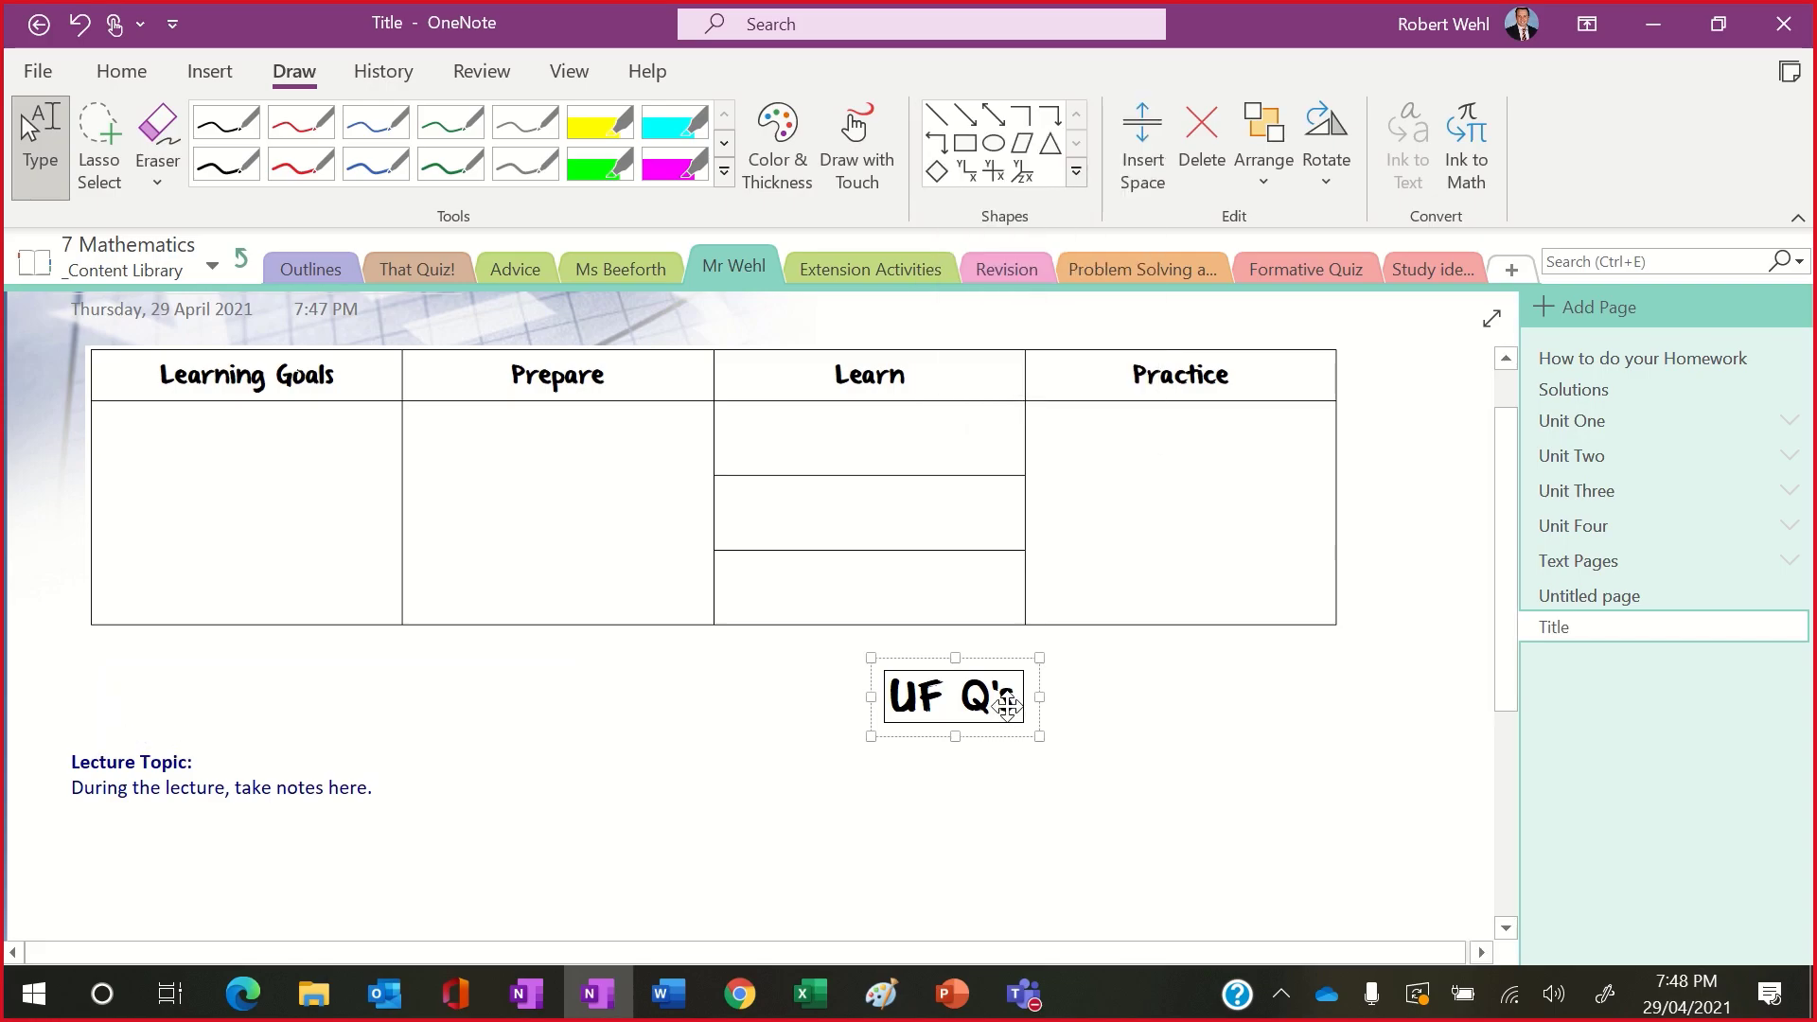
pyautogui.moveTo(1011, 702); pyautogui.dragTo(1022, 749)
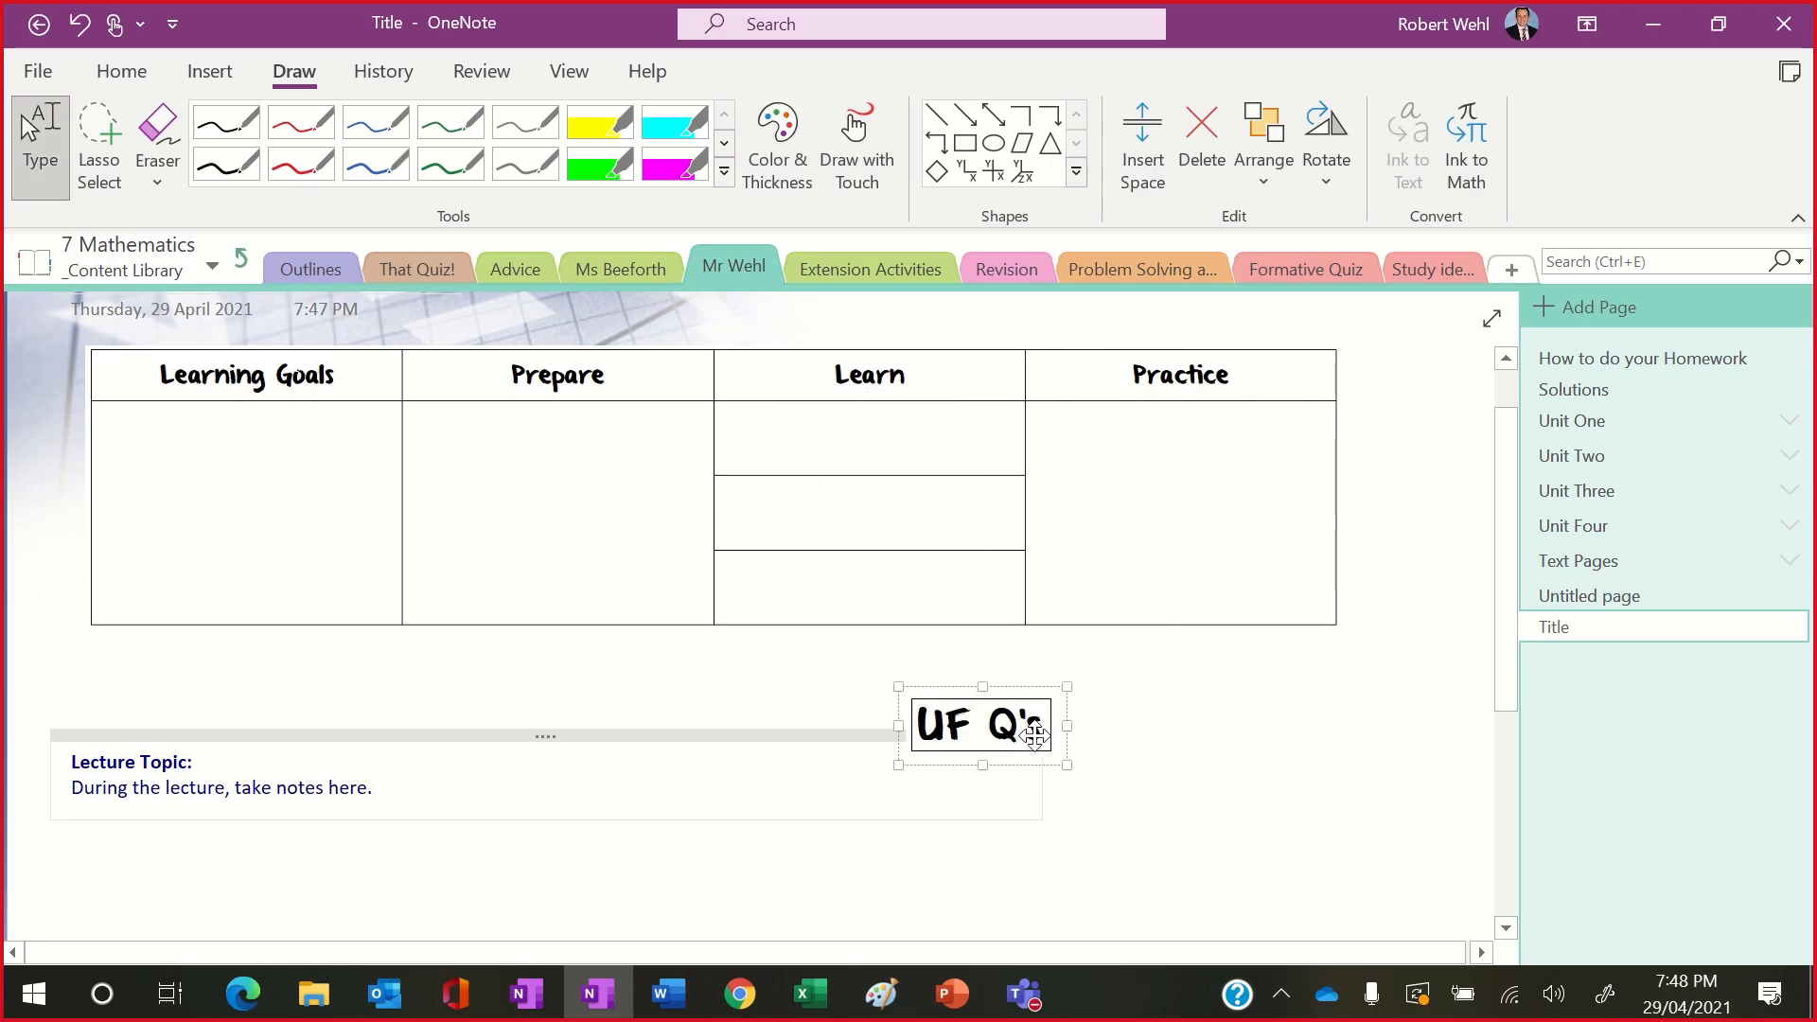
pyautogui.click(1076, 172)
pyautogui.click(994, 414)
pyautogui.moveTo(1026, 728); pyautogui.dragTo(922, 441)
pyautogui.click(1222, 707)
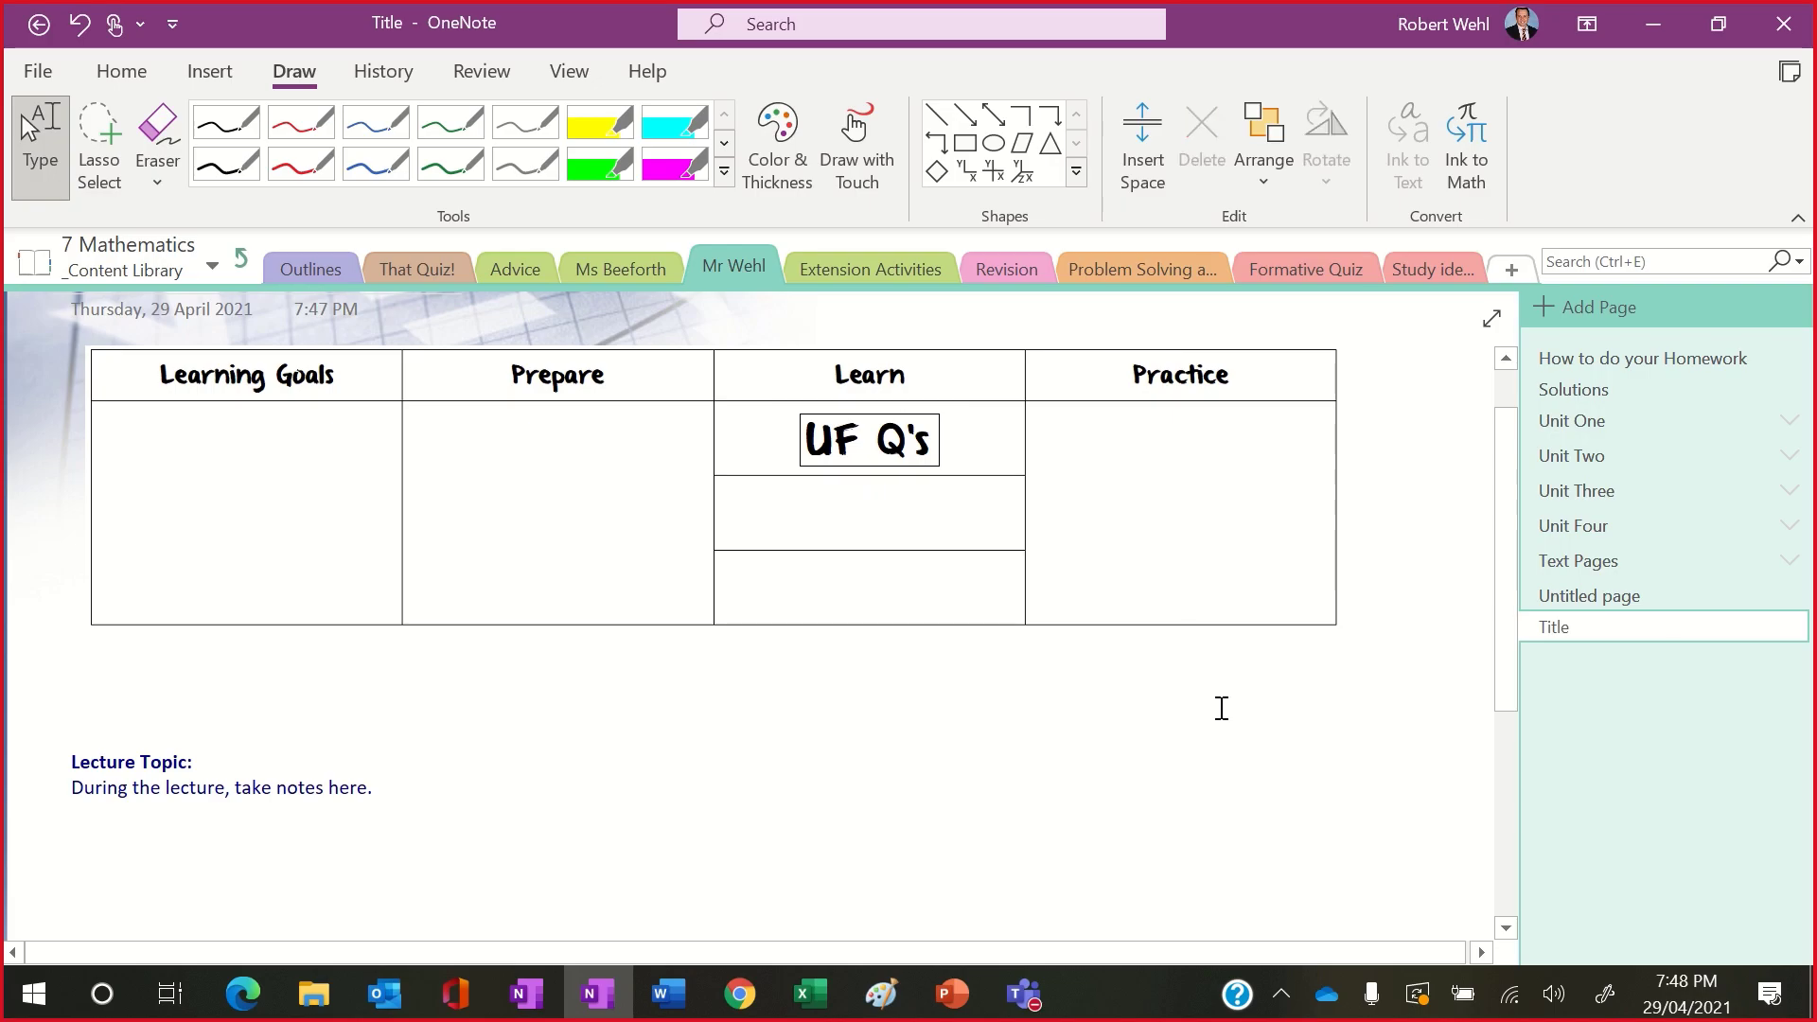
# Step: Switch to Paint and copy the boxed PSR Q's label
pyautogui.hotkey('alt', 'Tab')
pyautogui.press('Tab')
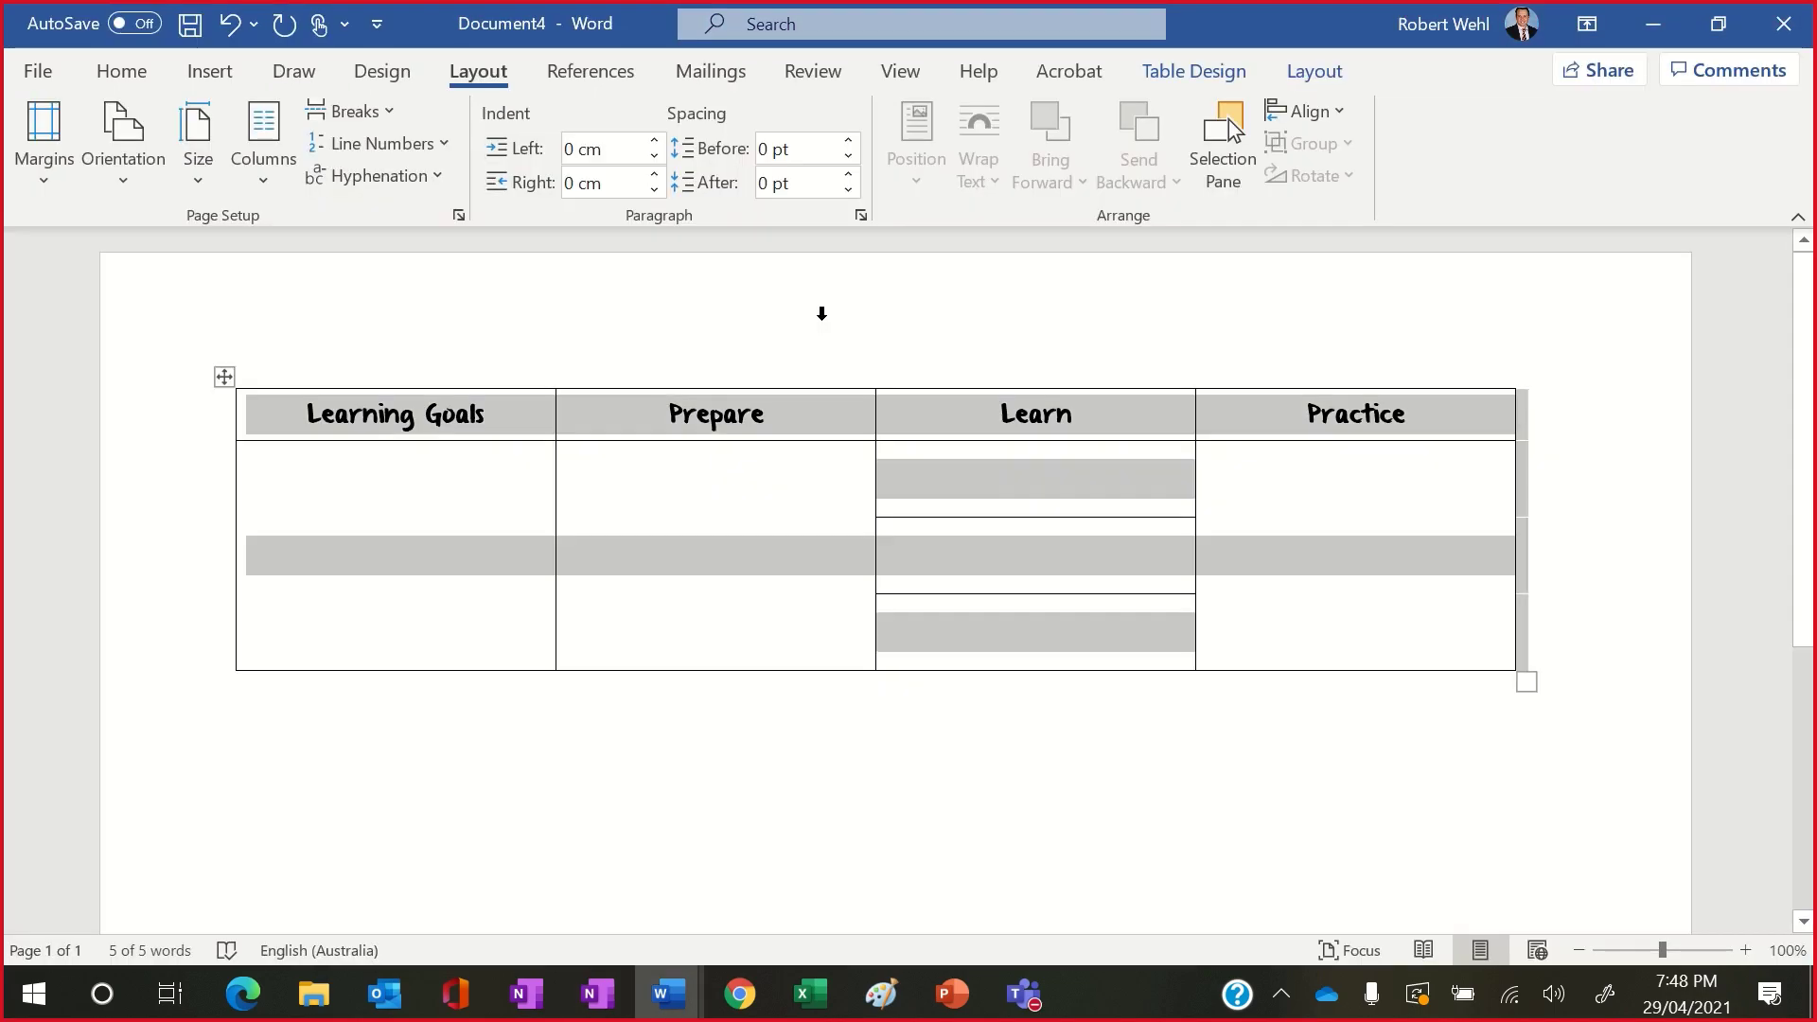
pyautogui.hotkey('alt', 'Tab')
pyautogui.press('Tab')
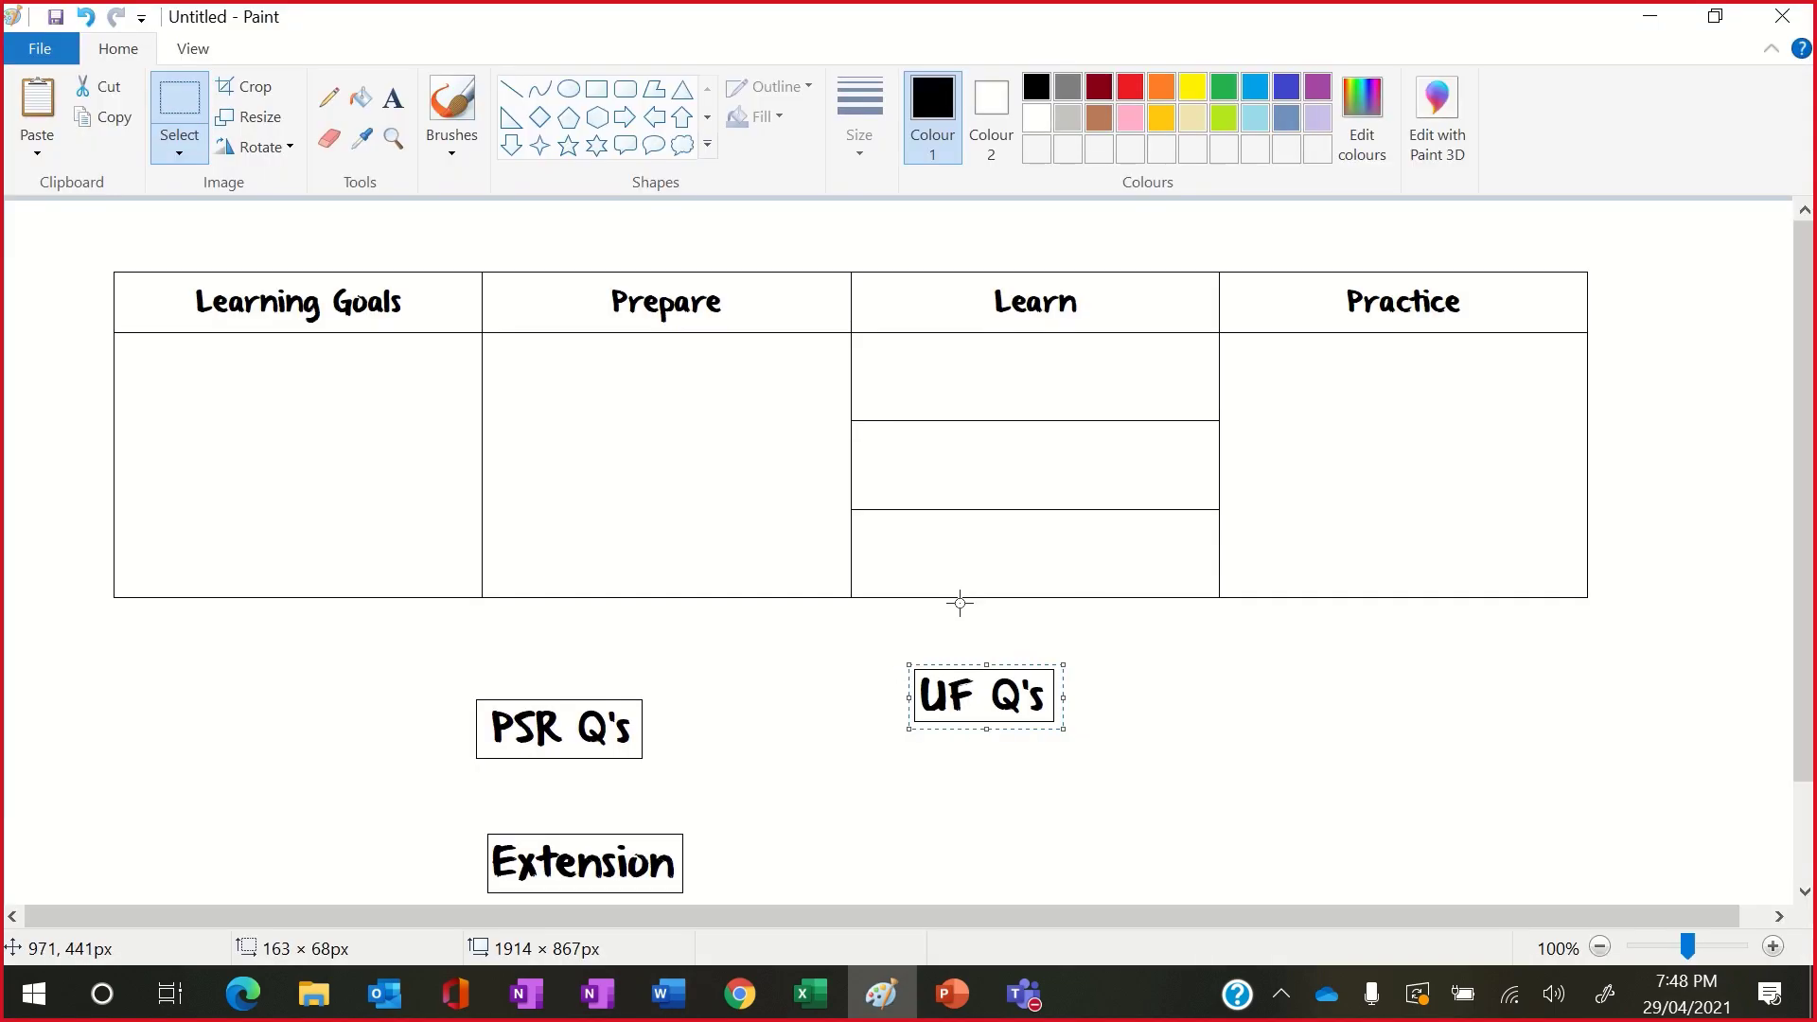
pyautogui.moveTo(471, 696); pyautogui.dragTo(650, 763)
pyautogui.hotkey('alt', 'Tab')
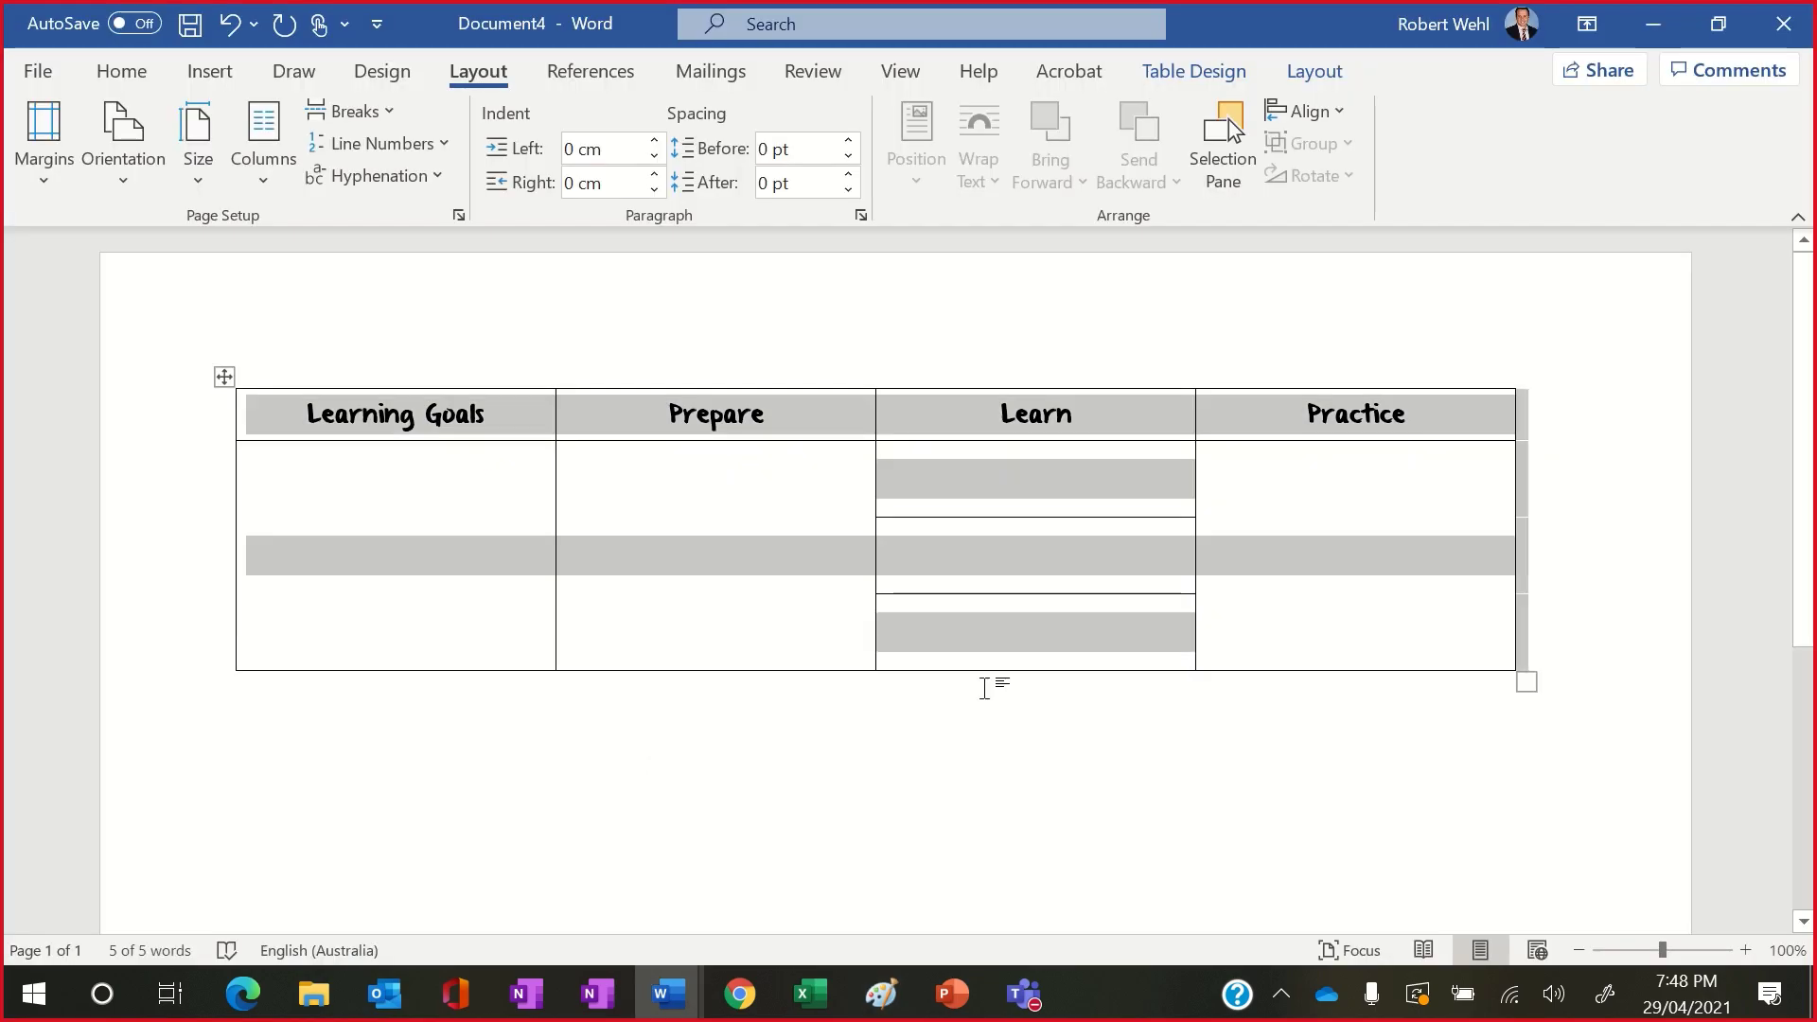
# Step: Switch to OneNote, paste the PSR Q's label and place it in the second cell under the Learn heading
pyautogui.hotkey('alt', 'Tab')
pyautogui.press('Tab')
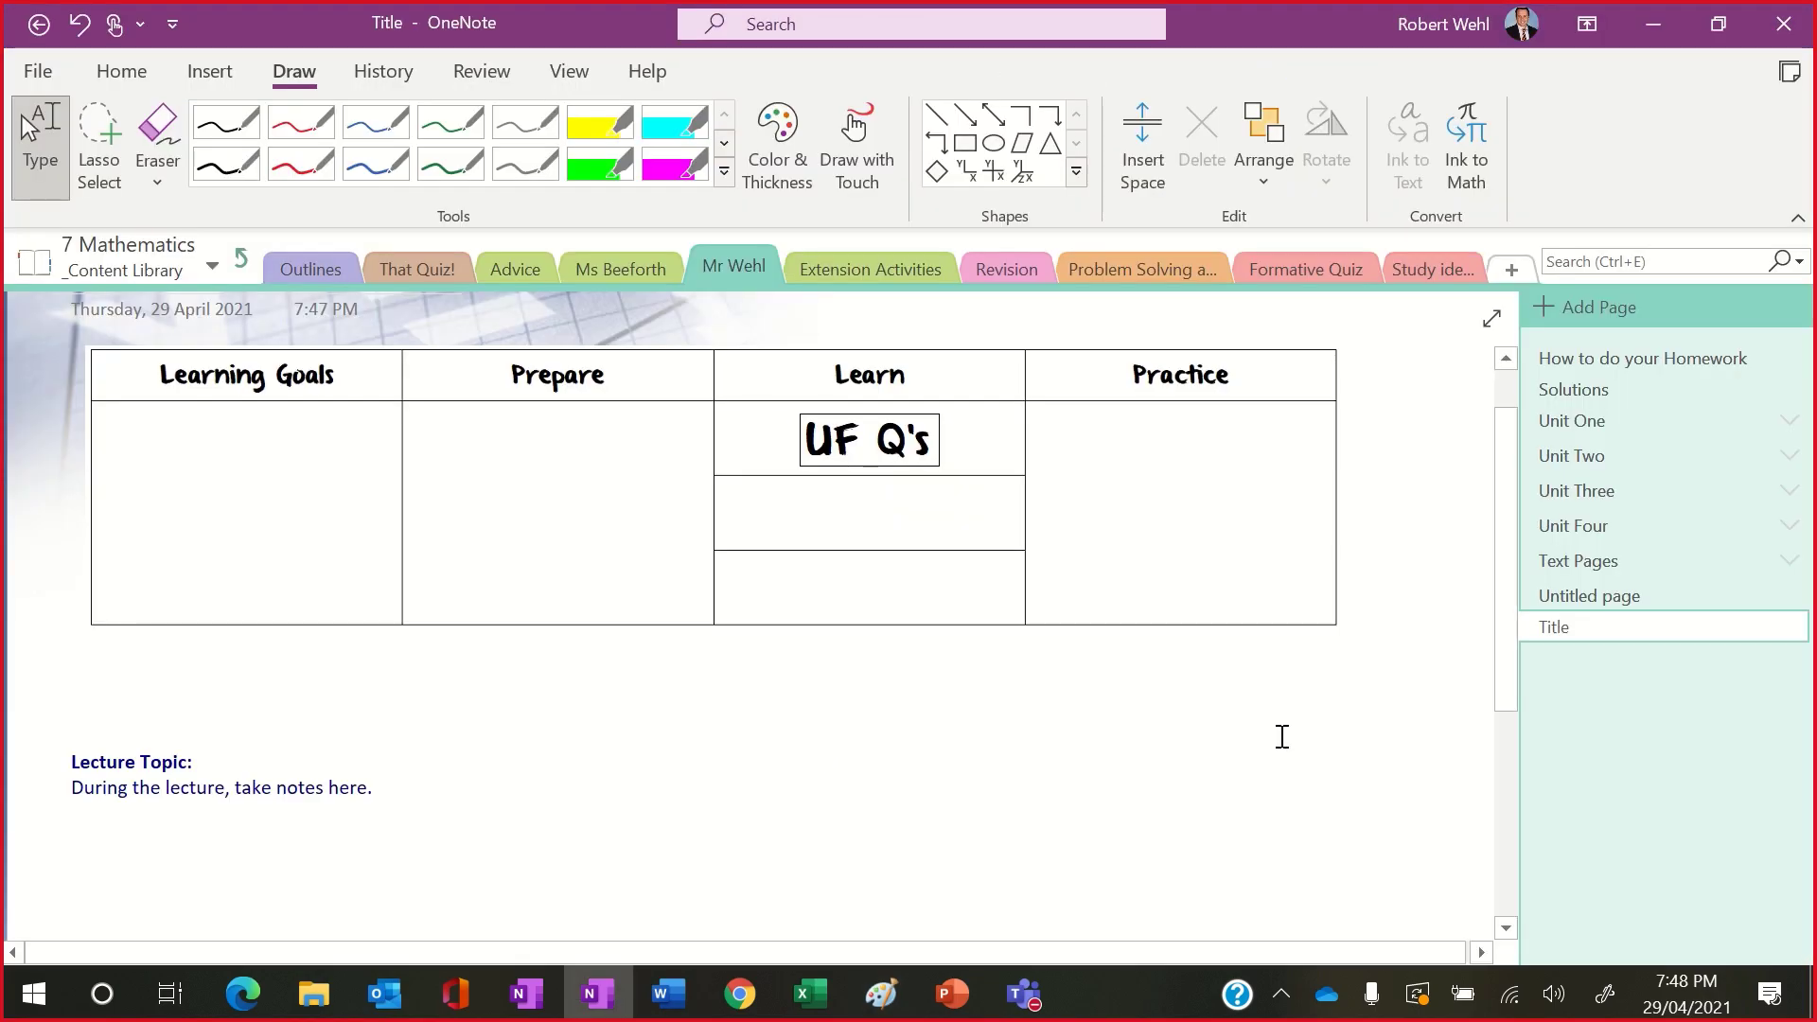
pyautogui.click(1282, 736)
pyautogui.hotkey('ctrl', 'v')
pyautogui.click(1334, 762)
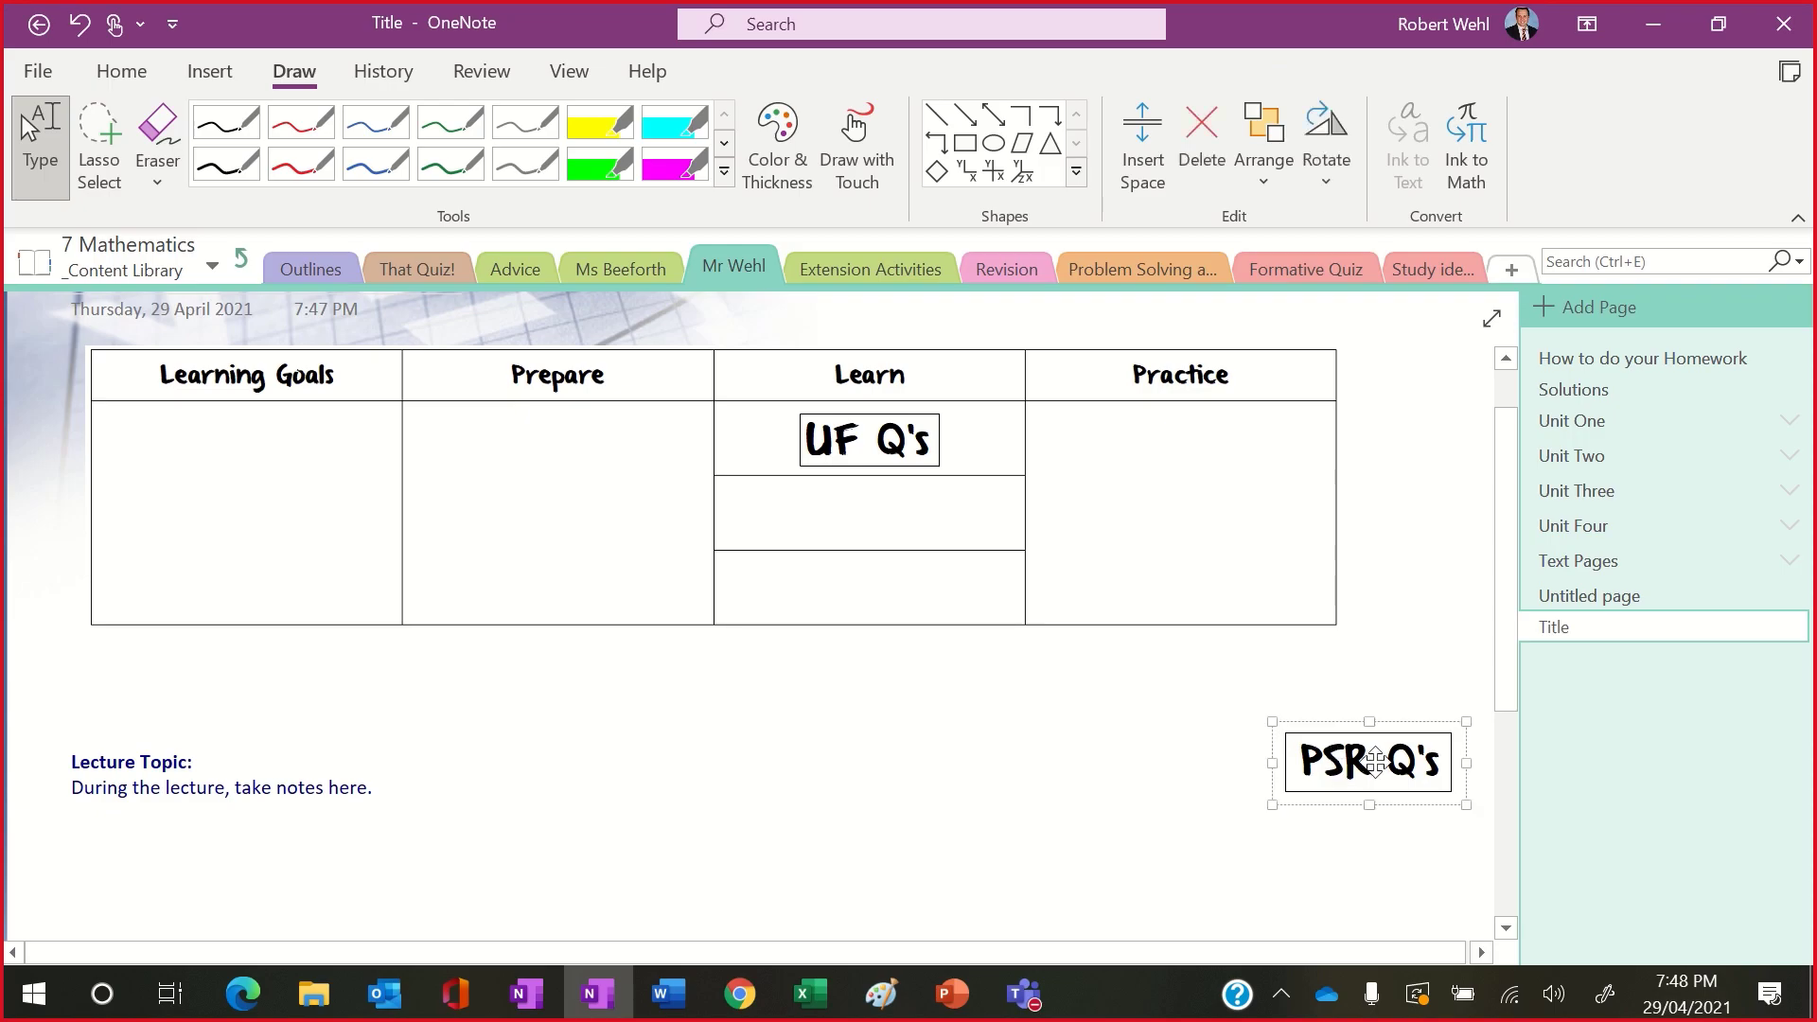
pyautogui.moveTo(1374, 761); pyautogui.dragTo(882, 513)
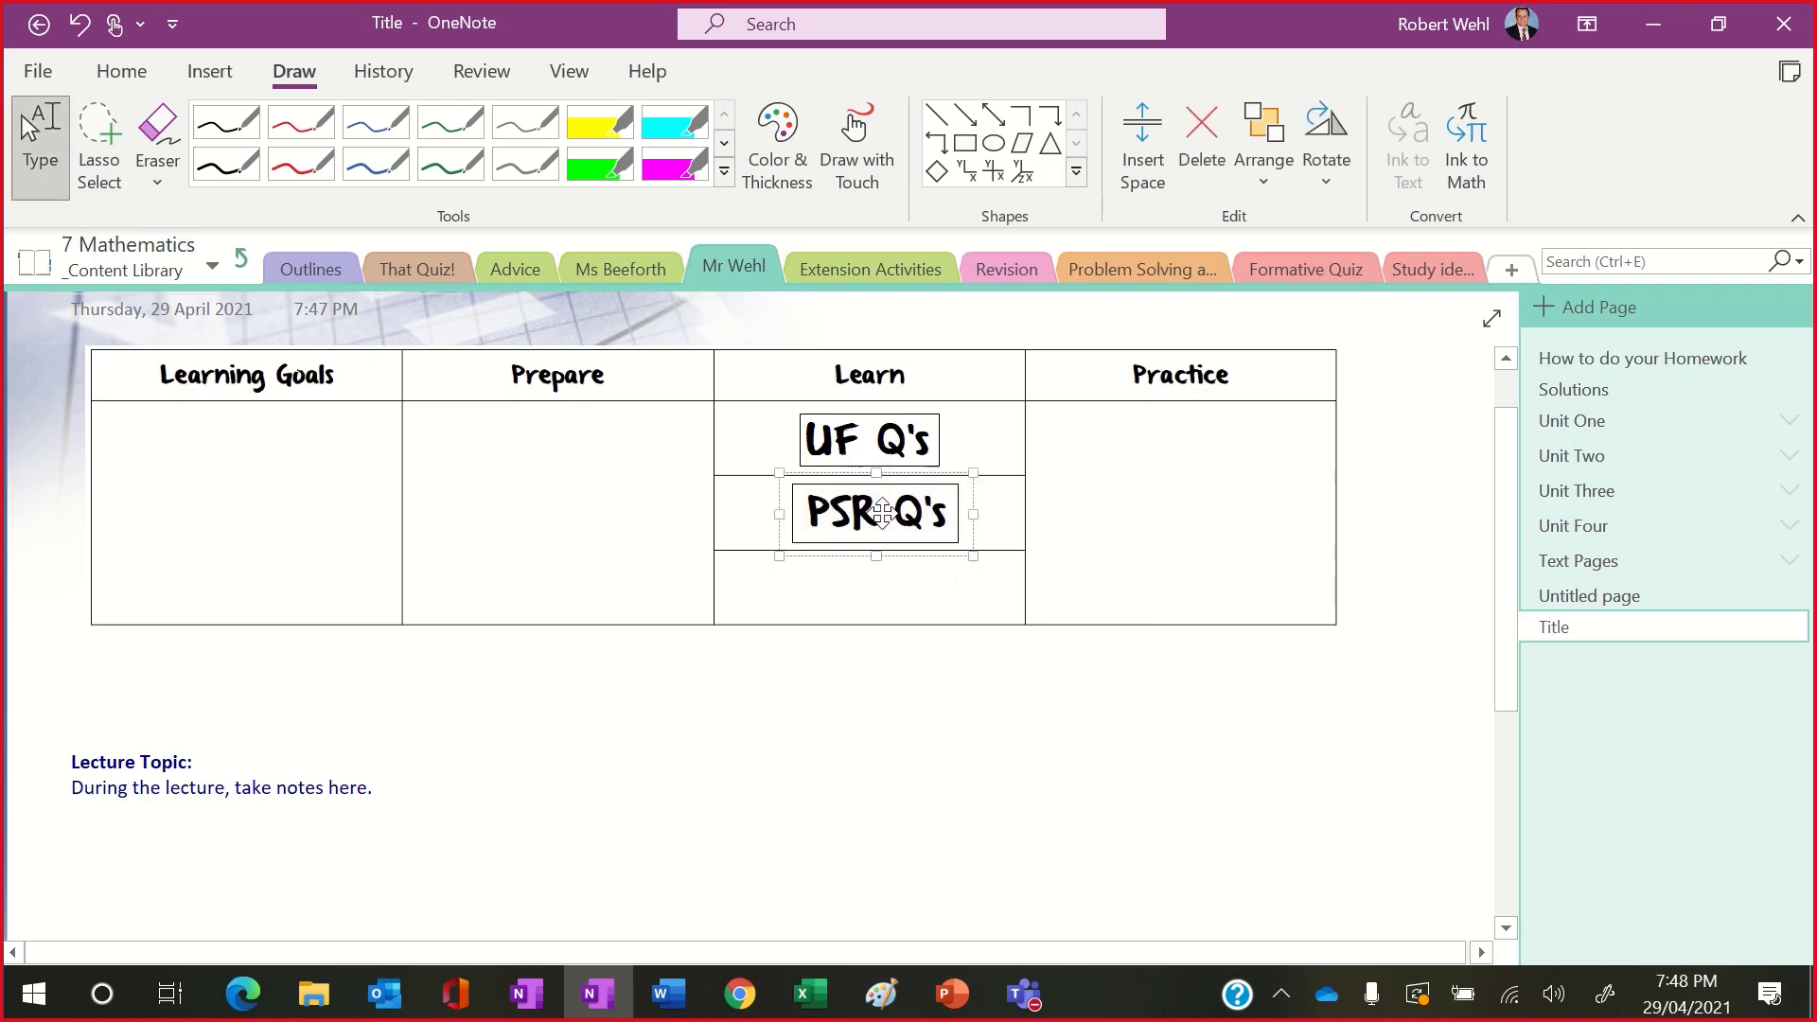
pyautogui.click(1253, 735)
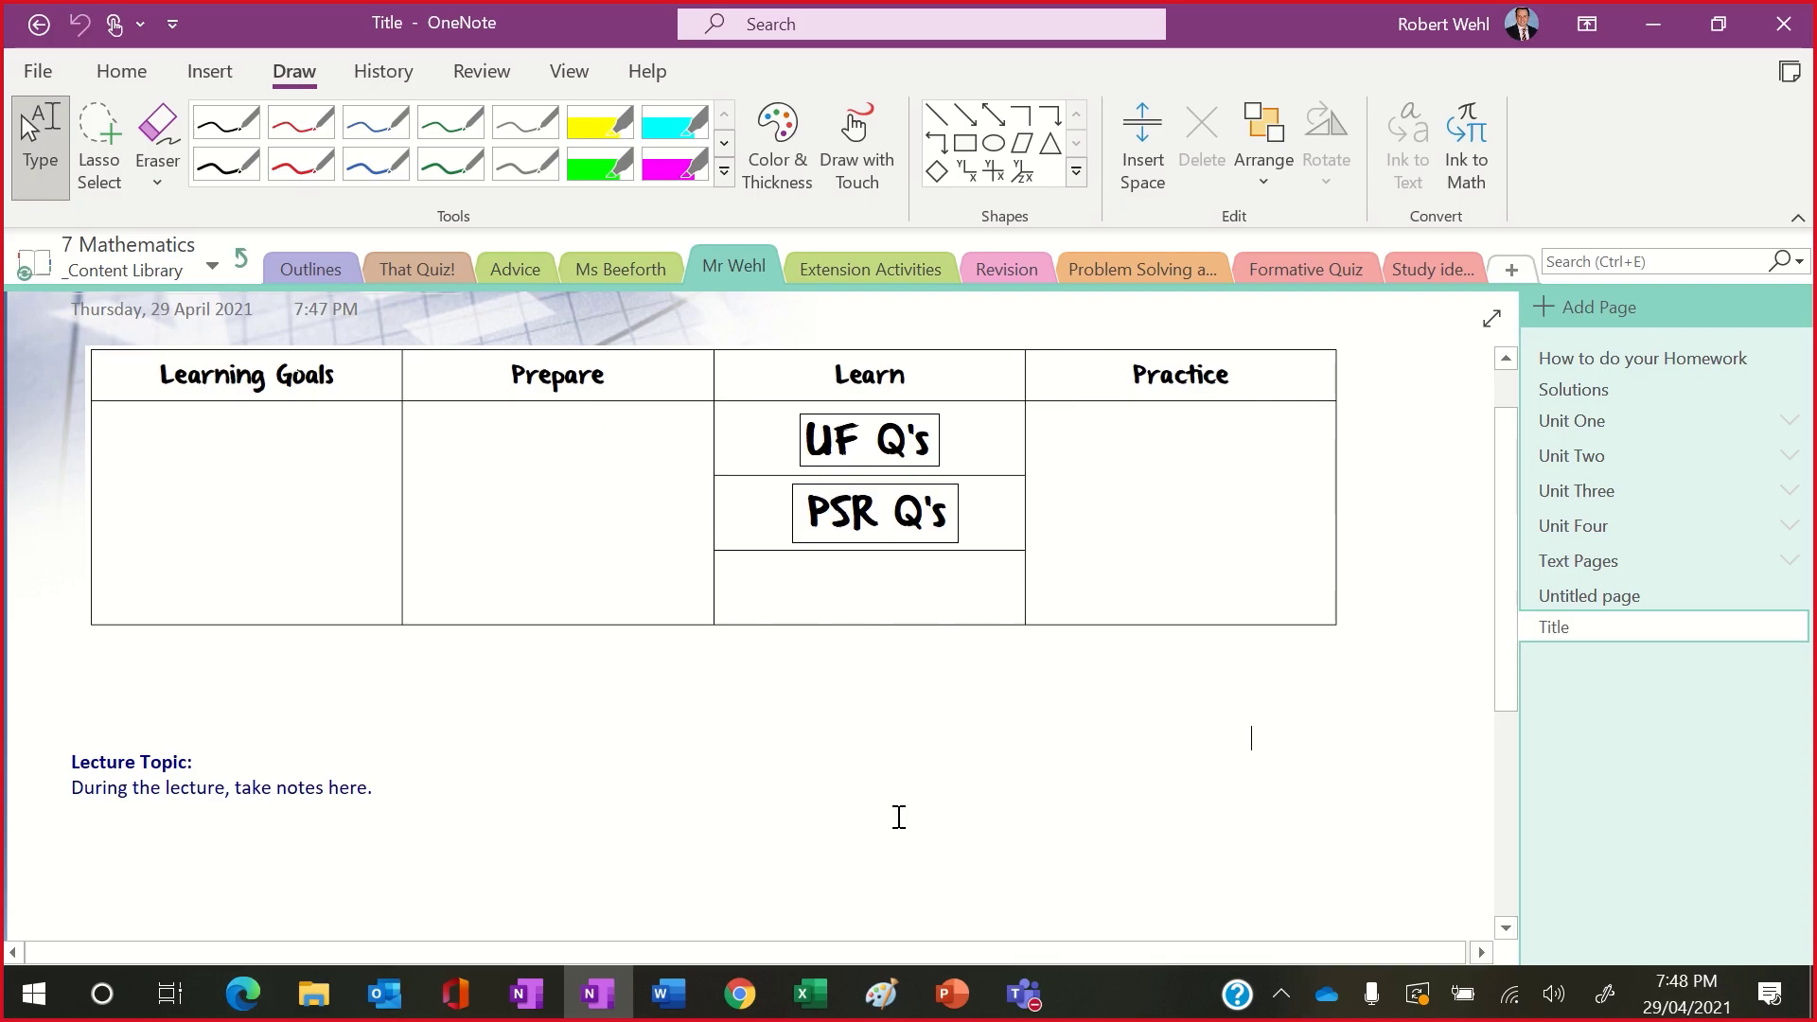
# Step: Switch to Paint and add the text "Intro" and "Video" on two lines below the table's Practice column
pyautogui.hotkey('alt', 'Tab')
pyautogui.hotkey('alt', 'Tab')
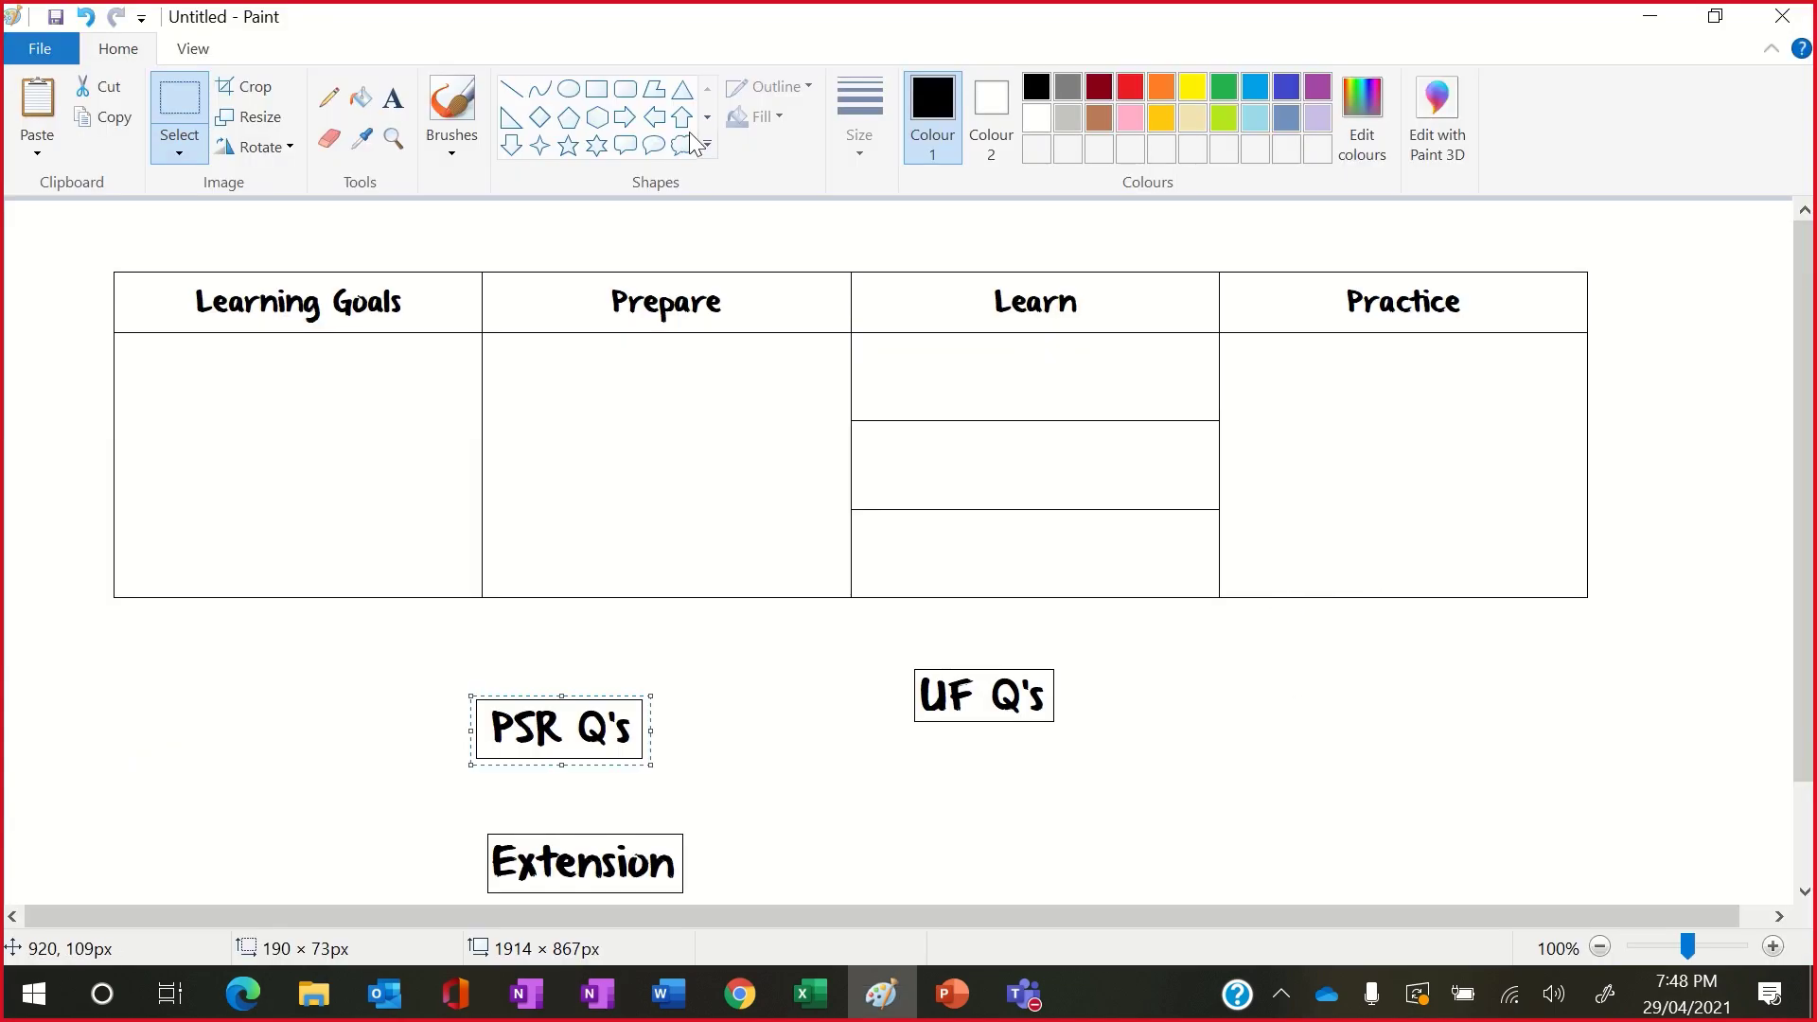
pyautogui.click(394, 98)
pyautogui.click(1355, 615)
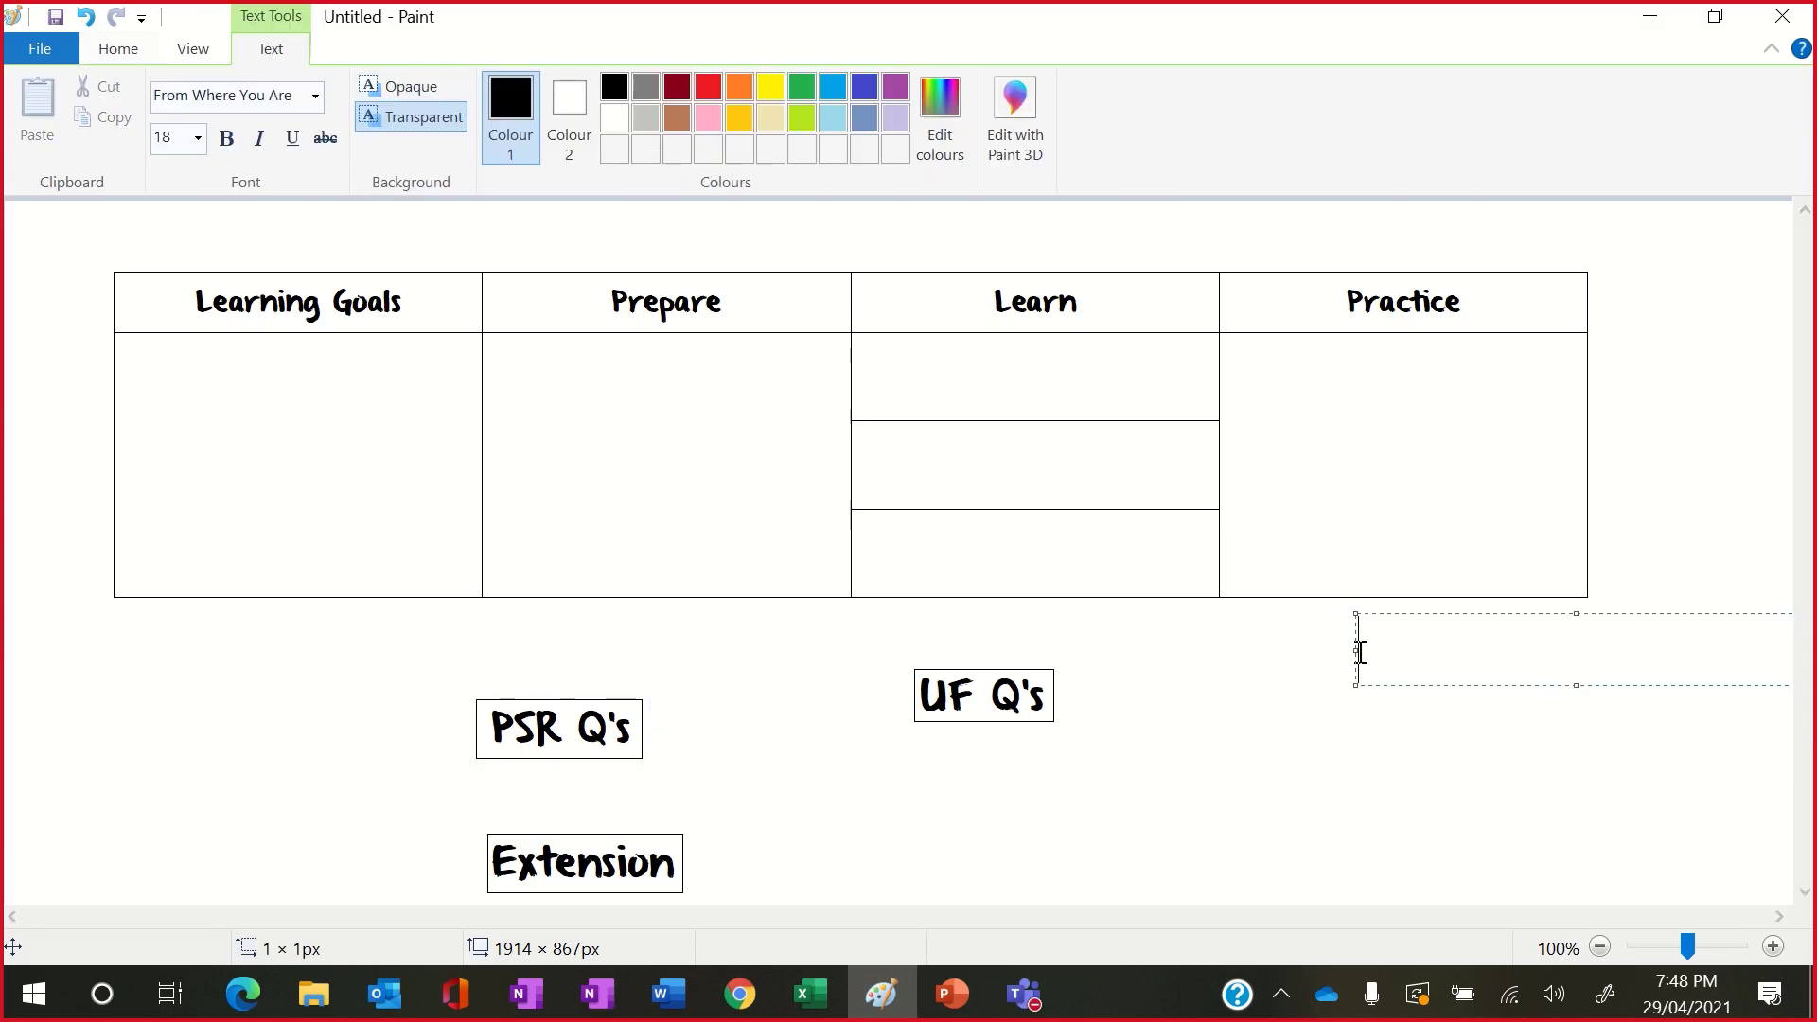
pyautogui.write('Intro')
pyautogui.press('Return')
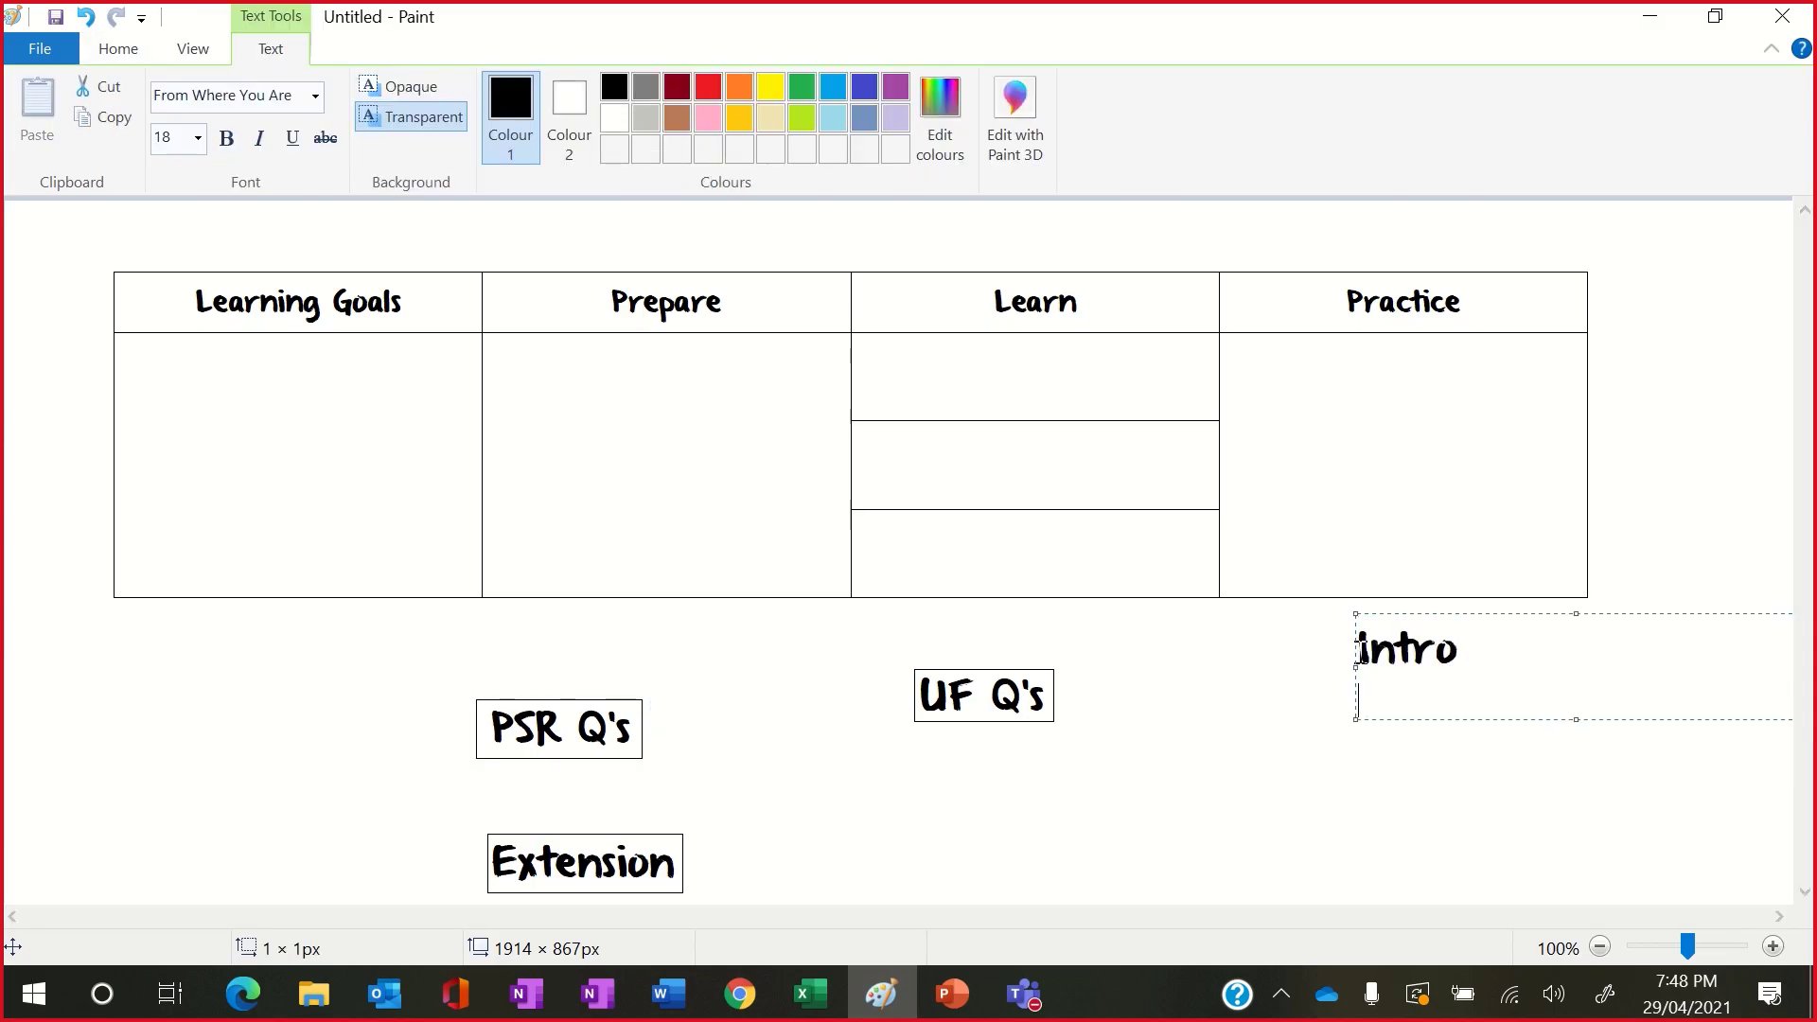
pyautogui.write('Video')
pyautogui.press('Return')
pyautogui.press('Return')
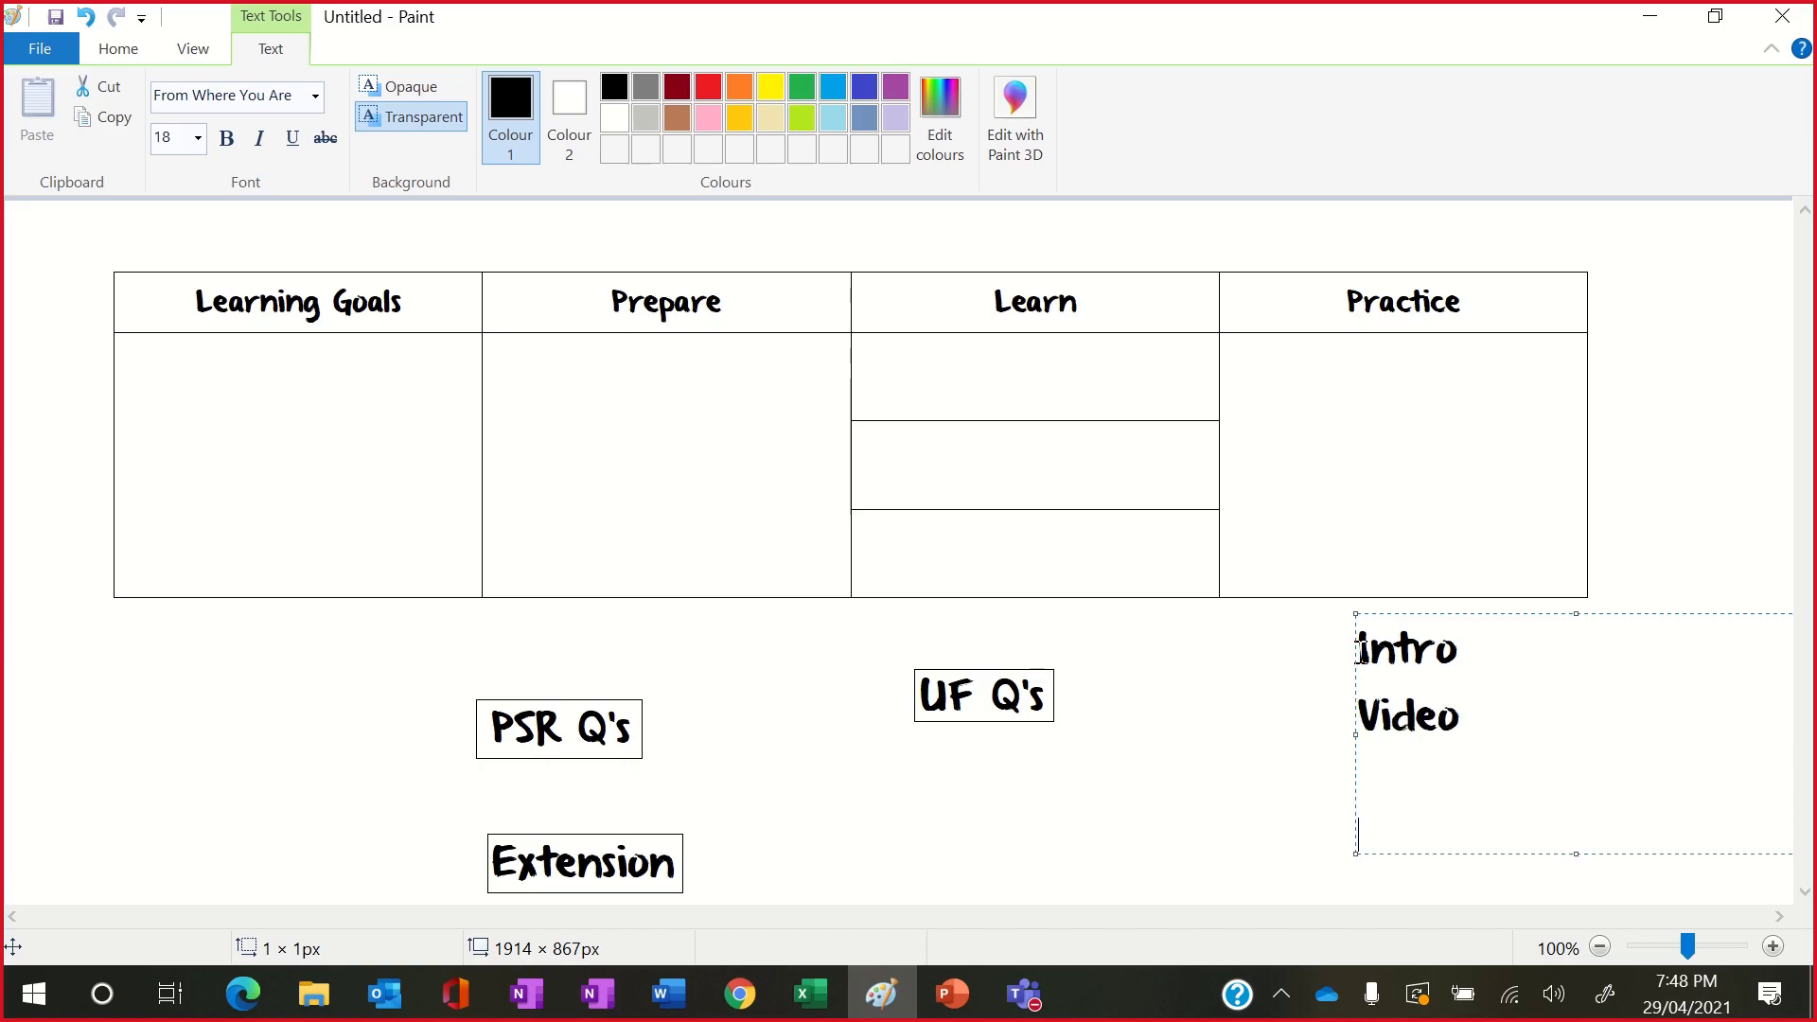
pyautogui.click(1269, 713)
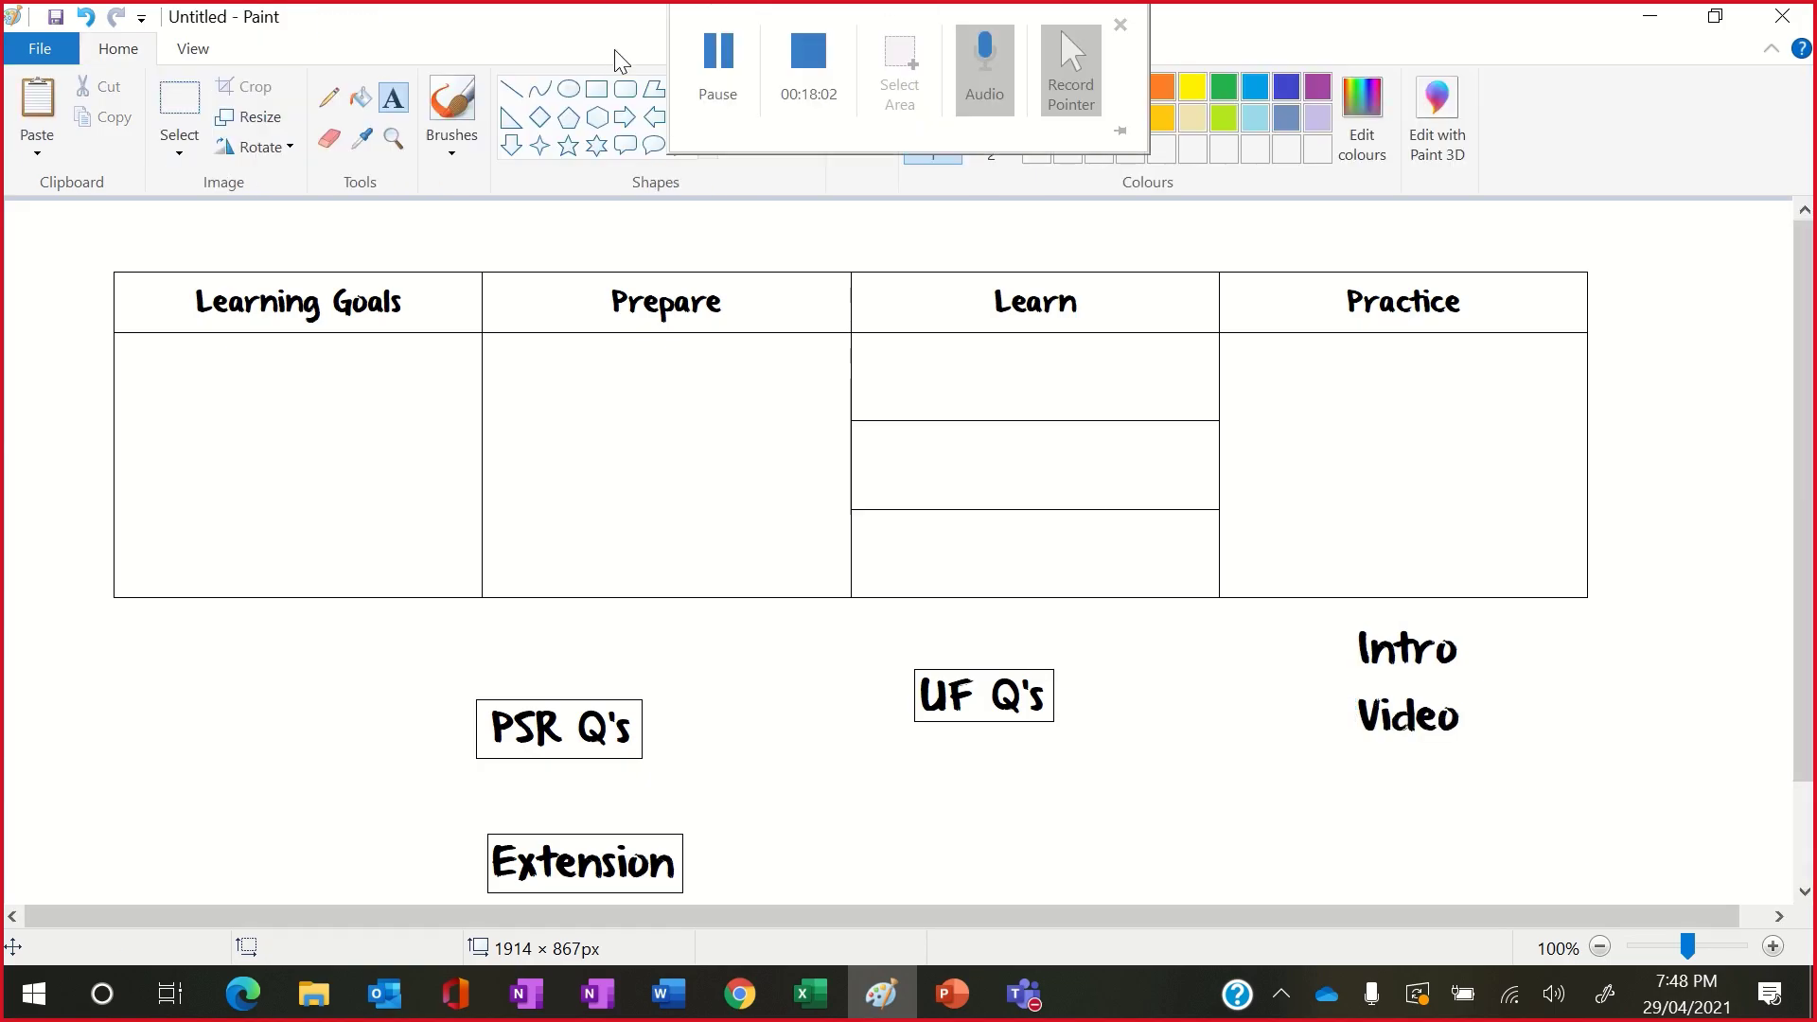
# Step: Draw a rectangle of about 127 × 131 px around the Intro Video text and copy the boxed label
pyautogui.click(601, 95)
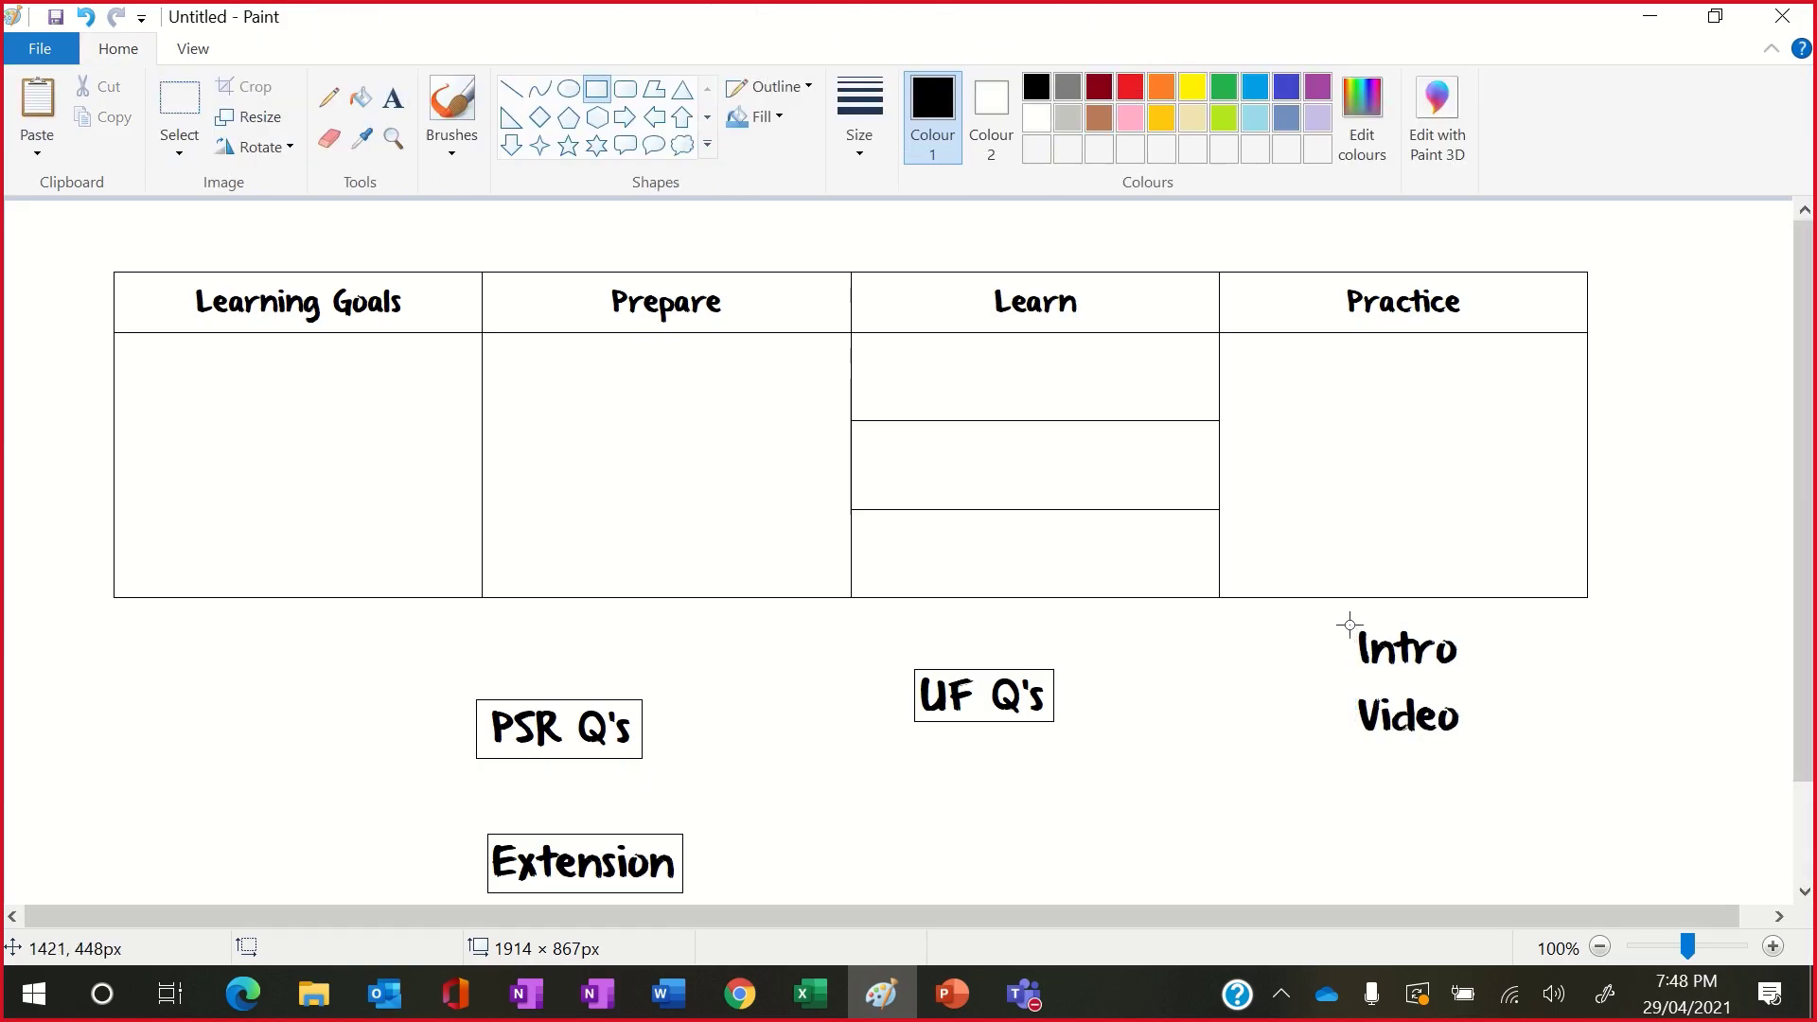
pyautogui.moveTo(1349, 624); pyautogui.dragTo(1469, 748)
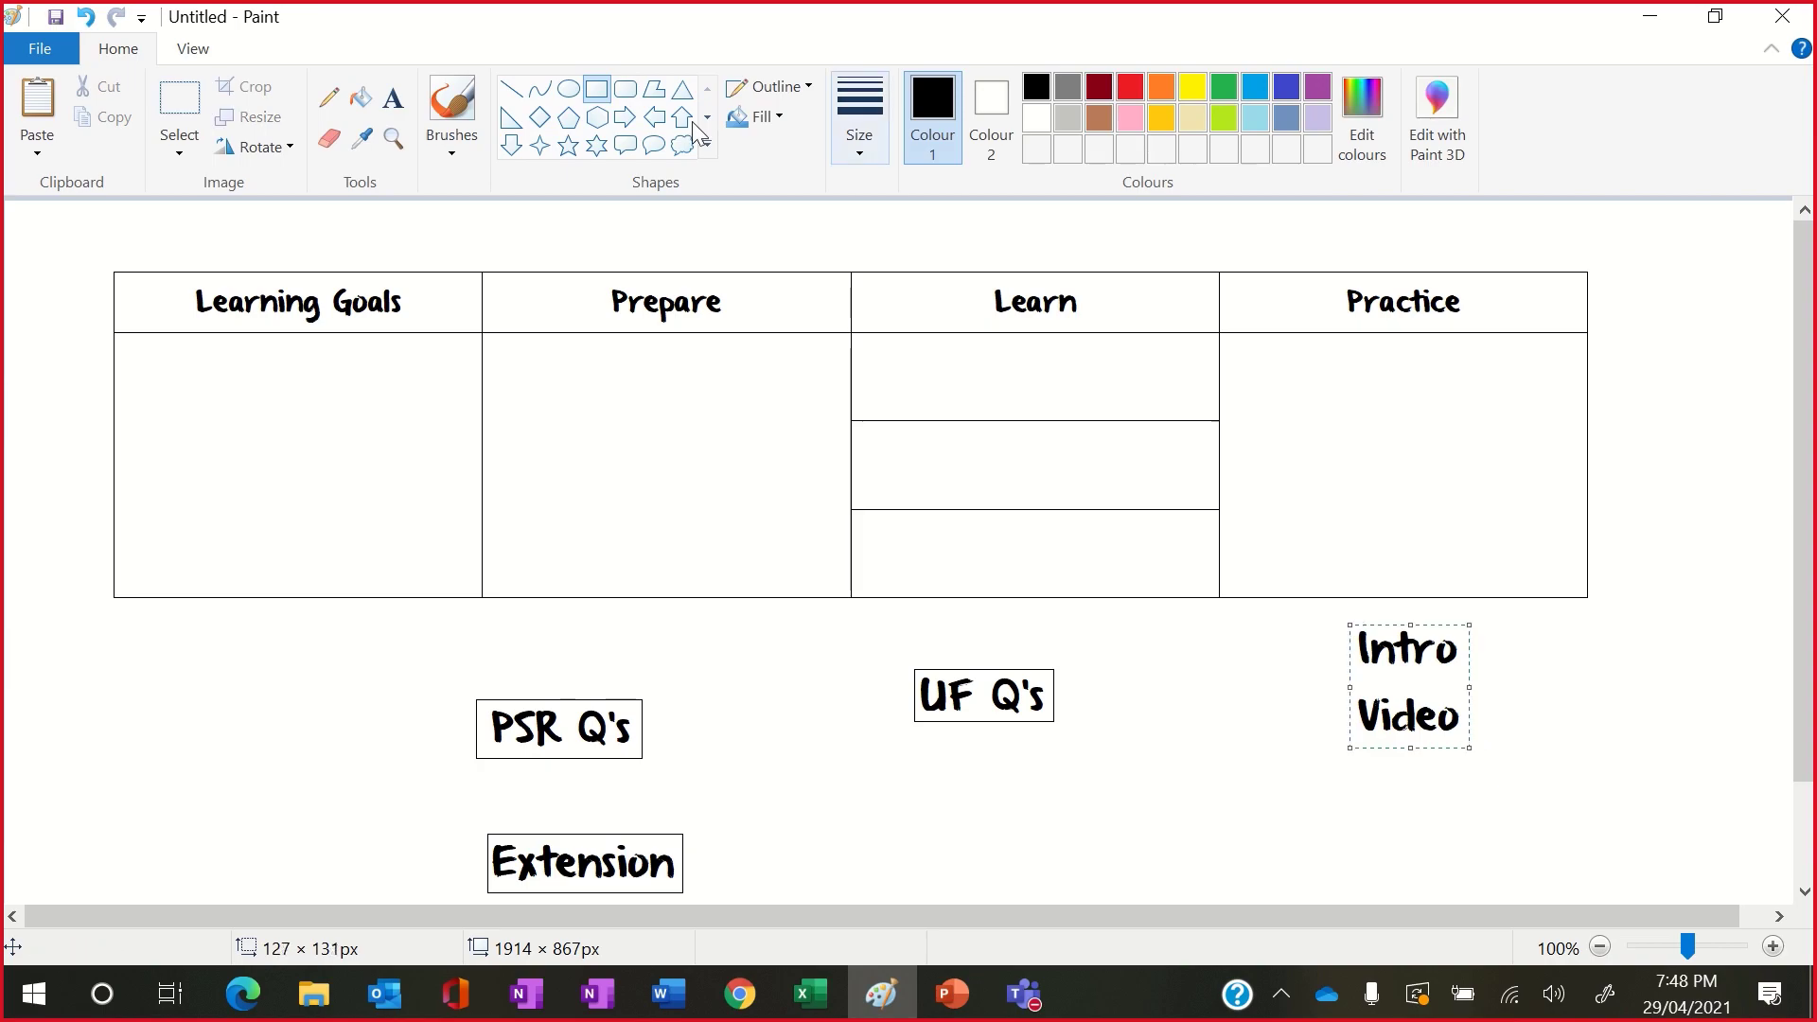
pyautogui.click(179, 97)
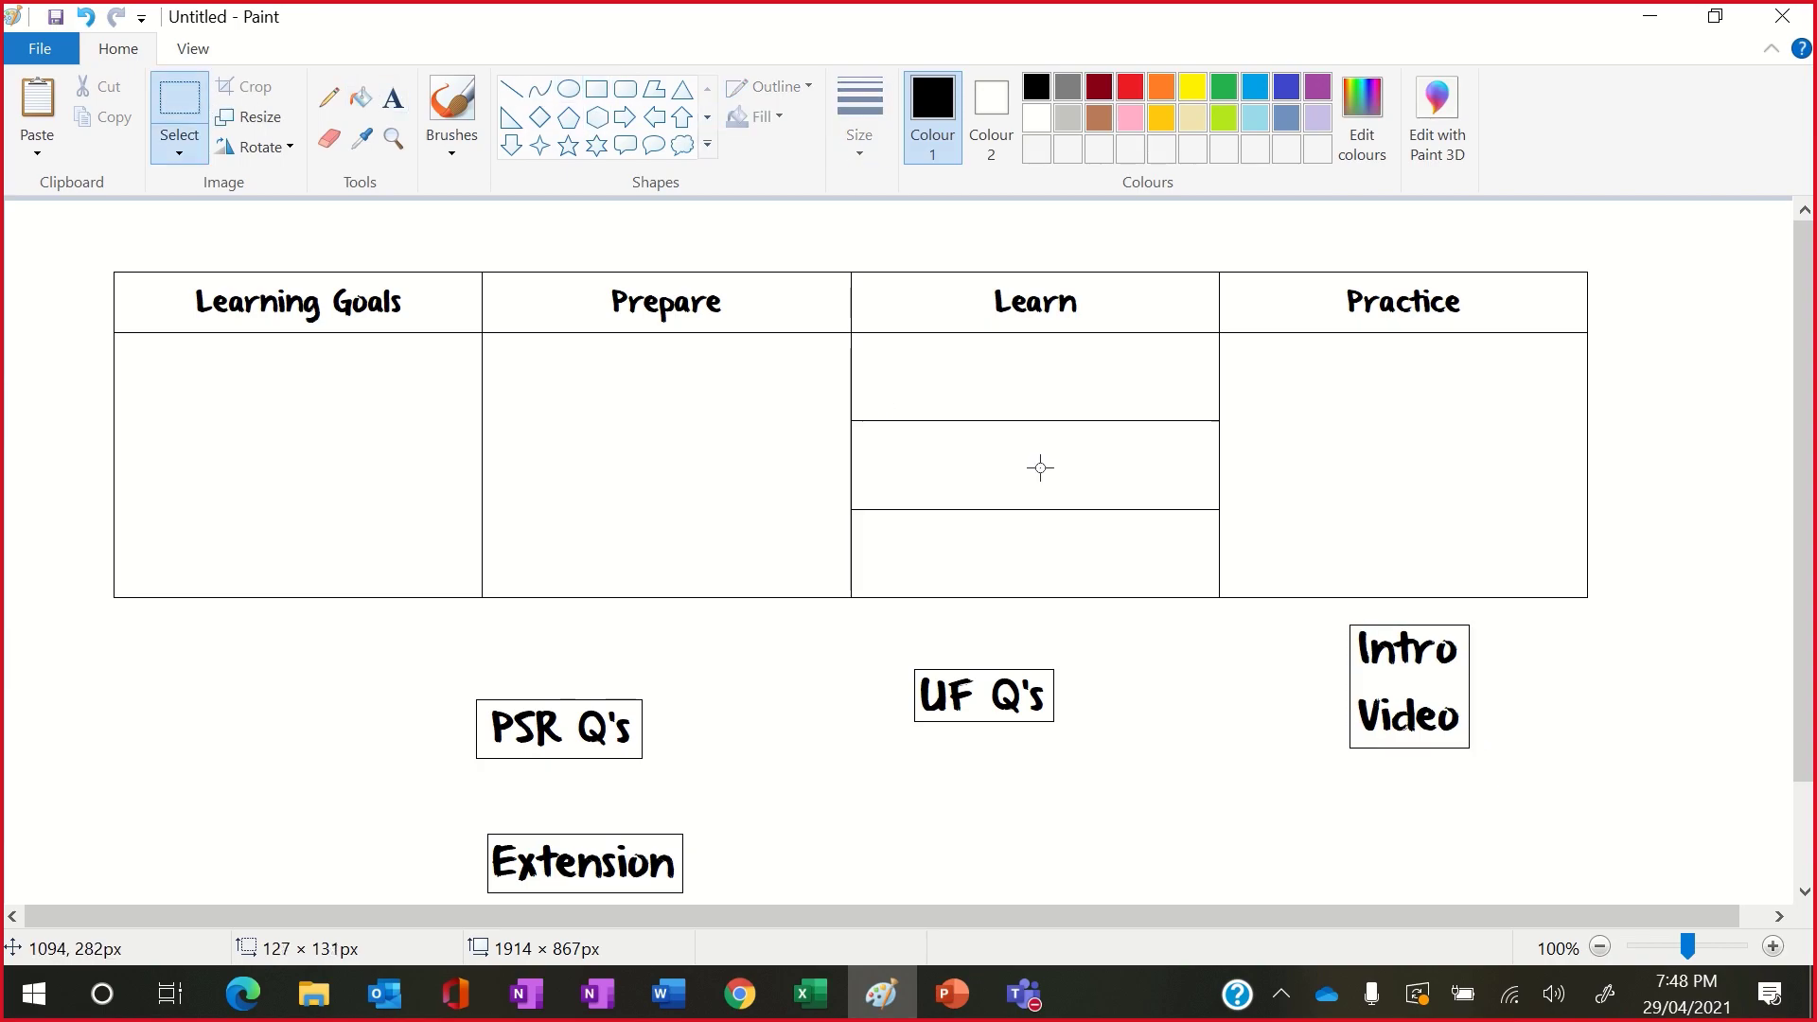
pyautogui.moveTo(1345, 618); pyautogui.dragTo(1469, 754)
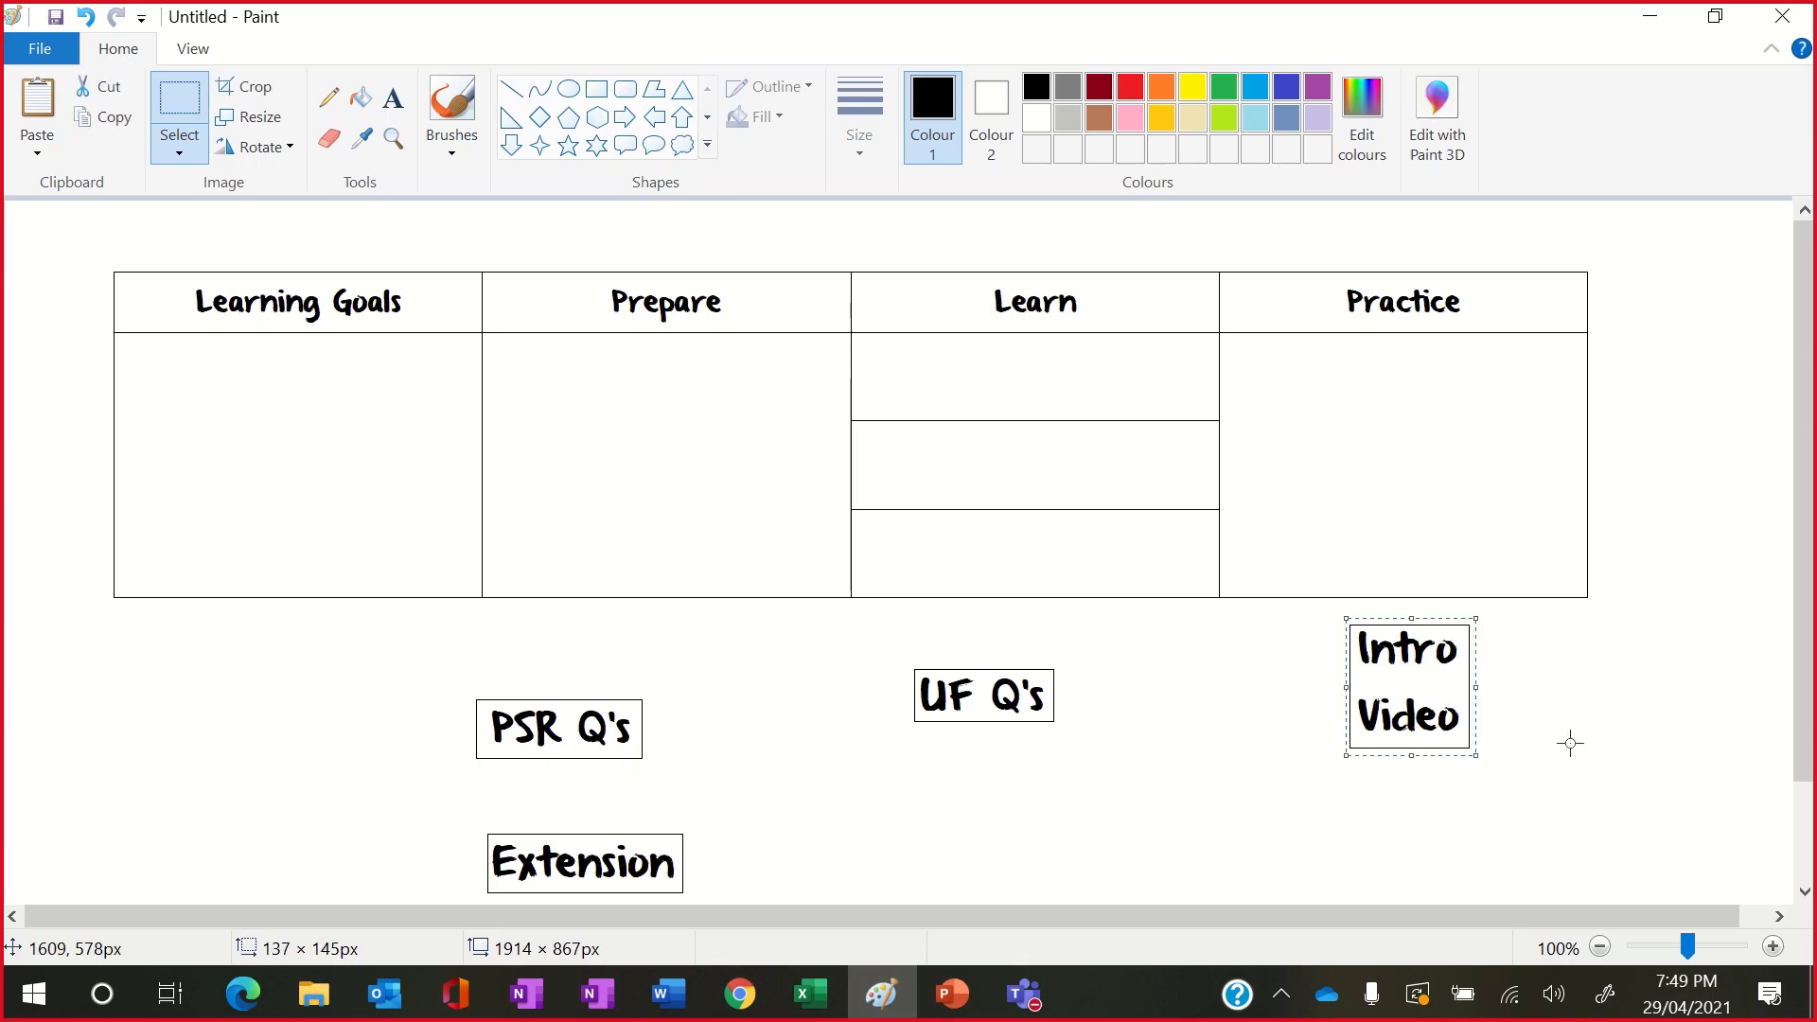
# Step: Switch to OneNote, paste the Intro Video label and place it in the middle of the Prepare cell
pyautogui.hotkey('alt', 'Tab')
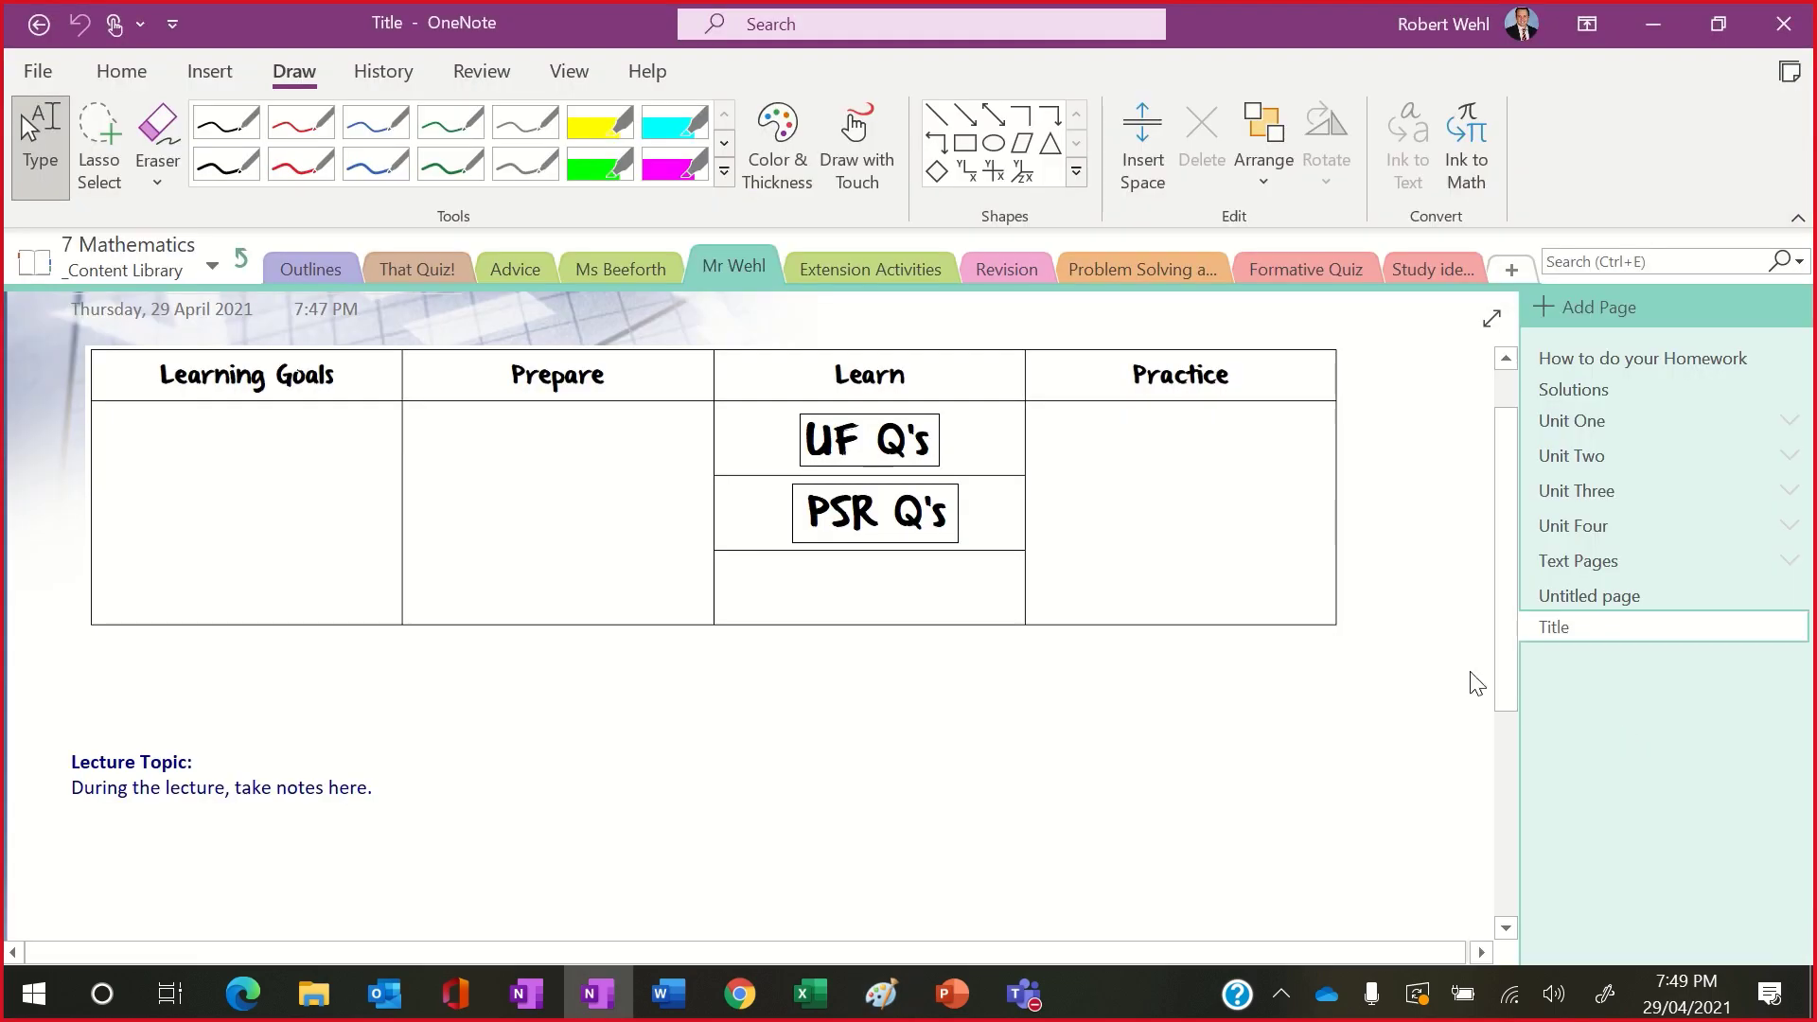
pyautogui.hotkey('ctrl', 'v')
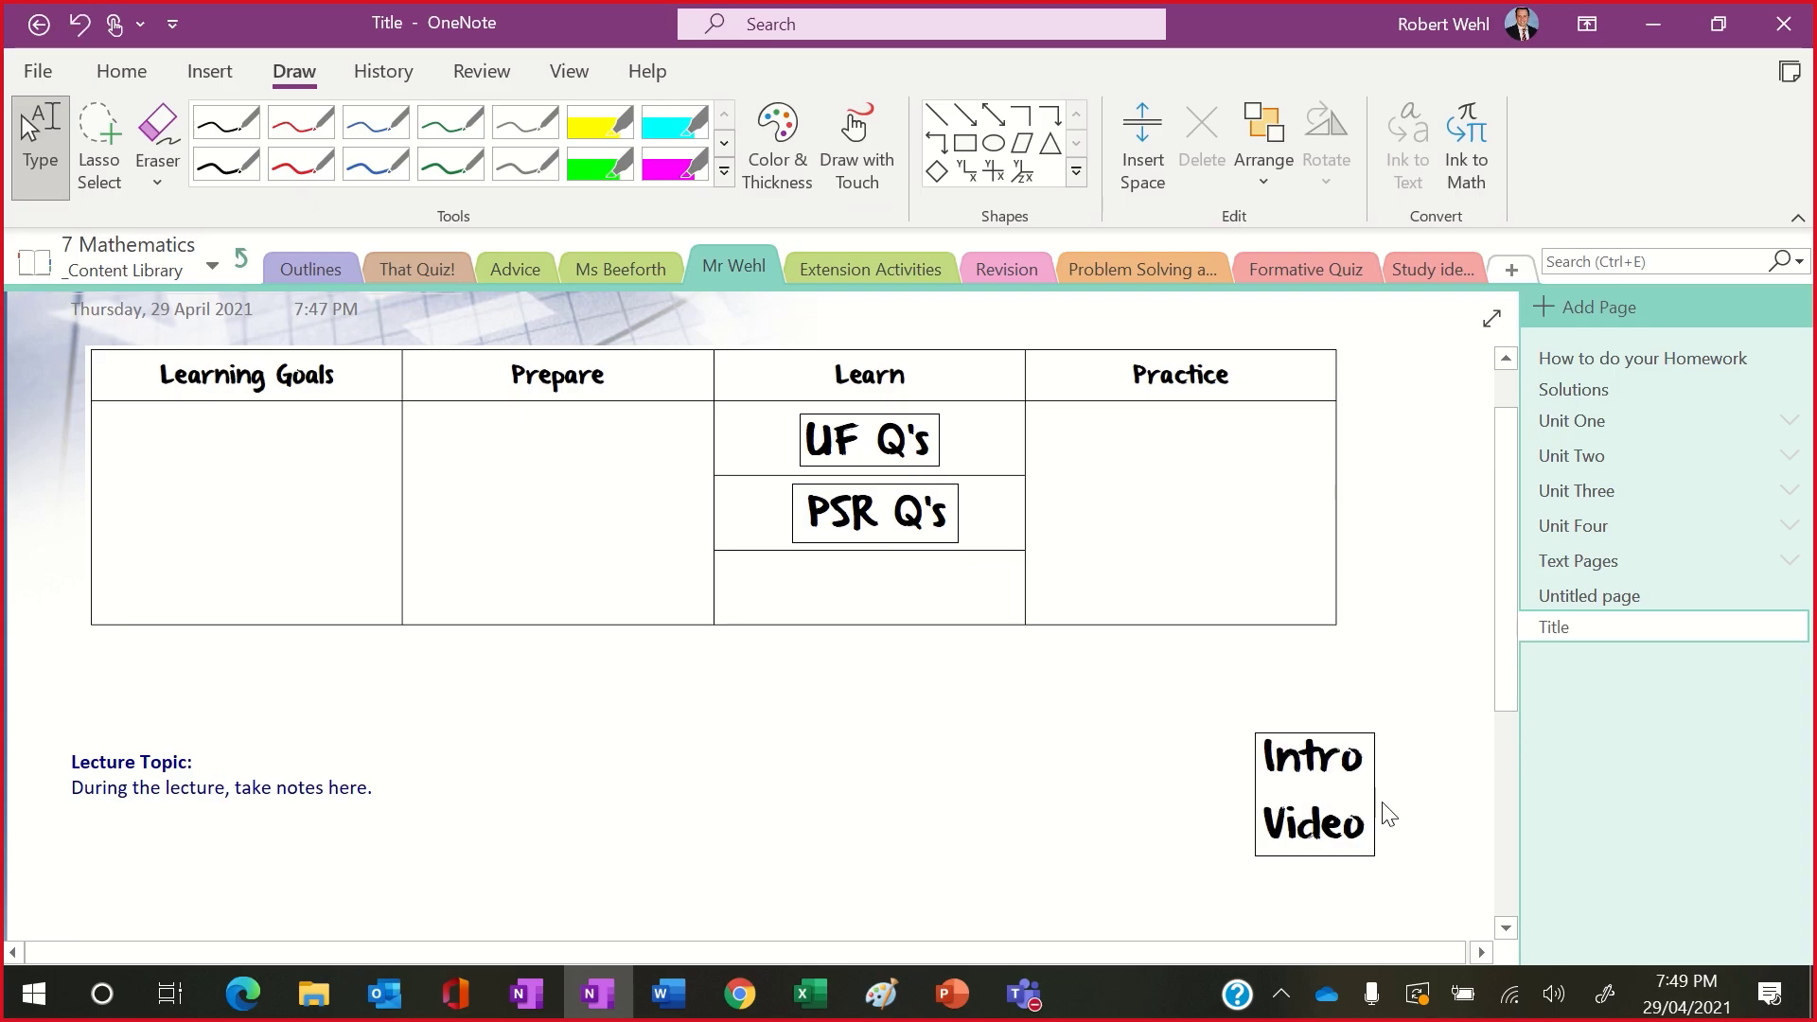
pyautogui.moveTo(1336, 793); pyautogui.dragTo(588, 505)
pyautogui.click(1324, 721)
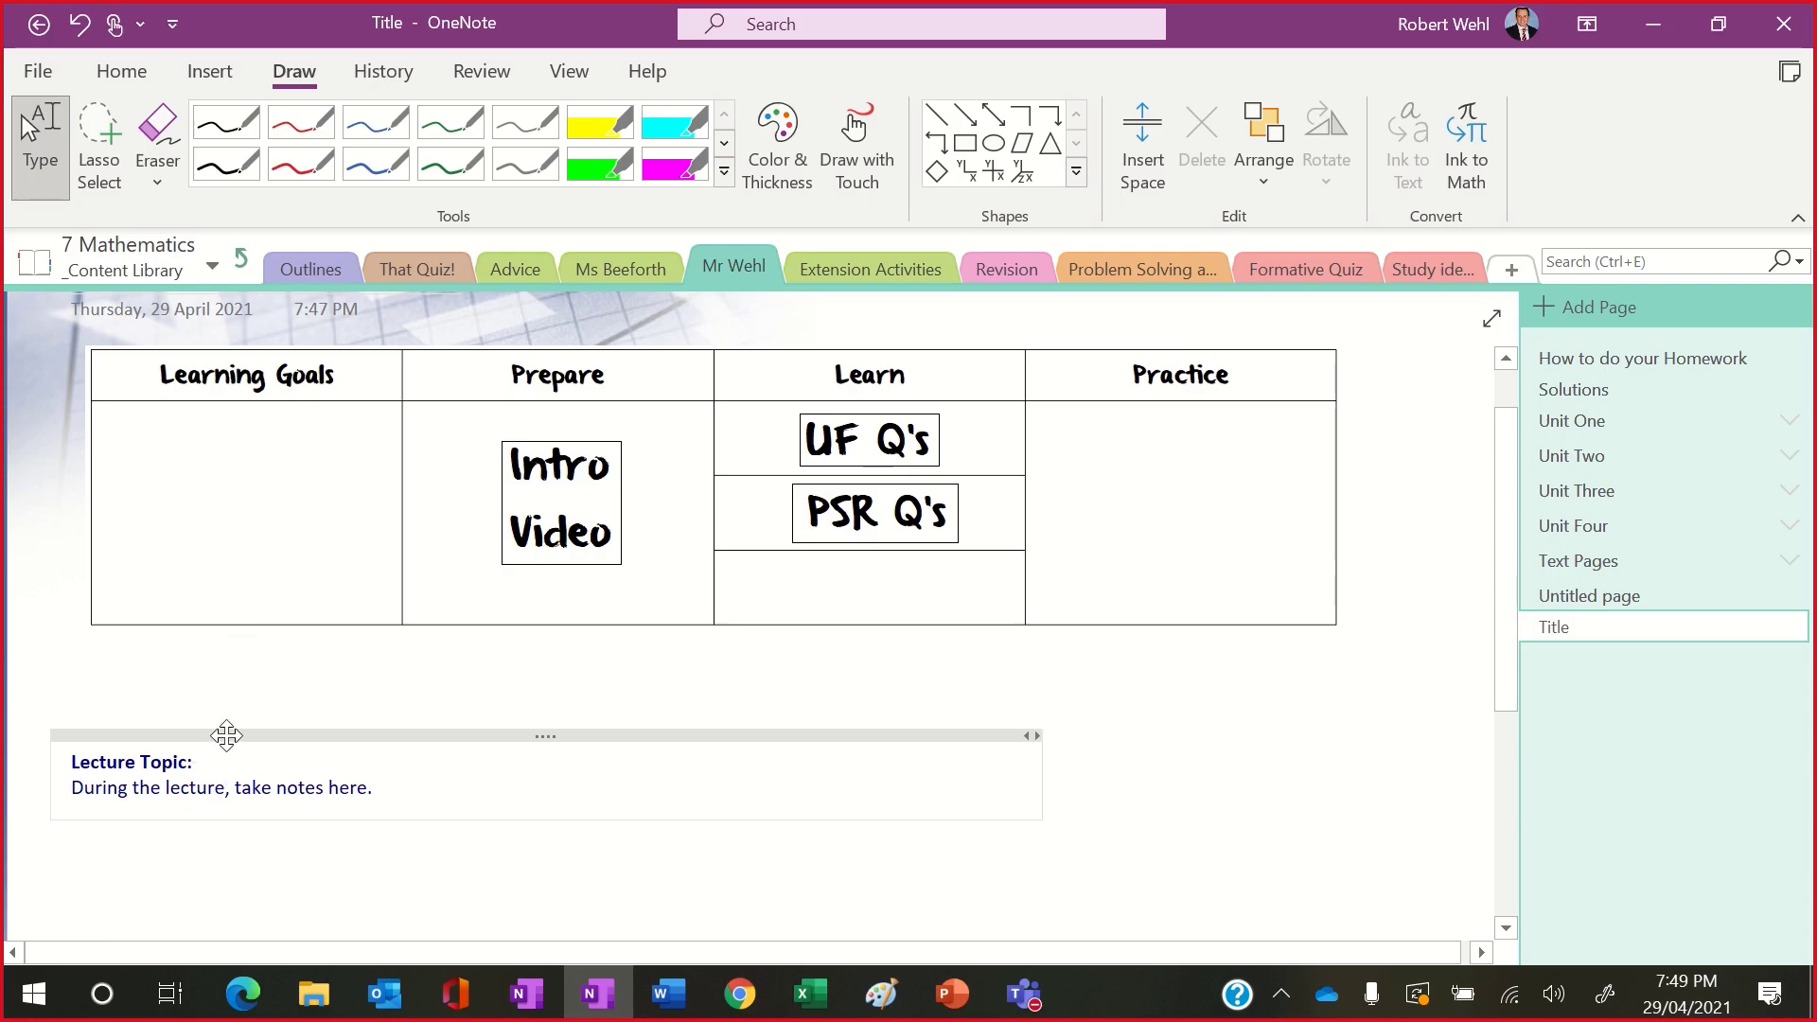
# Step: Narrow the Lecture Topic note container and move it up into the Learning Goals cell
pyautogui.click(227, 735)
pyautogui.moveTo(1037, 780); pyautogui.dragTo(383, 767)
pyautogui.moveTo(273, 736); pyautogui.dragTo(338, 445)
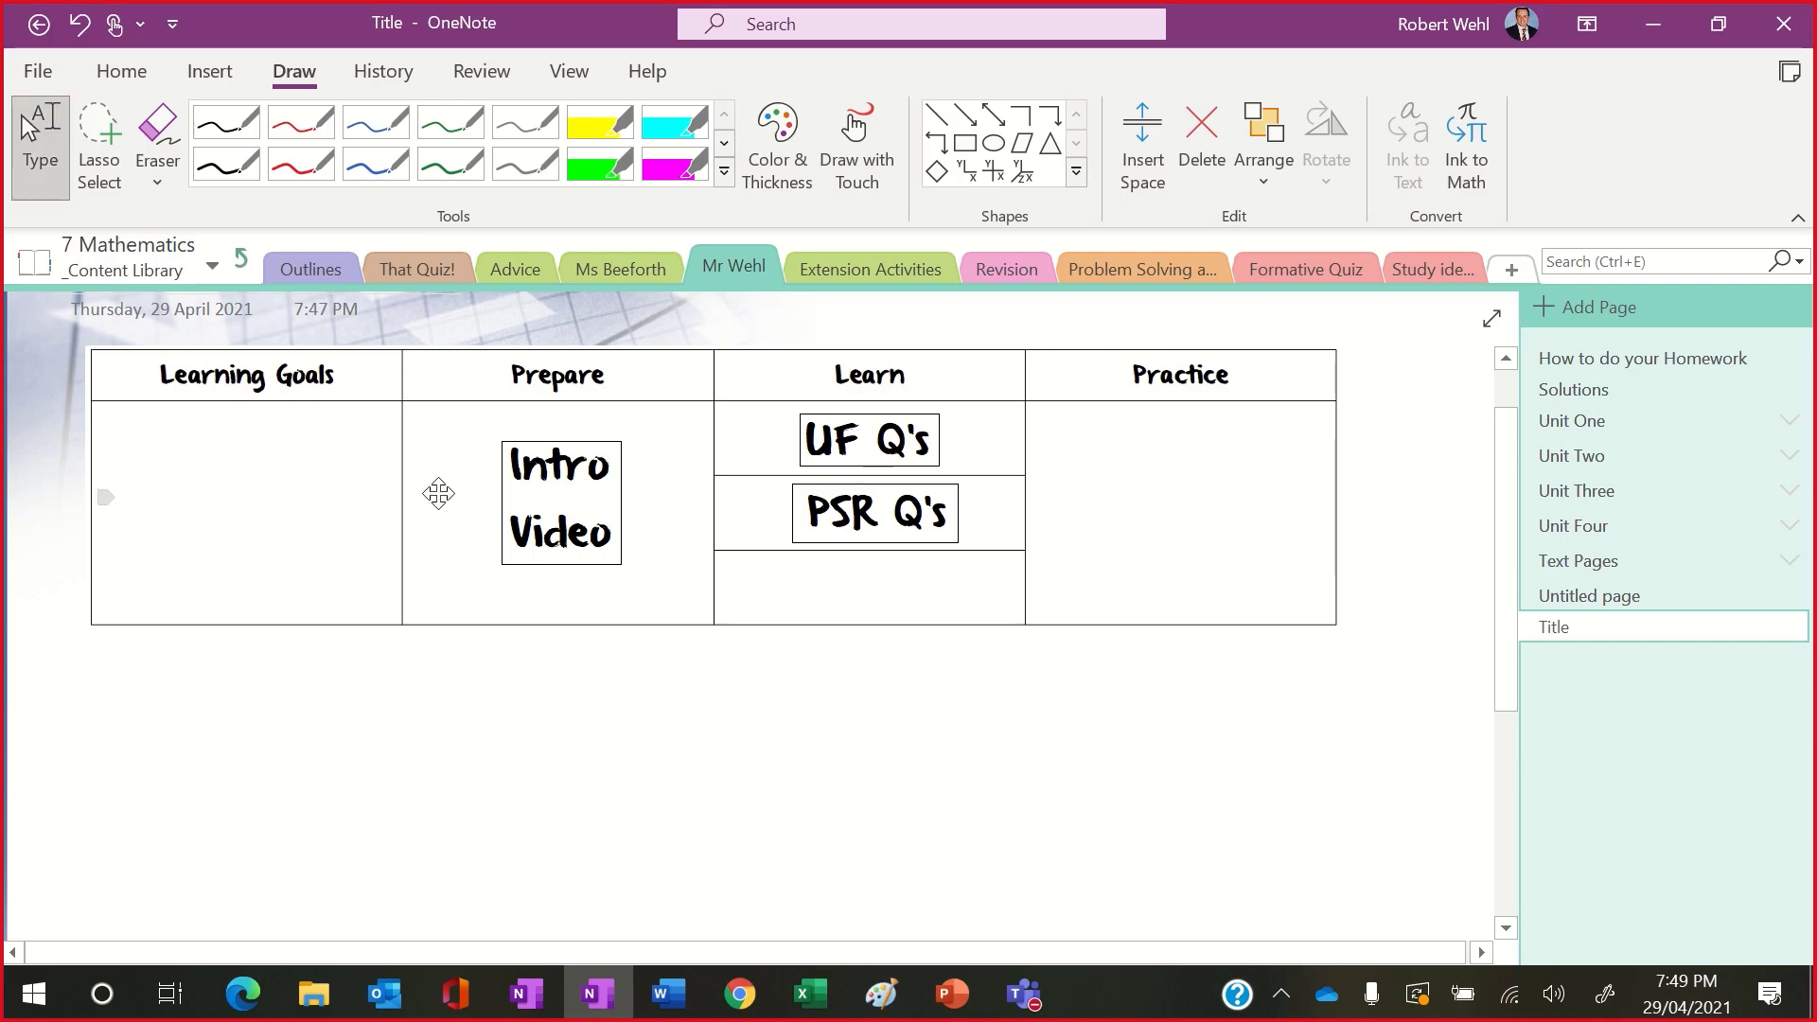
# Step: Send the table picture to the back, behind the Lecture Topic text
pyautogui.click(359, 585)
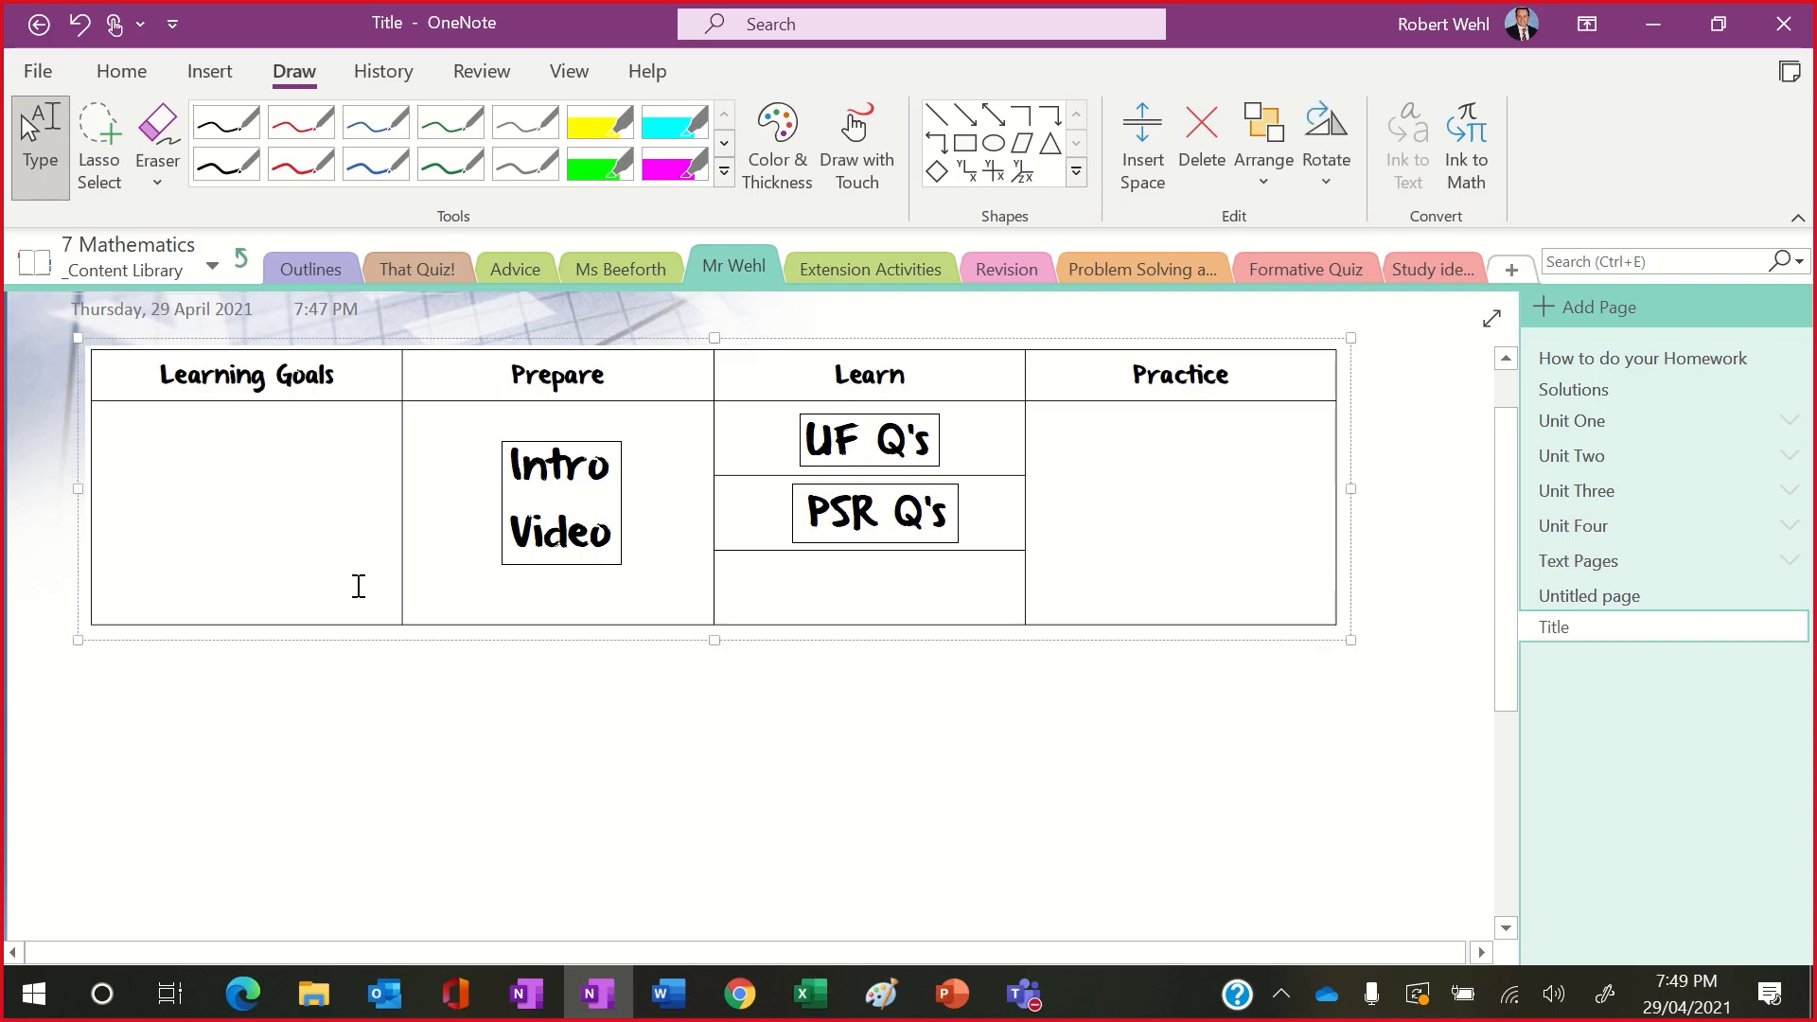
pyautogui.rightClick(358, 586)
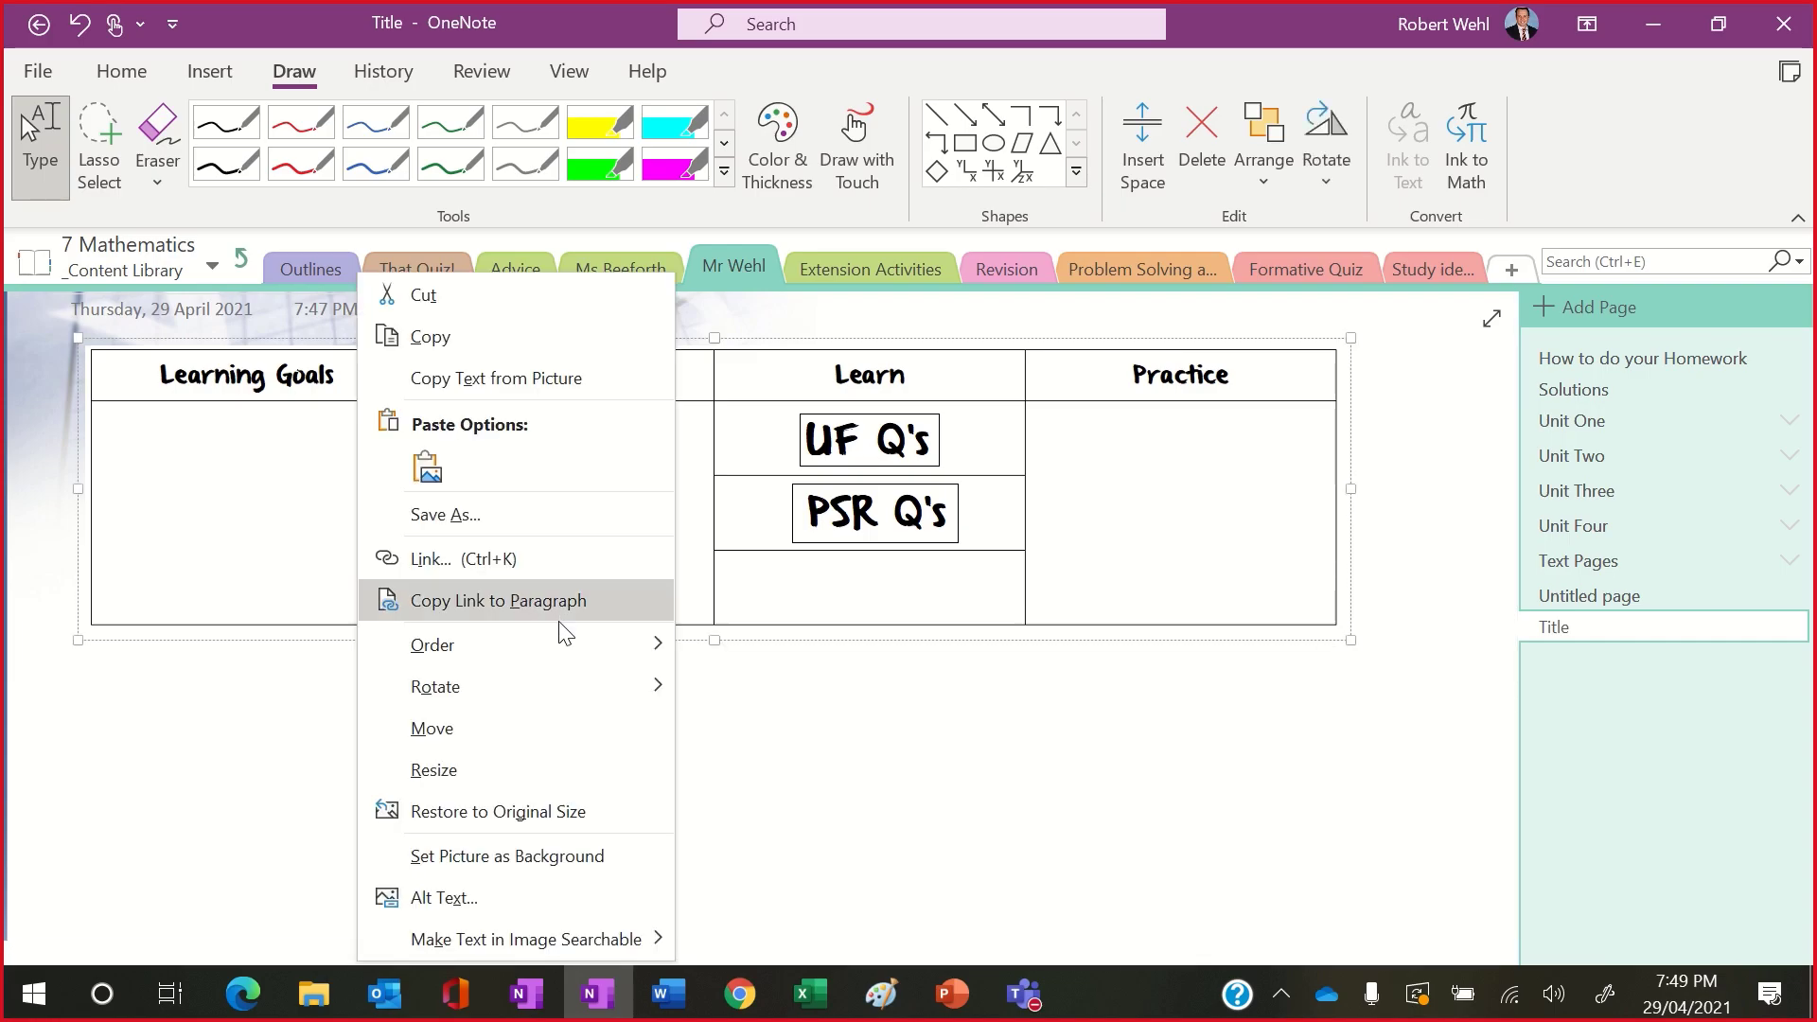
pyautogui.moveTo(559, 638)
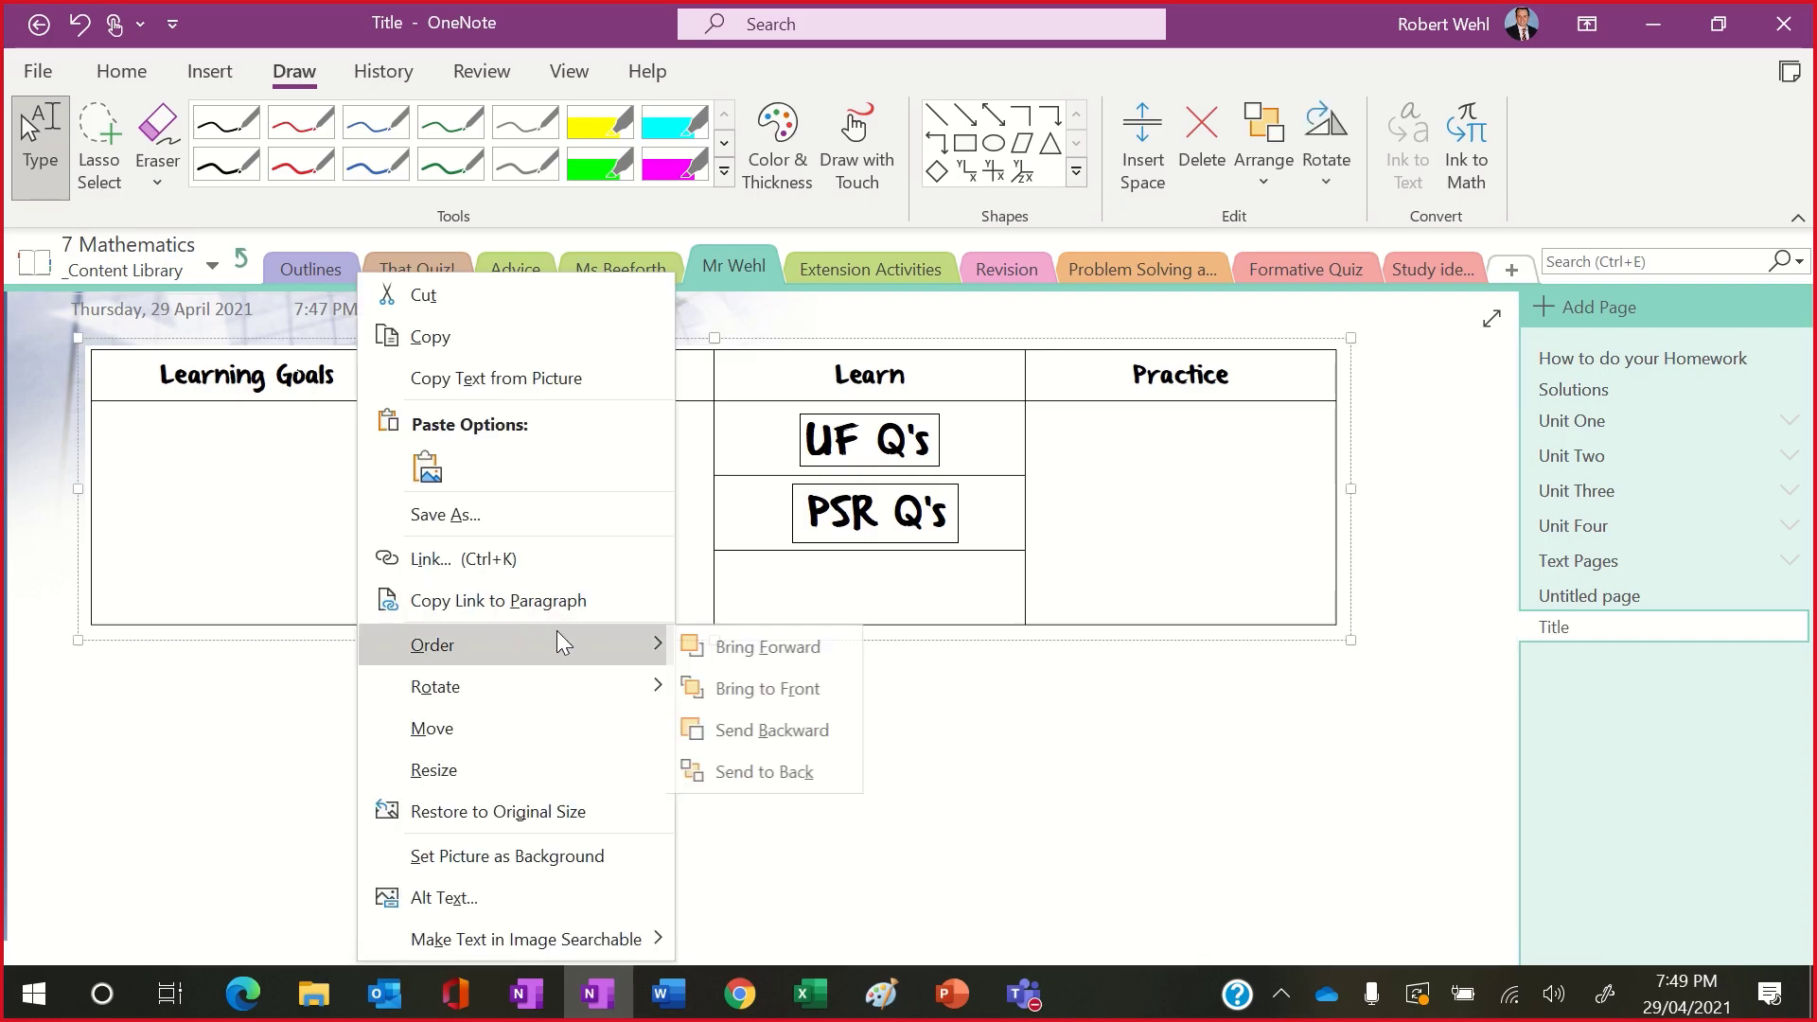
pyautogui.click(799, 768)
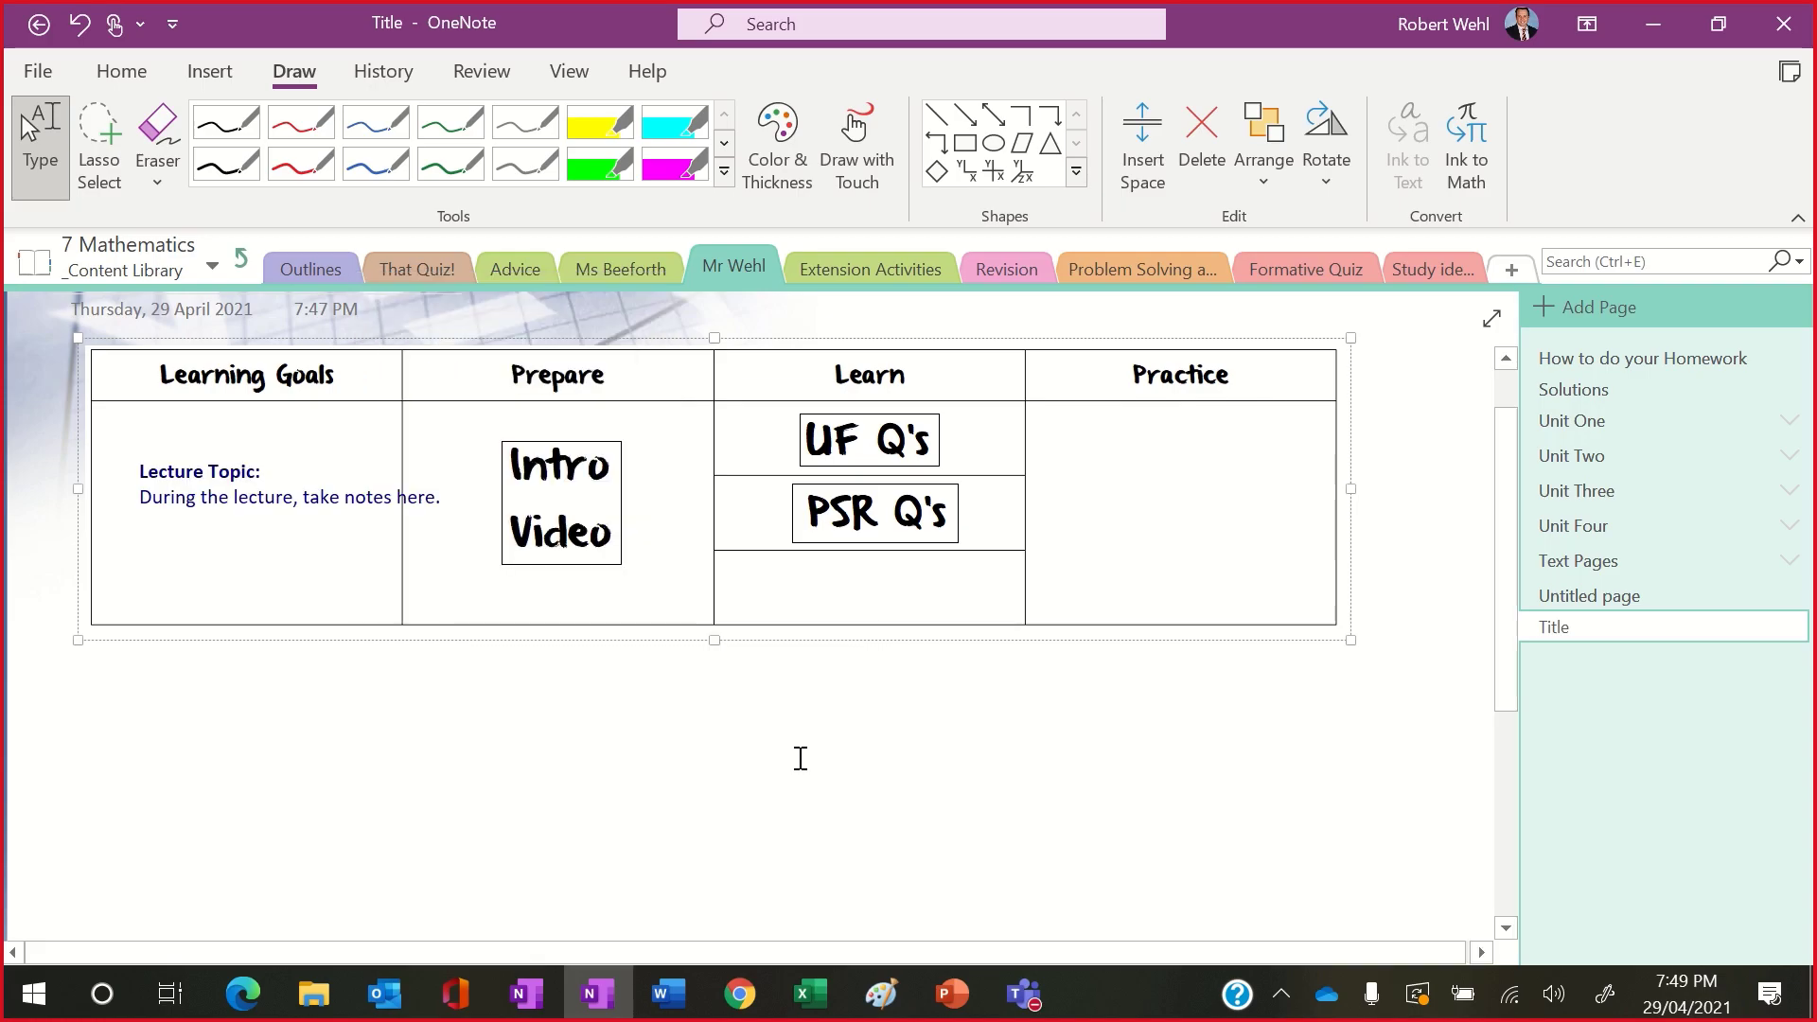
# Step: Move the Lecture Topic note container to the top of the Learning Goals cell and narrow it to fit the column
pyautogui.moveTo(262, 447); pyautogui.dragTo(244, 410)
pyautogui.click(265, 445)
pyautogui.click(265, 445)
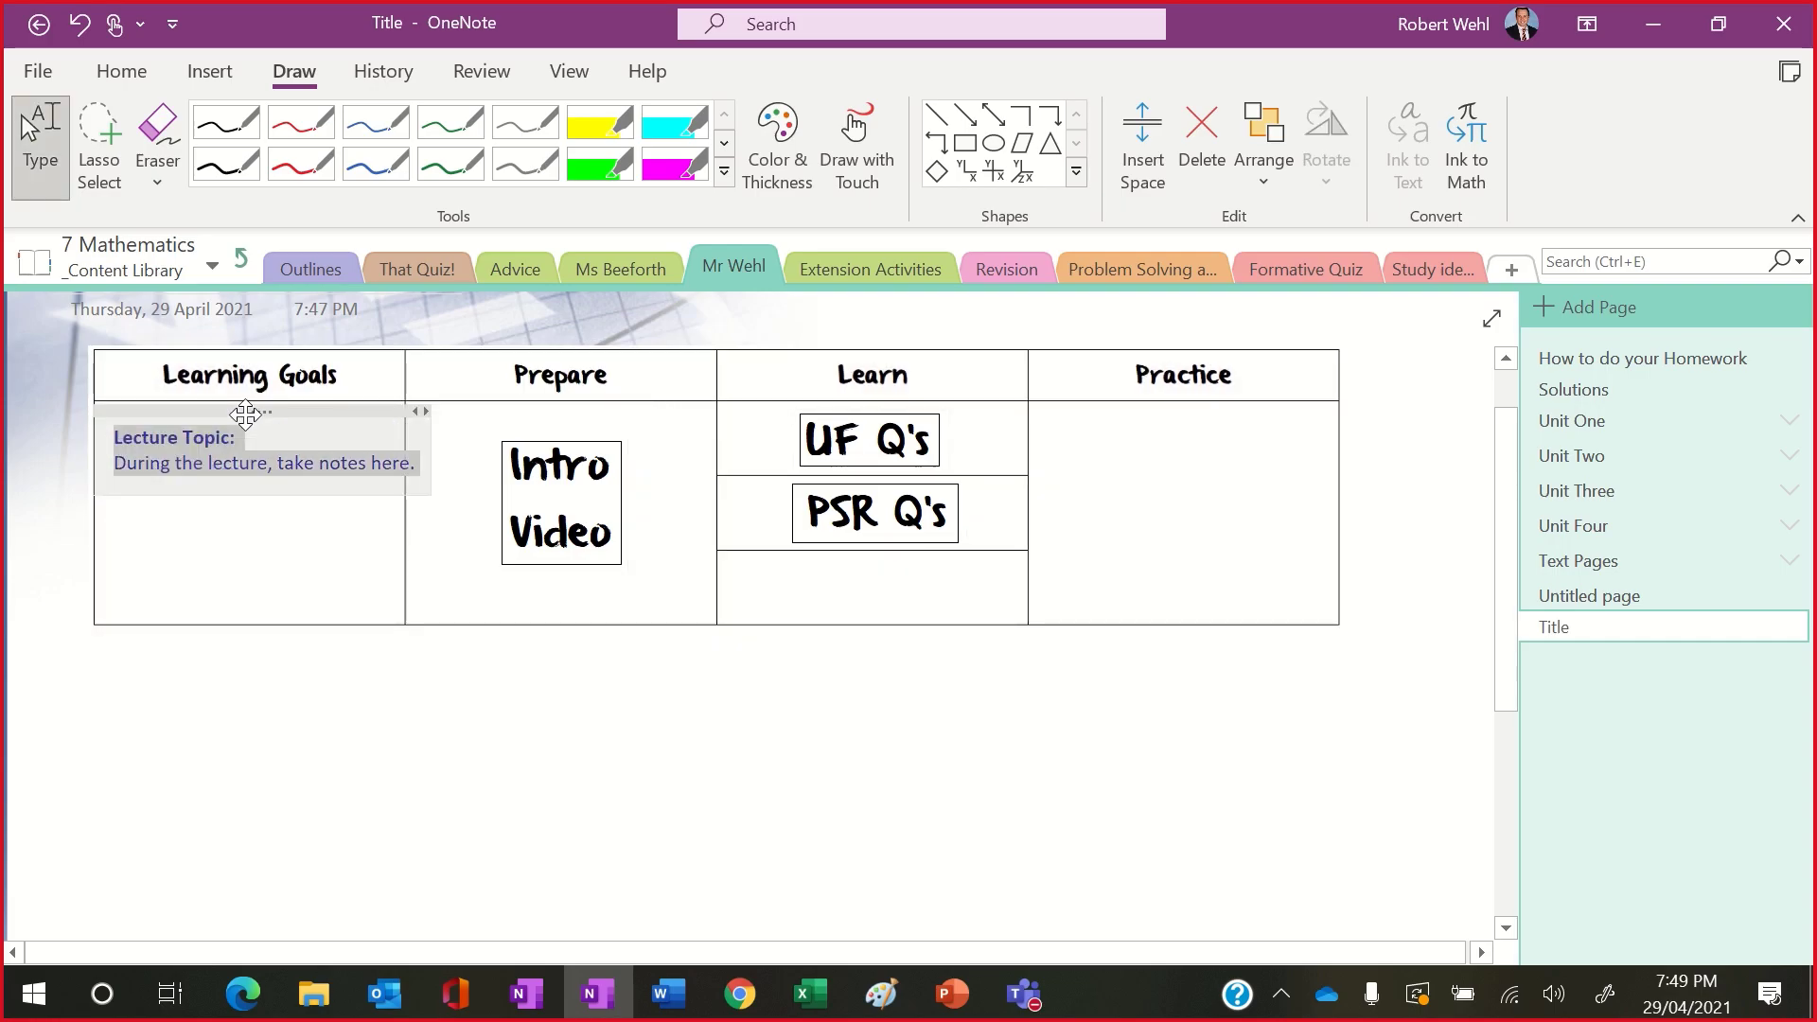
pyautogui.moveTo(424, 444); pyautogui.dragTo(389, 444)
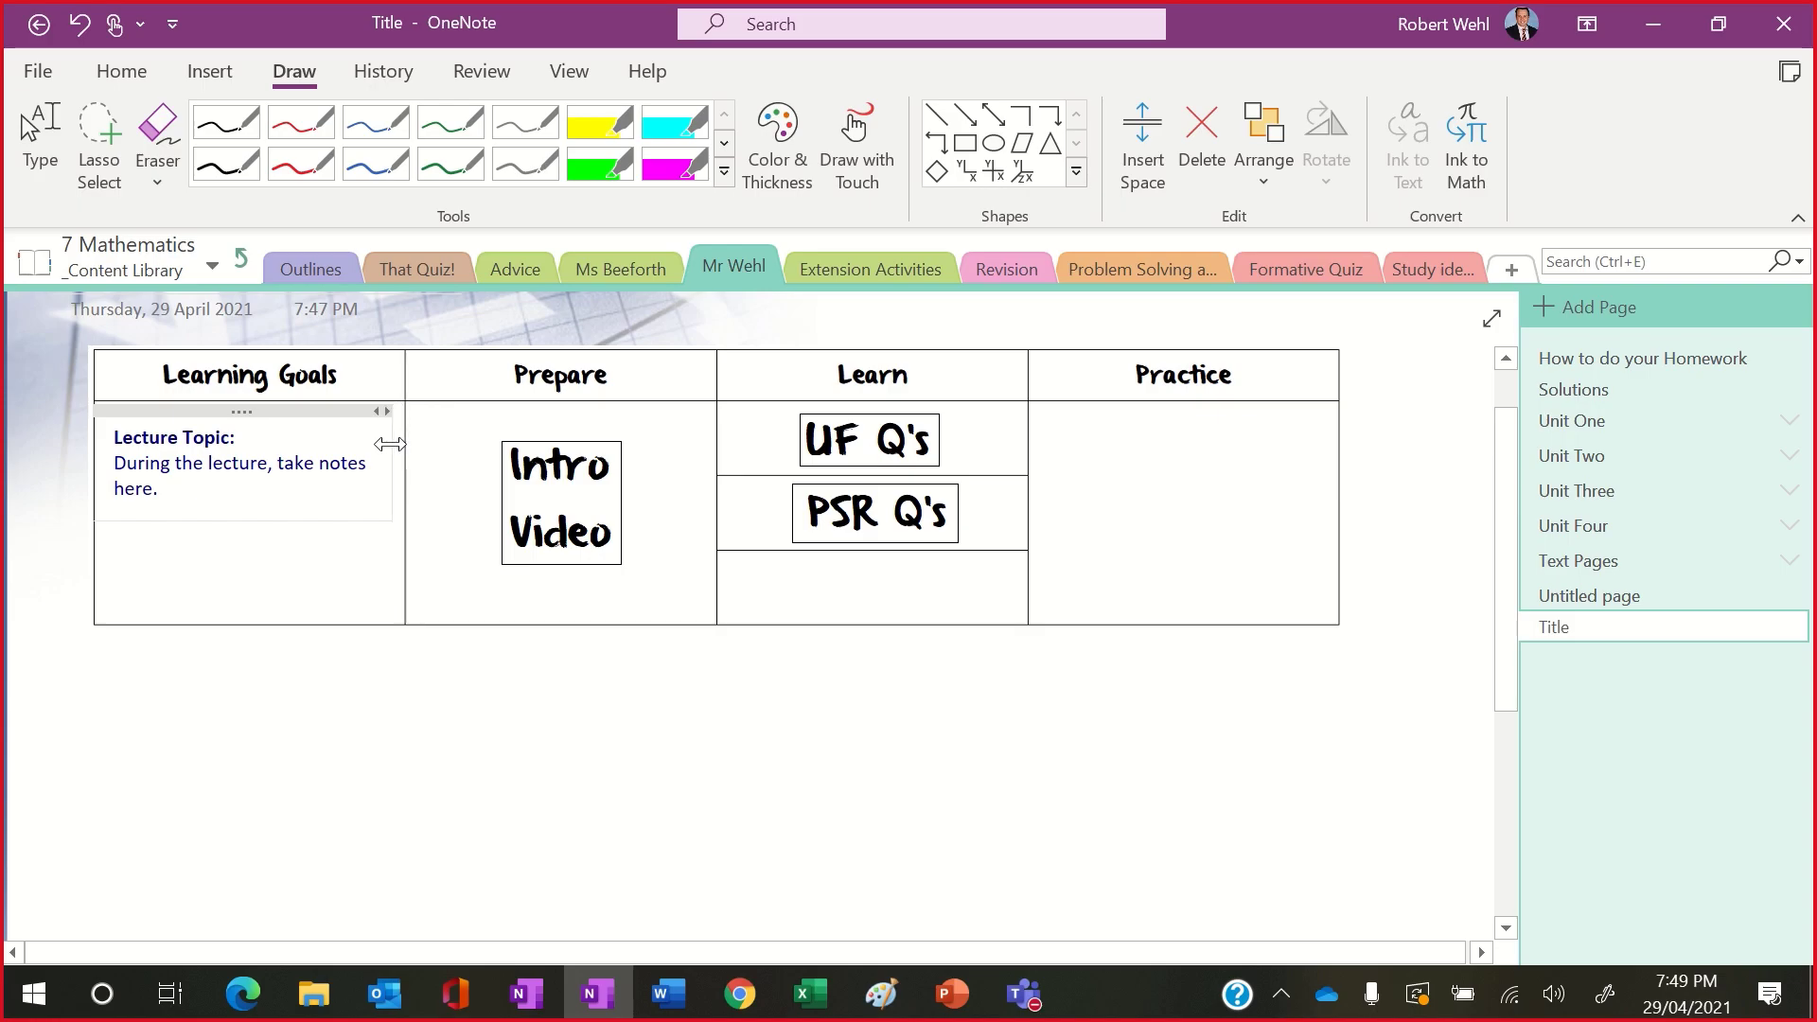
# Step: Delete the sentence "During the lecture, take notes here." under the Lecture Topic heading in the Learning Goals cell
pyautogui.click(183, 493)
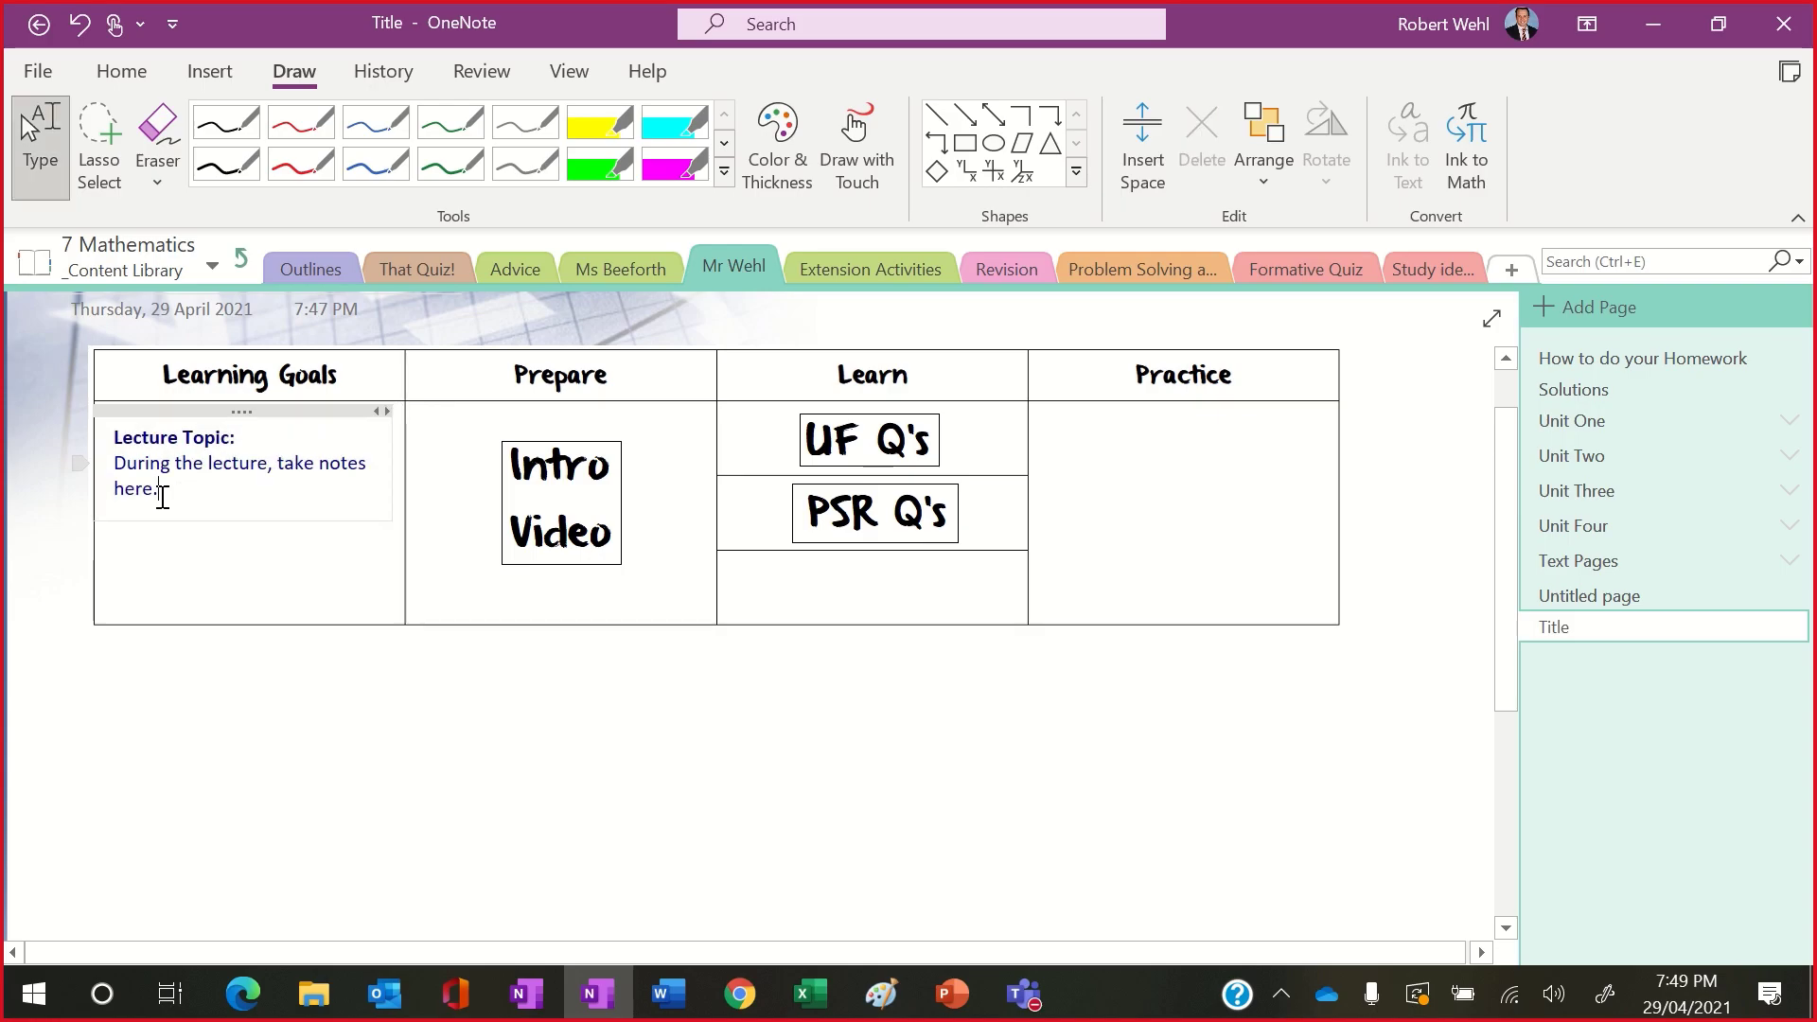
pyautogui.press('BackSpace')
pyautogui.press('BackSpace')
pyautogui.press('BackSpace')
pyautogui.press('BackSpace')
pyautogui.press('BackSpace')
pyautogui.press('BackSpace')
pyautogui.press('BackSpace')
pyautogui.press('BackSpace')
pyautogui.press('BackSpace')
pyautogui.press('BackSpace')
pyautogui.press('BackSpace')
pyautogui.press('BackSpace')
pyautogui.press('BackSpace')
pyautogui.press('BackSpace')
pyautogui.press('BackSpace')
pyautogui.press('BackSpace')
pyautogui.press('BackSpace')
pyautogui.press('BackSpace')
pyautogui.press('BackSpace')
pyautogui.press('BackSpace')
pyautogui.press('BackSpace')
pyautogui.press('BackSpace')
pyautogui.press('BackSpace')
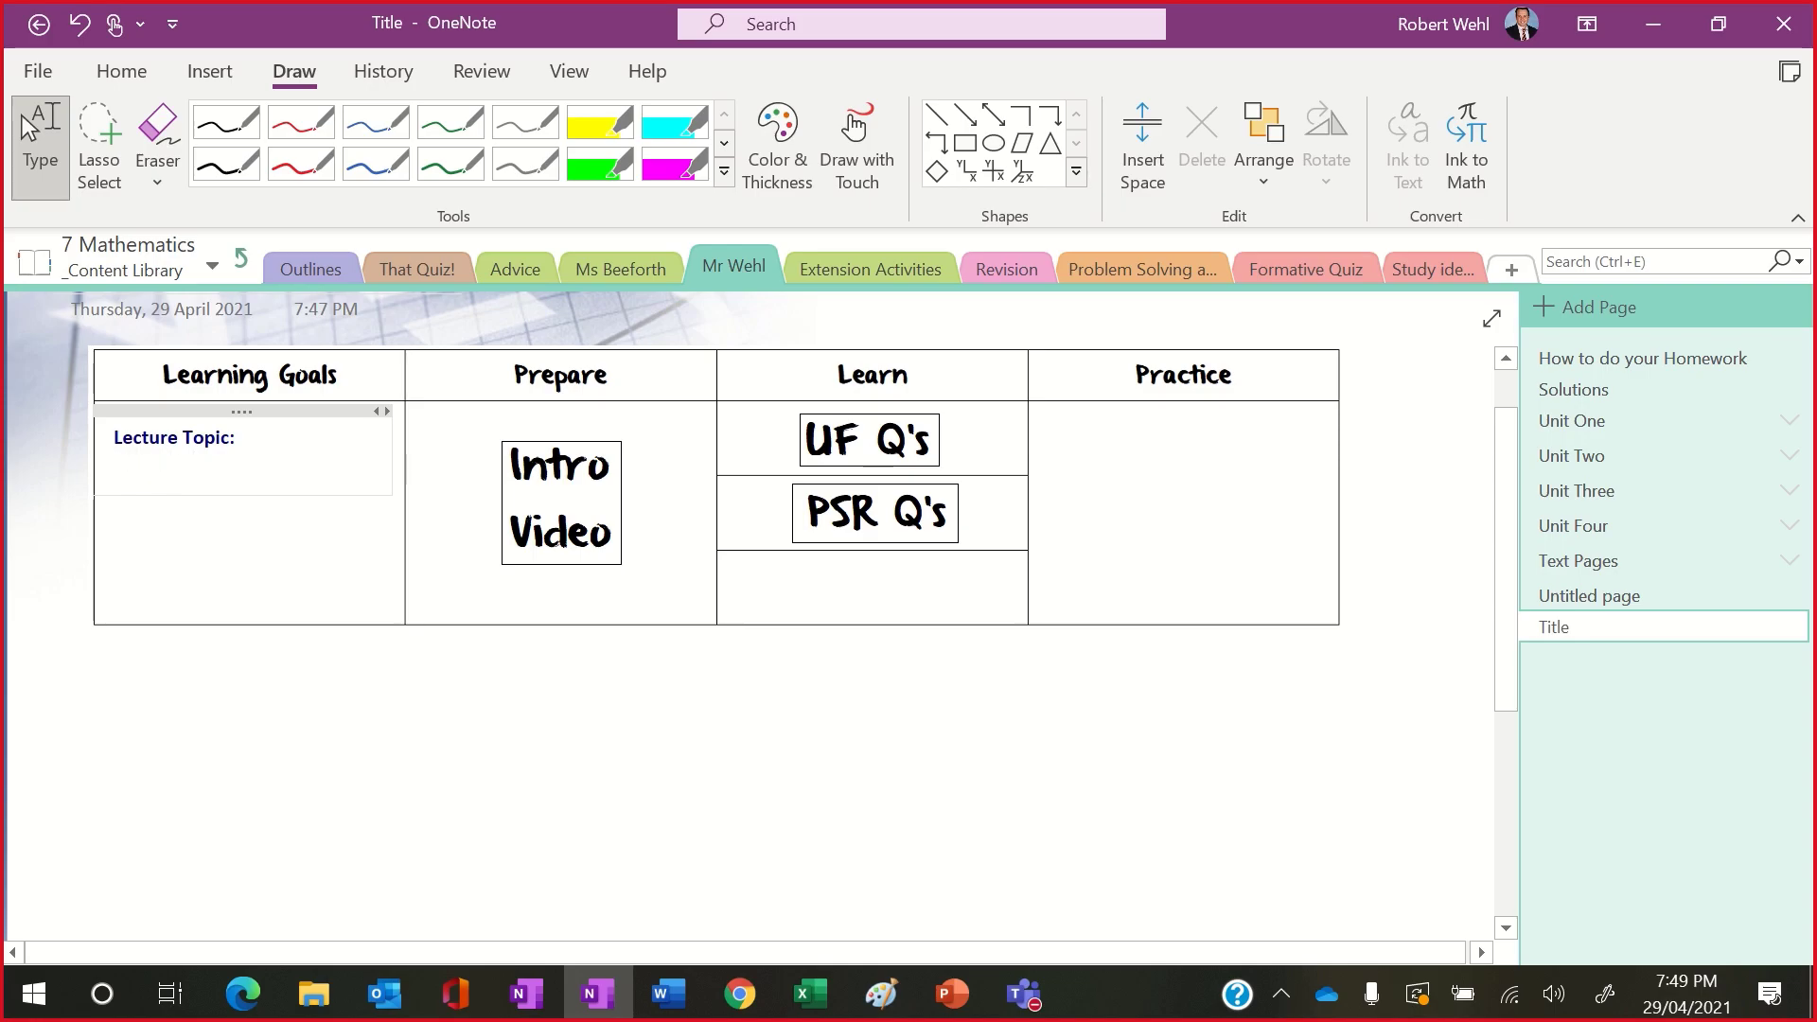
pyautogui.click(926, 741)
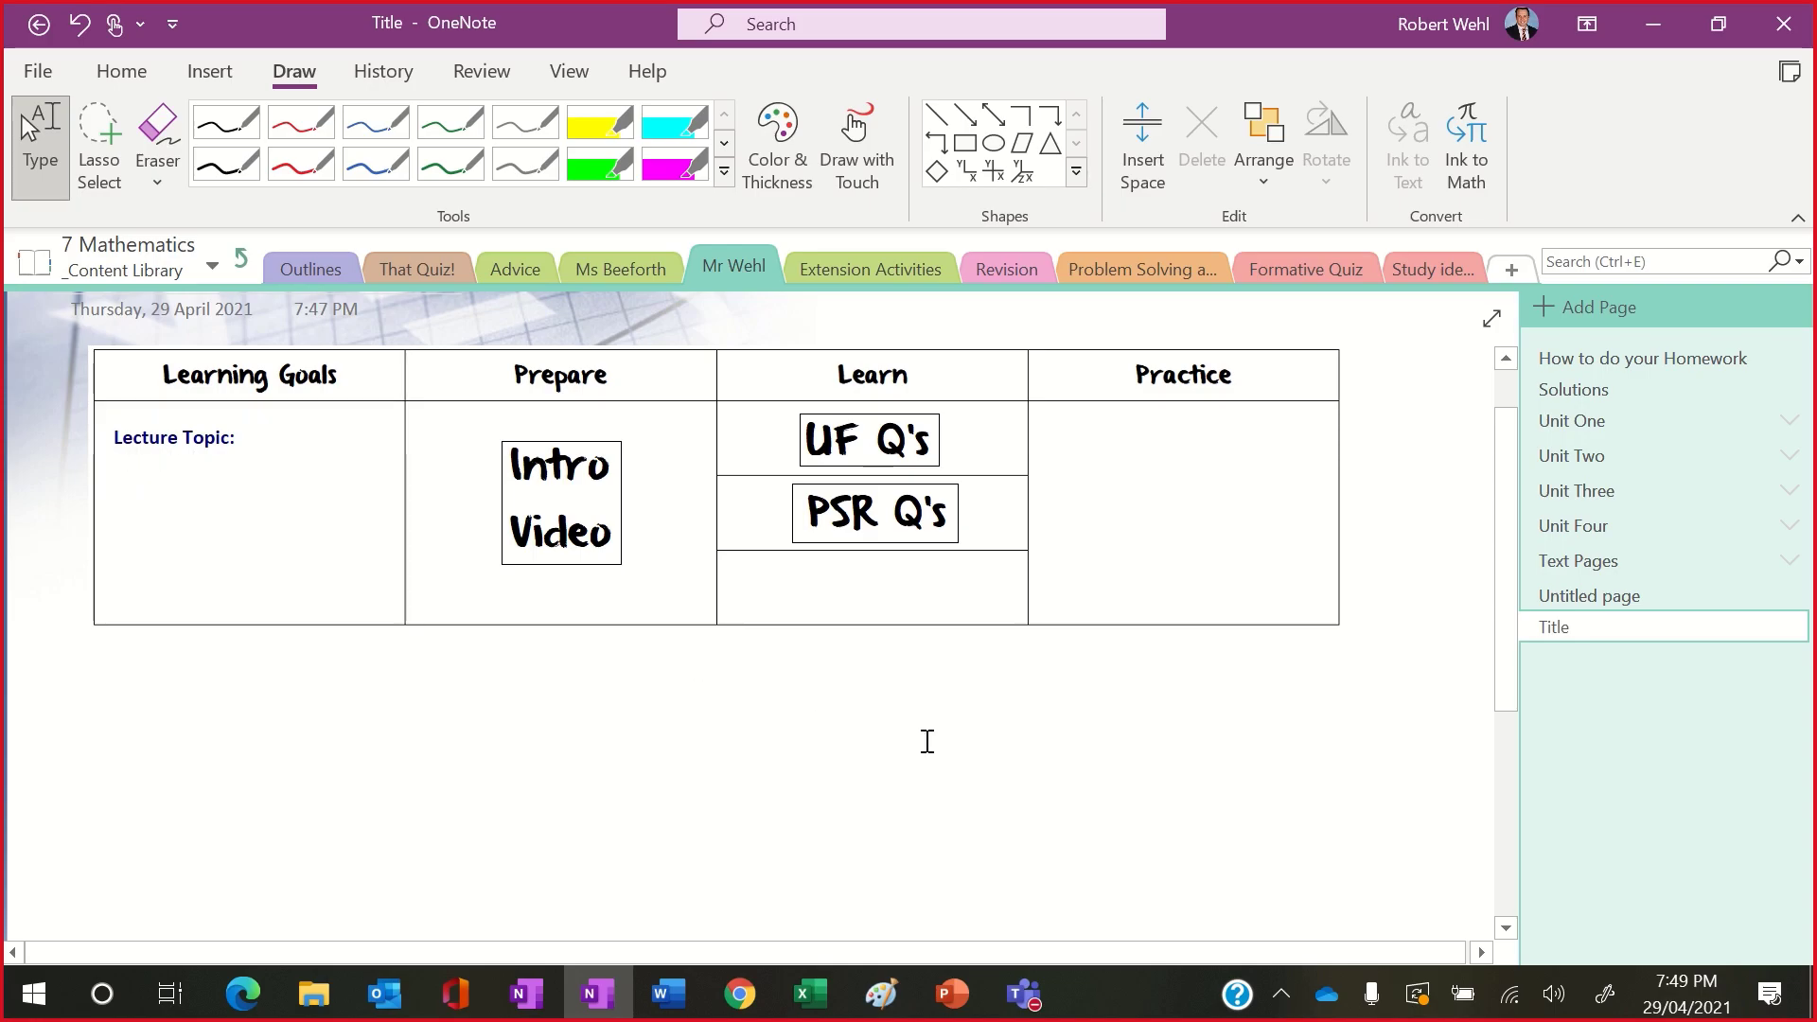
# Step: Copy the finished Title page and paste six duplicates of it into the current section
pyautogui.scroll(-3, 924, 741)
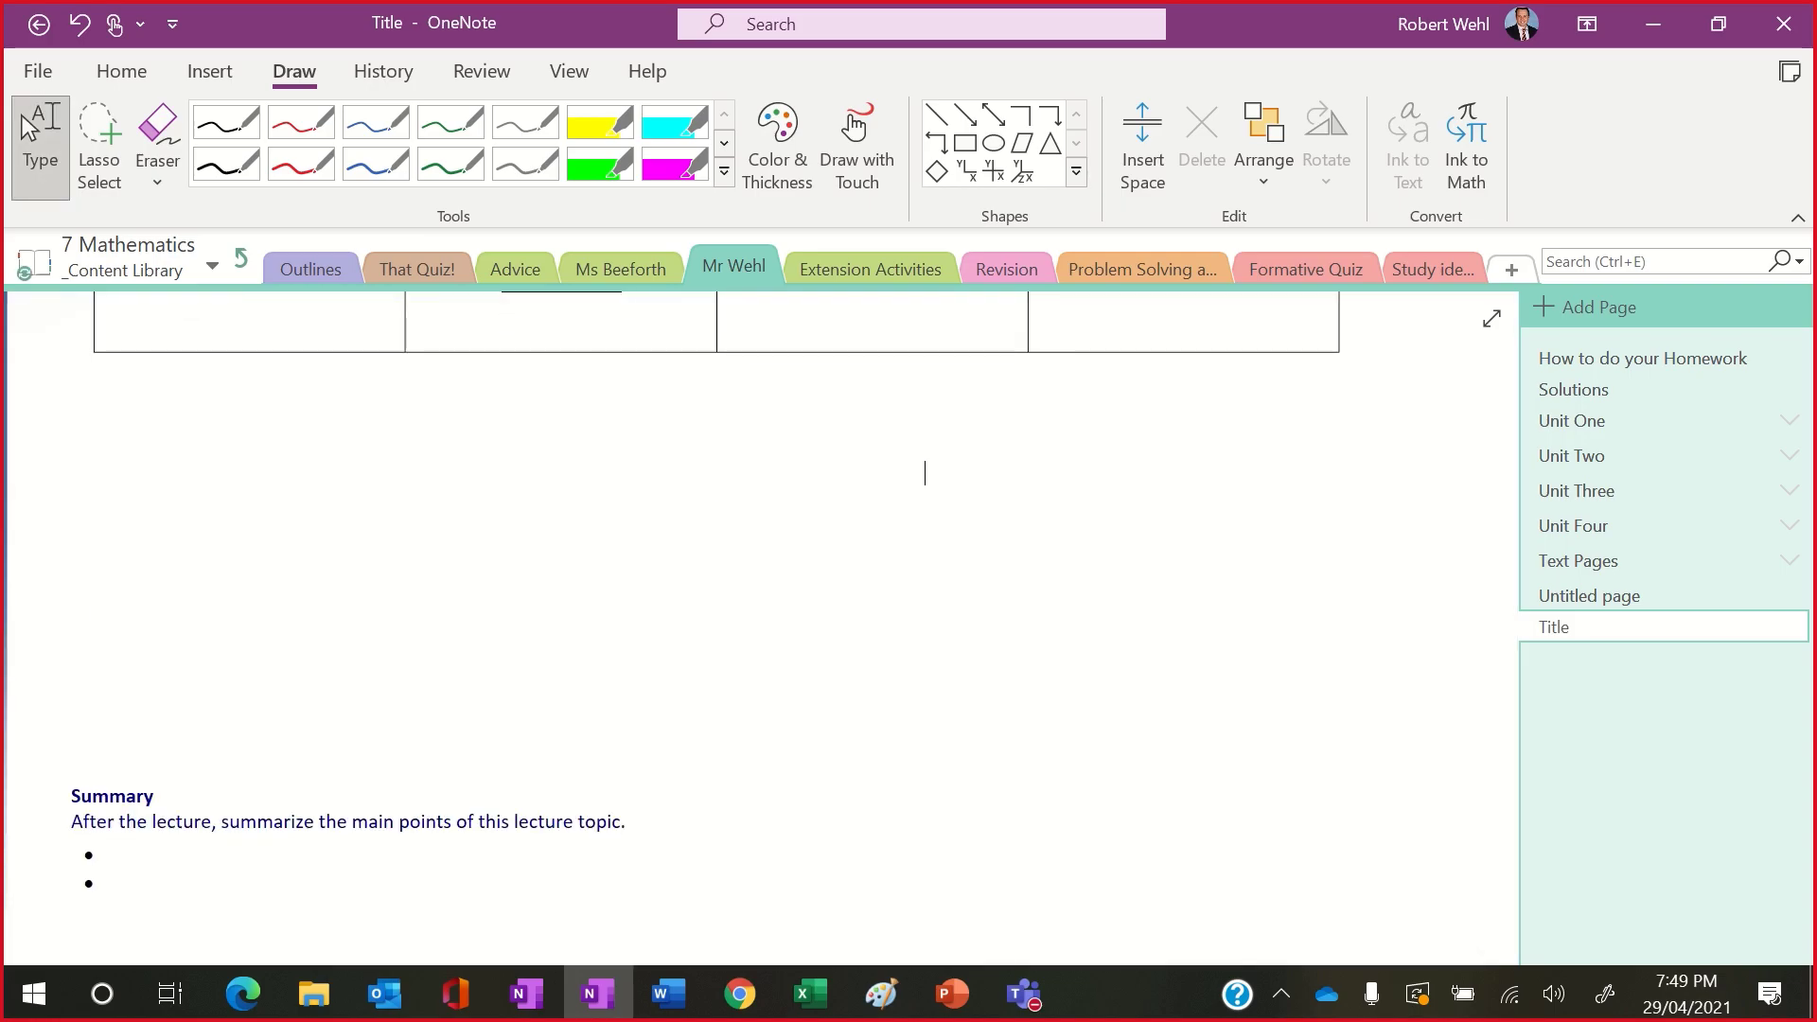
pyautogui.scroll(-4, 924, 472)
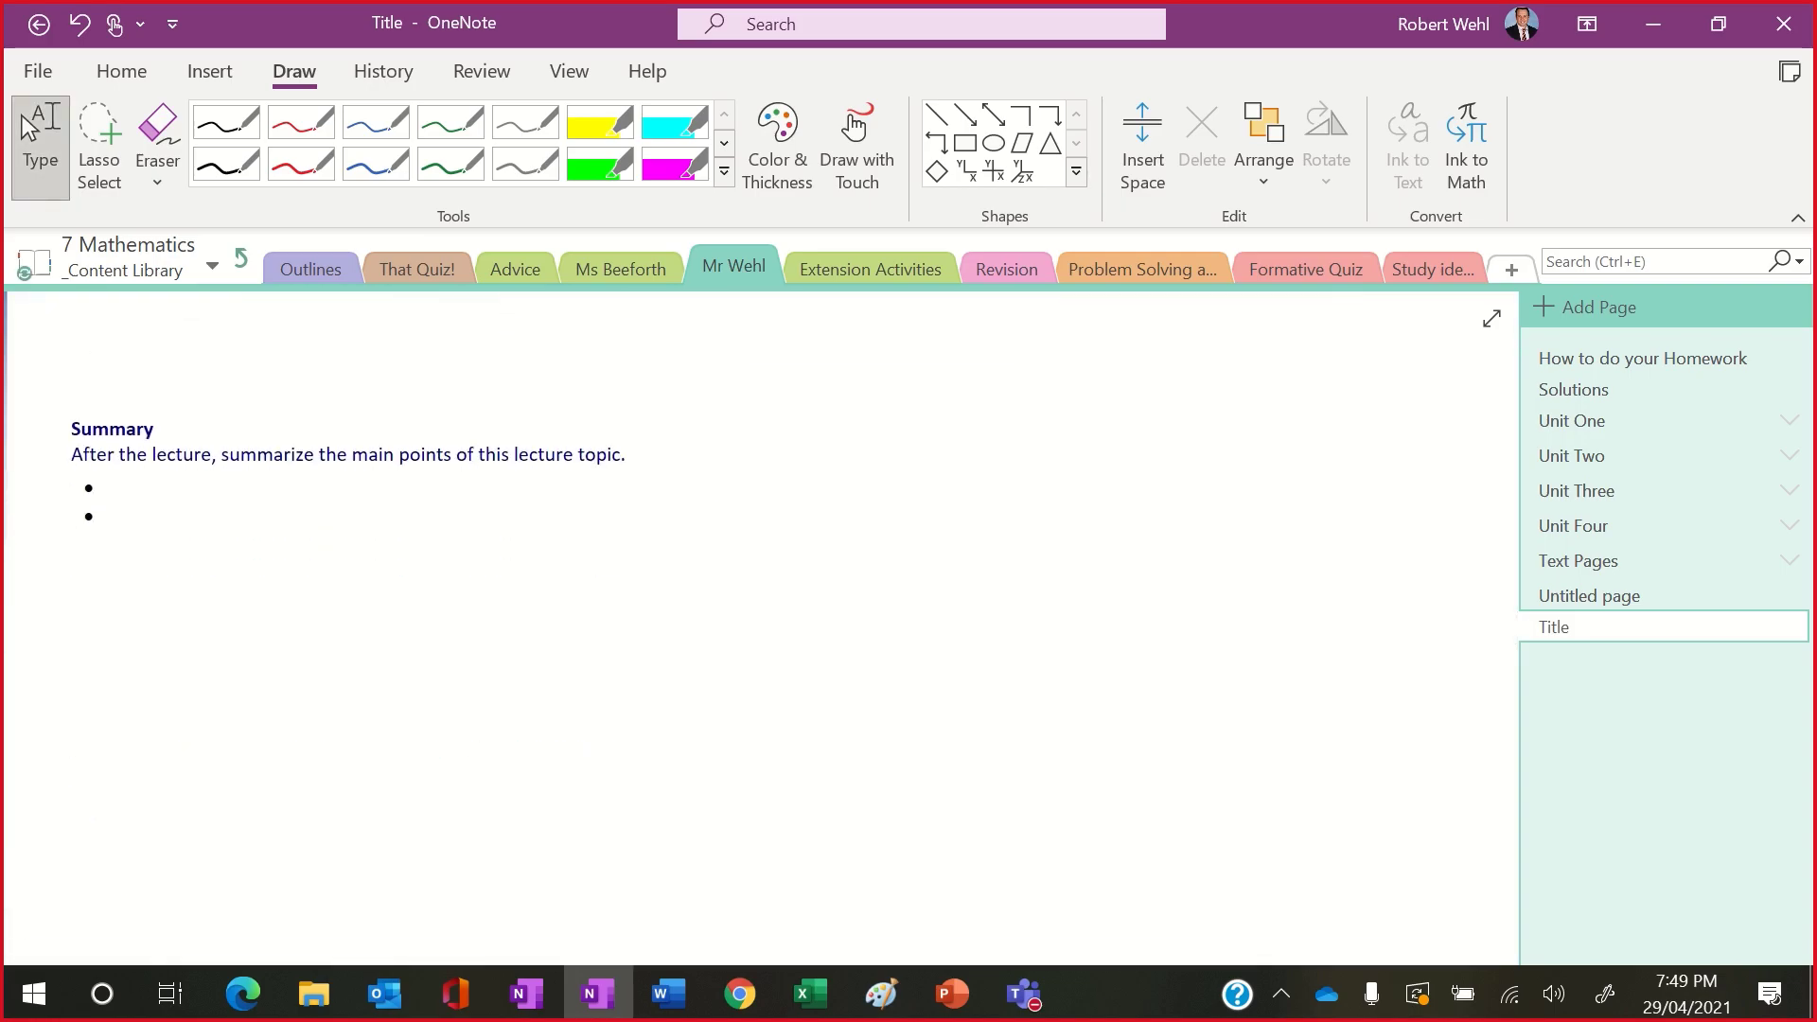
pyautogui.scroll(7, 1013, 772)
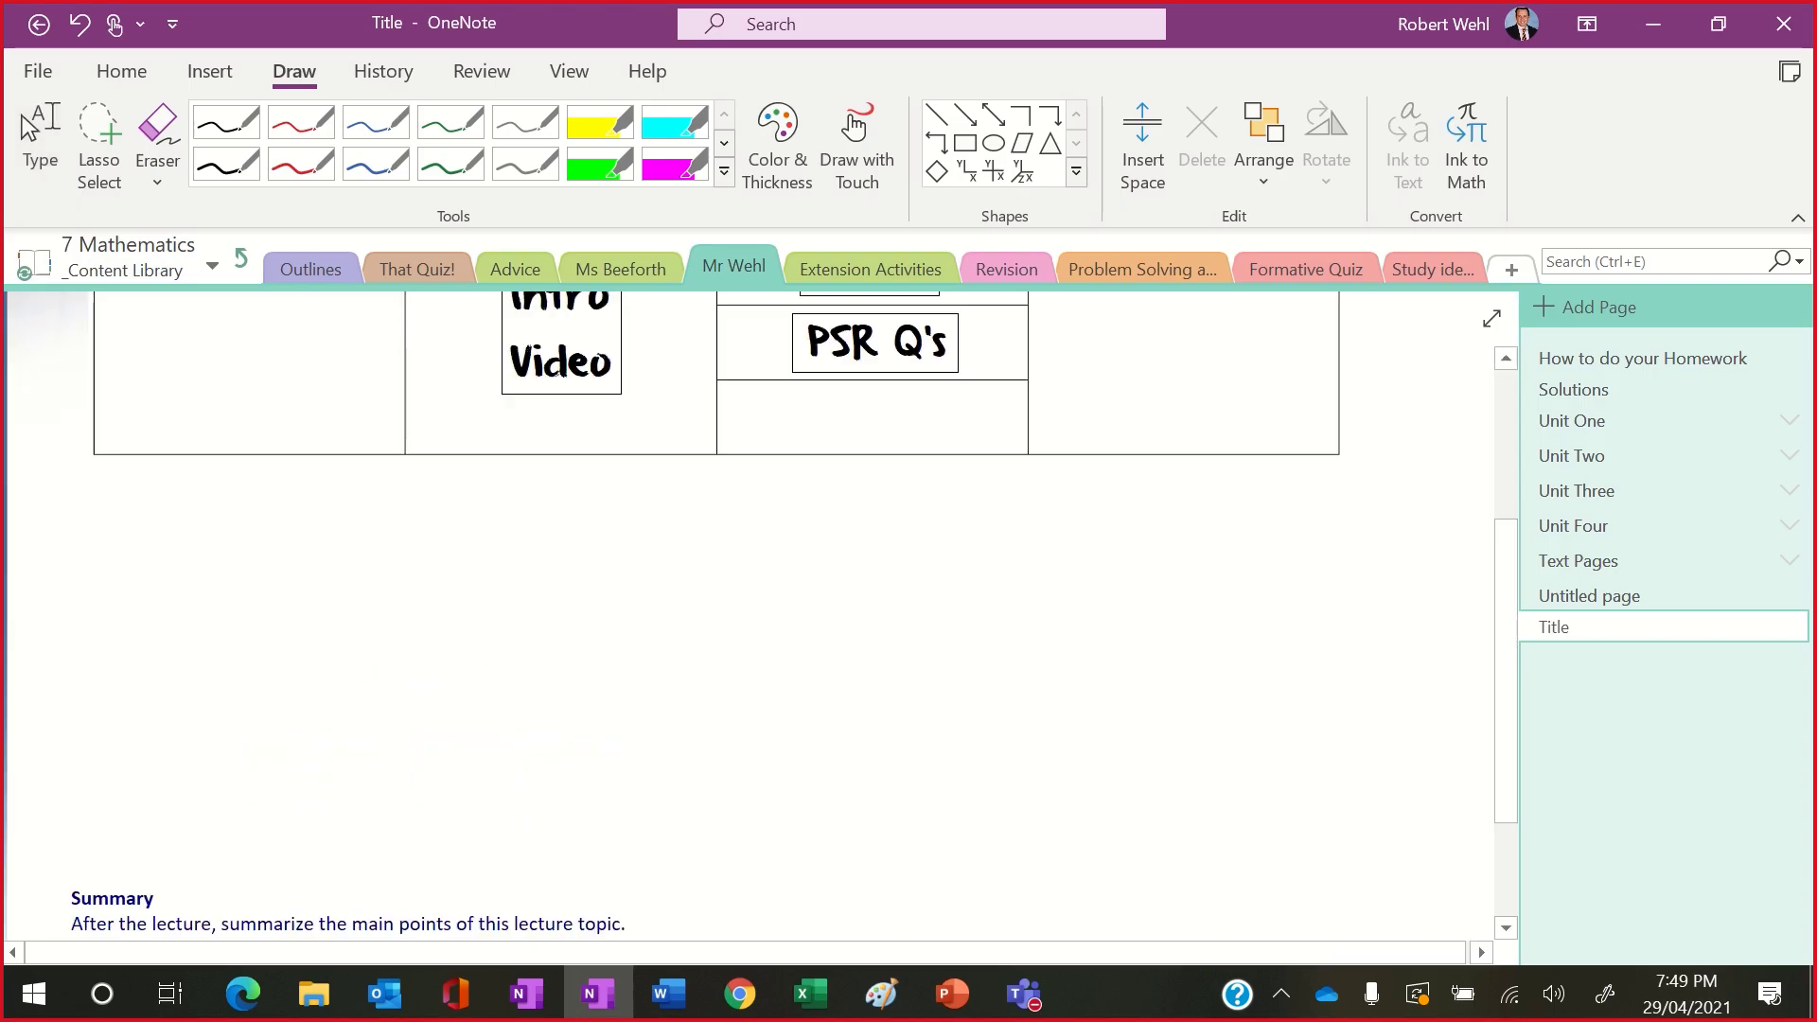
pyautogui.click(1581, 622)
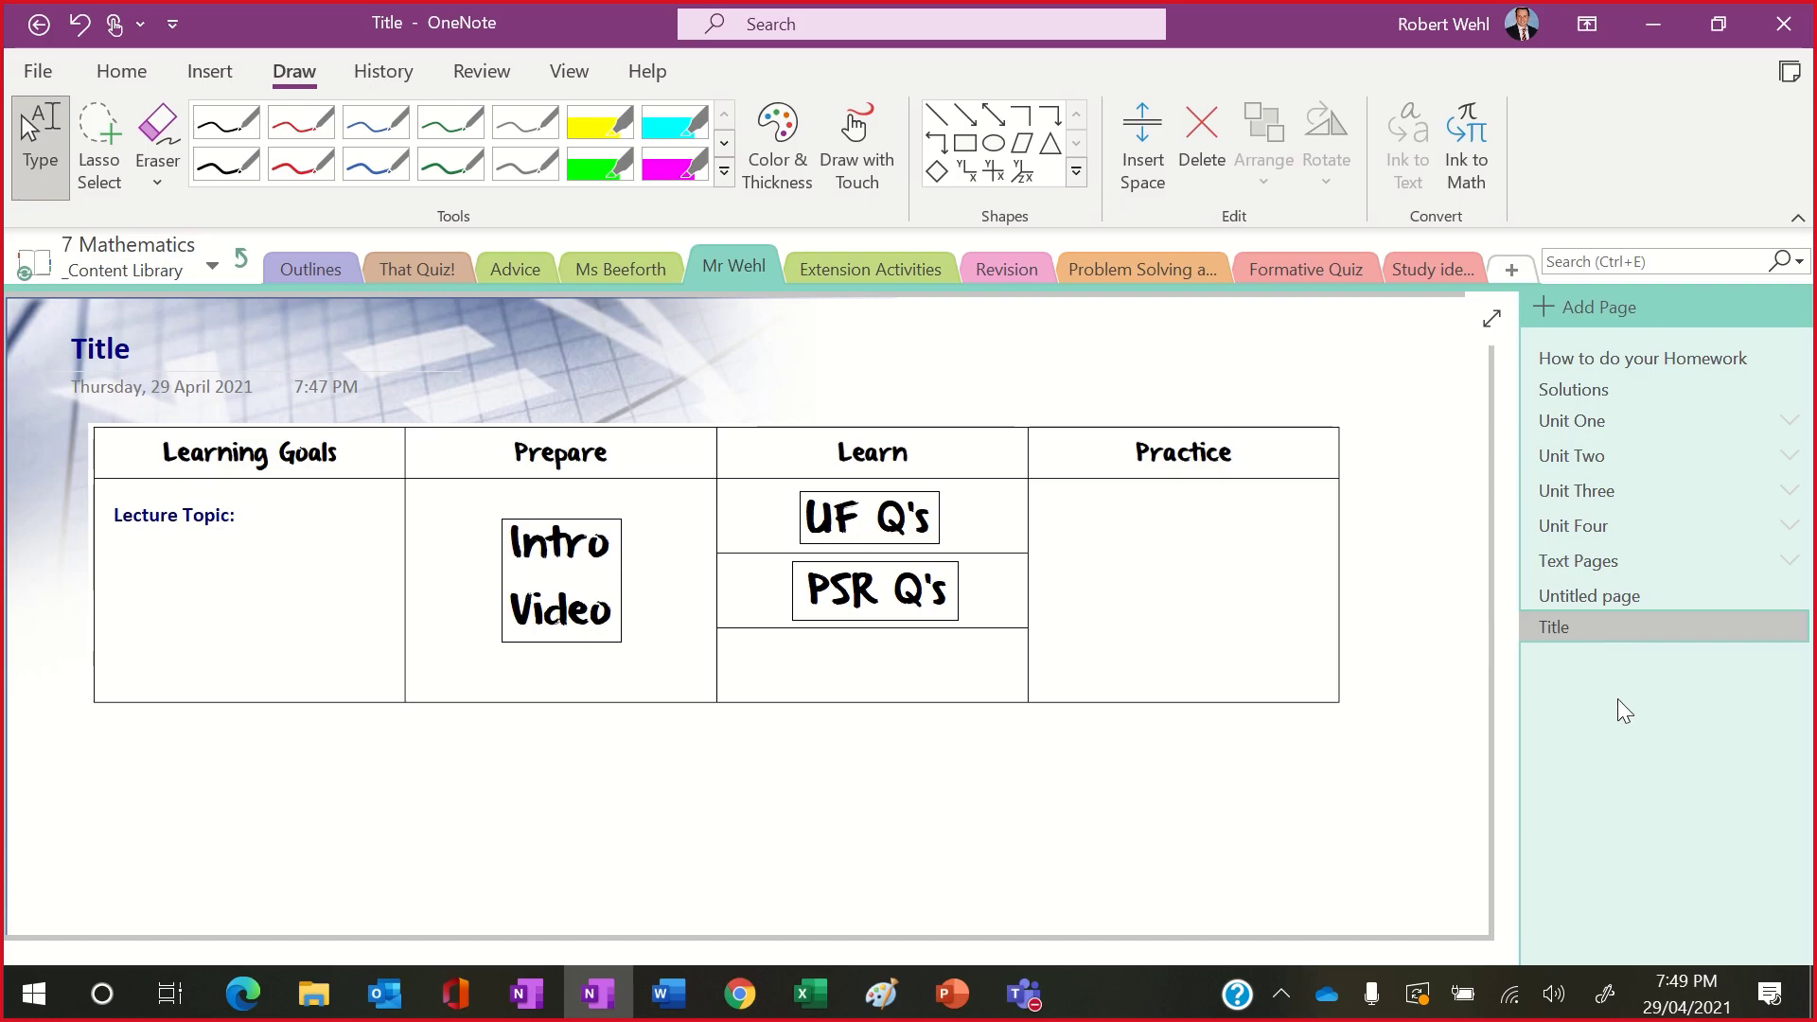
pyautogui.hotkey('ctrl', 'v')
pyautogui.hotkey('ctrl', 'v')
pyautogui.hotkey('ctrl', 'v')
pyautogui.hotkey('ctrl', 'v')
pyautogui.hotkey('ctrl', 'v')
pyautogui.hotkey('ctrl', 'v')
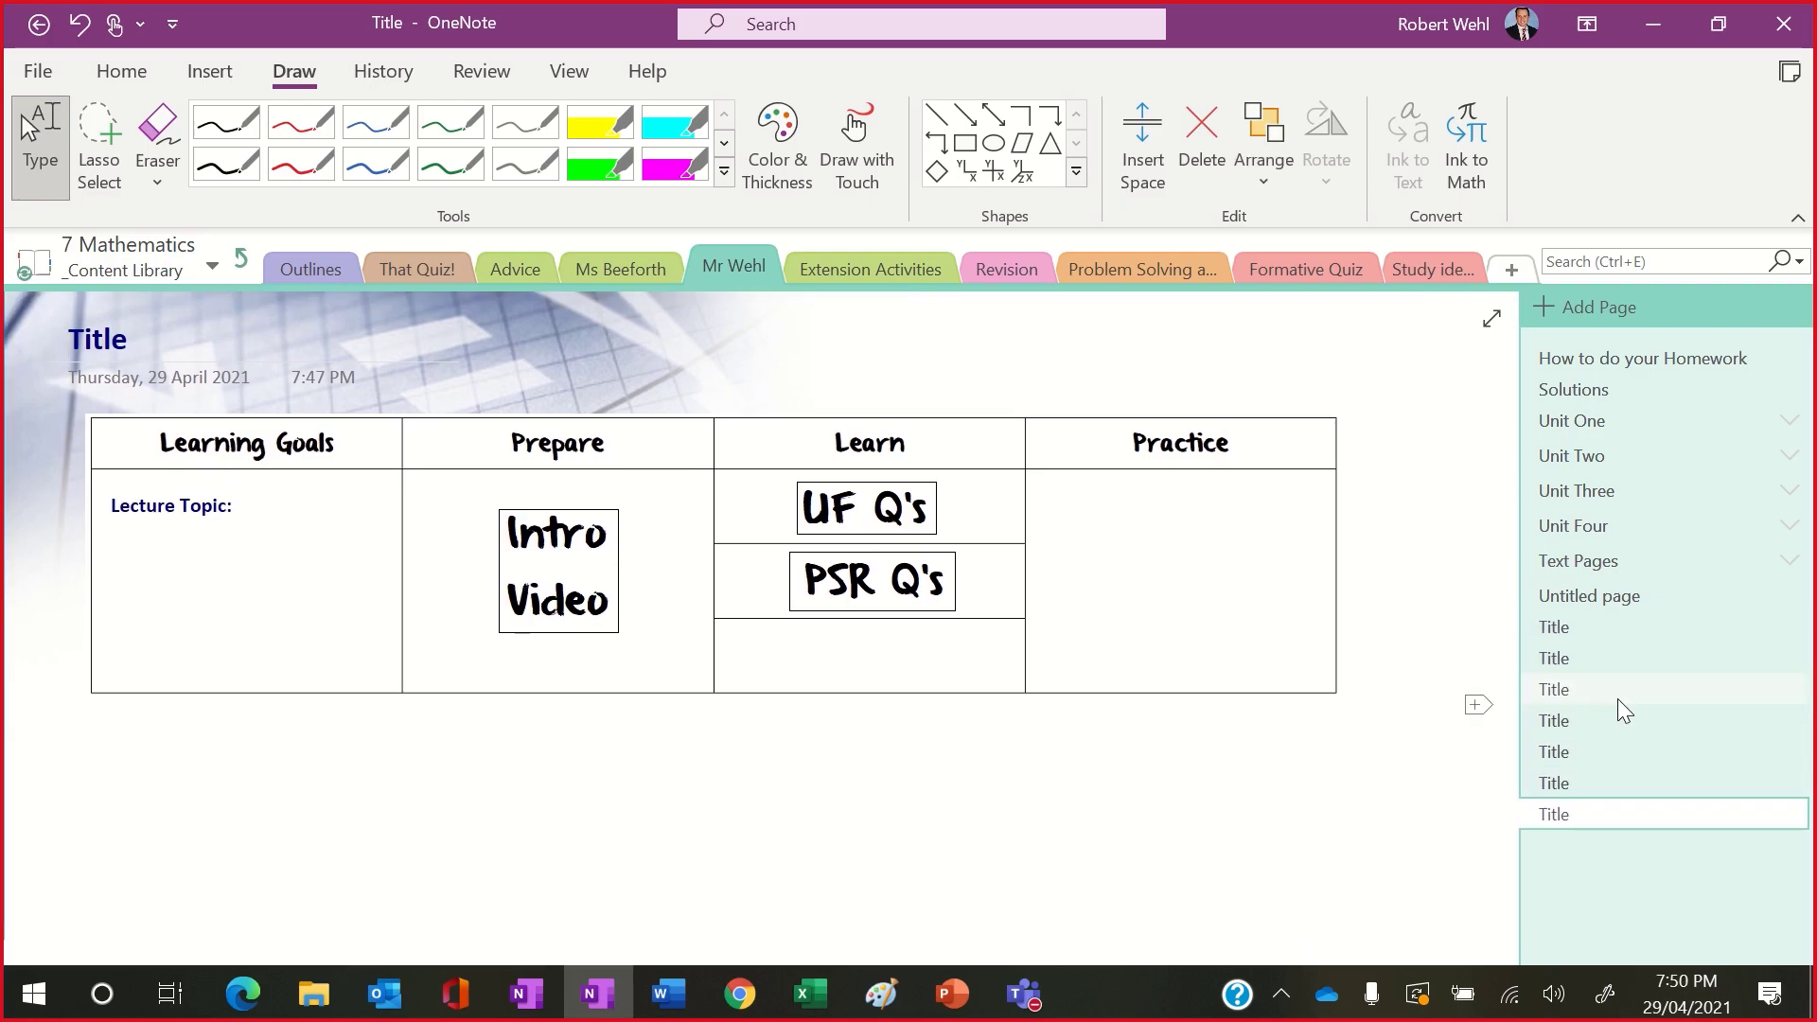
# Step: Make the second Title page a subpage of the first Title page and leave the group expanded
pyautogui.click(1788, 423)
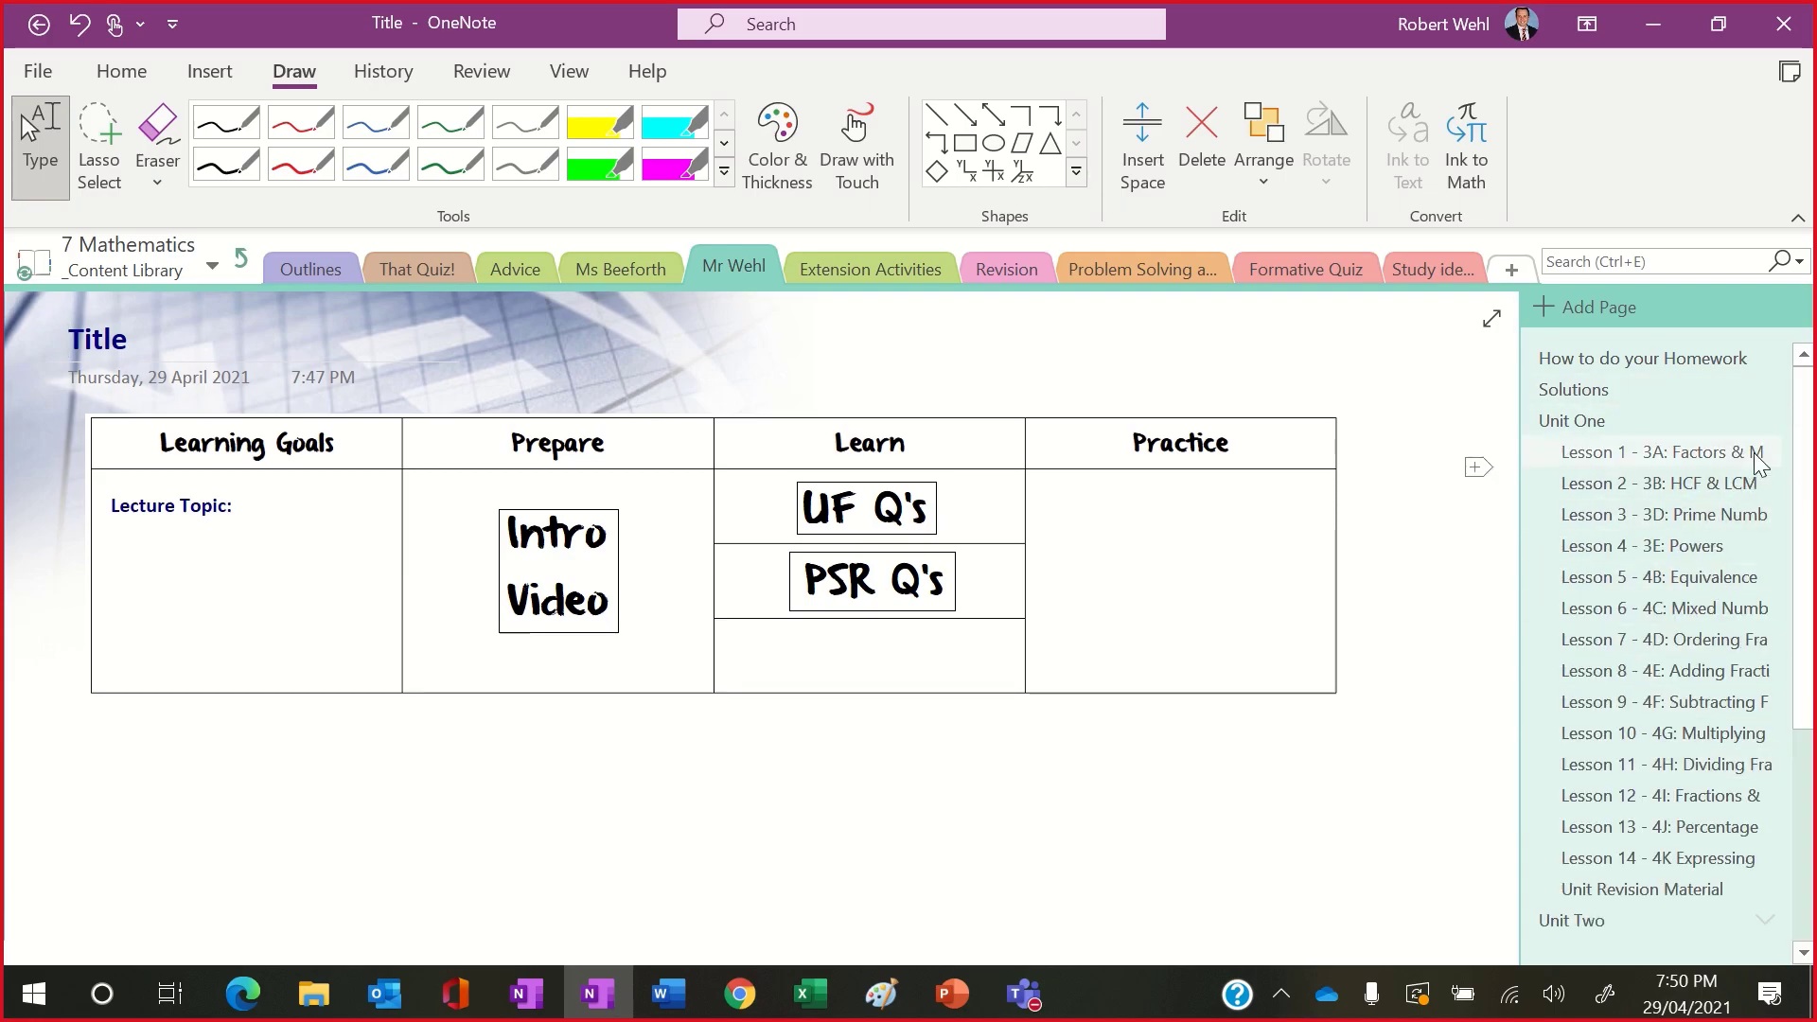
pyautogui.click(1763, 418)
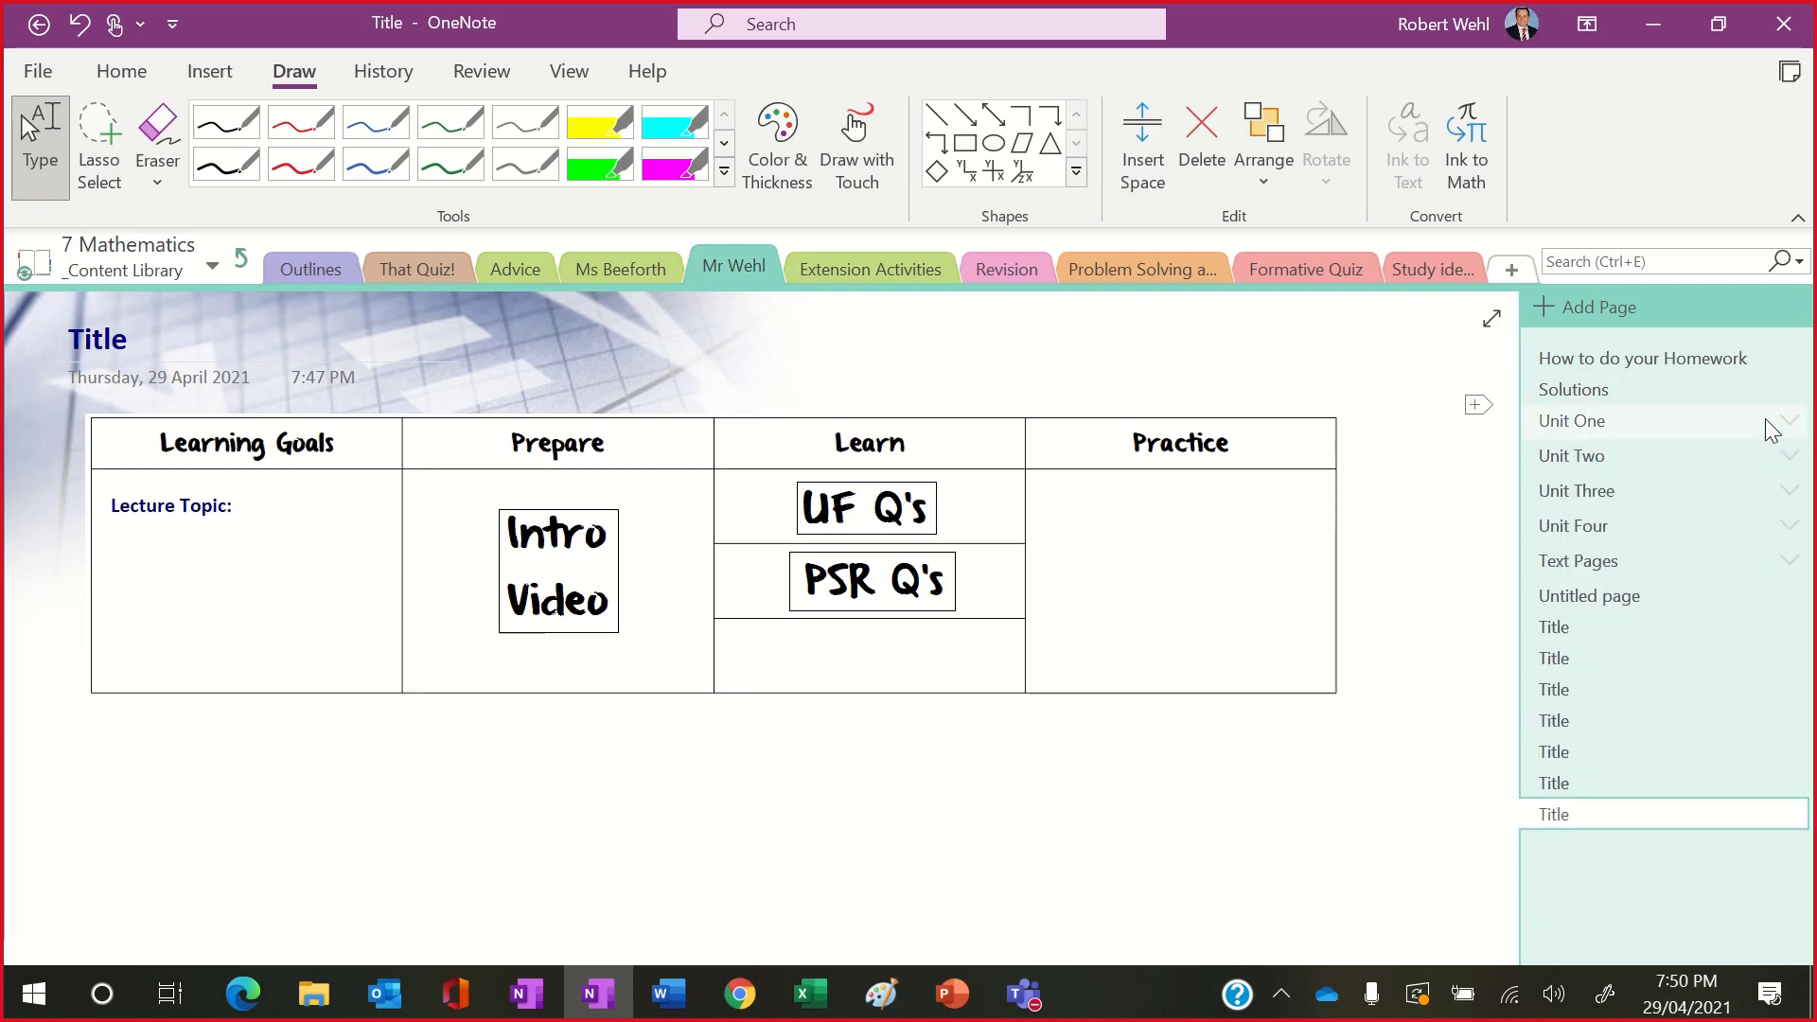
pyautogui.click(1612, 653)
pyautogui.rightClick(1612, 653)
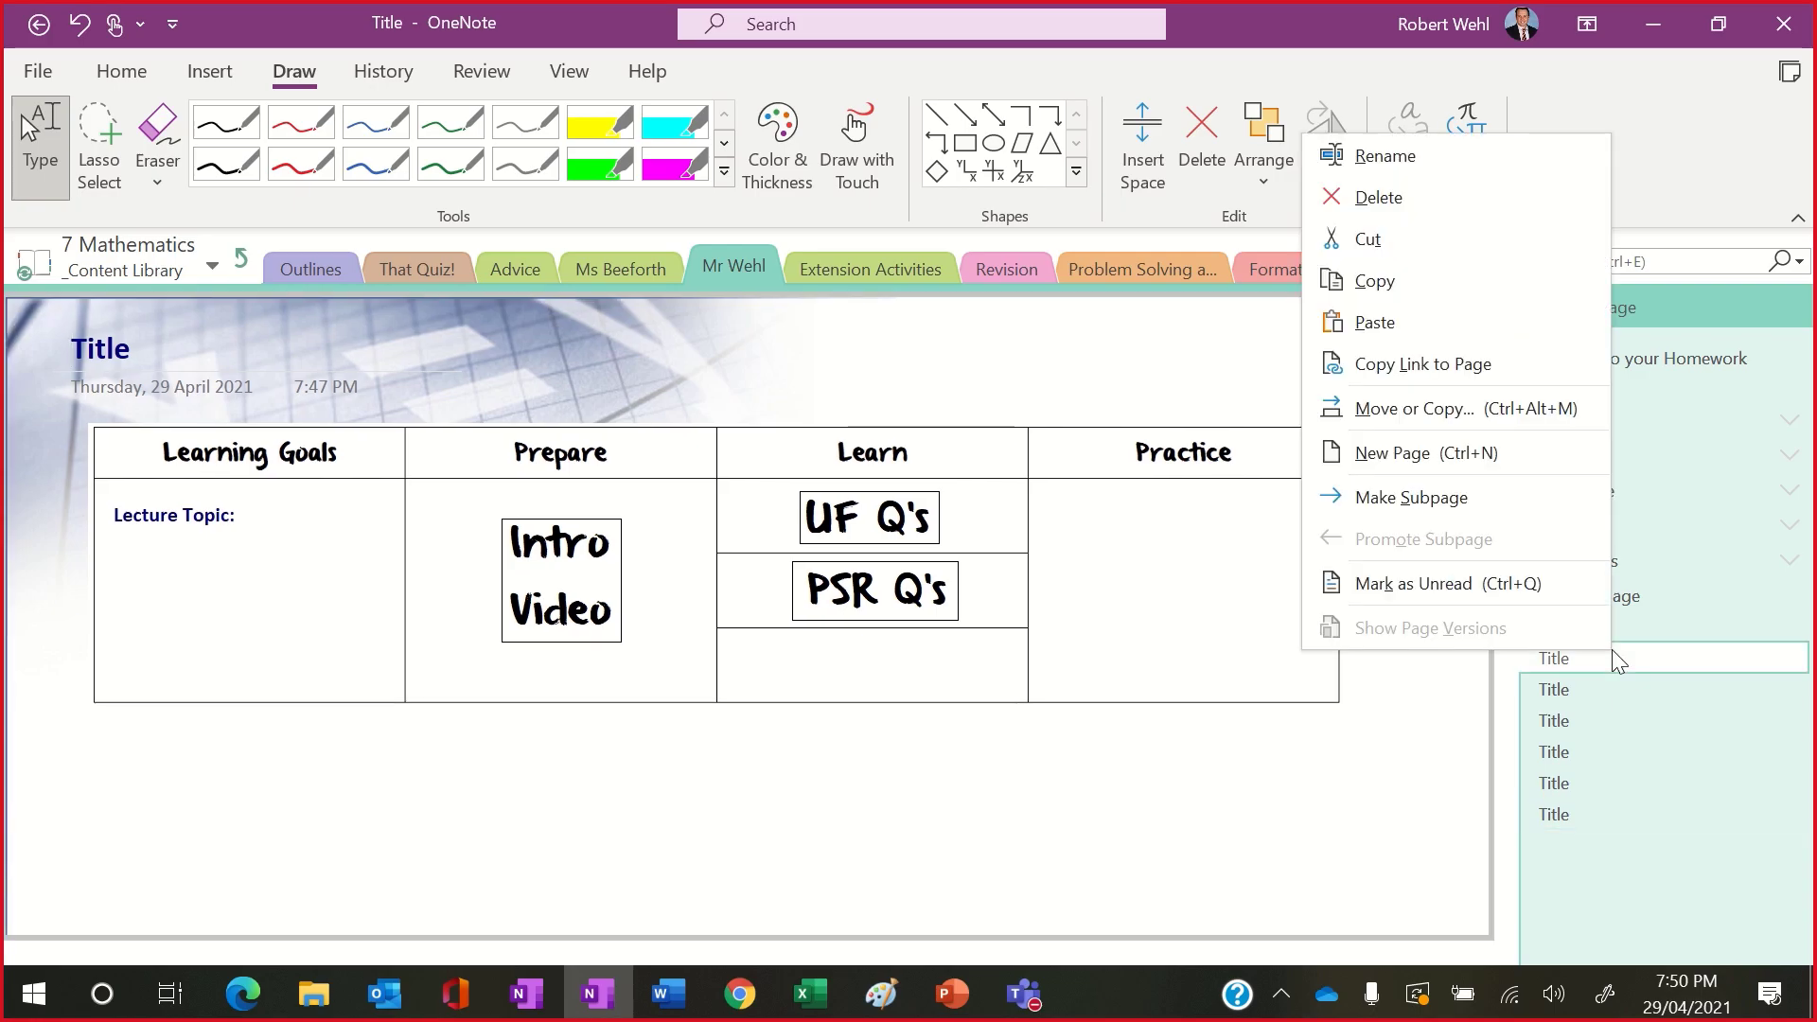
pyautogui.click(1580, 517)
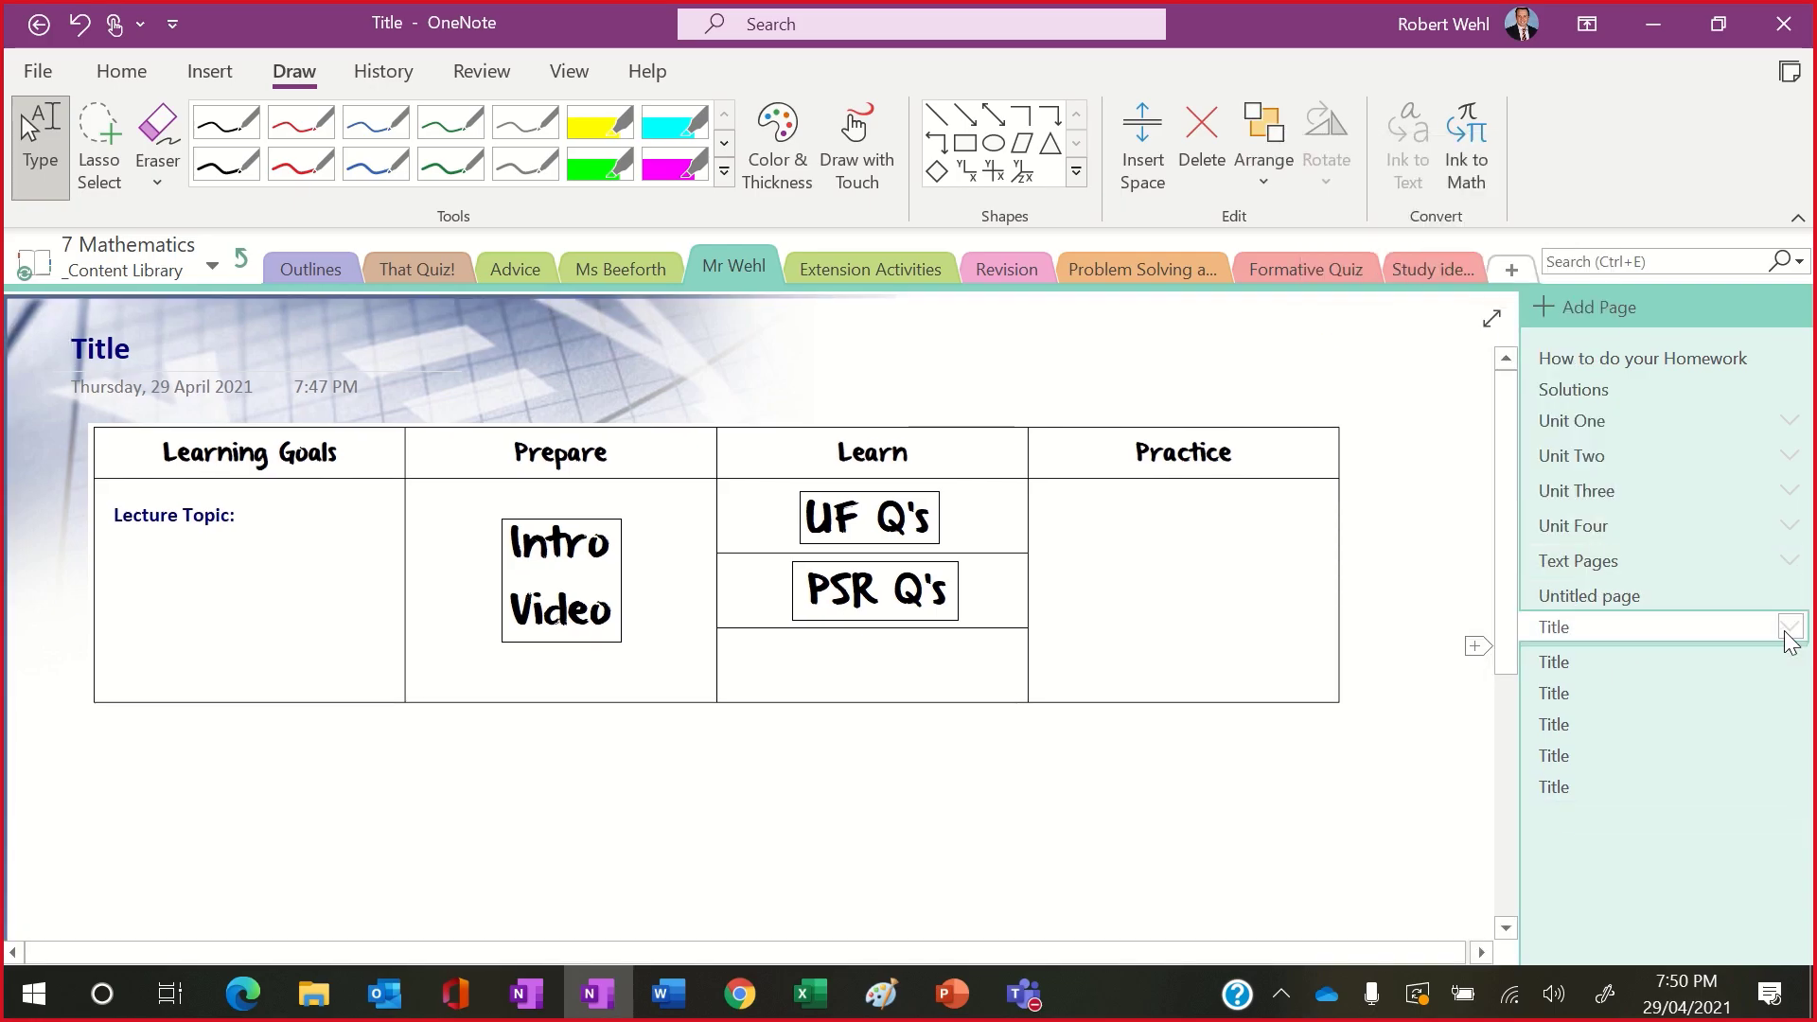
pyautogui.click(1789, 629)
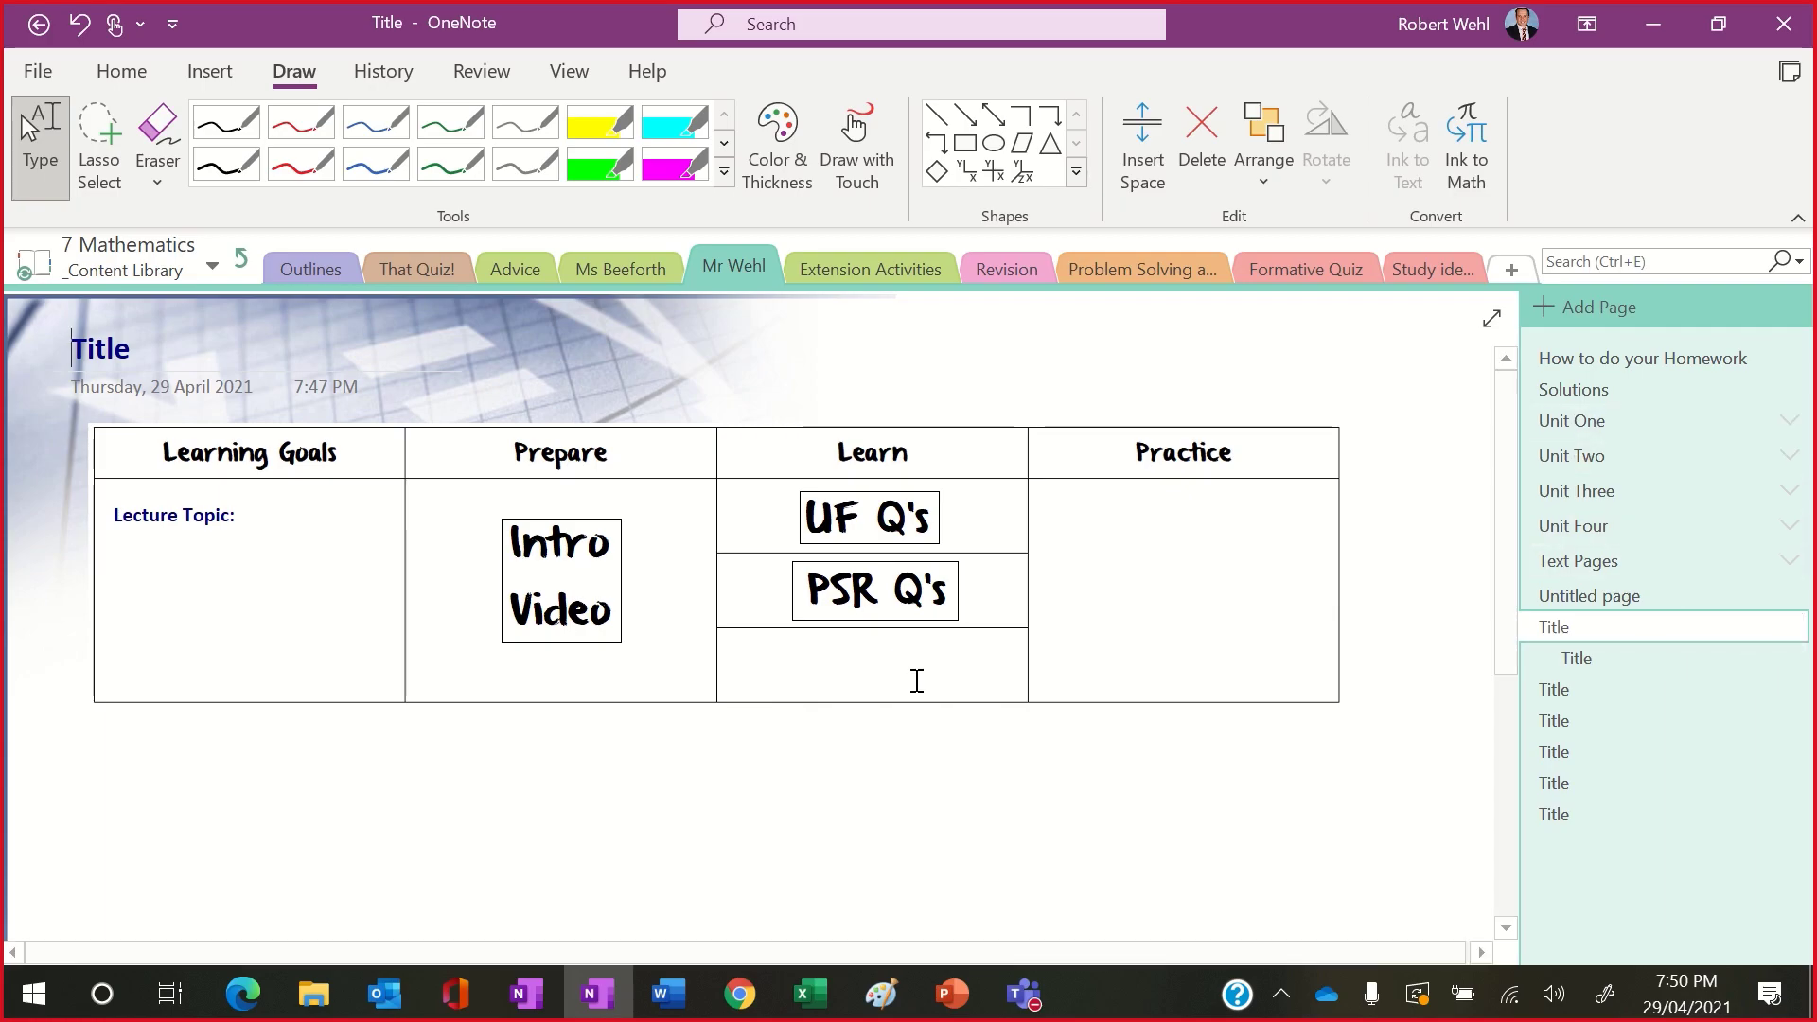
# Step: Link the Intro Video label picture to the web address youtube.com
pyautogui.click(560, 601)
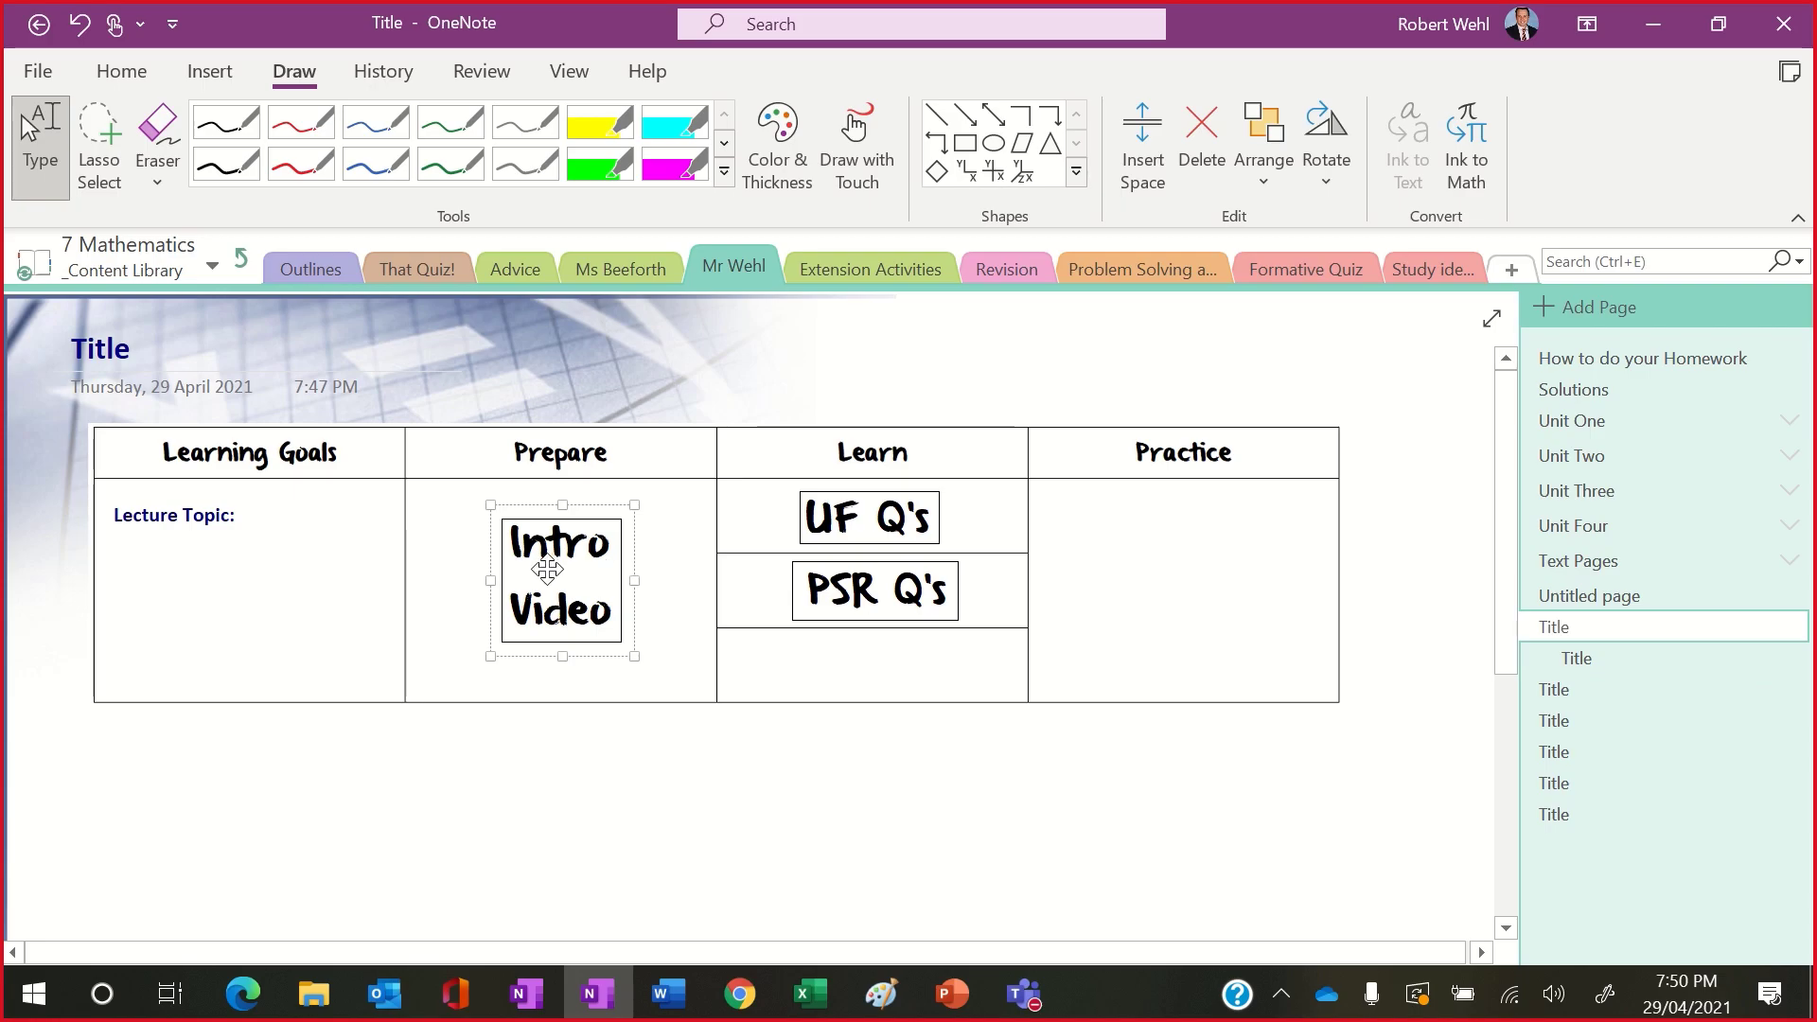
pyautogui.rightClick(546, 569)
pyautogui.click(743, 559)
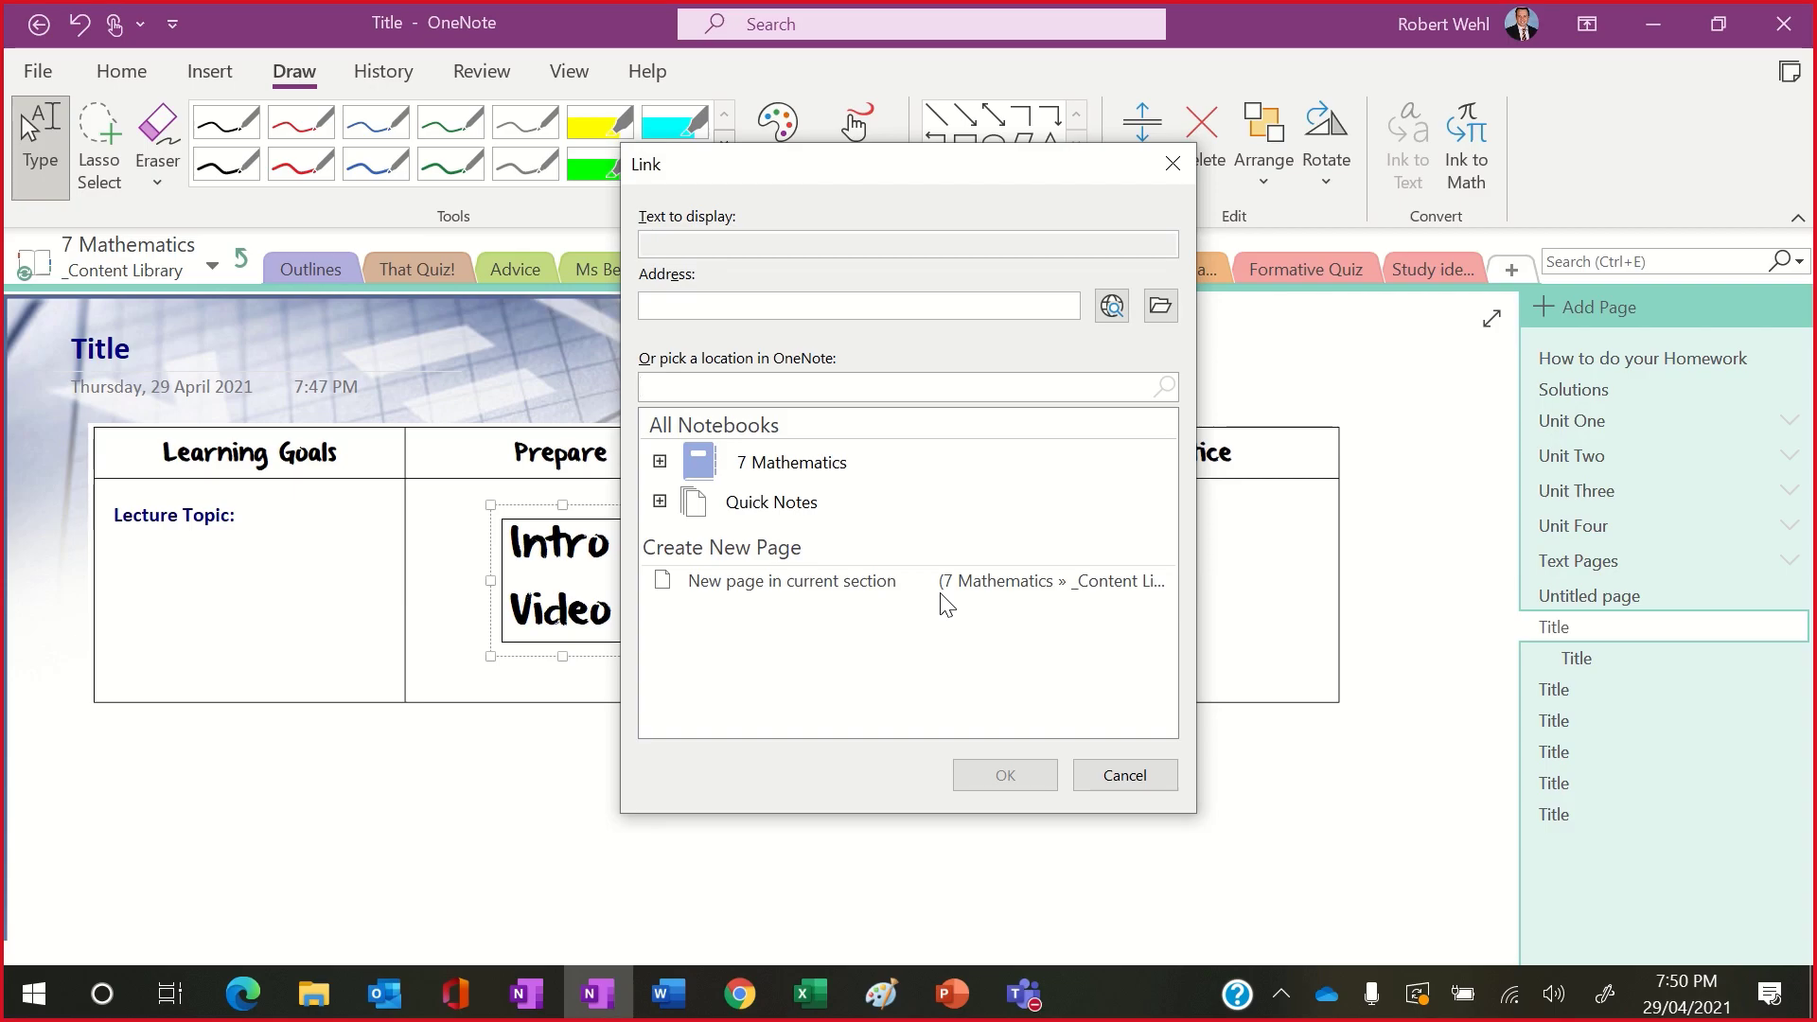
pyautogui.click(684, 301)
pyautogui.write('you')
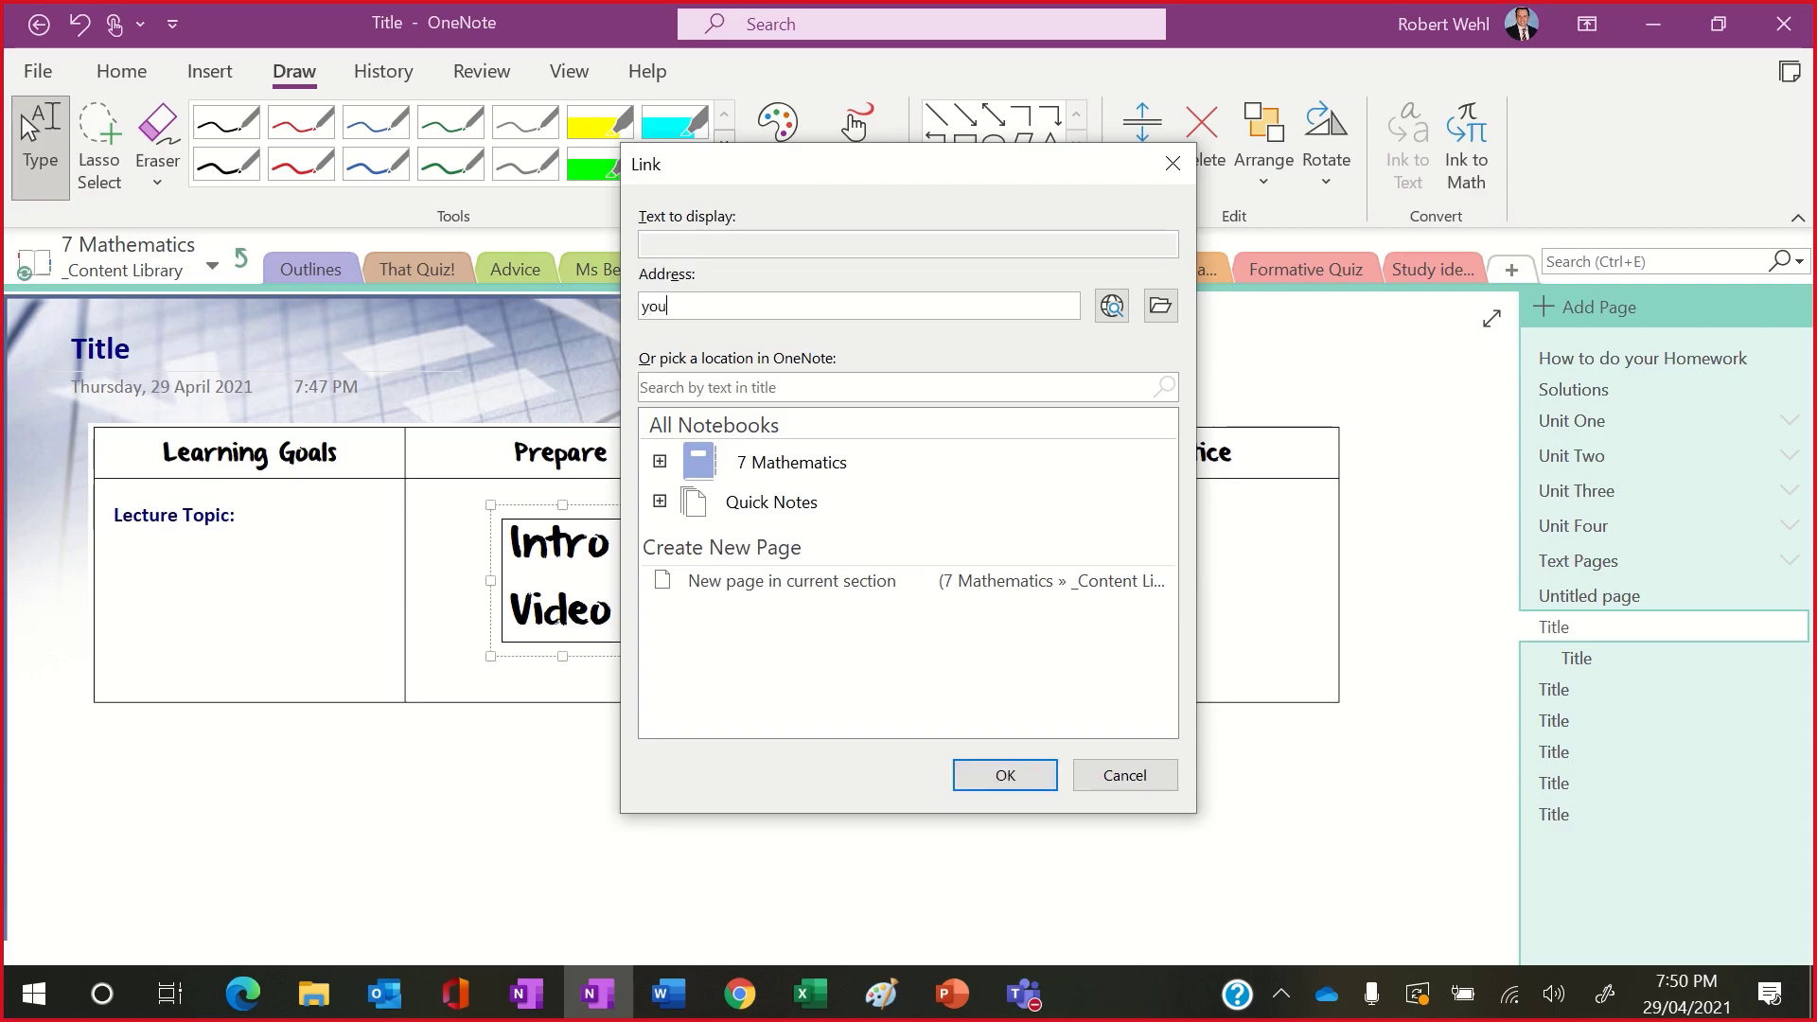
pyautogui.write('tube.com')
pyautogui.click(1005, 774)
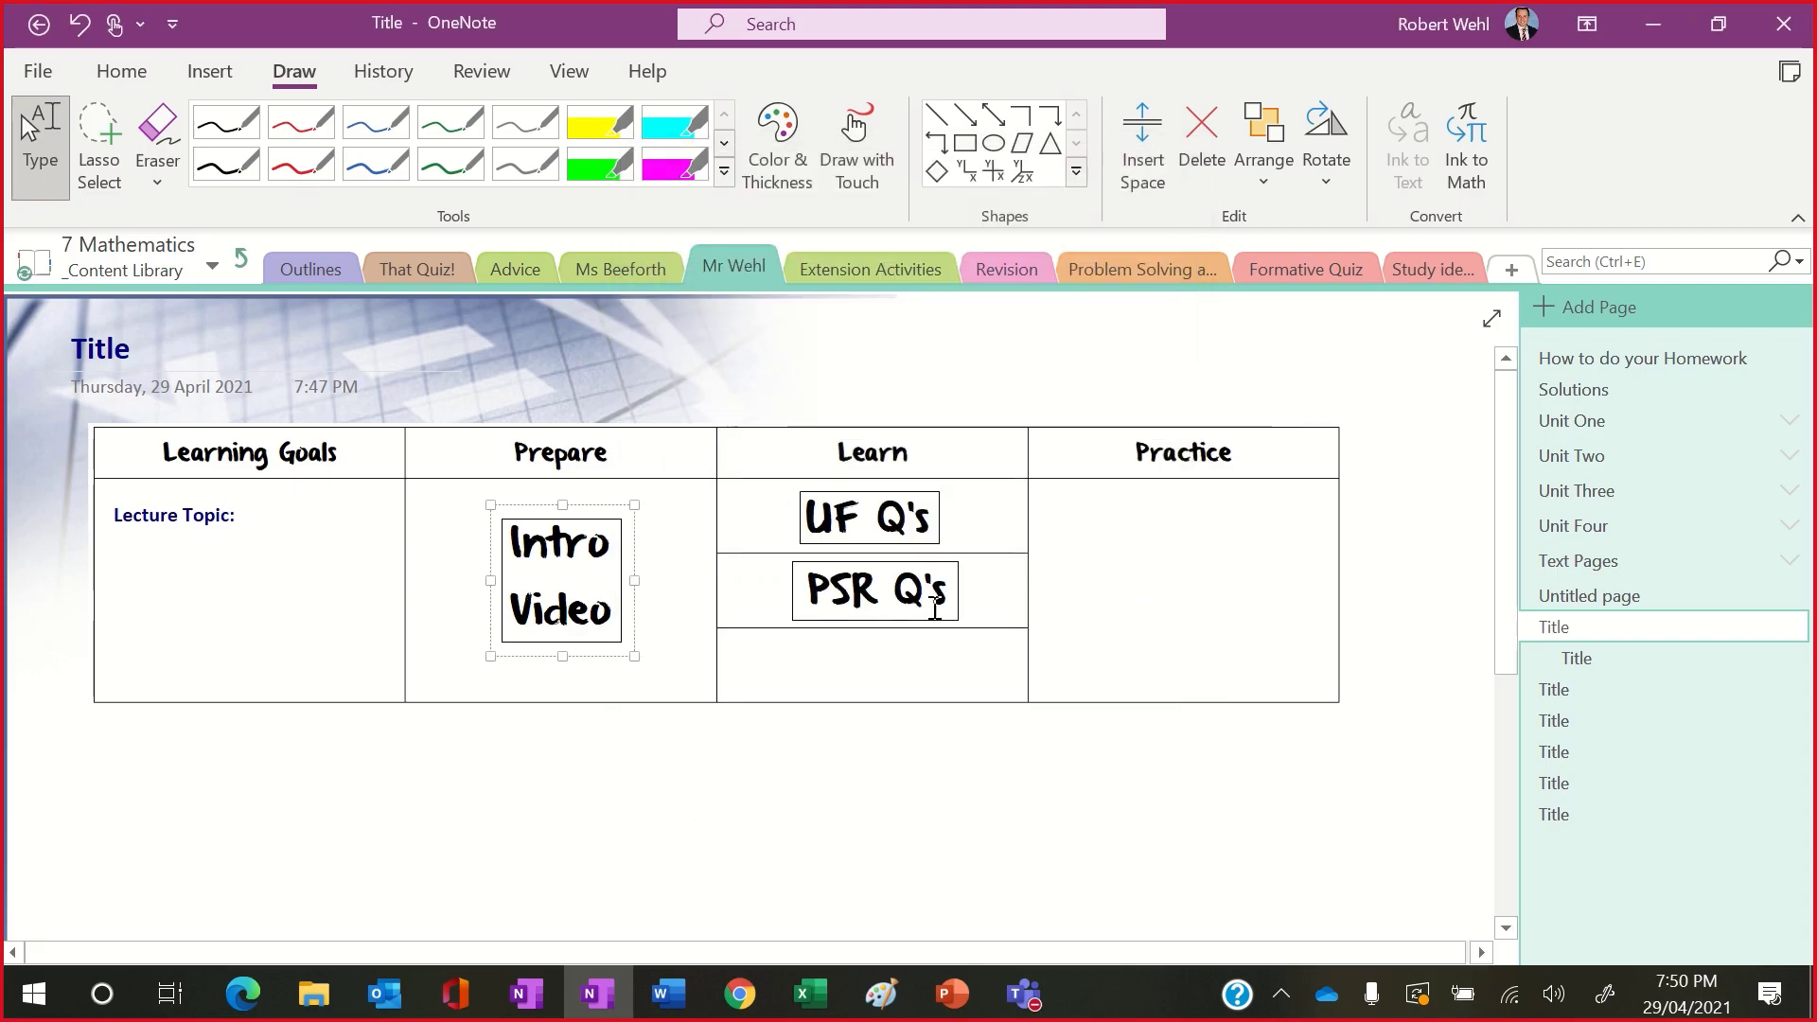
# Step: Link the UF Q's label picture to the page U4 L13 UF in the 7 Mathematics notebook
pyautogui.rightClick(863, 530)
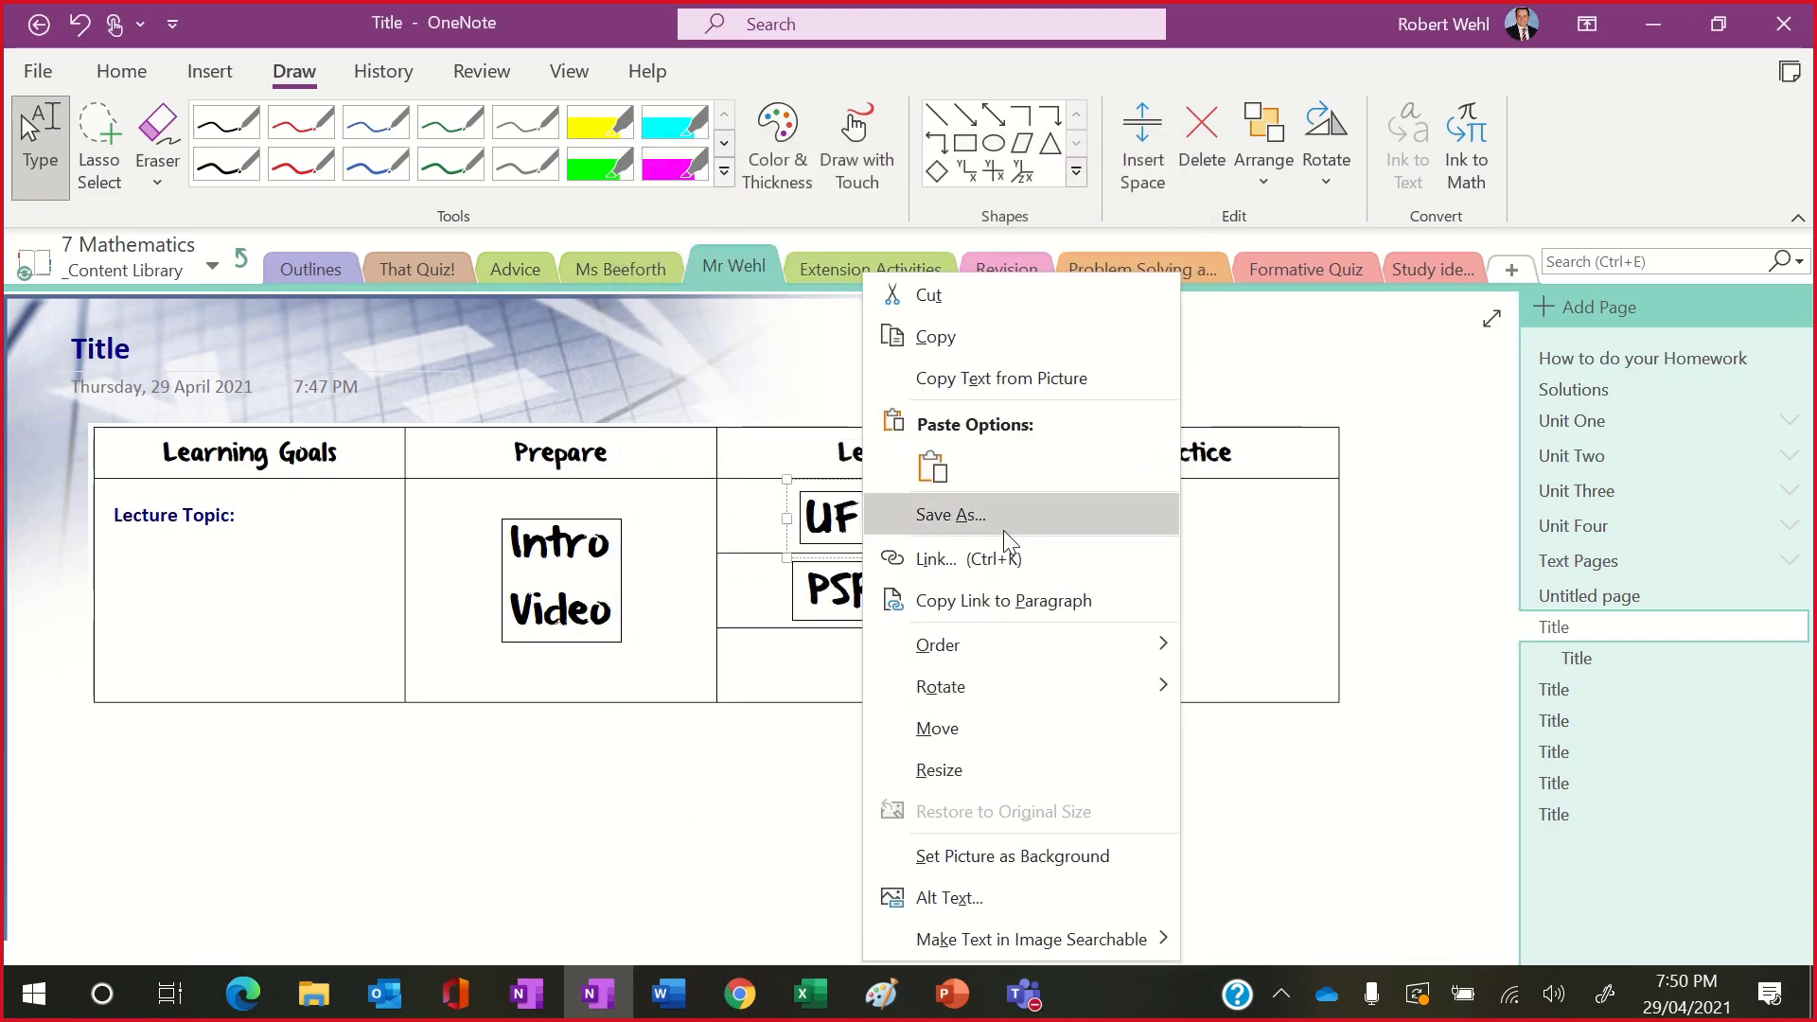
pyautogui.click(958, 559)
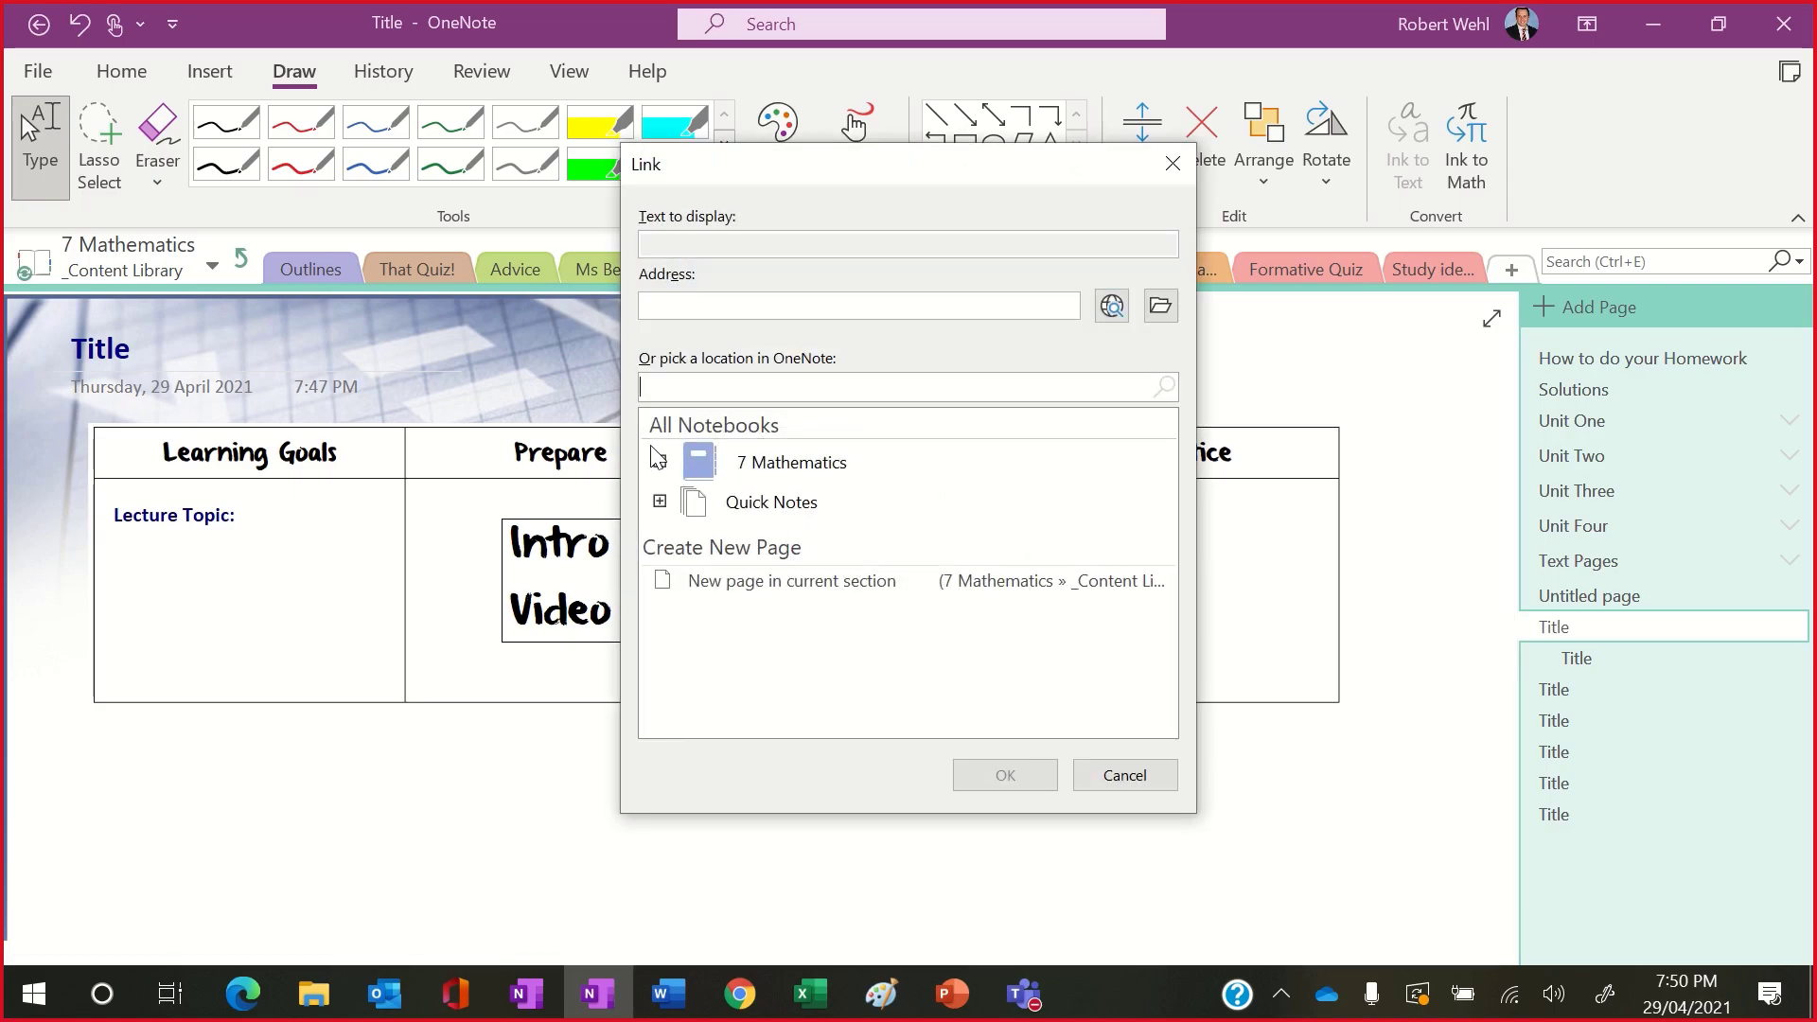
pyautogui.click(659, 462)
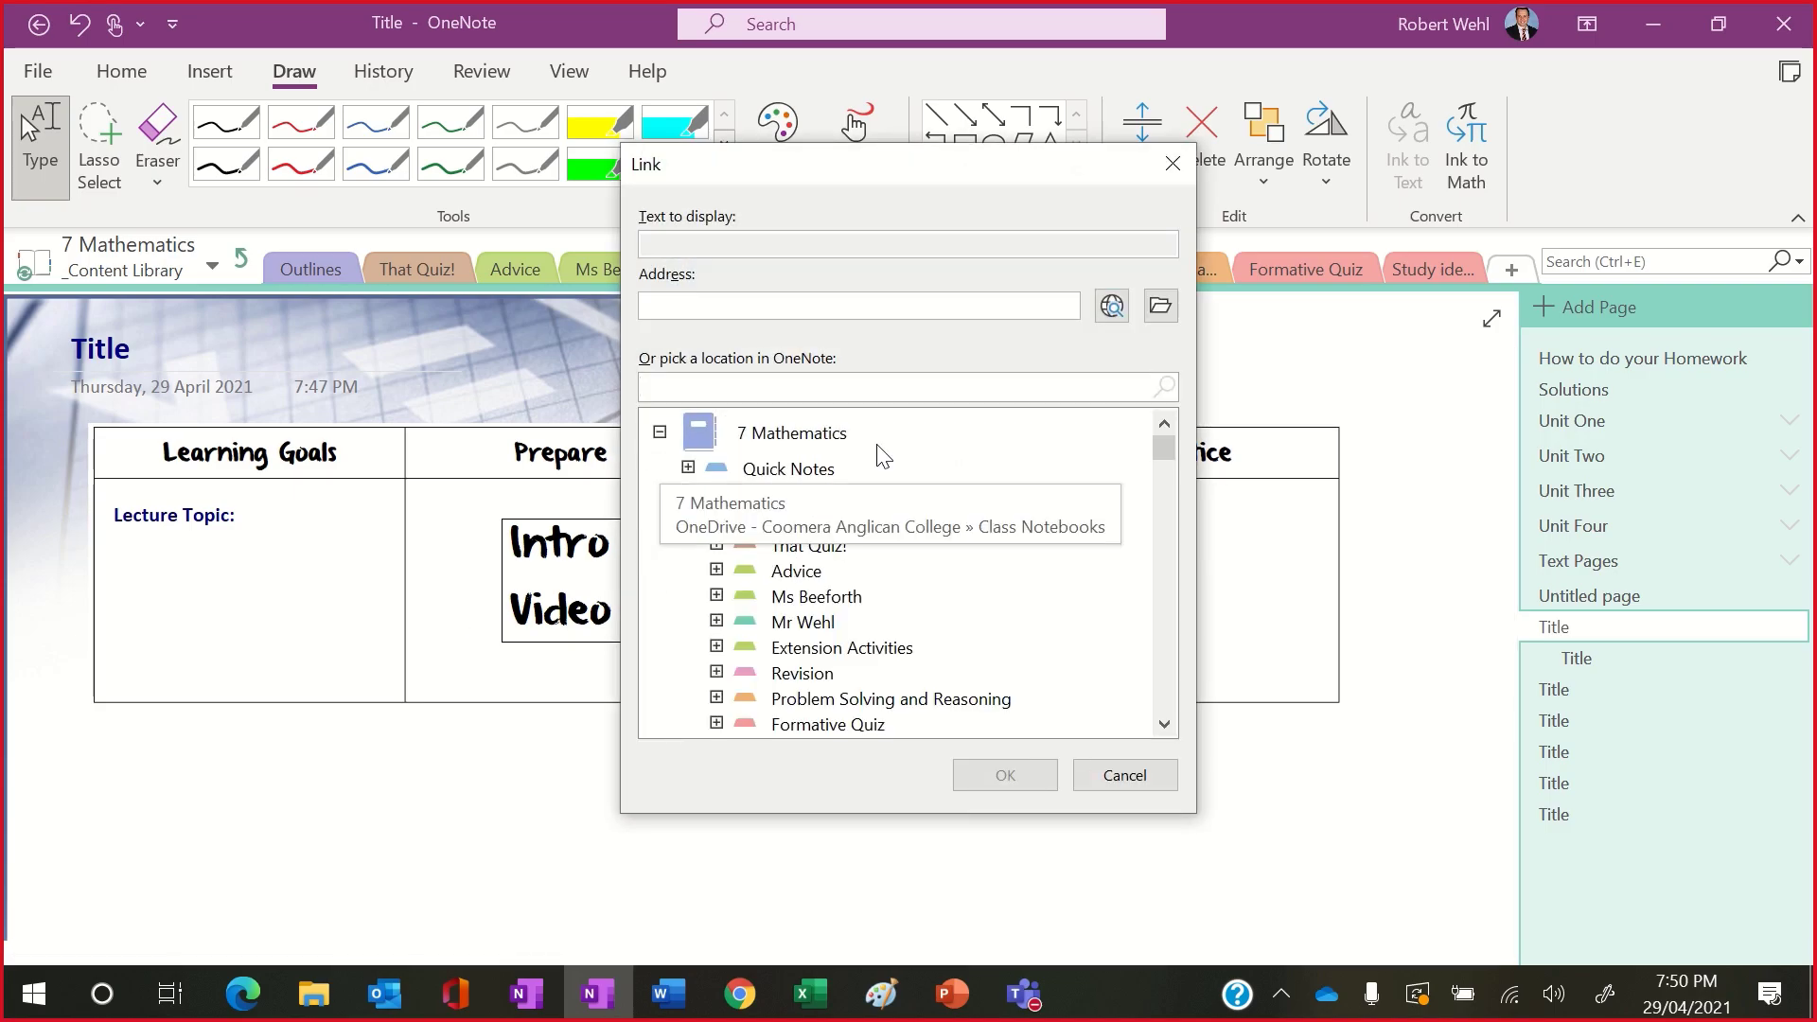
pyautogui.click(720, 615)
pyautogui.scroll(-15, 854, 587)
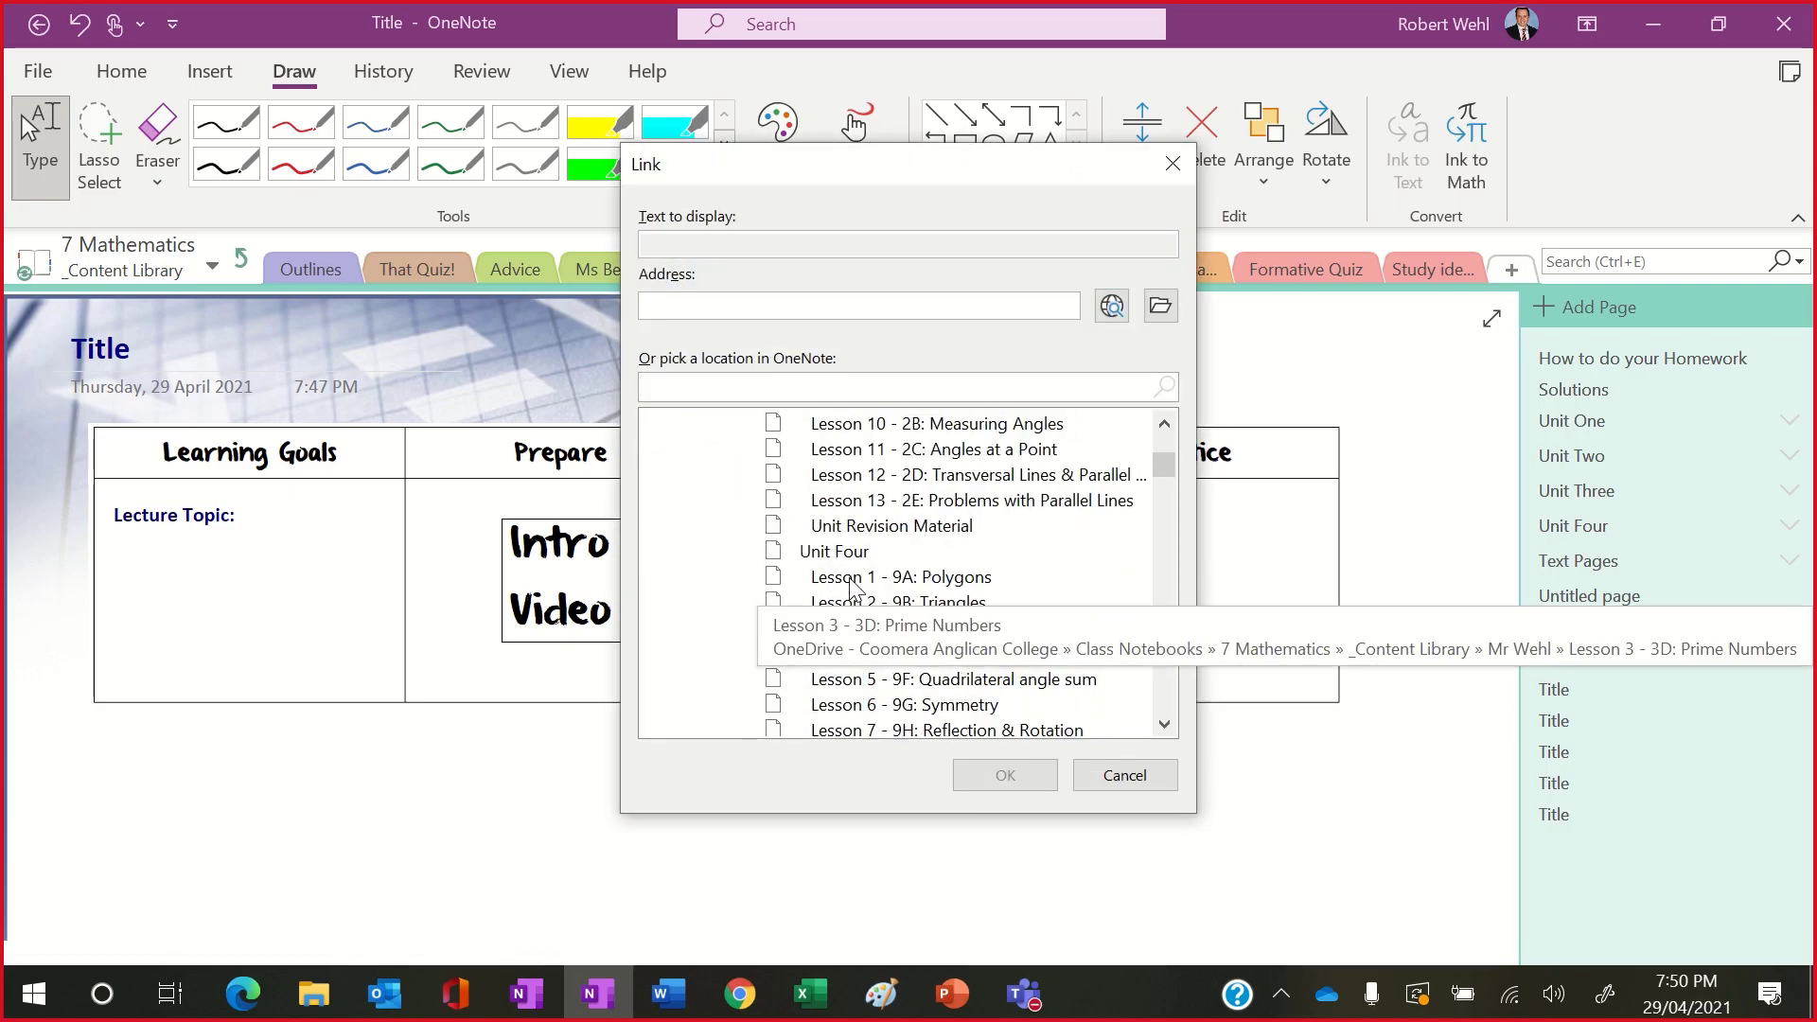
pyautogui.scroll(-2, 855, 587)
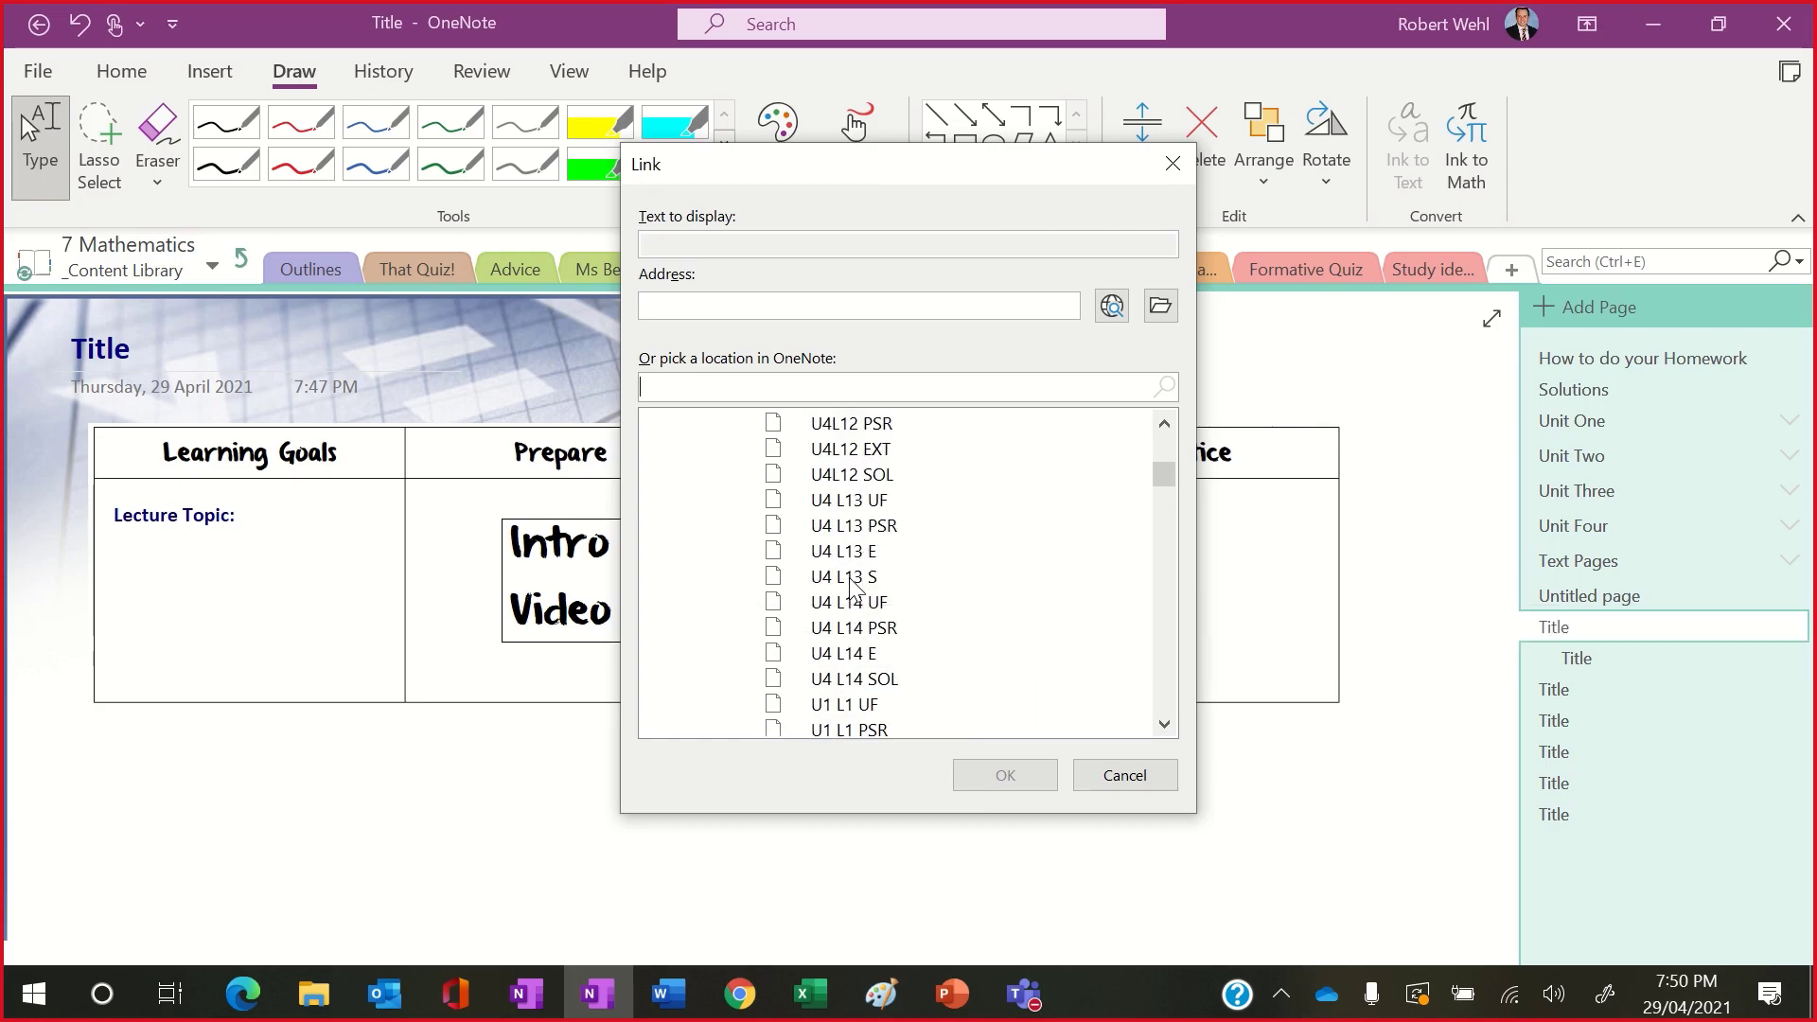
pyautogui.click(873, 502)
pyautogui.click(1005, 775)
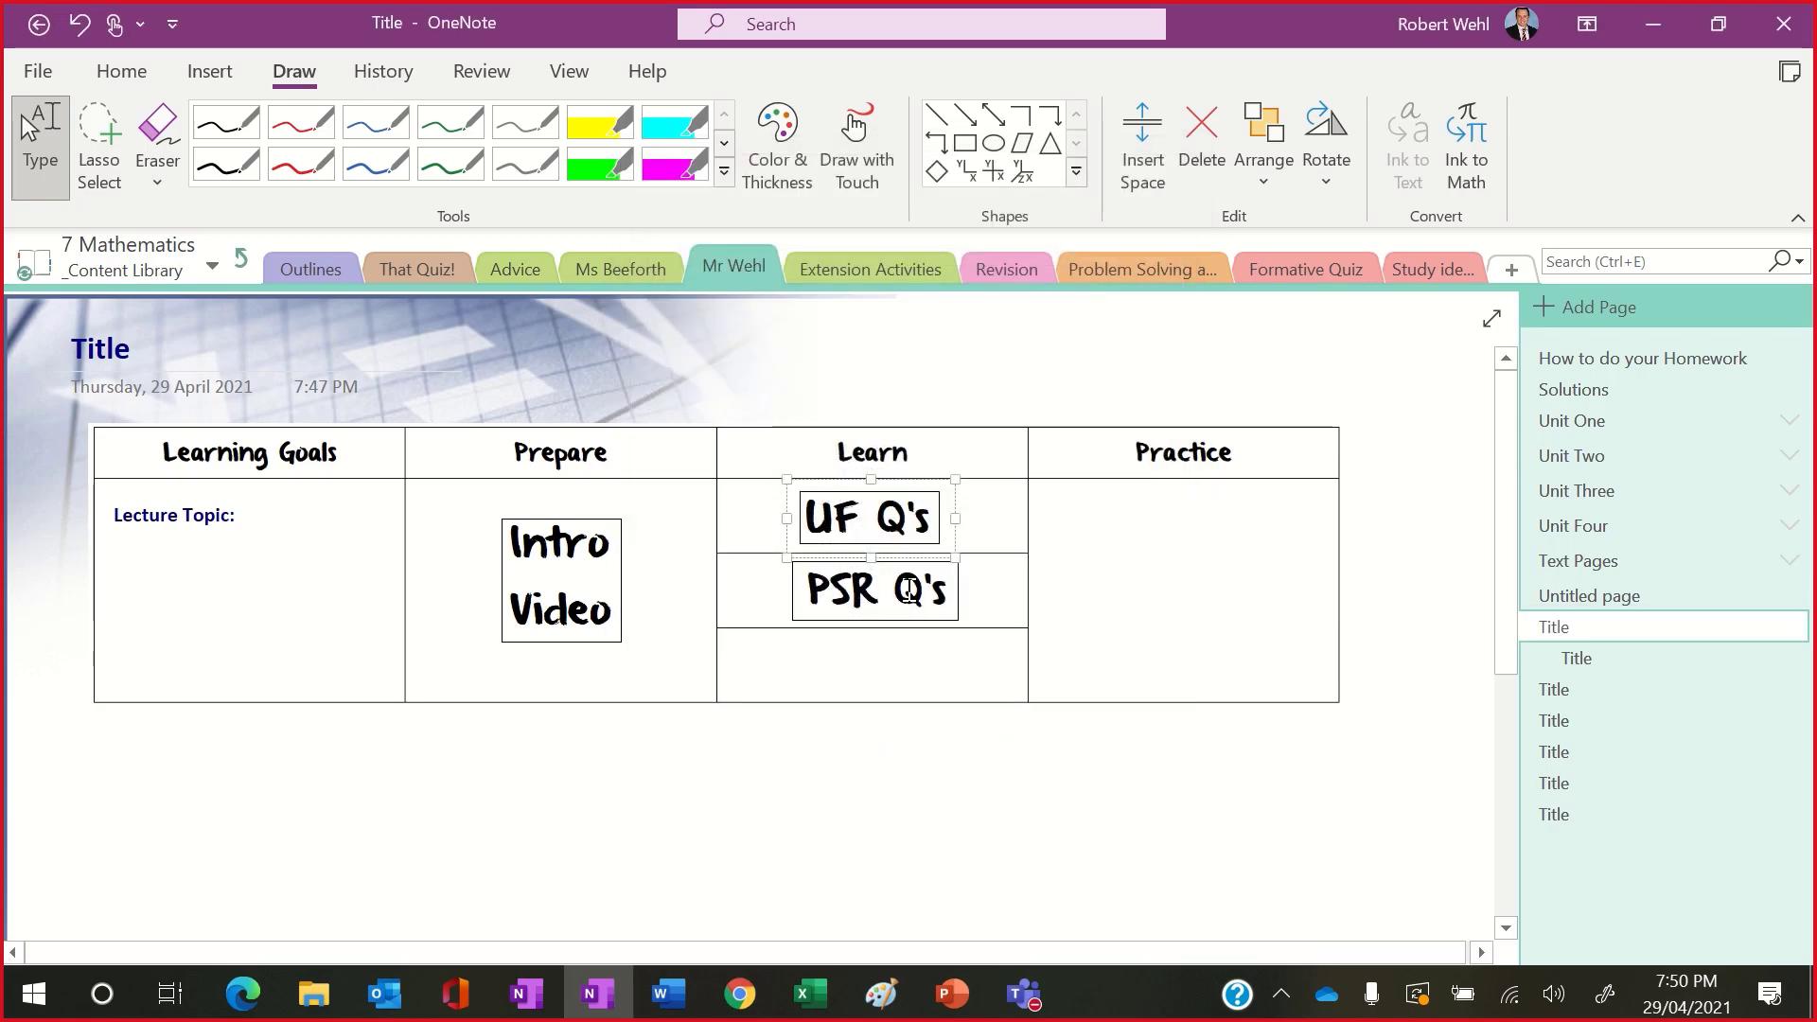
# Step: Deselect the UF Q's label and test the Intro Video label's link by opening it
pyautogui.click(908, 591)
pyautogui.click(765, 578)
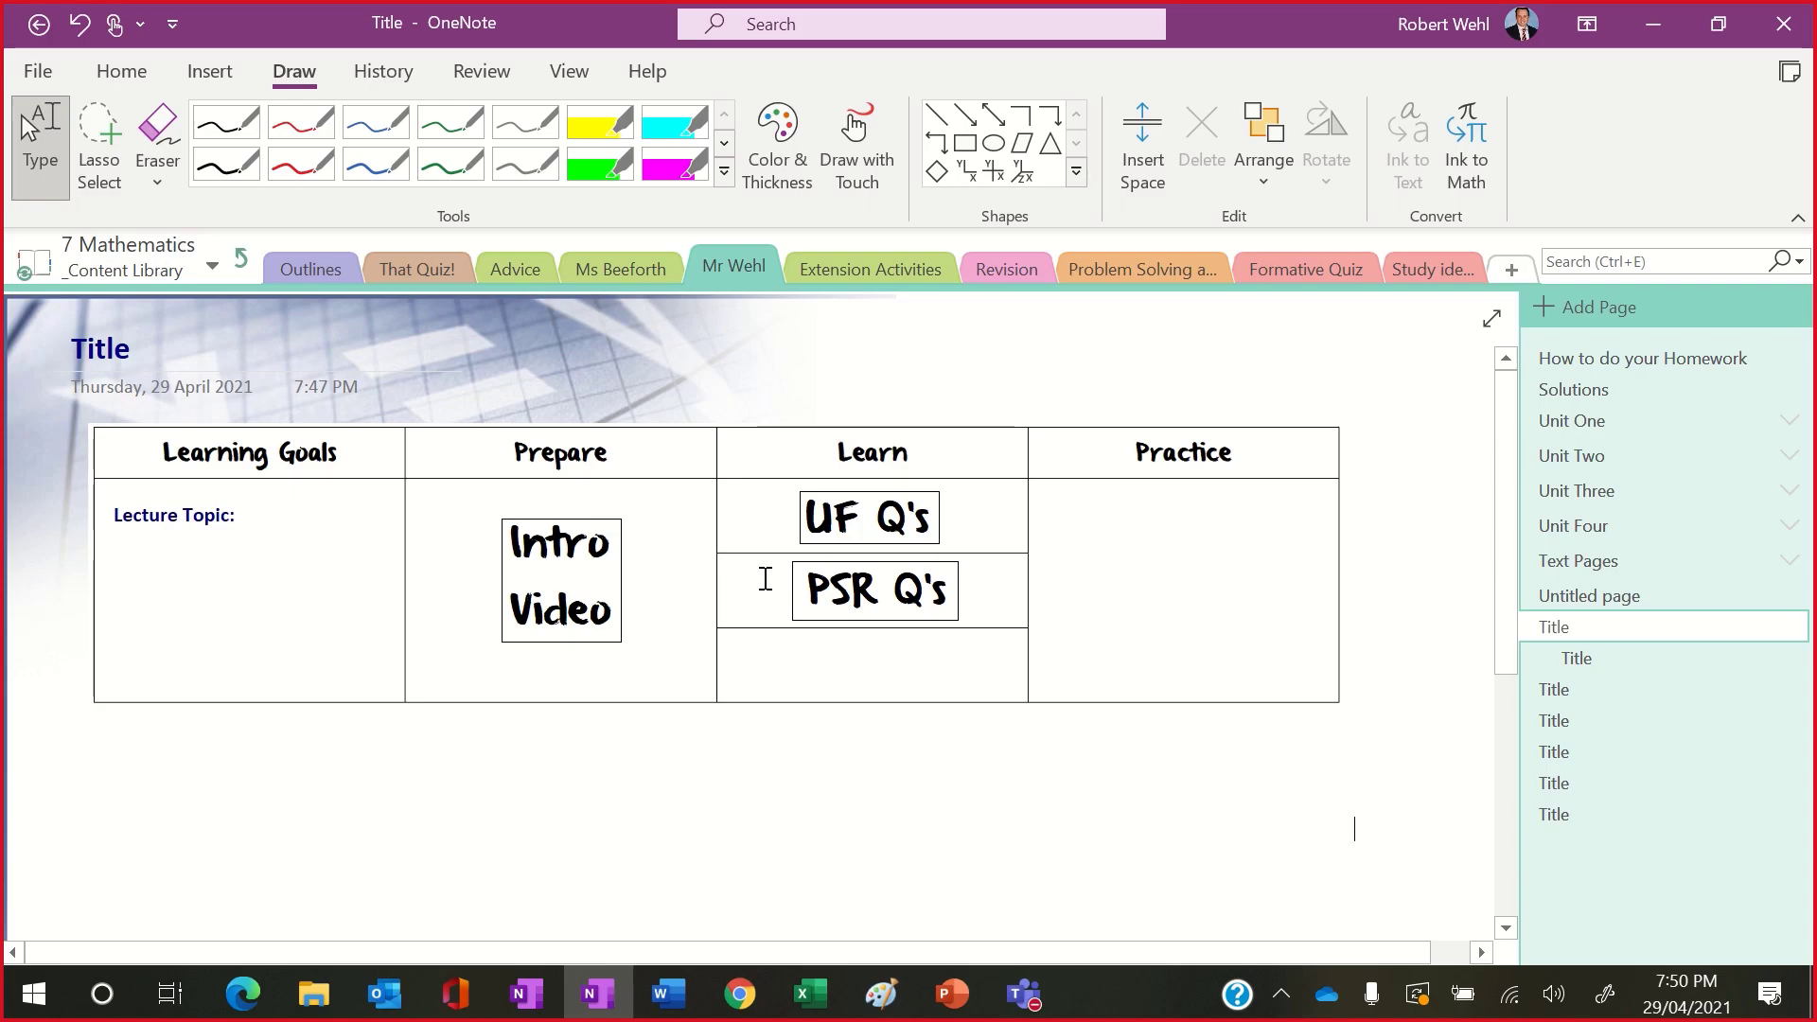
pyautogui.click(574, 558)
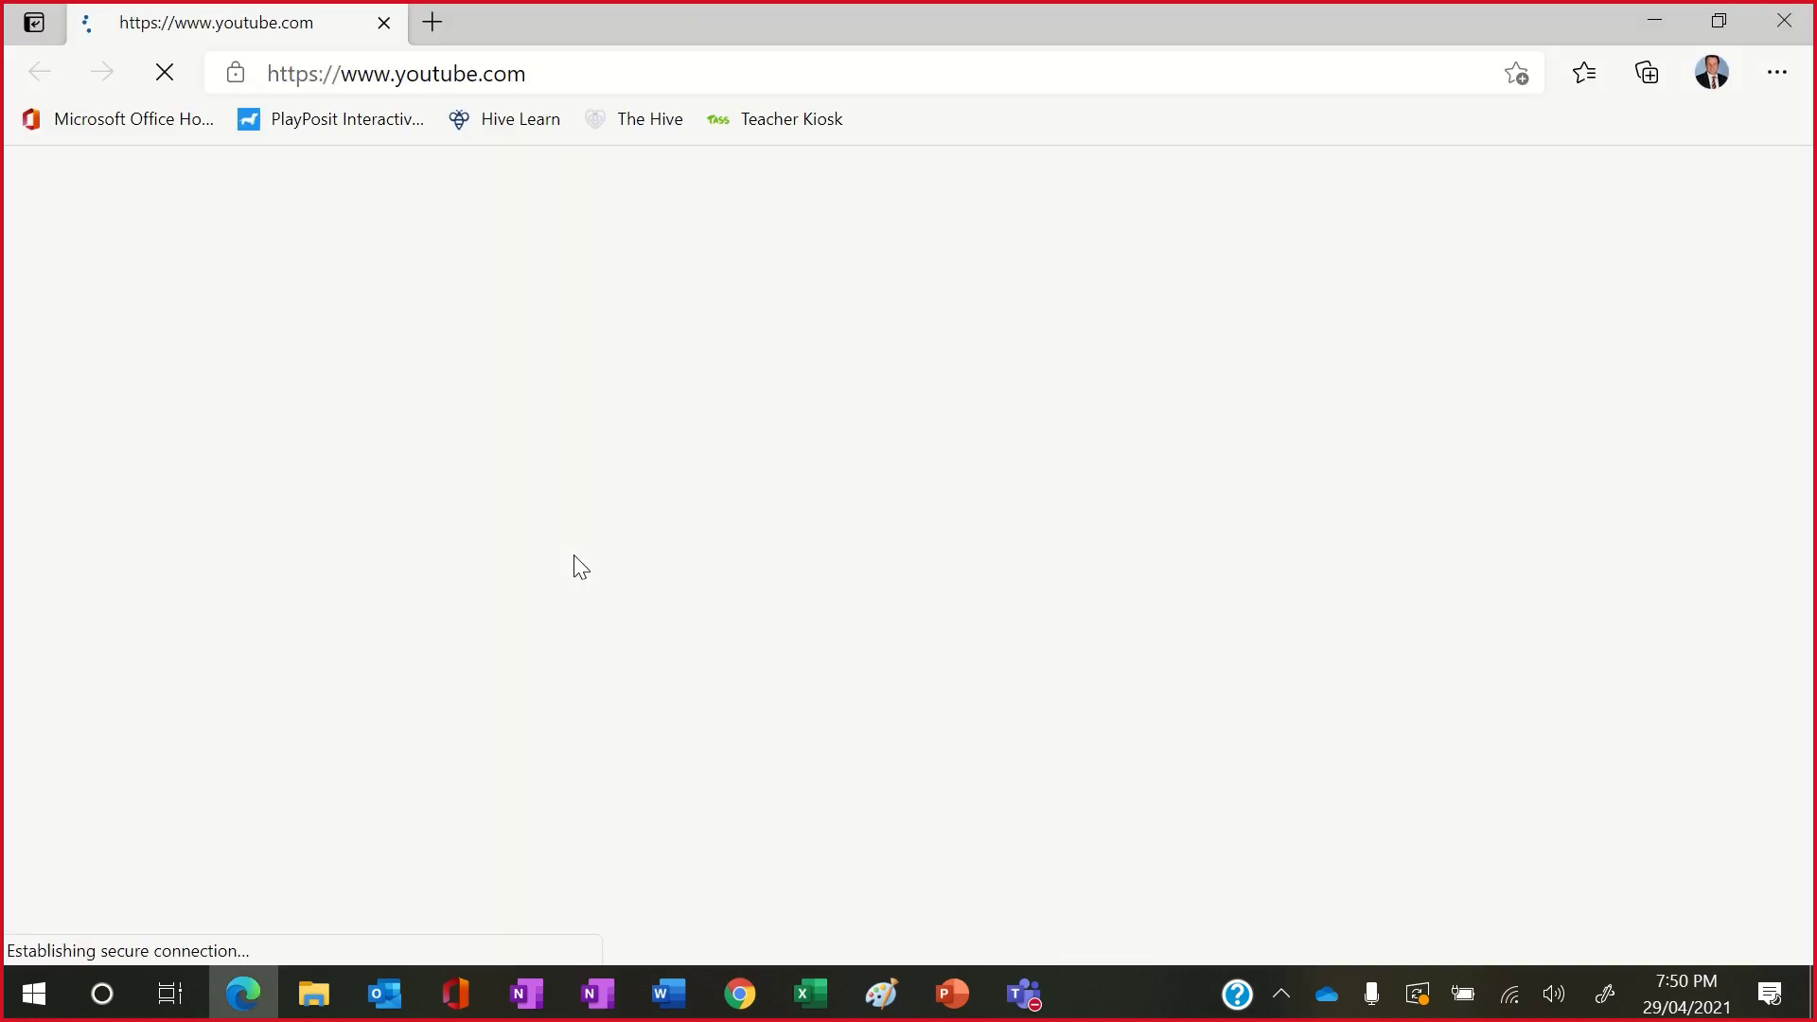